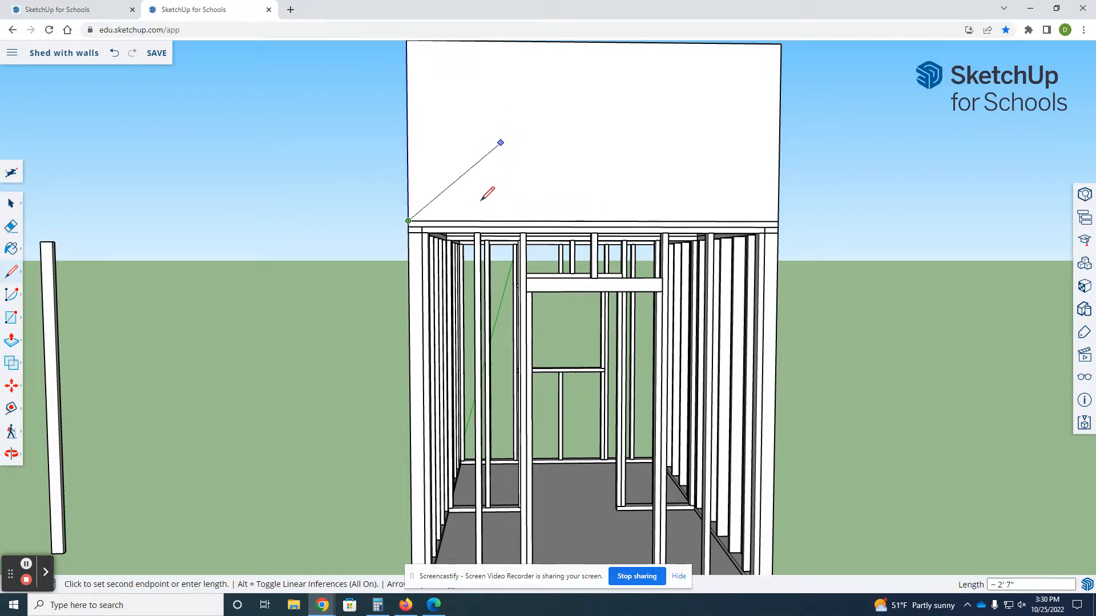
- Delete the large rectangular face standing above the shed's front wall
{"action": "key", "text": "space"}
{"action": "left_click", "coordinate": [505, 163]}
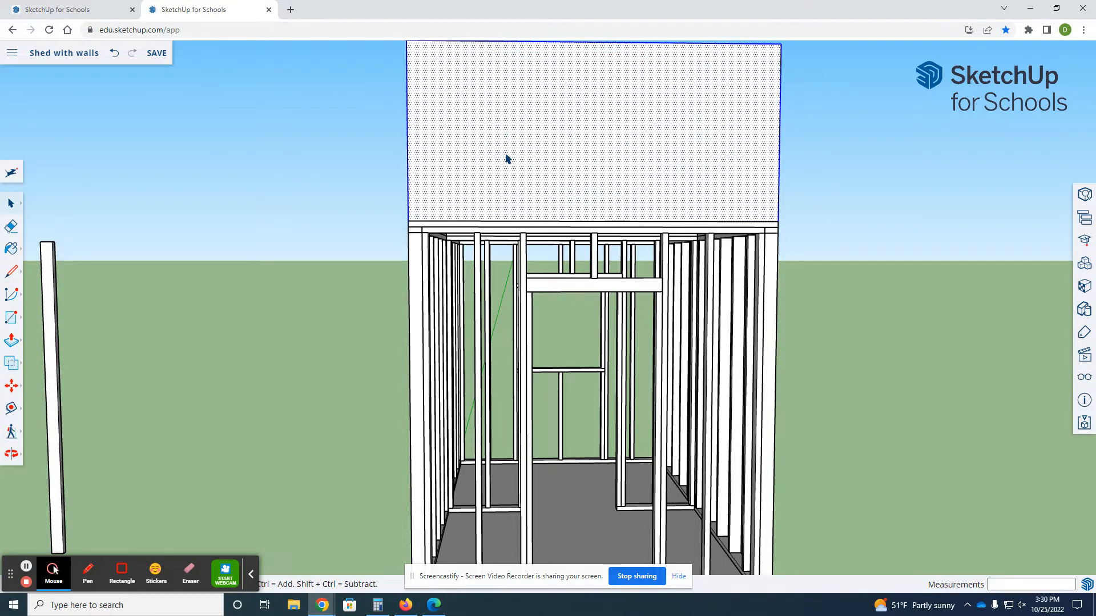
{"action": "key", "text": "Delete"}
- Draw a right triangle behind the shed, with a horizontal base on the red axis, a 1' vertical side and a sloped closing edge
{"action": "scroll", "coordinate": [429, 218], "scroll_direction": "down", "scroll_amount": 5}
{"action": "middle_click_drag", "start_coordinate": [448, 161], "coordinate": [458, 201]}
{"action": "key", "text": "l"}
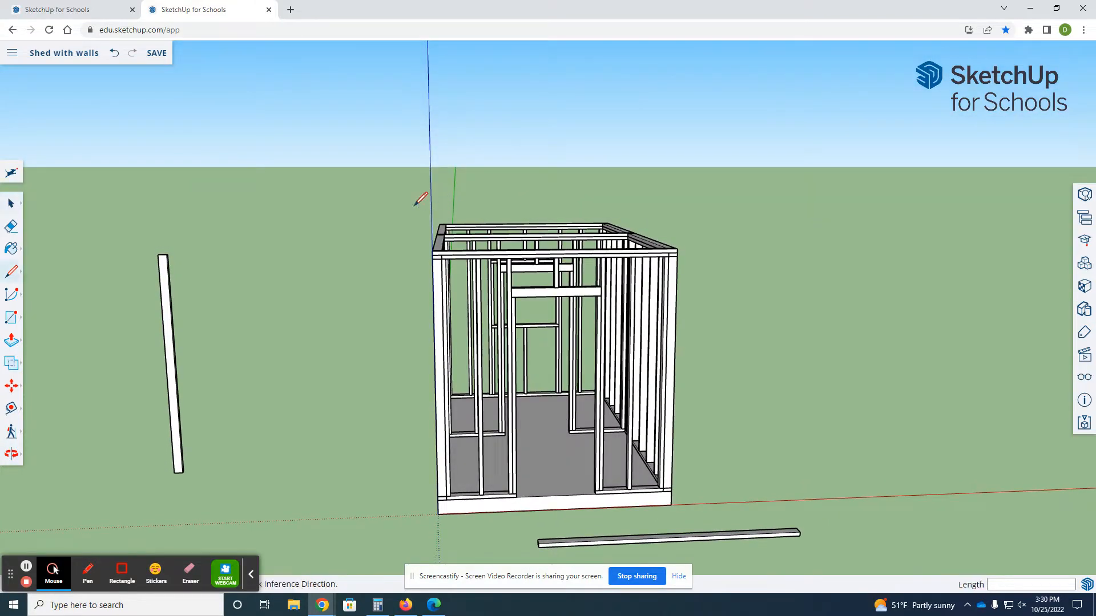
{"action": "left_click", "coordinate": [379, 174]}
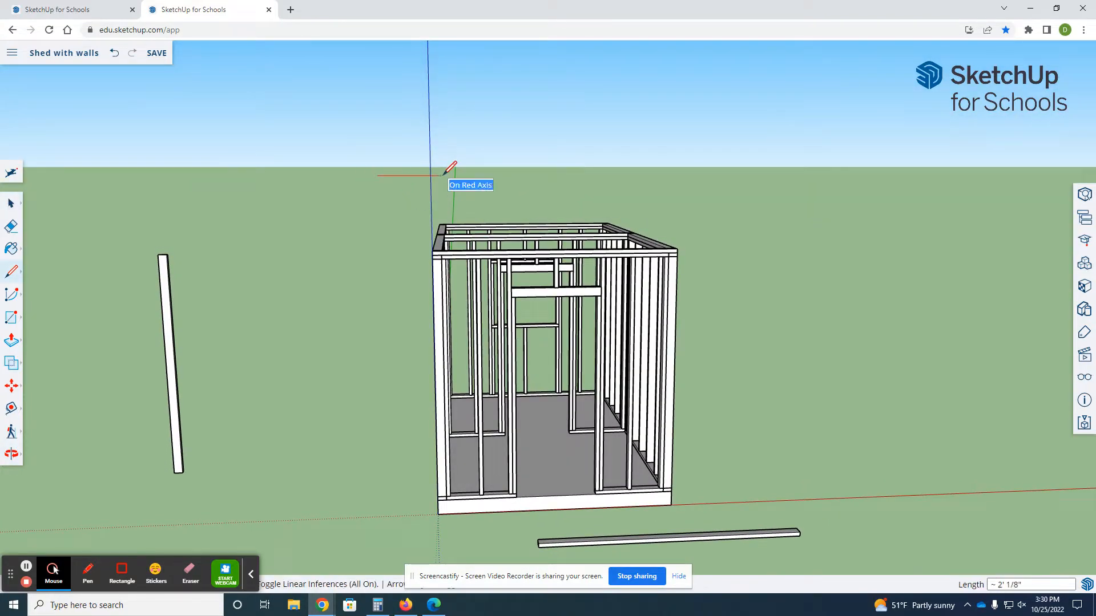
{"action": "key", "text": "Return"}
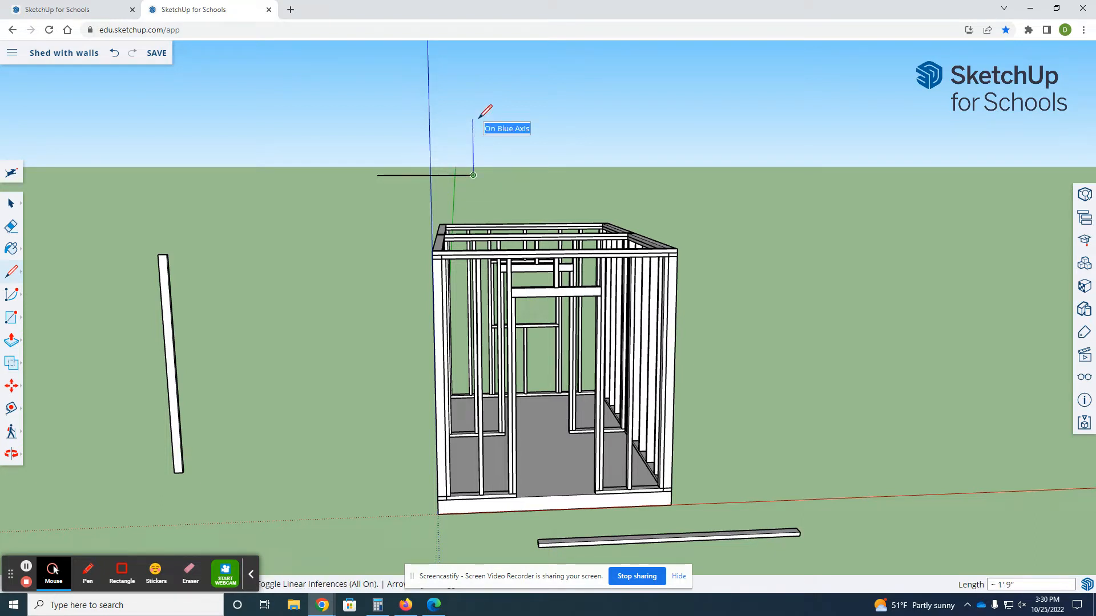
{"action": "type", "text": "1'"}
{"action": "key", "text": "Return"}
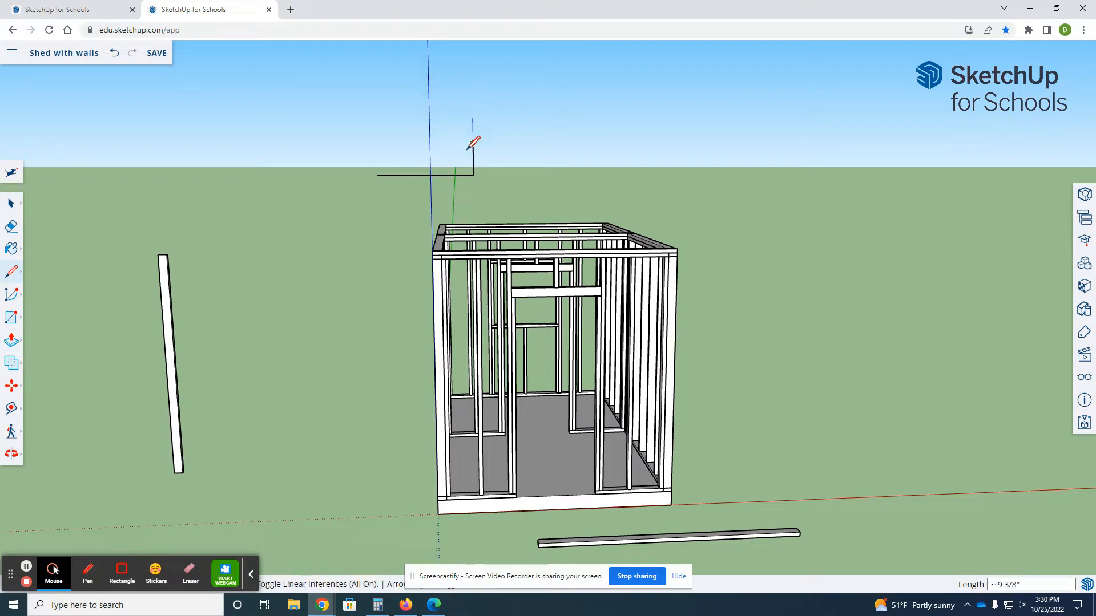
{"action": "left_click", "coordinate": [377, 174]}
- Move the triangle about 10' 5 3/4" so its base rests on the top corner of the loose upright stud
{"action": "mouse_move", "coordinate": [475, 159]}
{"action": "middle_mouse_down"}
{"action": "mouse_move", "coordinate": [449, 201]}
{"action": "mouse_move", "coordinate": [398, 220]}
{"action": "middle_mouse_up"}
{"action": "scroll", "coordinate": [357, 262], "scroll_direction": "up", "scroll_amount": 5}
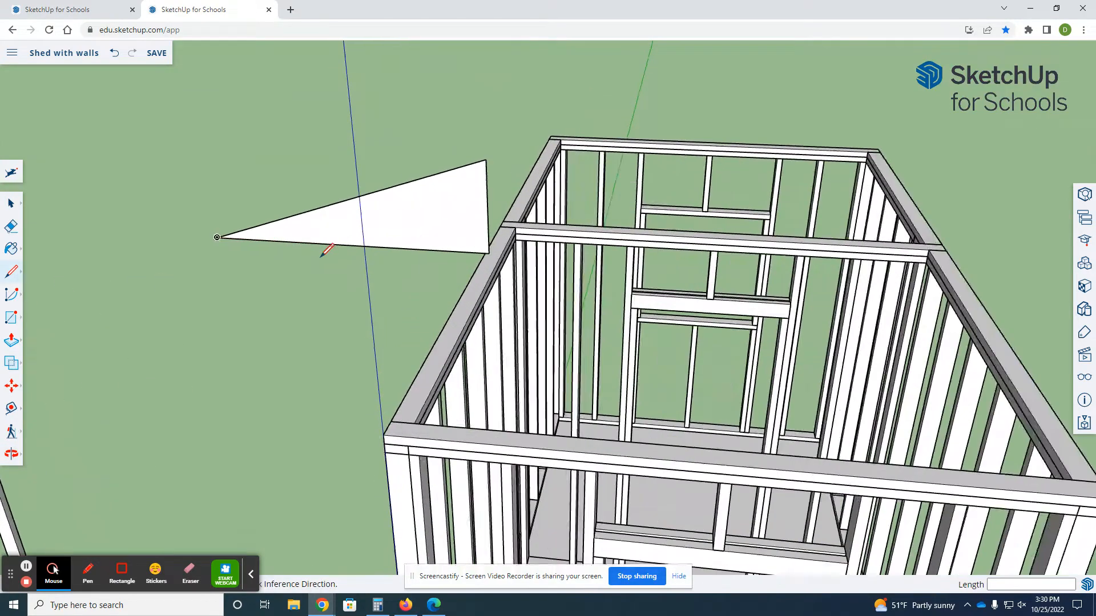
{"action": "scroll", "coordinate": [325, 256], "scroll_direction": "up", "scroll_amount": 3}
{"action": "middle_click_drag", "start_coordinate": [526, 233], "coordinate": [546, 284]}
{"action": "scroll", "coordinate": [607, 207], "scroll_direction": "down", "scroll_amount": 5}
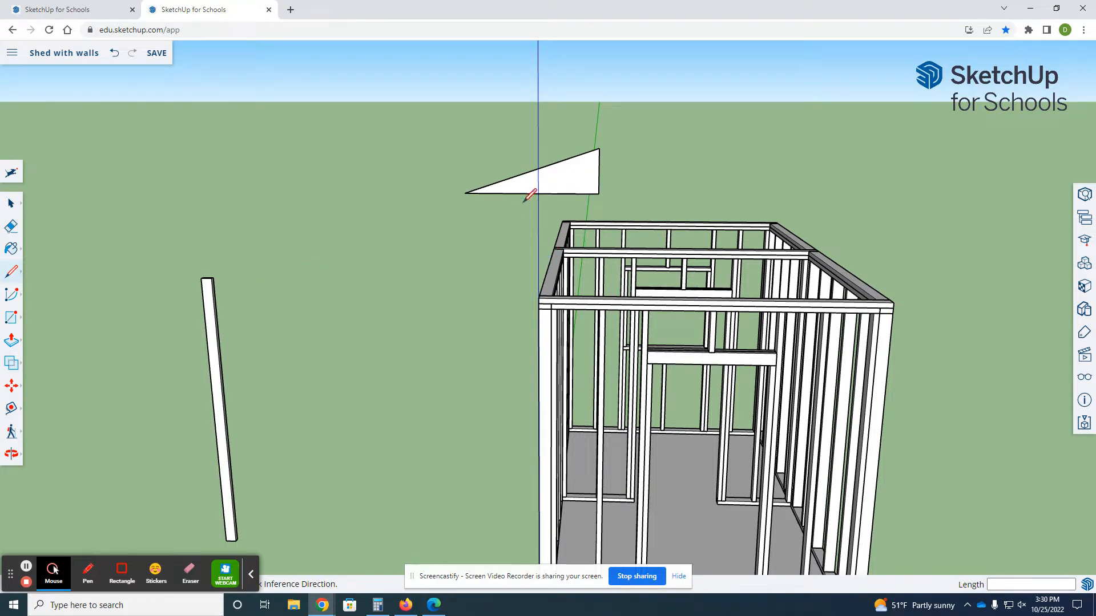
{"action": "key", "text": "space"}
{"action": "left_click", "coordinate": [537, 188]}
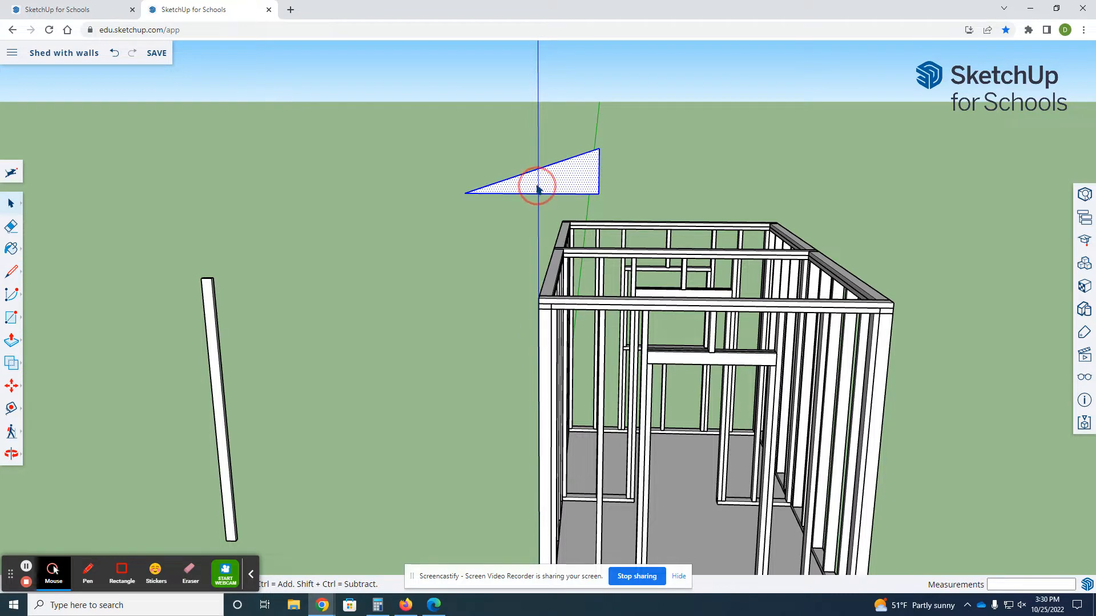
{"action": "key", "text": "m"}
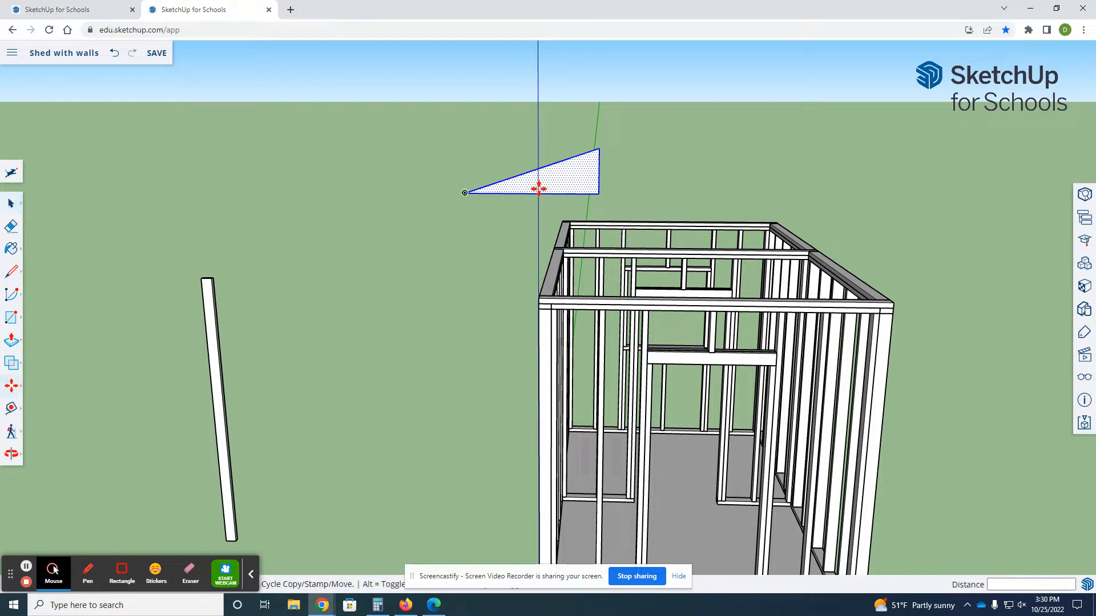
{"action": "left_click", "coordinate": [538, 191]}
{"action": "left_click", "coordinate": [212, 281]}
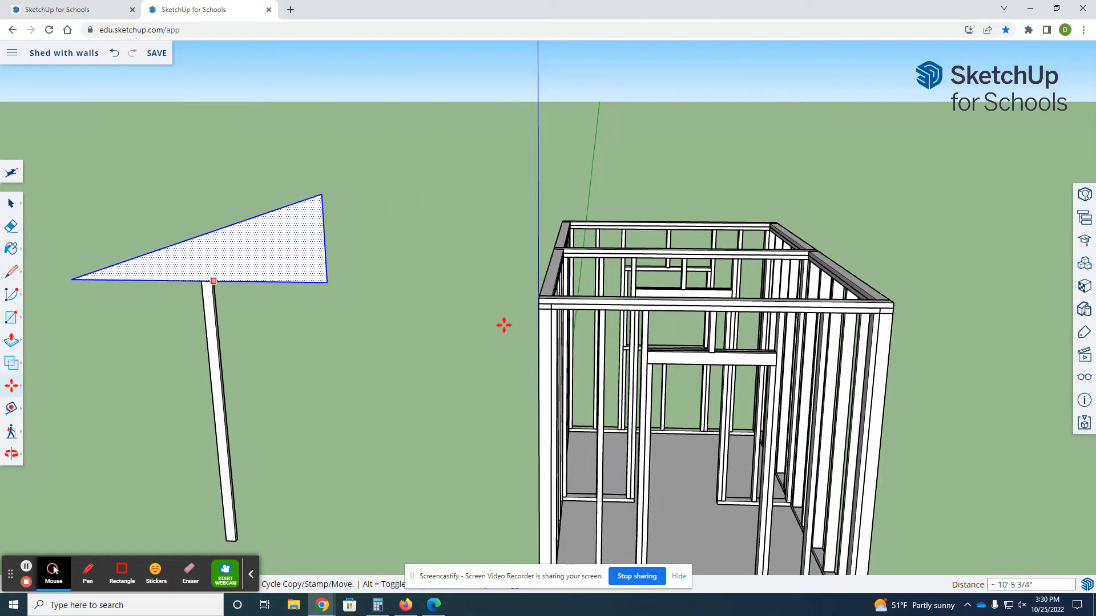
- Examine the shed's top plates and wall framing from several angles
{"action": "scroll", "coordinate": [540, 314], "scroll_direction": "up", "scroll_amount": 3}
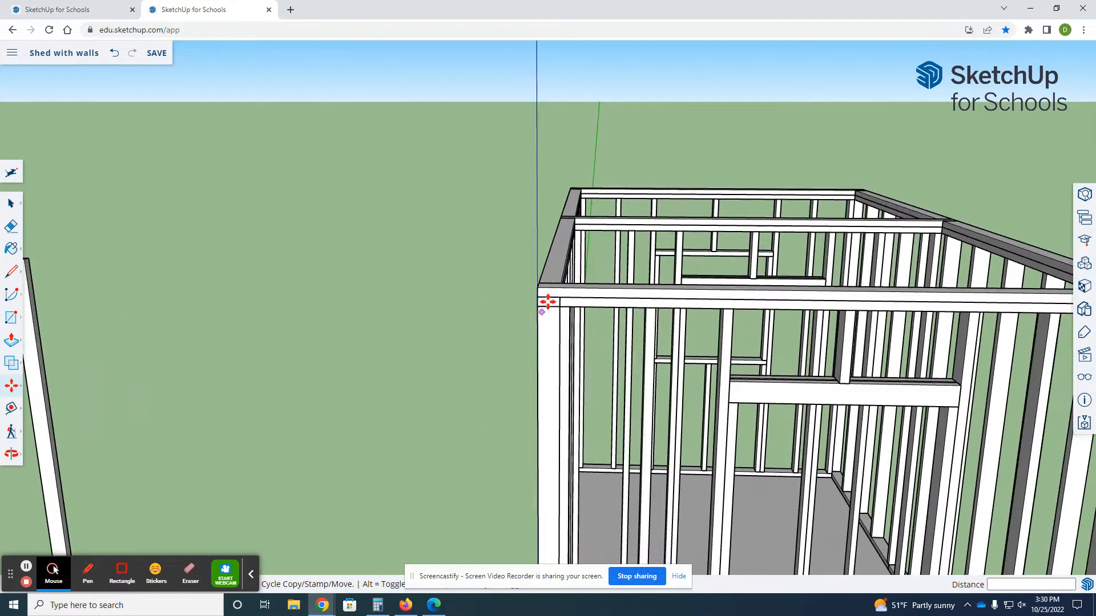
{"action": "scroll", "coordinate": [465, 274], "scroll_direction": "up", "scroll_amount": 3}
{"action": "scroll", "coordinate": [445, 285], "scroll_direction": "down", "scroll_amount": 2}
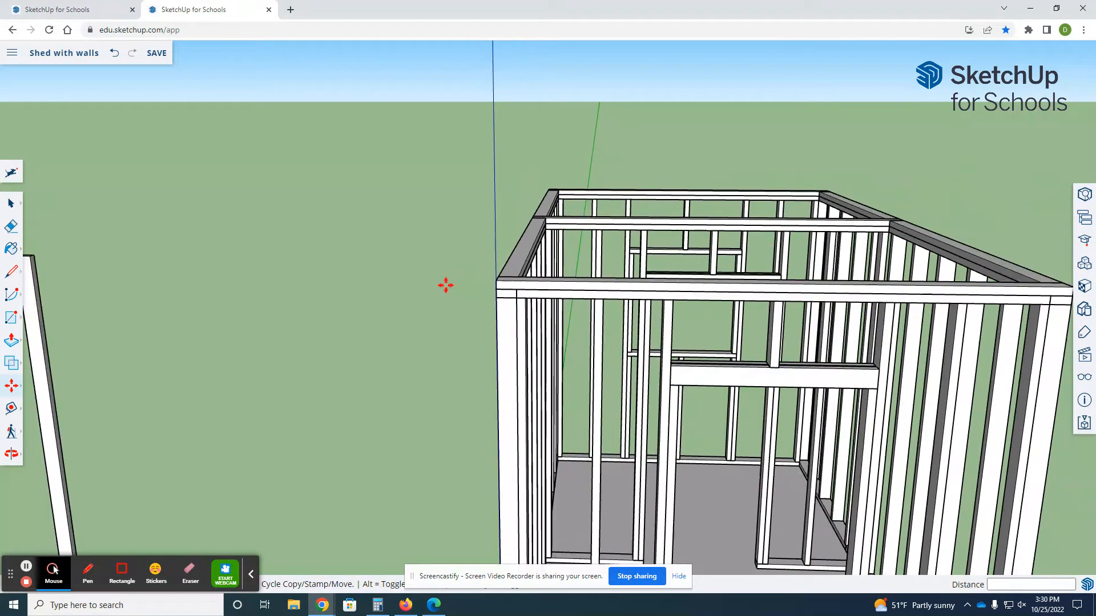
{"action": "middle_click_drag", "start_coordinate": [513, 260], "coordinate": [401, 277]}
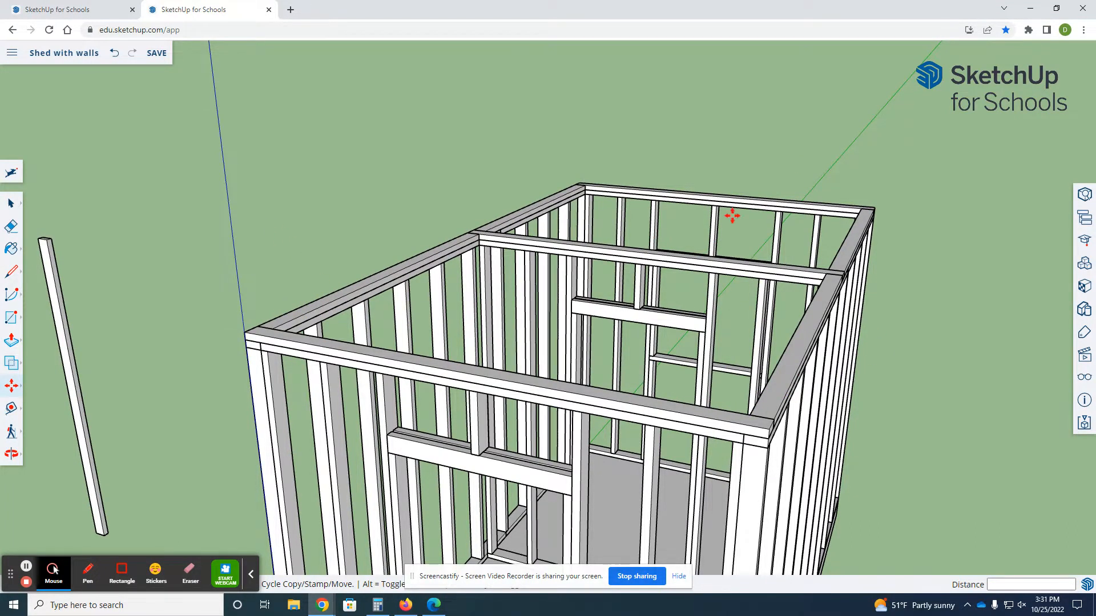
{"action": "middle_click_drag", "start_coordinate": [485, 275], "coordinate": [652, 247]}
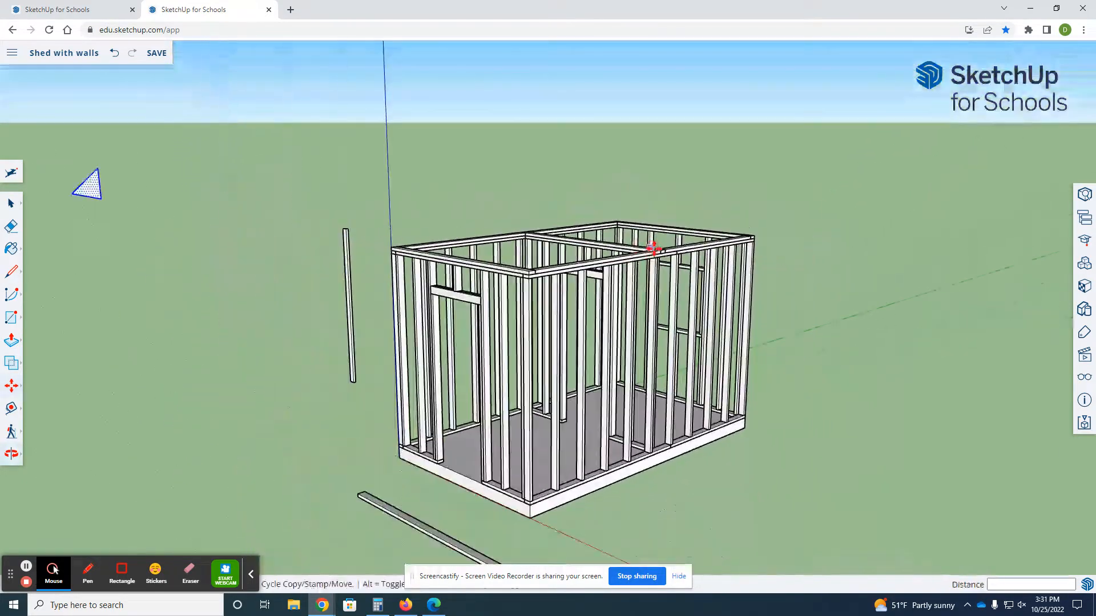
{"action": "left_click", "coordinate": [251, 574]}
{"action": "middle_click_drag", "start_coordinate": [384, 435], "coordinate": [414, 416]}
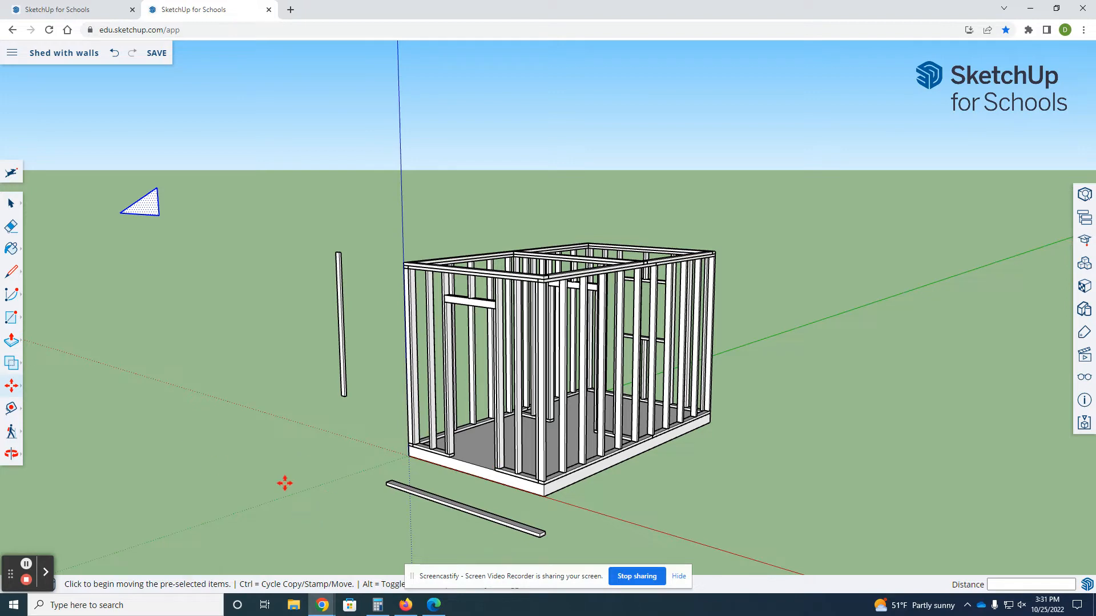
{"action": "middle_click_drag", "start_coordinate": [261, 444], "coordinate": [333, 453]}
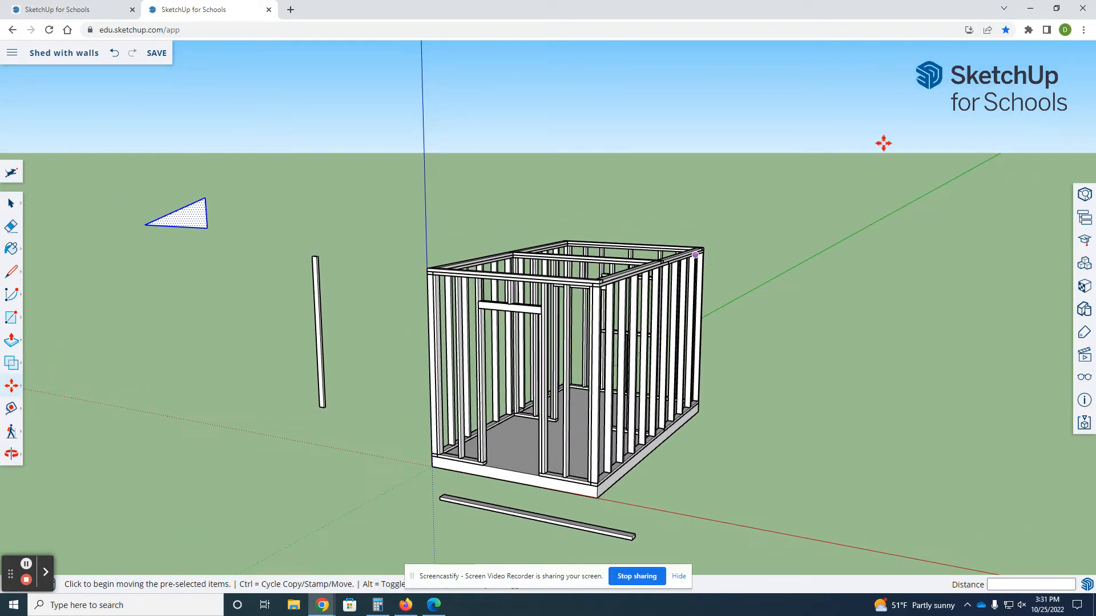
{"action": "scroll", "coordinate": [160, 200], "scroll_direction": "up", "scroll_amount": 2}
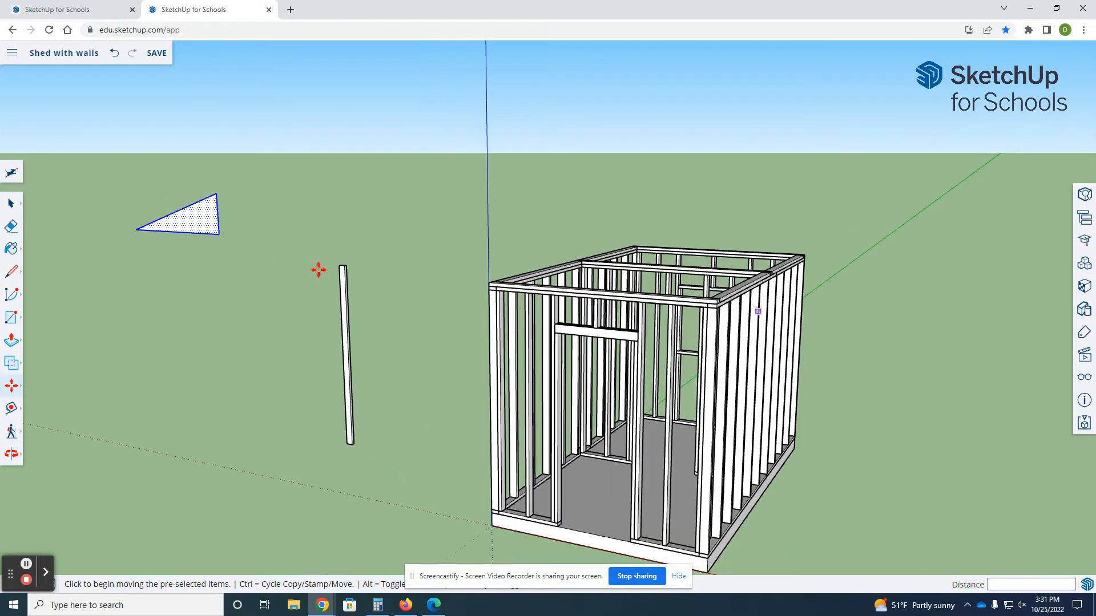
{"action": "scroll", "coordinate": [460, 499], "scroll_direction": "down", "scroll_amount": 2}
- Copy the loose upright stud so that its bottom corner sits on the triangle's sharp tip
{"action": "key", "text": "space"}
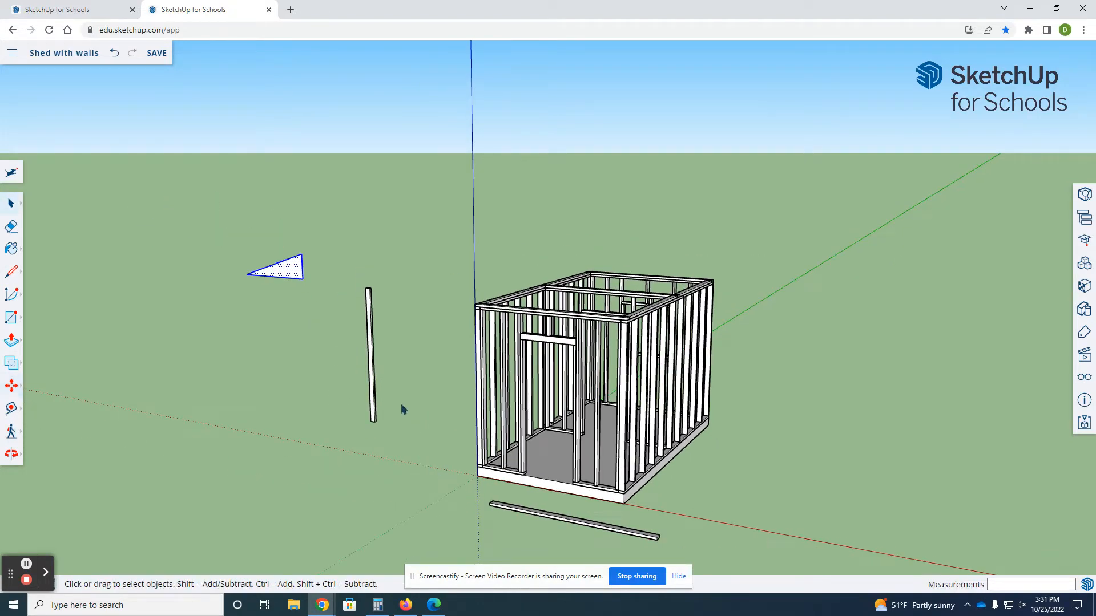
{"action": "left_click", "coordinate": [376, 408]}
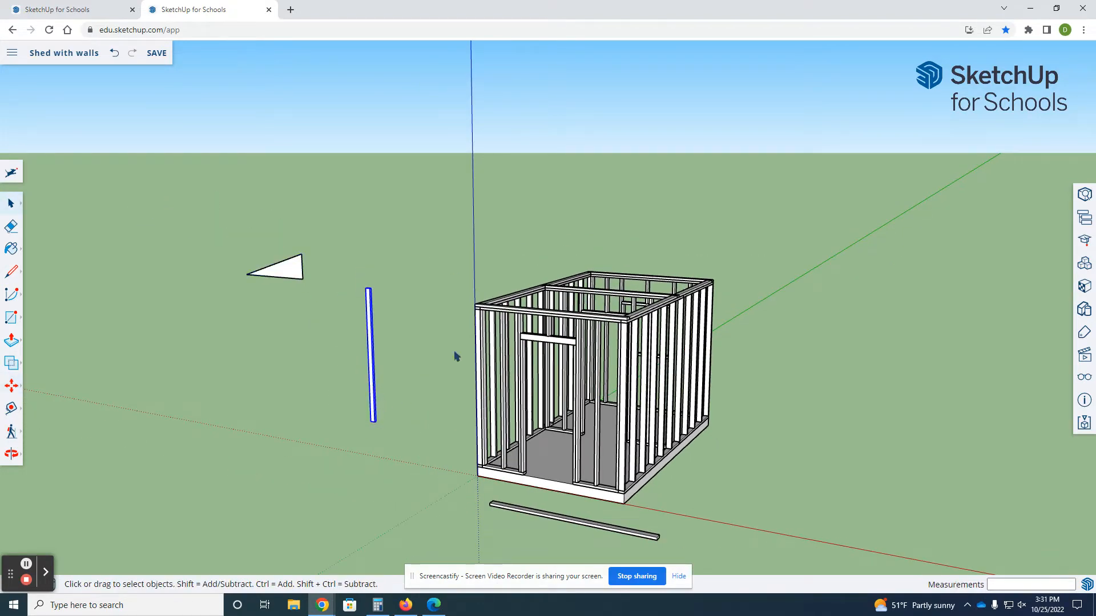
{"action": "scroll", "coordinate": [354, 433], "scroll_direction": "up", "scroll_amount": 3}
{"action": "key", "text": "m"}
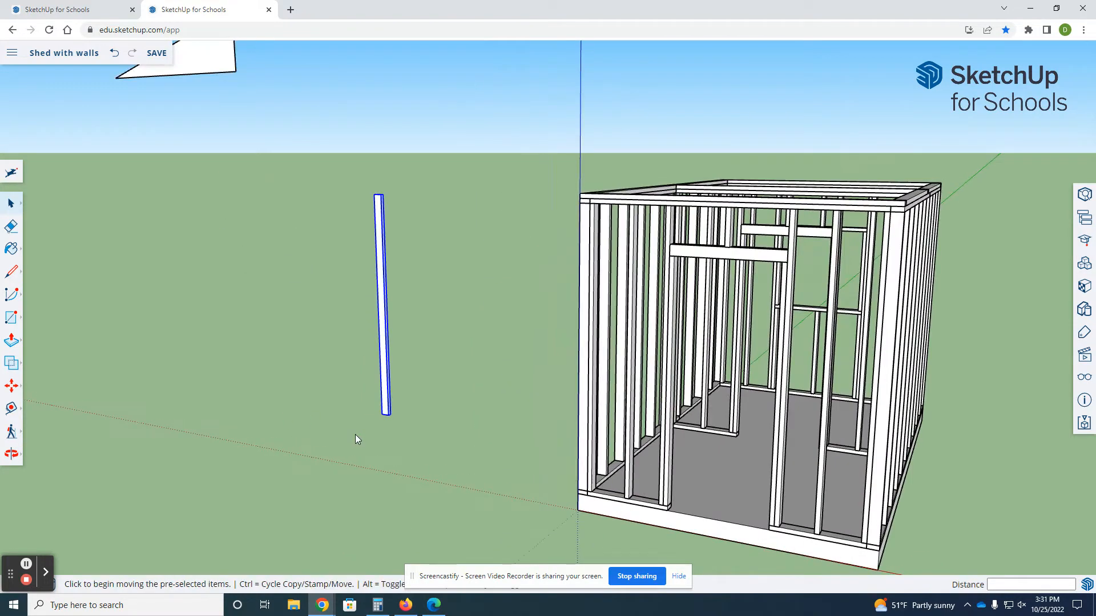
{"action": "key", "text": "ctrl"}
{"action": "left_click", "coordinate": [388, 415]}
{"action": "scroll", "coordinate": [472, 359], "scroll_direction": "down", "scroll_amount": 5}
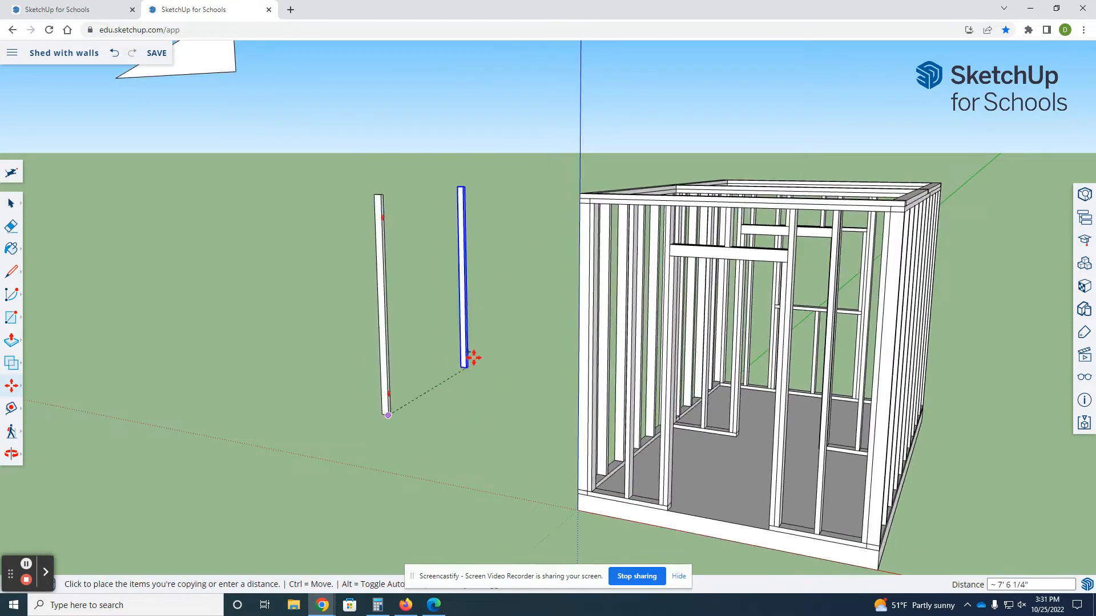
{"action": "scroll", "coordinate": [337, 253], "scroll_direction": "up", "scroll_amount": 3}
{"action": "scroll", "coordinate": [337, 252], "scroll_direction": "up", "scroll_amount": 1}
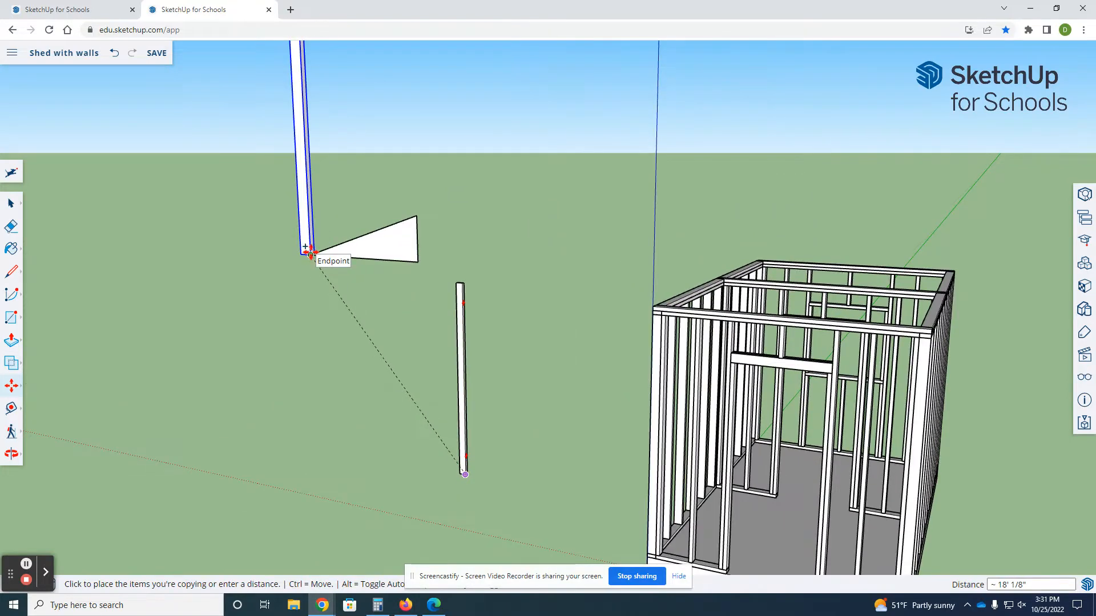
{"action": "left_click", "coordinate": [310, 254]}
- Make the copied stud a unique component
{"action": "key", "text": "space"}
{"action": "right_click", "coordinate": [306, 238]}
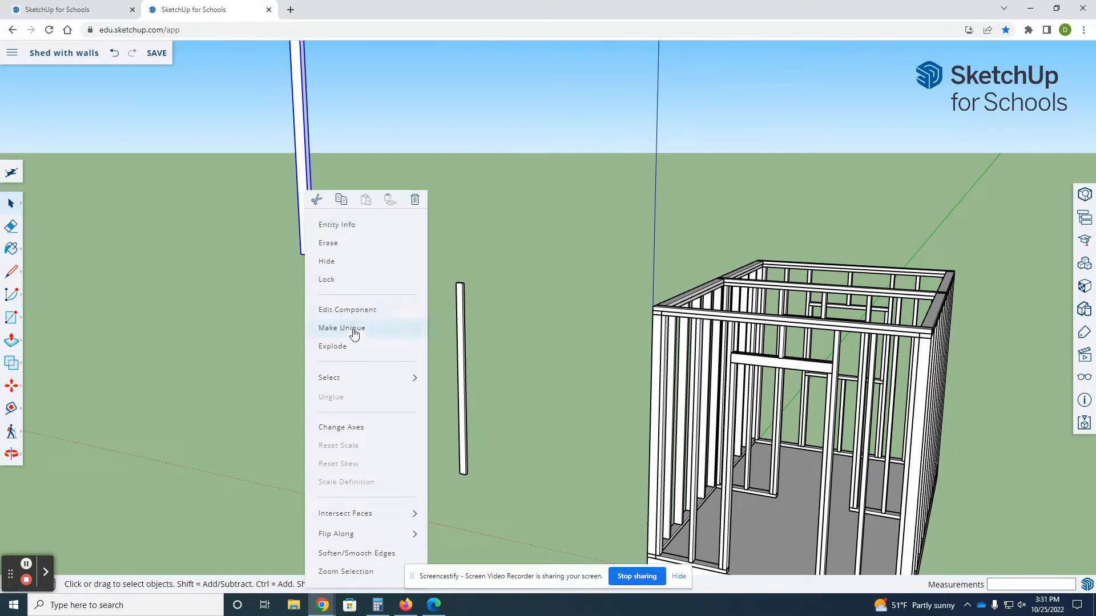
{"action": "left_click", "coordinate": [354, 330]}
- Rotate the copied stud about 71.6° around the triangle's tip so it lies along the sloped edge
{"action": "scroll", "coordinate": [259, 242], "scroll_direction": "up", "scroll_amount": 5}
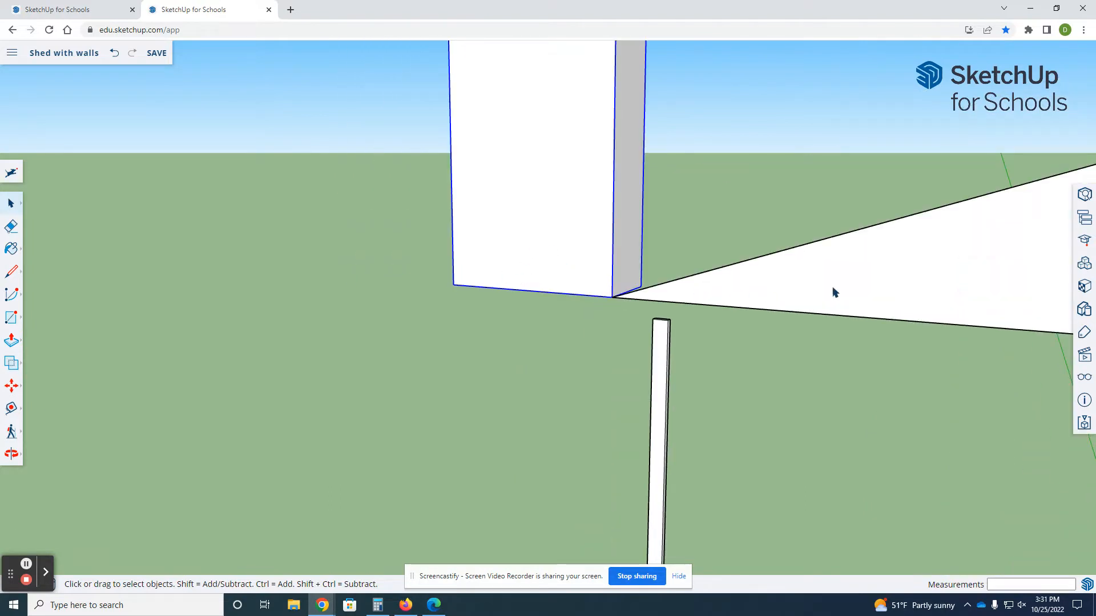
{"action": "left_click", "coordinate": [12, 387]}
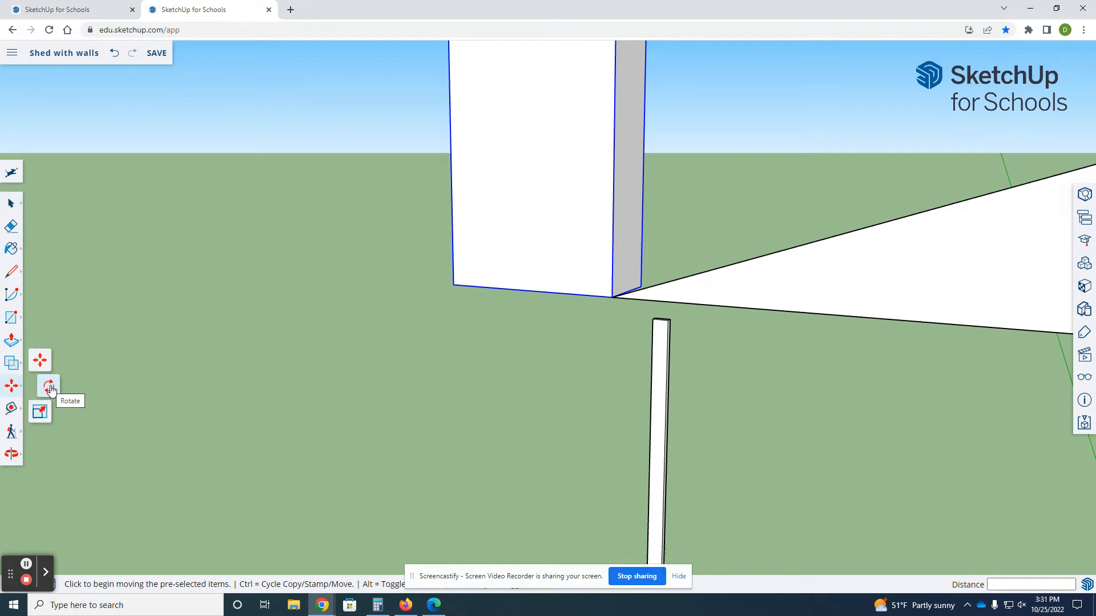
{"action": "left_click", "coordinate": [49, 388]}
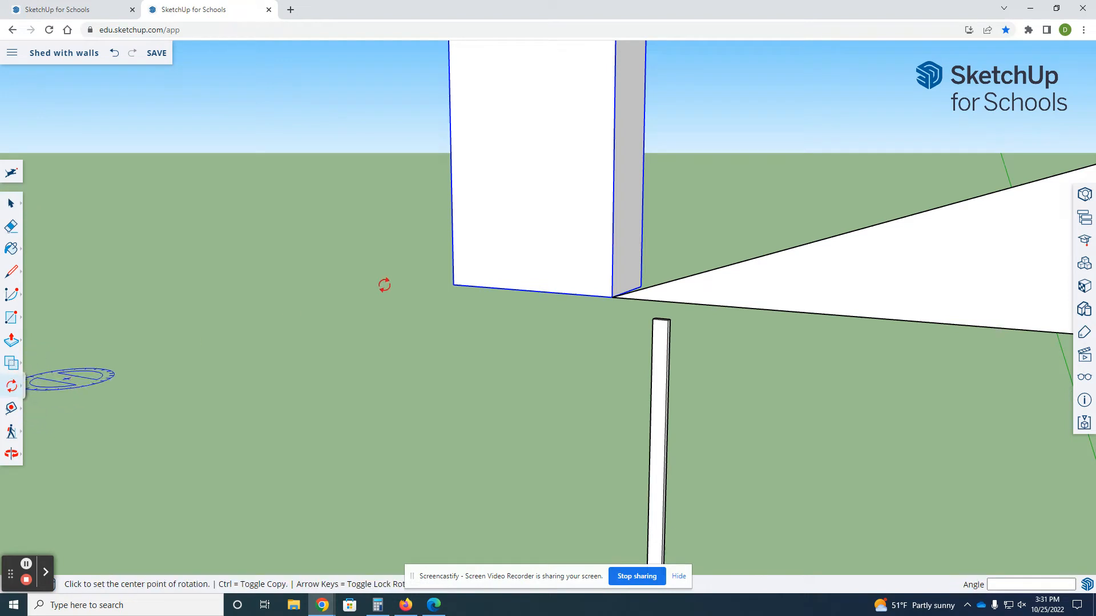
{"action": "left_click", "coordinate": [611, 297]}
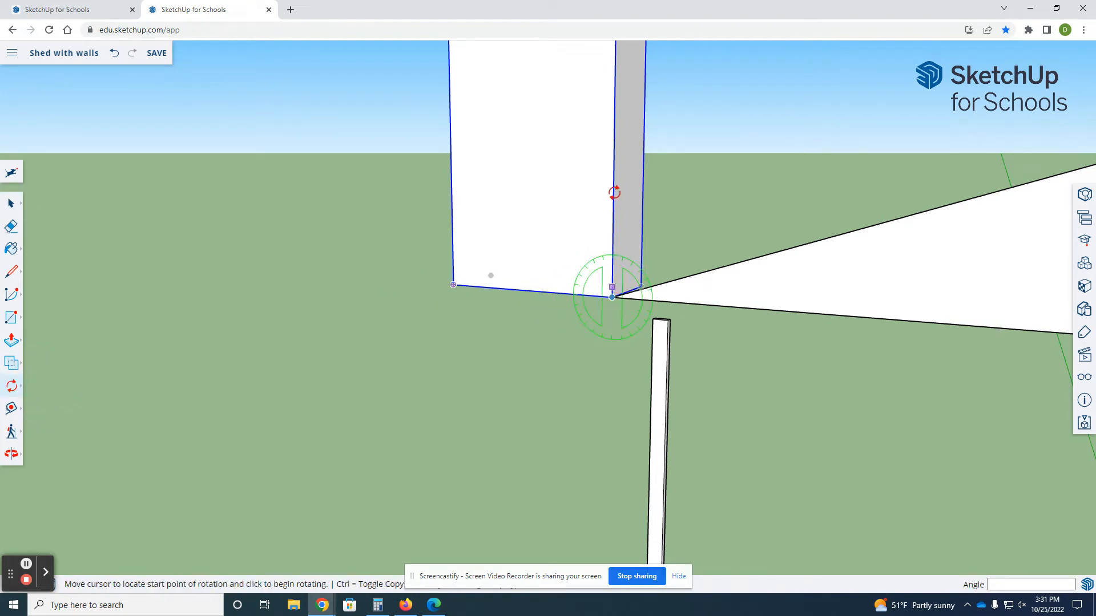
{"action": "left_click", "coordinate": [615, 91]}
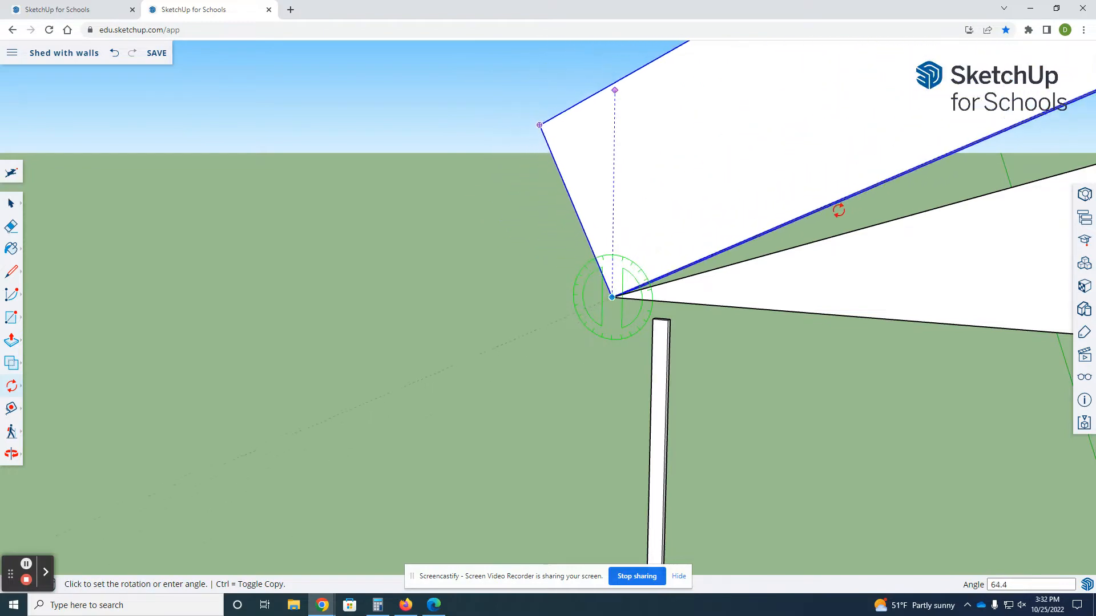
{"action": "left_click", "coordinate": [854, 231]}
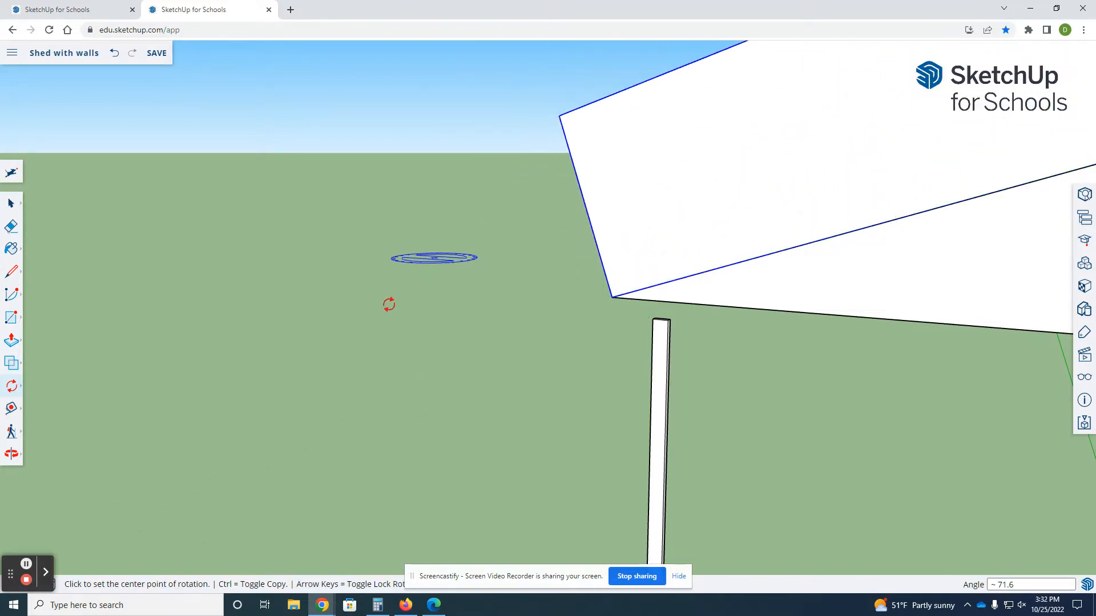
{"action": "scroll", "coordinate": [375, 316], "scroll_direction": "down", "scroll_amount": 3}
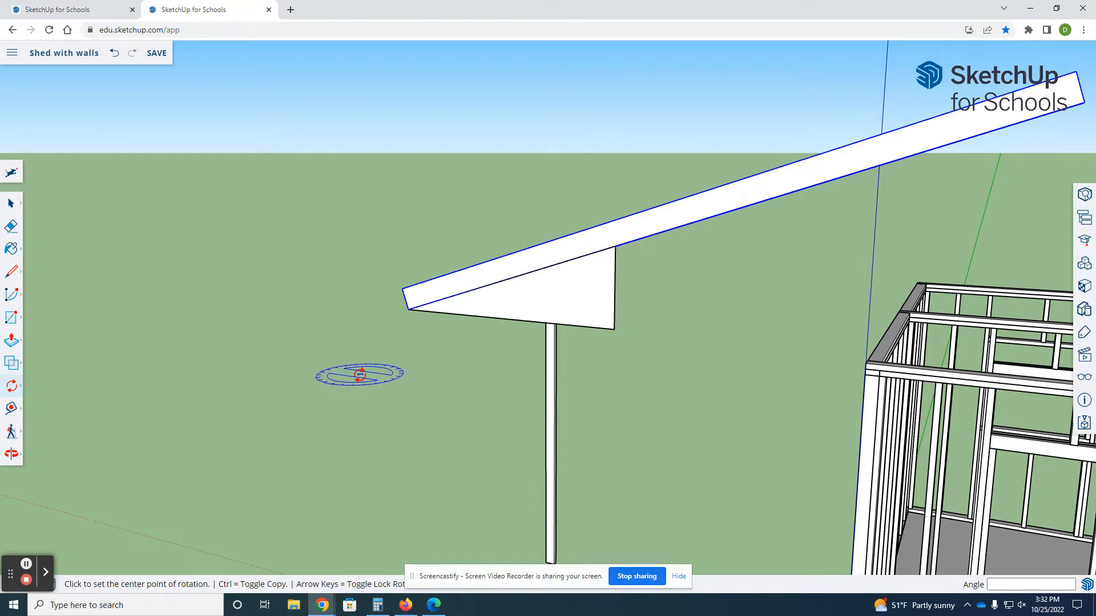
- Move the tilted stud off the triangle into the open space above it
{"action": "key", "text": "space"}
{"action": "left_click", "coordinate": [554, 252]}
{"action": "key", "text": "m"}
{"action": "left_click", "coordinate": [553, 250]}
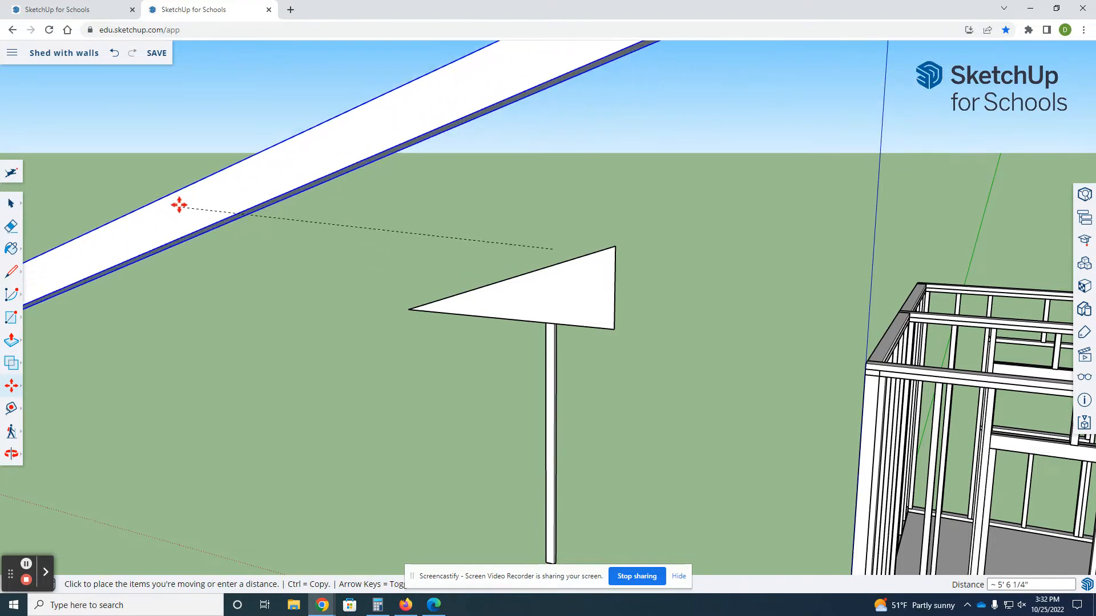
{"action": "left_click", "coordinate": [180, 113]}
{"action": "scroll", "coordinate": [615, 270], "scroll_direction": "down", "scroll_amount": 5}
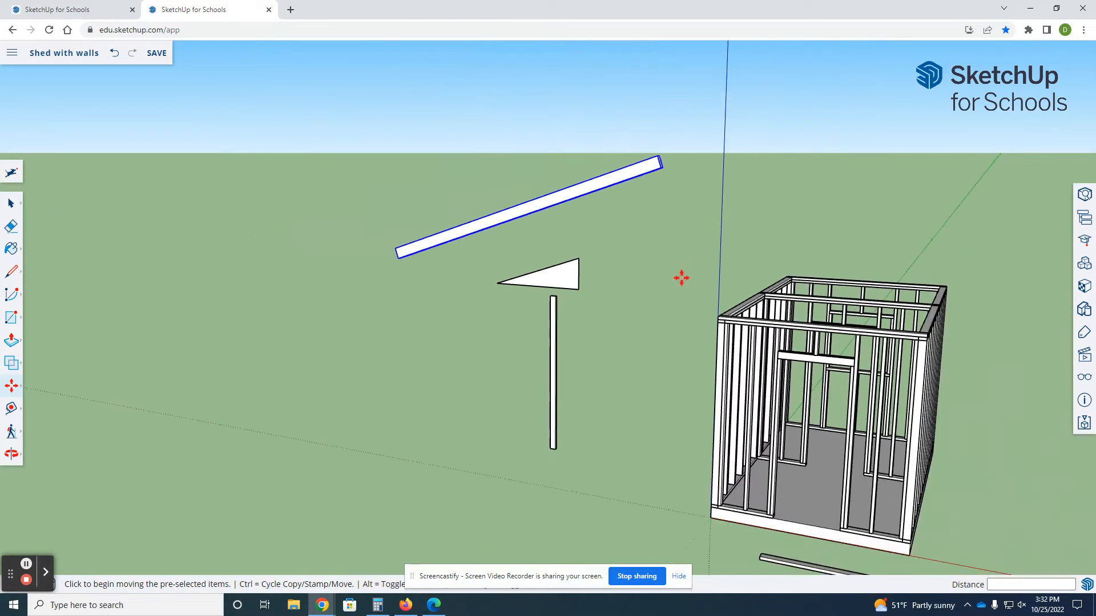
- Move the tilted stud about 41' 6" farther away from the shed and the triangle
{"action": "scroll", "coordinate": [518, 245], "scroll_direction": "up", "scroll_amount": 6}
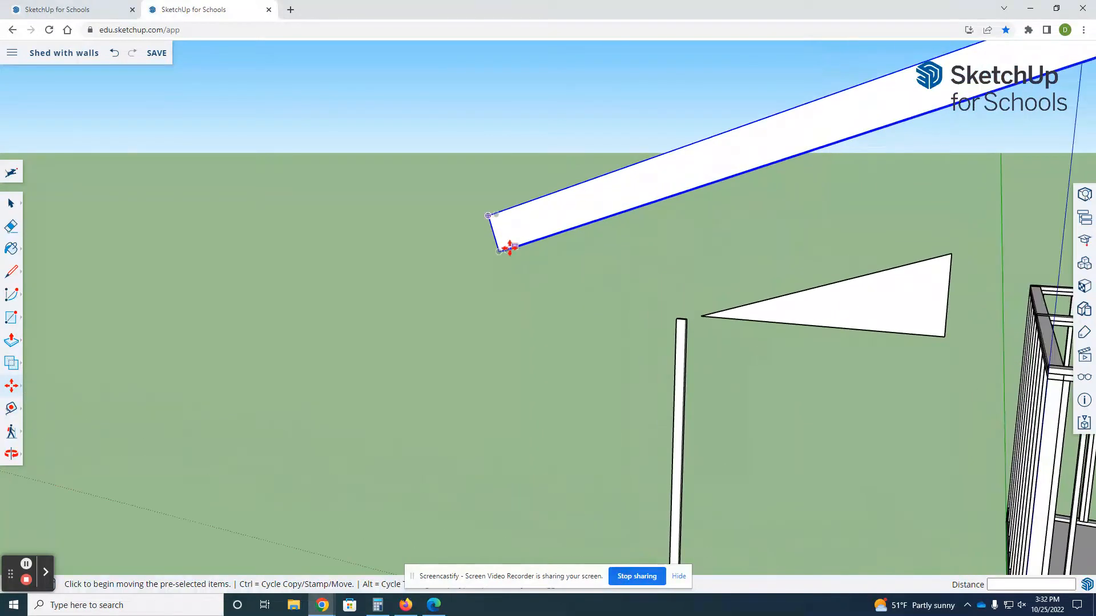
{"action": "left_click", "coordinate": [560, 213]}
{"action": "scroll", "coordinate": [520, 280], "scroll_direction": "down", "scroll_amount": 4}
{"action": "scroll", "coordinate": [760, 323], "scroll_direction": "down", "scroll_amount": 5}
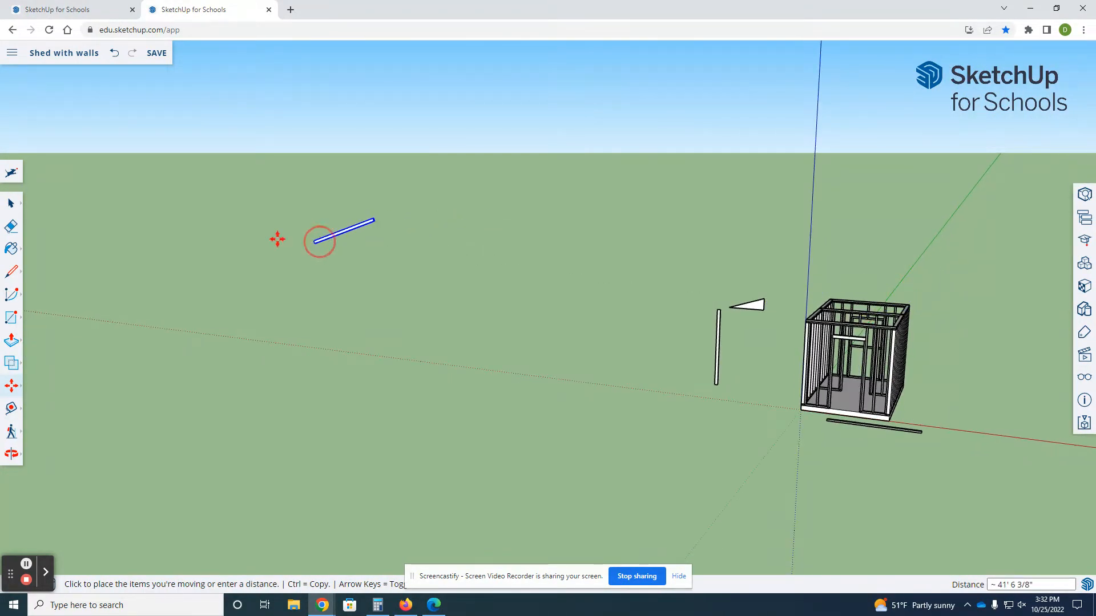
{"action": "left_click", "coordinate": [300, 240]}
{"action": "scroll", "coordinate": [285, 238], "scroll_direction": "up", "scroll_amount": 6}
{"action": "scroll", "coordinate": [451, 267], "scroll_direction": "up", "scroll_amount": 3}
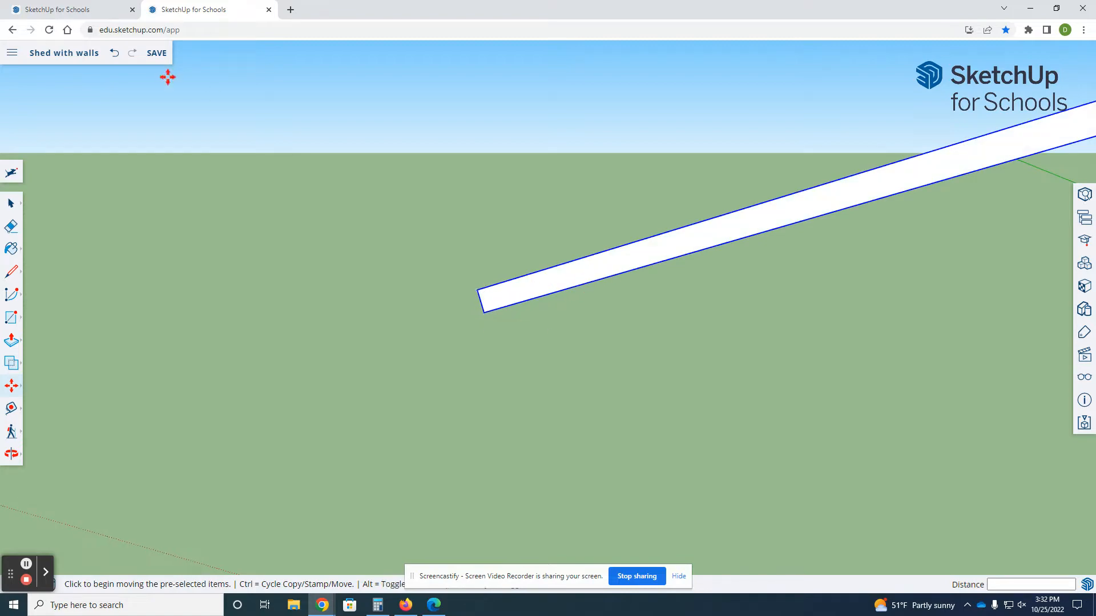
- Examine how the rafters overhang the top plate at the eave of the reference Model Shed
{"action": "left_click", "coordinate": [104, 14]}
{"action": "middle_click_drag", "start_coordinate": [479, 404], "coordinate": [758, 183]}
{"action": "key", "text": "l"}
{"action": "scroll", "coordinate": [410, 228], "scroll_direction": "up", "scroll_amount": 4}
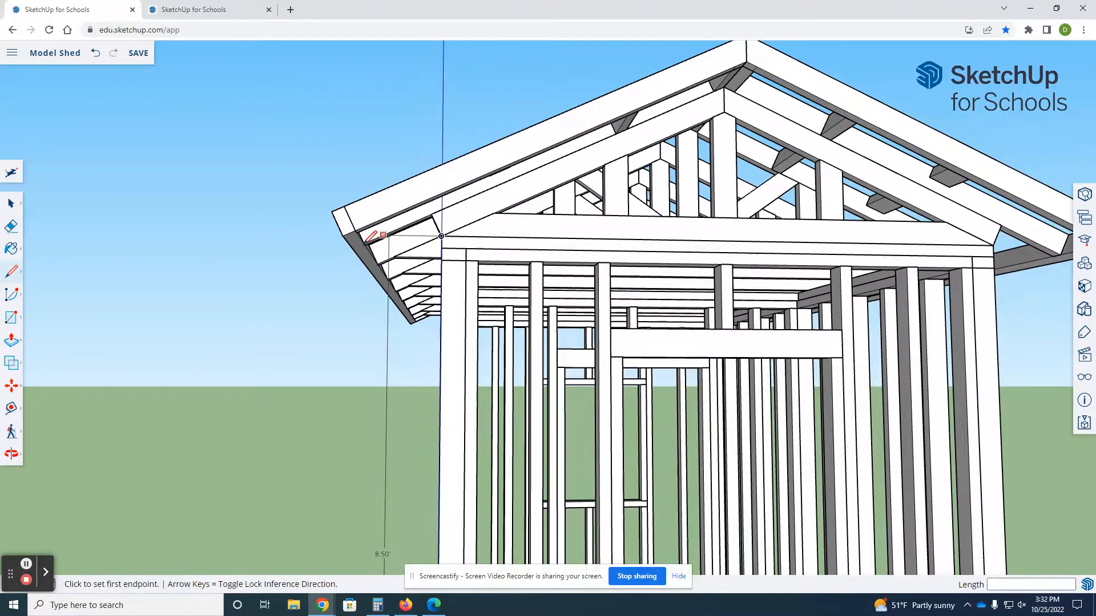
{"action": "left_click", "coordinate": [209, 17]}
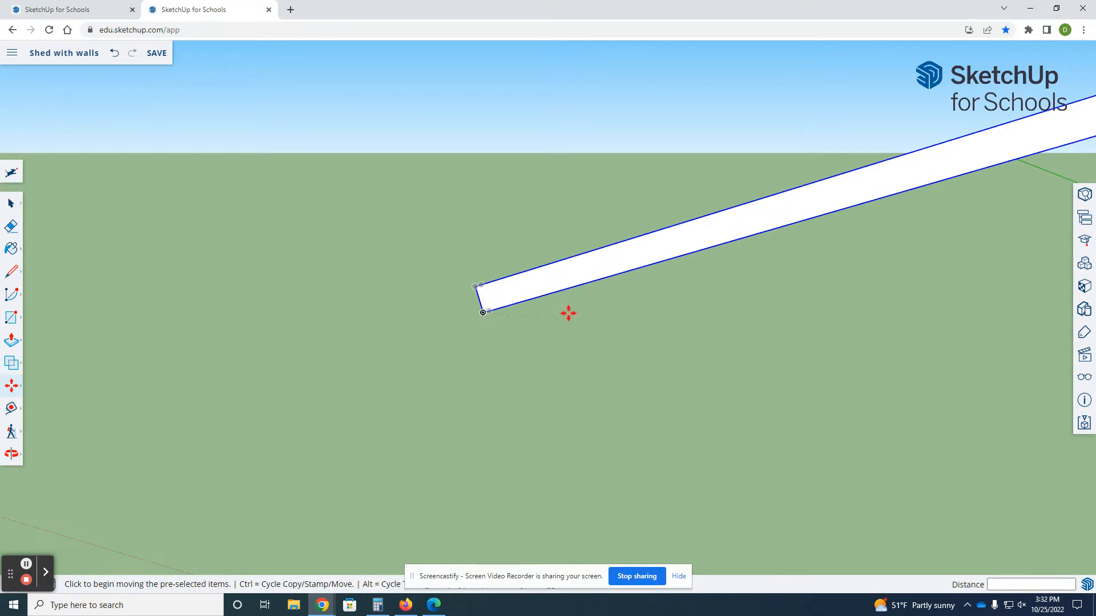
- Copy the upright stud near the shed over to the lower end of the distant tilted stud
{"action": "scroll", "coordinate": [379, 303], "scroll_direction": "down", "scroll_amount": 1}
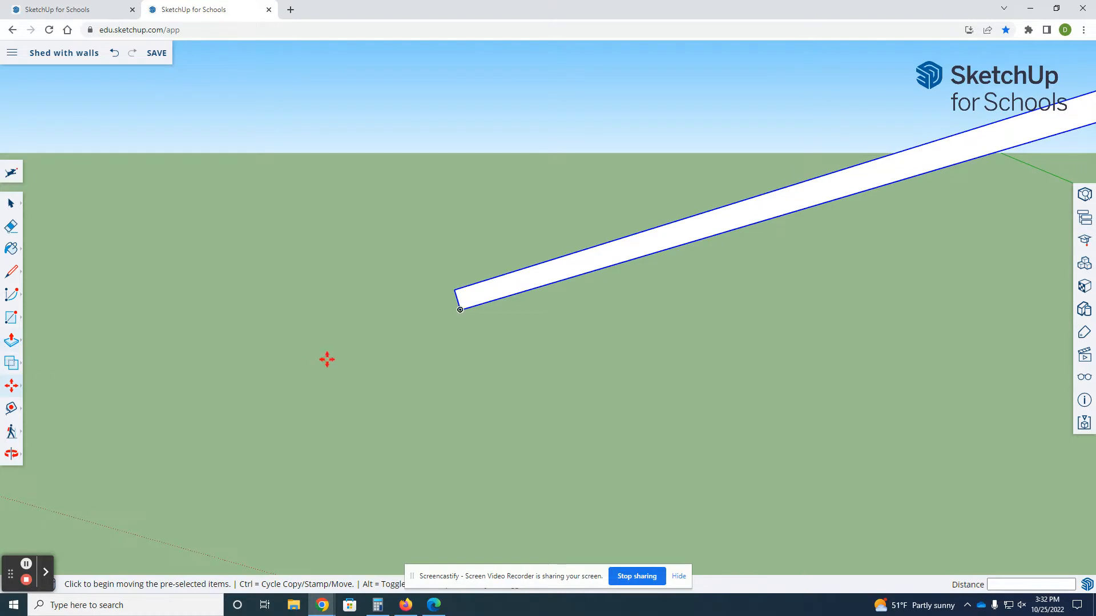
{"action": "scroll", "coordinate": [342, 365], "scroll_direction": "down", "scroll_amount": 5}
{"action": "scroll", "coordinate": [712, 328], "scroll_direction": "down", "scroll_amount": 2}
{"action": "scroll", "coordinate": [724, 331], "scroll_direction": "down", "scroll_amount": 2}
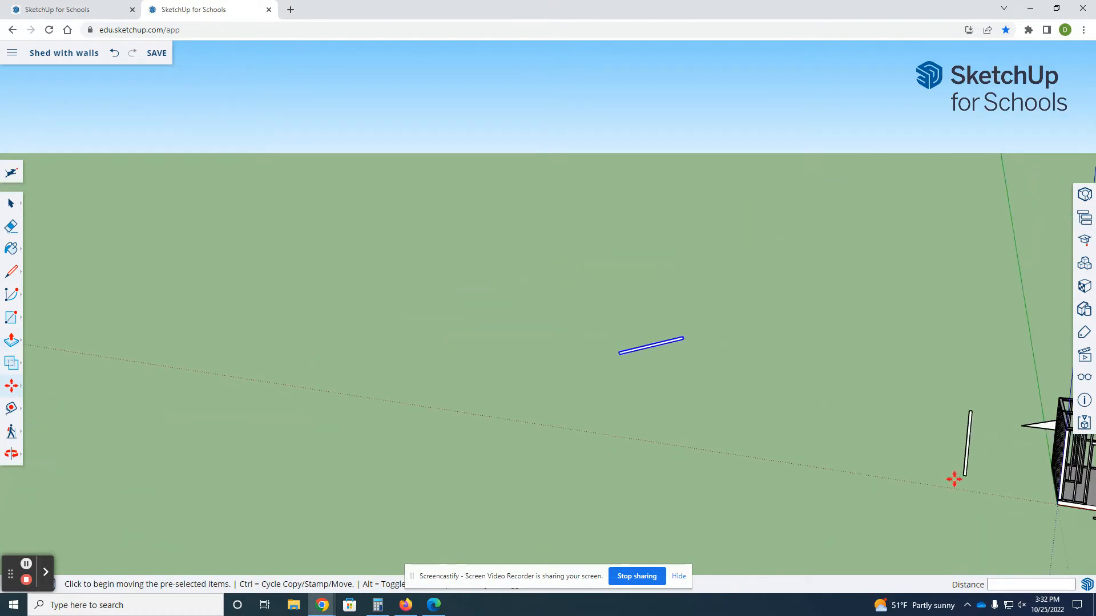
{"action": "key", "text": "space"}
{"action": "scroll", "coordinate": [952, 479], "scroll_direction": "up", "scroll_amount": 3}
{"action": "left_click", "coordinate": [961, 463]}
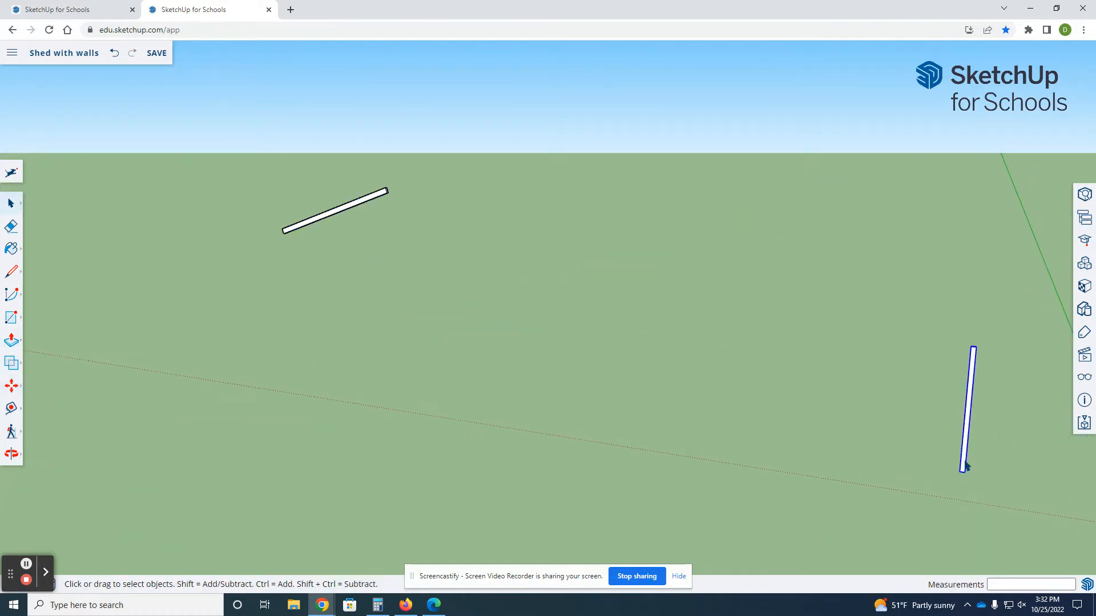
{"action": "key", "text": "m"}
{"action": "key", "text": "ctrl"}
{"action": "left_click", "coordinate": [964, 471]}
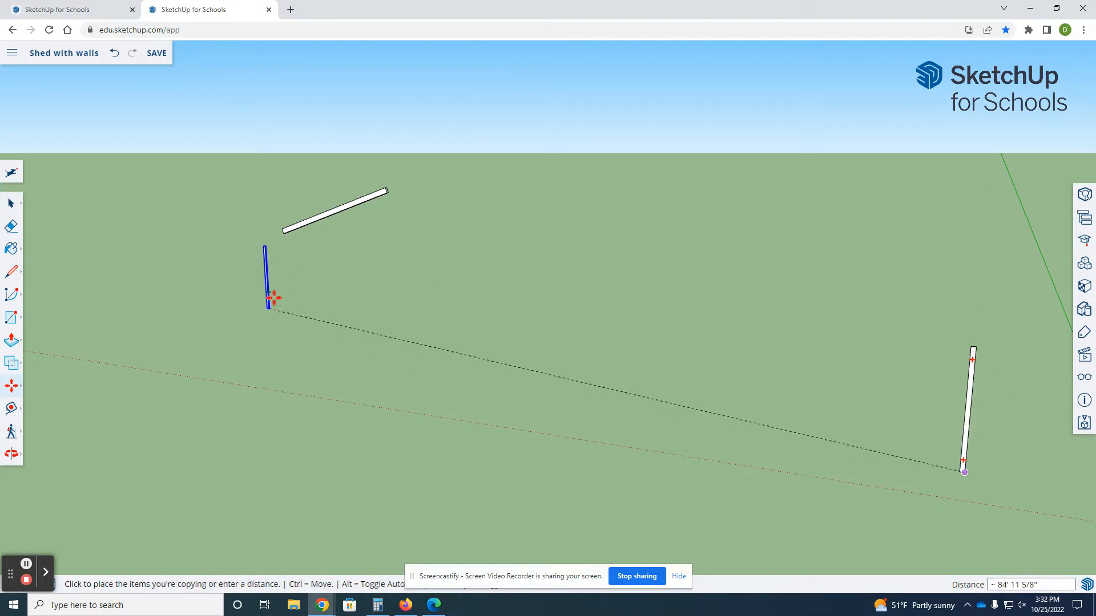
{"action": "left_click", "coordinate": [291, 240]}
- Move the copied upright stud so its inner bottom corner meets the bottom corner of the tilted stud's lower end
{"action": "scroll", "coordinate": [264, 188], "scroll_direction": "up", "scroll_amount": 5}
{"action": "middle_click_drag", "start_coordinate": [460, 361], "coordinate": [575, 228]}
{"action": "scroll", "coordinate": [439, 360], "scroll_direction": "up", "scroll_amount": 4}
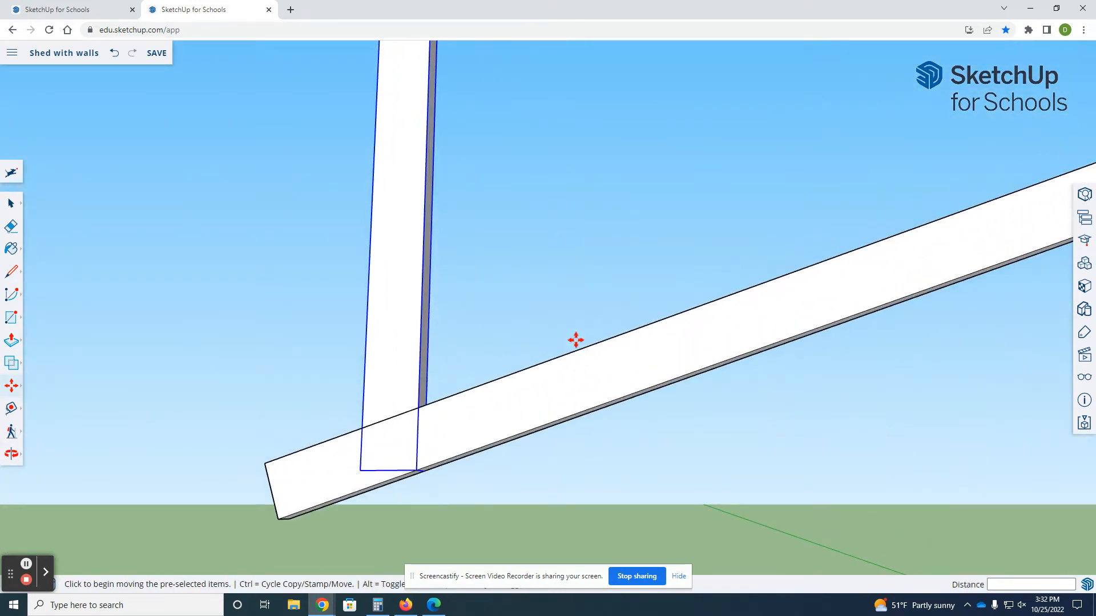
{"action": "scroll", "coordinate": [677, 321], "scroll_direction": "down", "scroll_amount": 2}
{"action": "scroll", "coordinate": [496, 420], "scroll_direction": "up", "scroll_amount": 3}
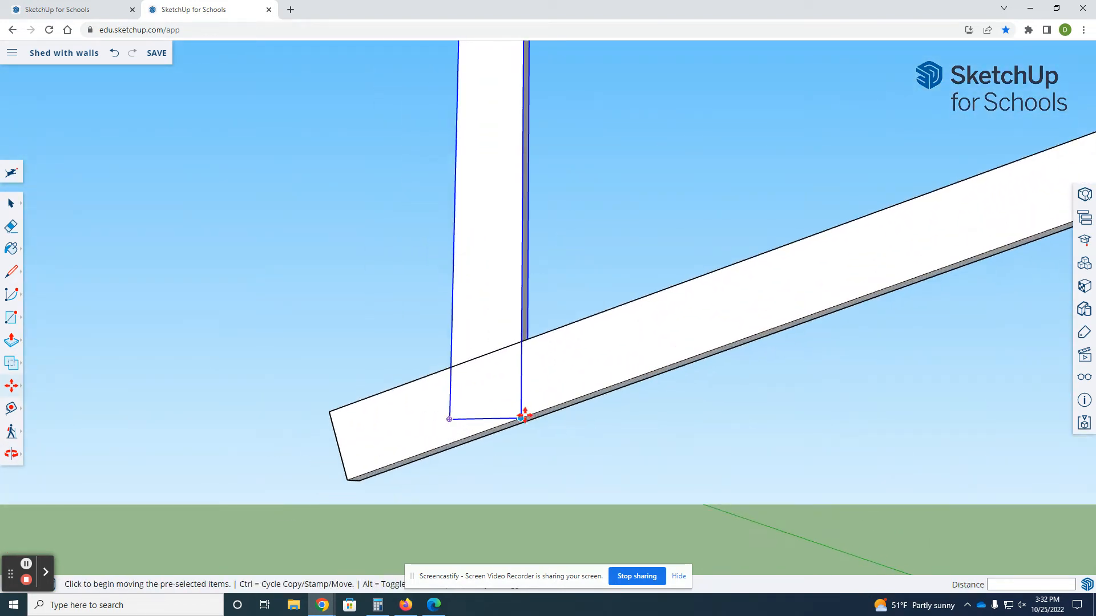
{"action": "left_click", "coordinate": [521, 417]}
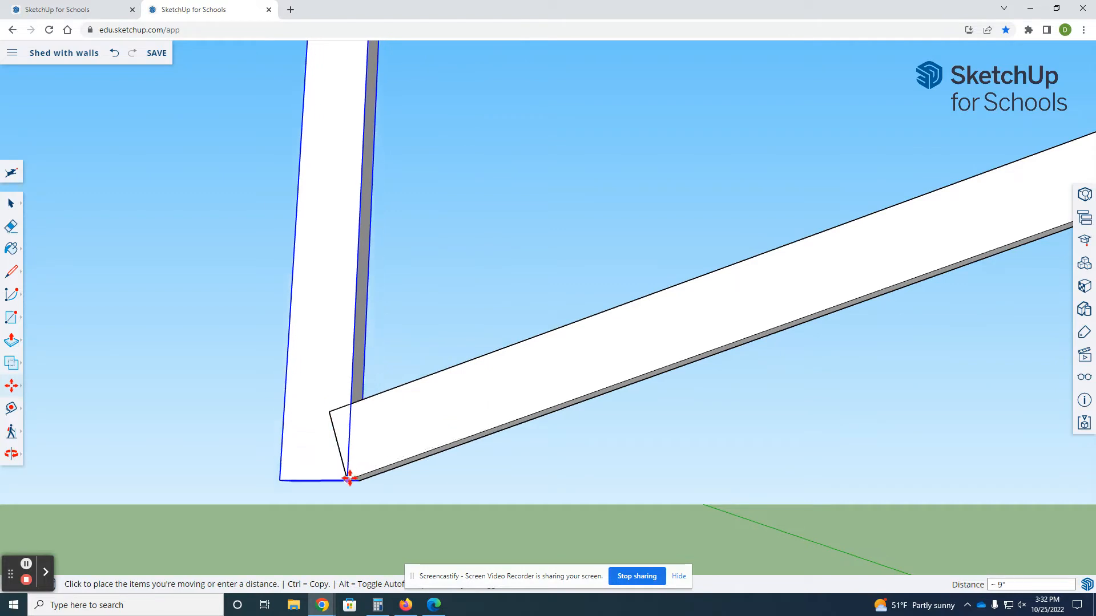
{"action": "left_click", "coordinate": [347, 479]}
- Move the upright stud 16" up along the tilted stud's lower edge, measured from its inner bottom corner
{"action": "scroll", "coordinate": [333, 489], "scroll_direction": "up", "scroll_amount": 3}
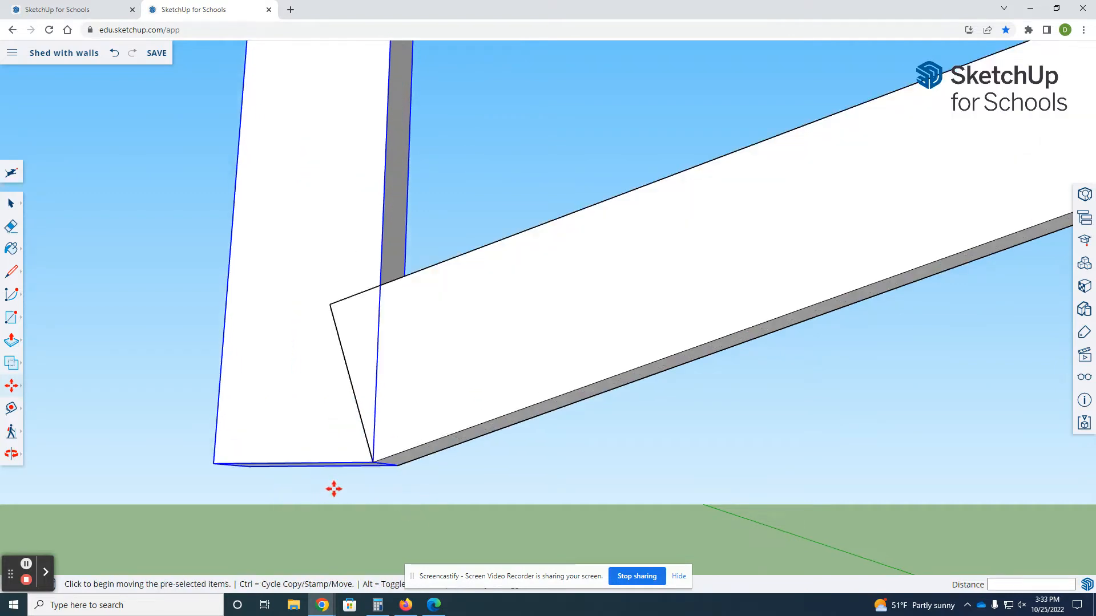
{"action": "left_click", "coordinate": [372, 459]}
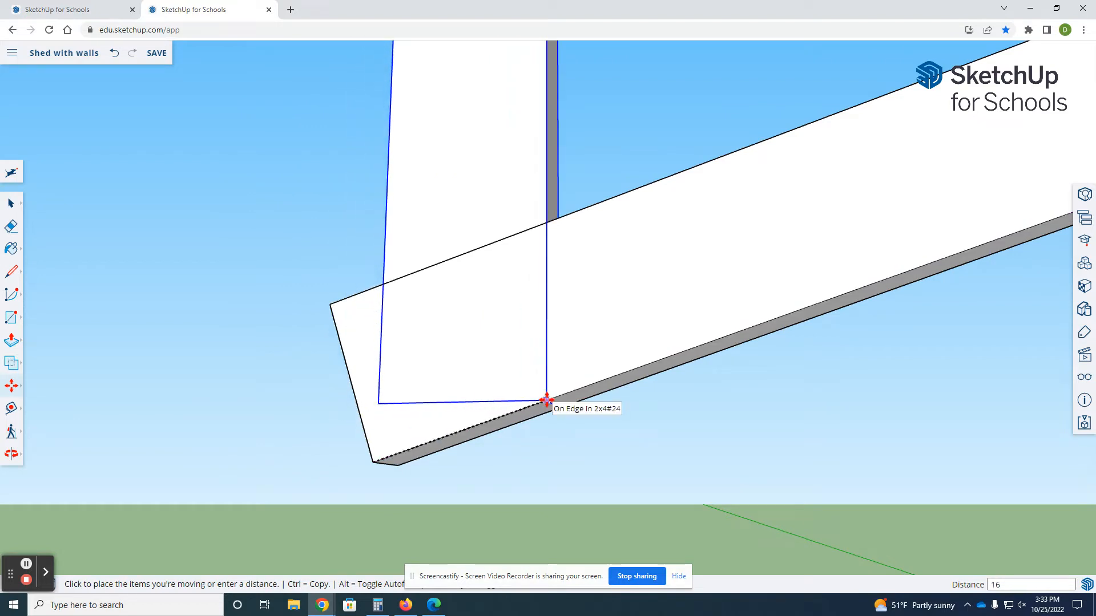
{"action": "key", "text": "Return"}
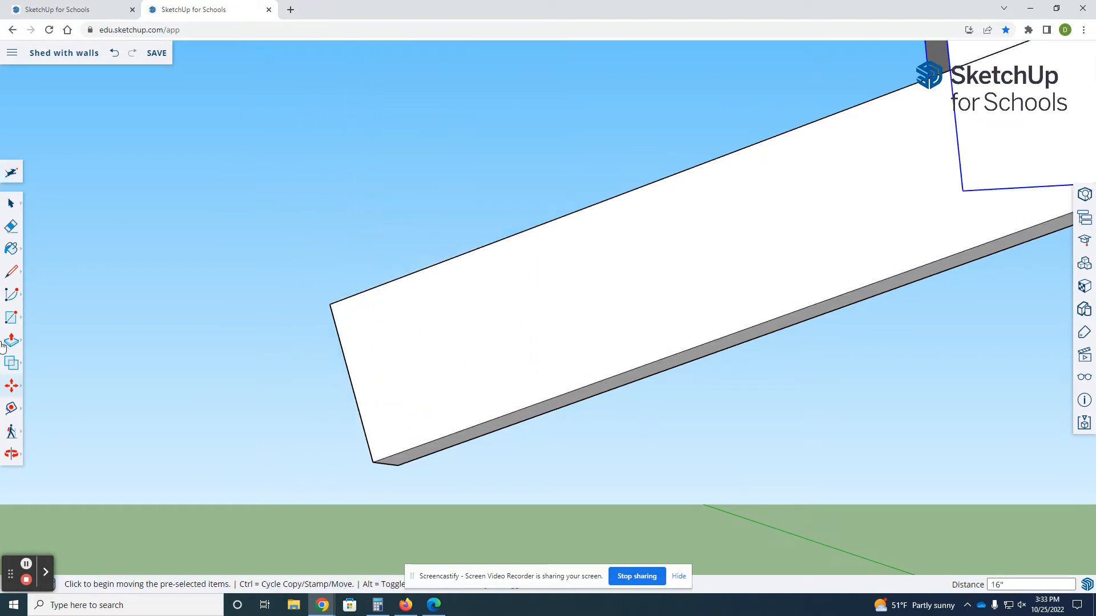
- Move the upright stud back so its outer bottom corner sits on the bottom corner of the tilted stud's lower end
{"action": "scroll", "coordinate": [344, 249], "scroll_direction": "down", "scroll_amount": 5}
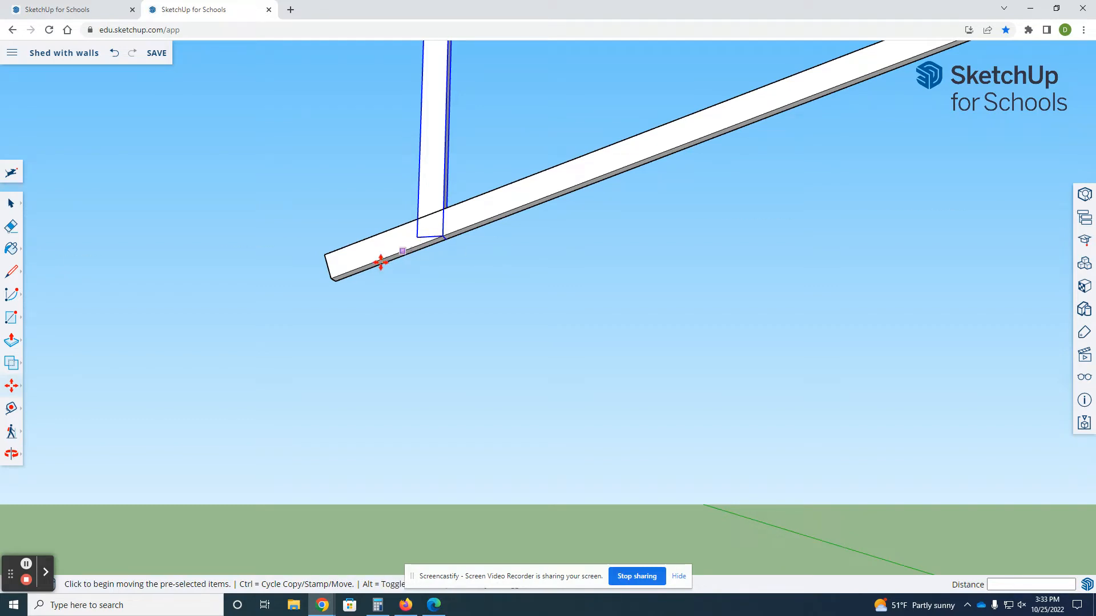
{"action": "left_click", "coordinate": [443, 239]}
{"action": "left_click", "coordinate": [302, 284]}
{"action": "left_click", "coordinate": [560, 194]}
{"action": "left_click", "coordinate": [789, 191]}
{"action": "scroll", "coordinate": [571, 268], "scroll_direction": "down", "scroll_amount": 5}
{"action": "scroll", "coordinate": [630, 251], "scroll_direction": "up", "scroll_amount": 6}
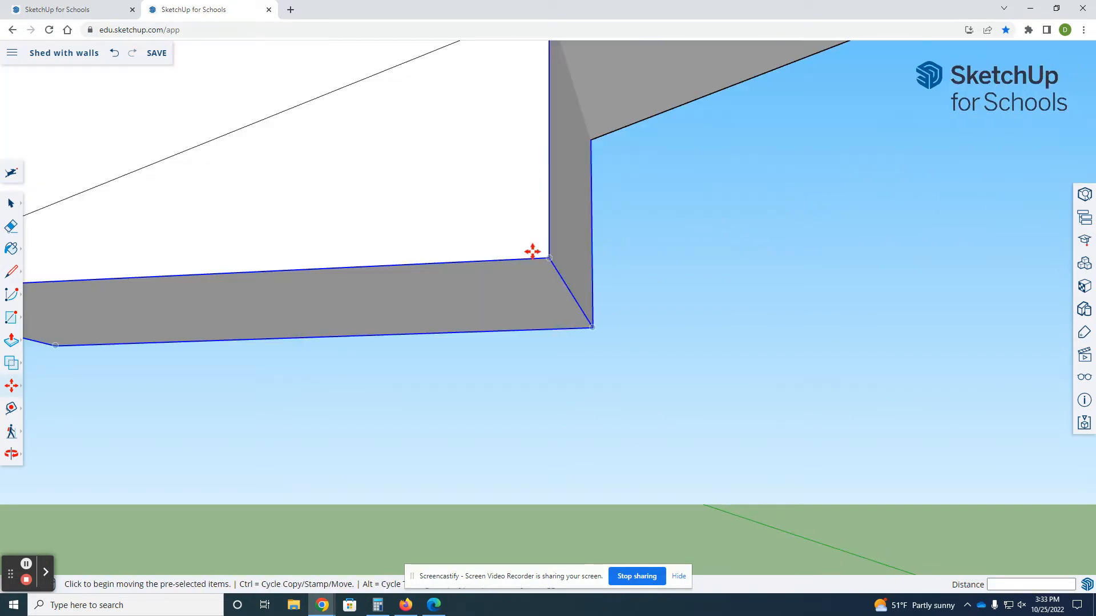
- Move the upright stud 16" up along the tilted stud's lower edge, measured from its outer bottom corner
{"action": "scroll", "coordinate": [575, 269], "scroll_direction": "down", "scroll_amount": 2}
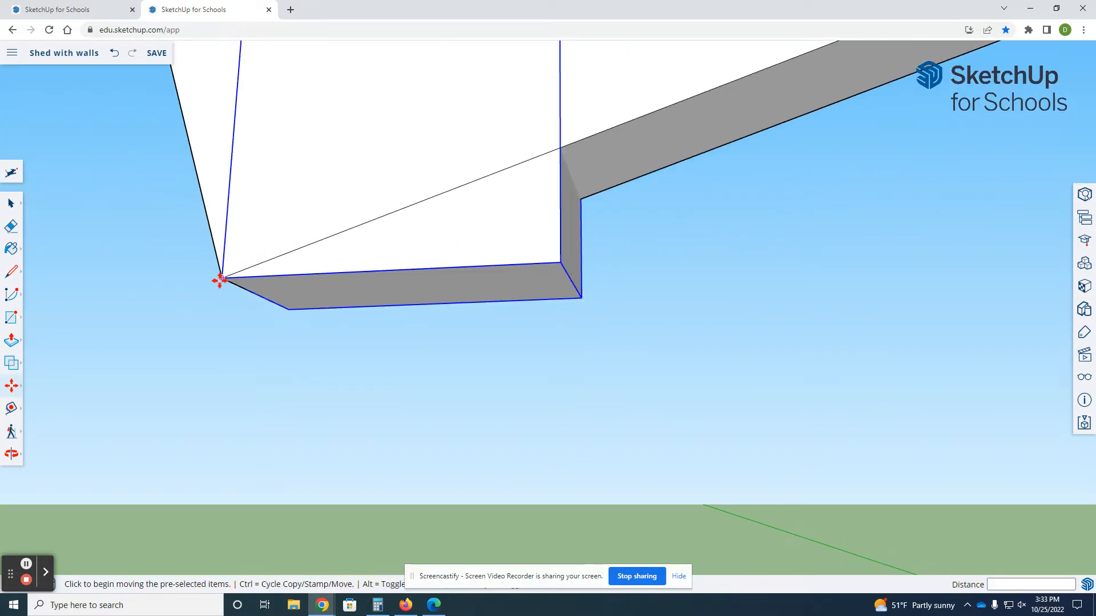
{"action": "left_click", "coordinate": [220, 278]}
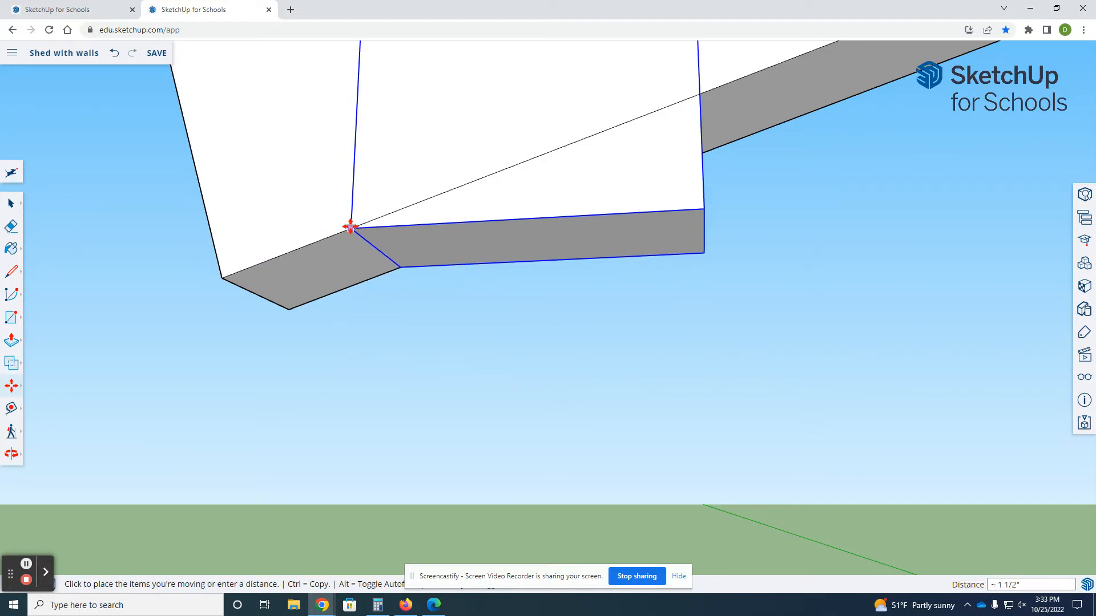
{"action": "left_click", "coordinate": [351, 227]}
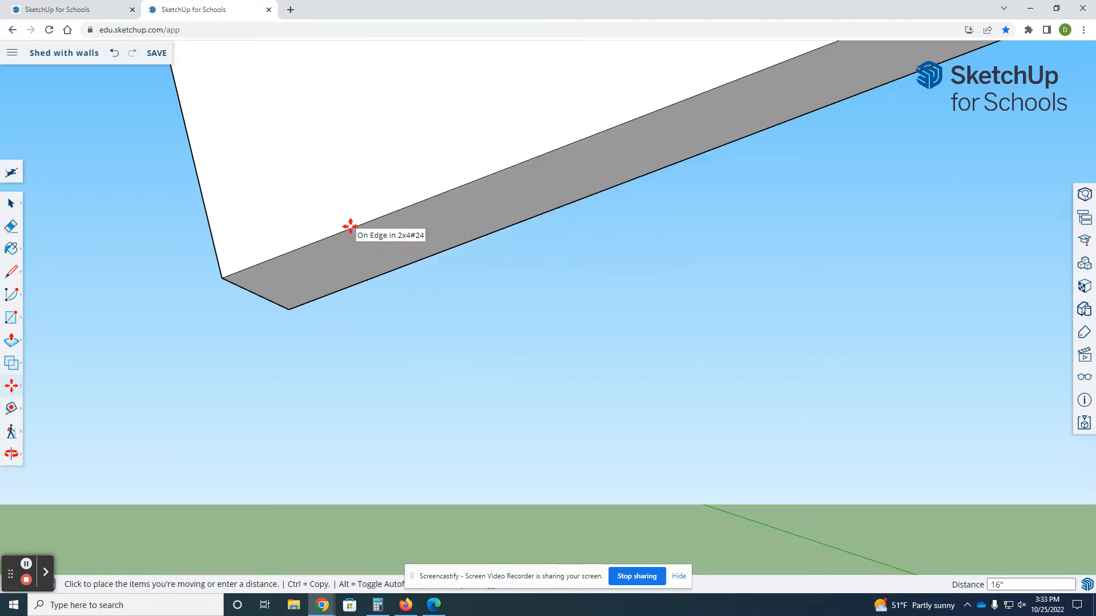
- Lower the upright stud straight down 3.5" so that it extends below the tilted stud's lower edge
{"action": "scroll", "coordinate": [293, 335], "scroll_direction": "down", "scroll_amount": 4}
{"action": "scroll", "coordinate": [331, 315], "scroll_direction": "up", "scroll_amount": 2}
{"action": "middle_click_drag", "start_coordinate": [401, 279], "coordinate": [421, 294]}
{"action": "scroll", "coordinate": [397, 310], "scroll_direction": "up", "scroll_amount": 3}
{"action": "scroll", "coordinate": [457, 265], "scroll_direction": "up", "scroll_amount": 2}
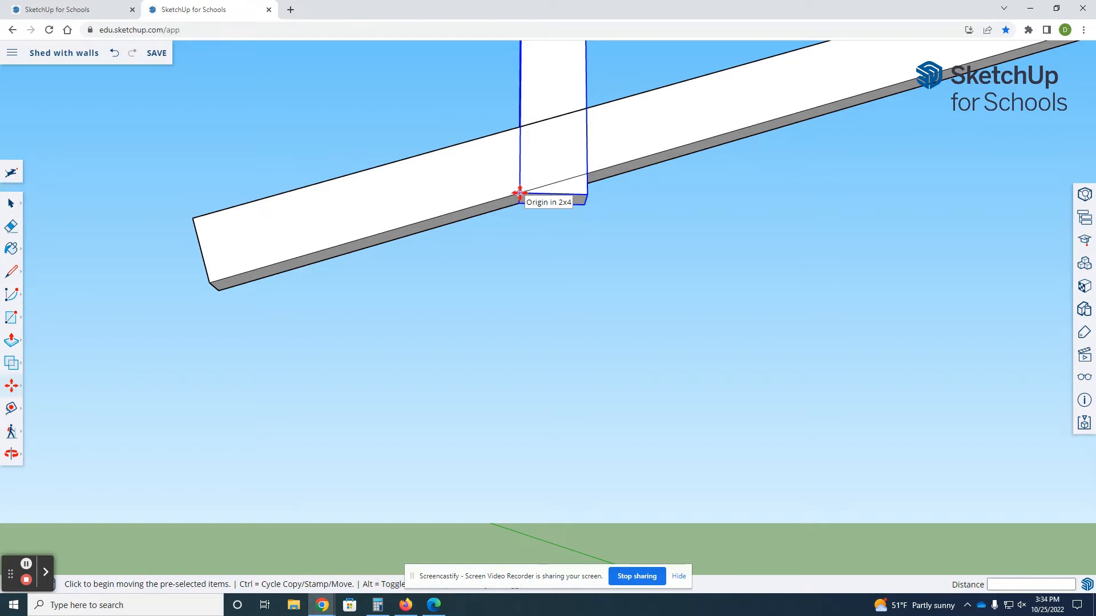
{"action": "left_click", "coordinate": [520, 152]}
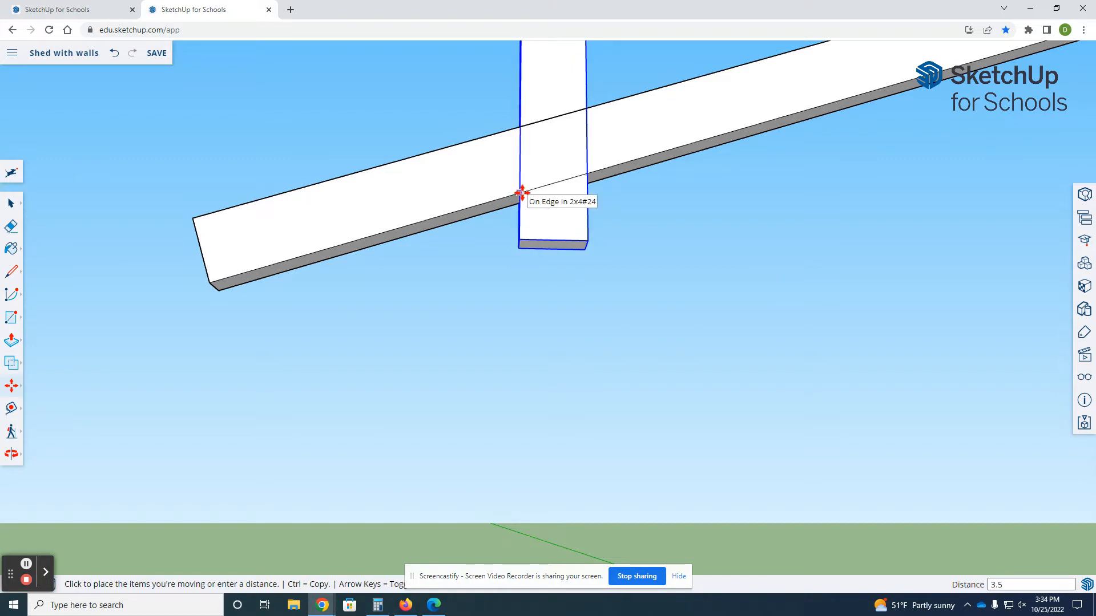
{"action": "left_click", "coordinate": [521, 192]}
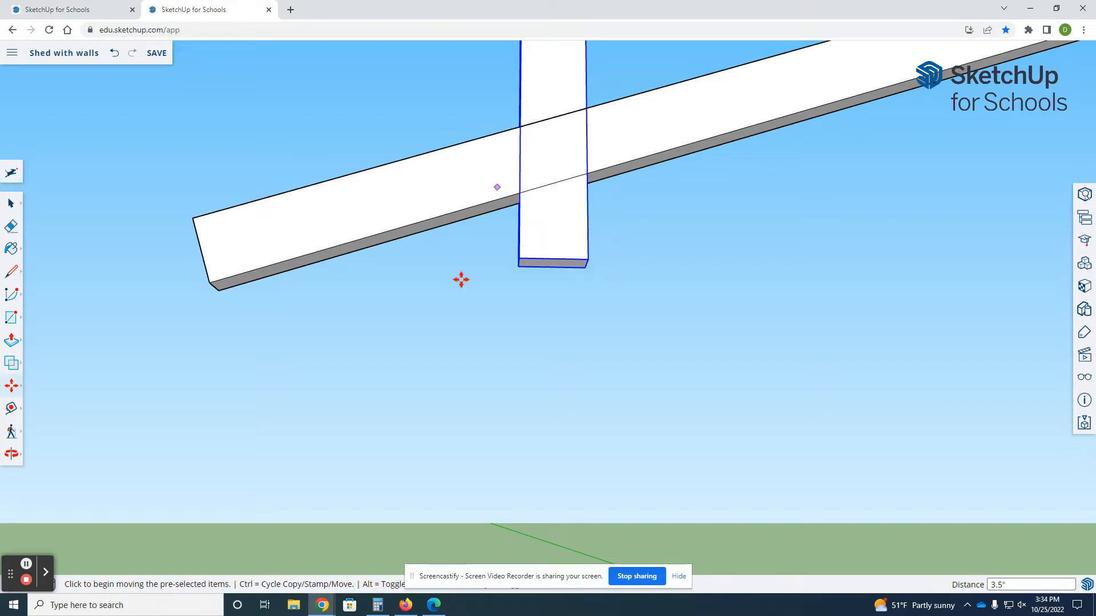
- Dimension the upright stud's outer edge from the tilted stud's underside down to its bottom corner
{"action": "middle_click_drag", "start_coordinate": [529, 220], "coordinate": [529, 348]}
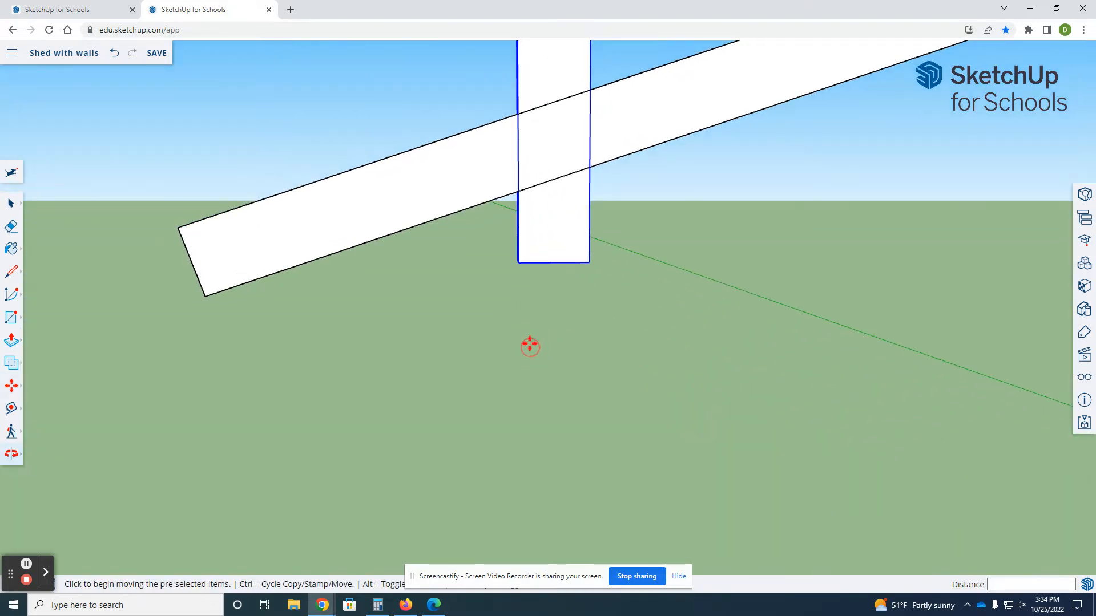
{"action": "scroll", "coordinate": [546, 231], "scroll_direction": "up", "scroll_amount": 5}
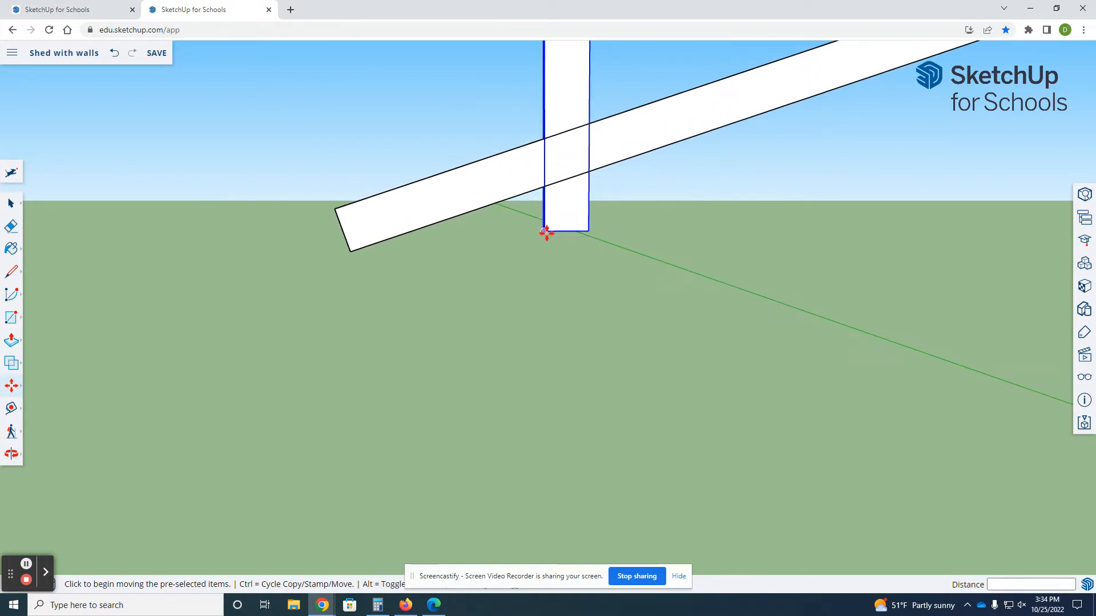
{"action": "scroll", "coordinate": [326, 260], "scroll_direction": "up", "scroll_amount": 2}
{"action": "left_click", "coordinate": [9, 410]}
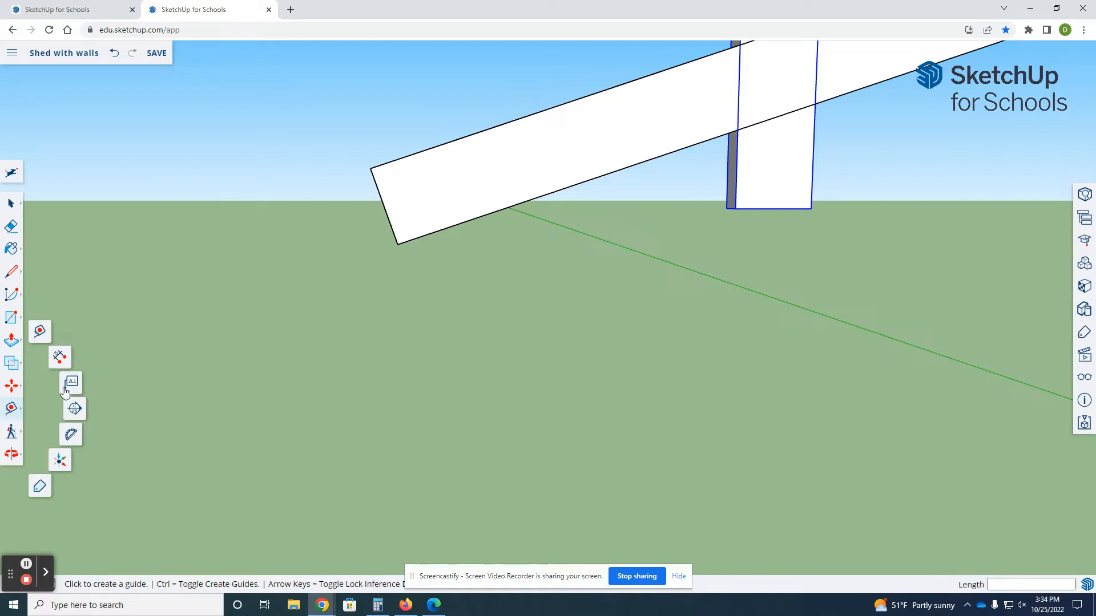
{"action": "left_click", "coordinate": [60, 359]}
{"action": "left_click", "coordinate": [737, 131]}
{"action": "left_click", "coordinate": [736, 208]}
{"action": "left_click", "coordinate": [759, 171]}
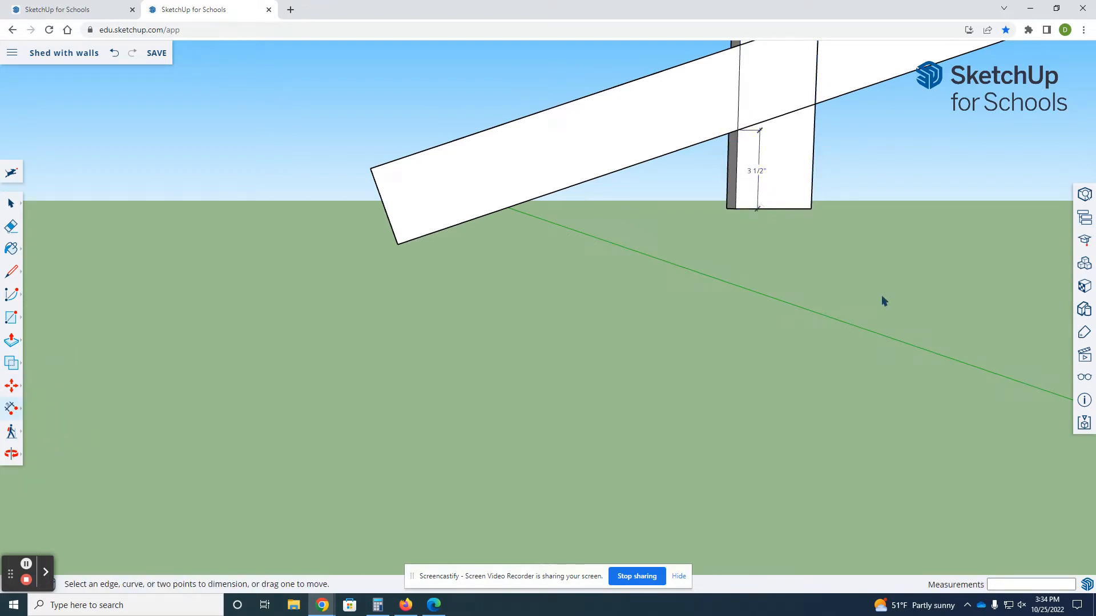
- Make the upright stud under the tilted stud a unique component
{"action": "scroll", "coordinate": [615, 302], "scroll_direction": "down", "scroll_amount": 4}
{"action": "key", "text": "space"}
{"action": "scroll", "coordinate": [660, 193], "scroll_direction": "up", "scroll_amount": 2}
{"action": "left_click", "coordinate": [659, 194]}
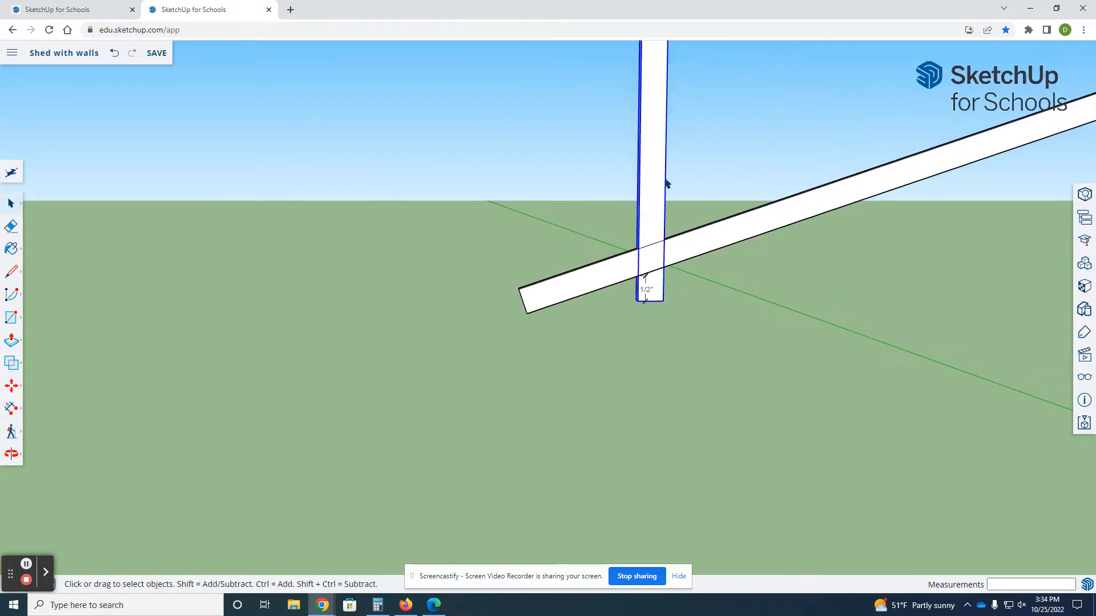
{"action": "right_click", "coordinate": [656, 190]}
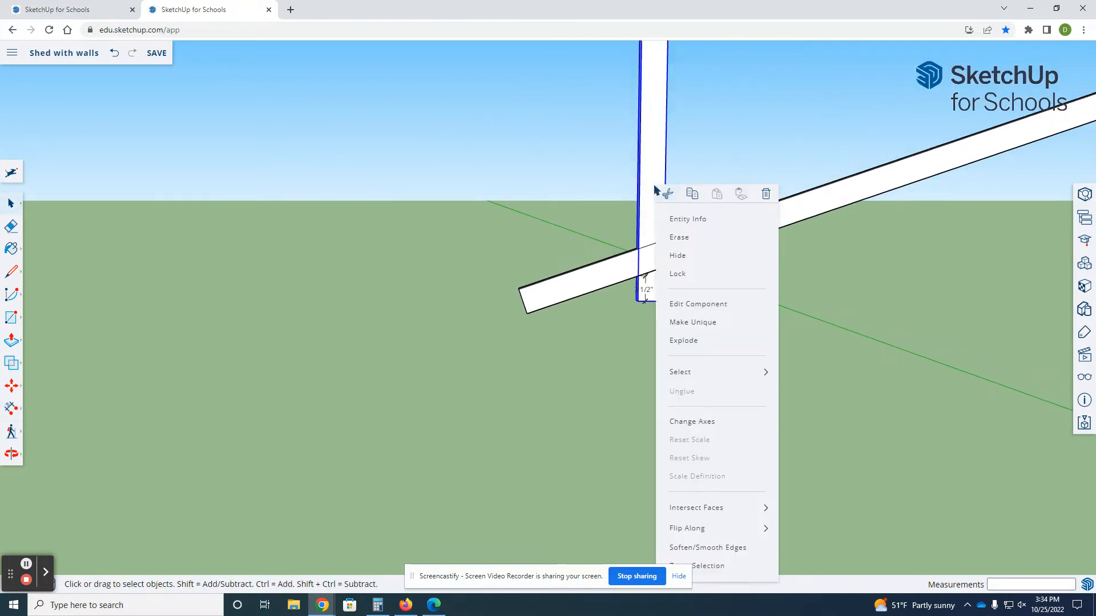
{"action": "left_click", "coordinate": [707, 323]}
{"action": "scroll", "coordinate": [644, 241], "scroll_direction": "up", "scroll_amount": 1}
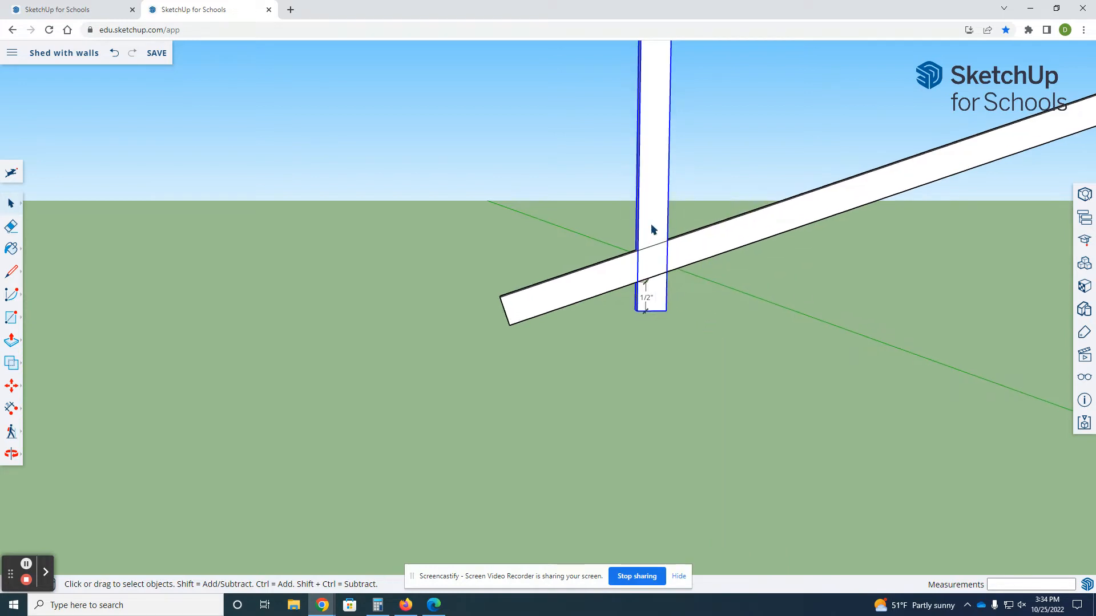
- Edit the upright stud component and draw a line across its face along the tilted stud's lower edge
{"action": "double_click", "coordinate": [653, 229]}
{"action": "scroll", "coordinate": [656, 274], "scroll_direction": "up", "scroll_amount": 5}
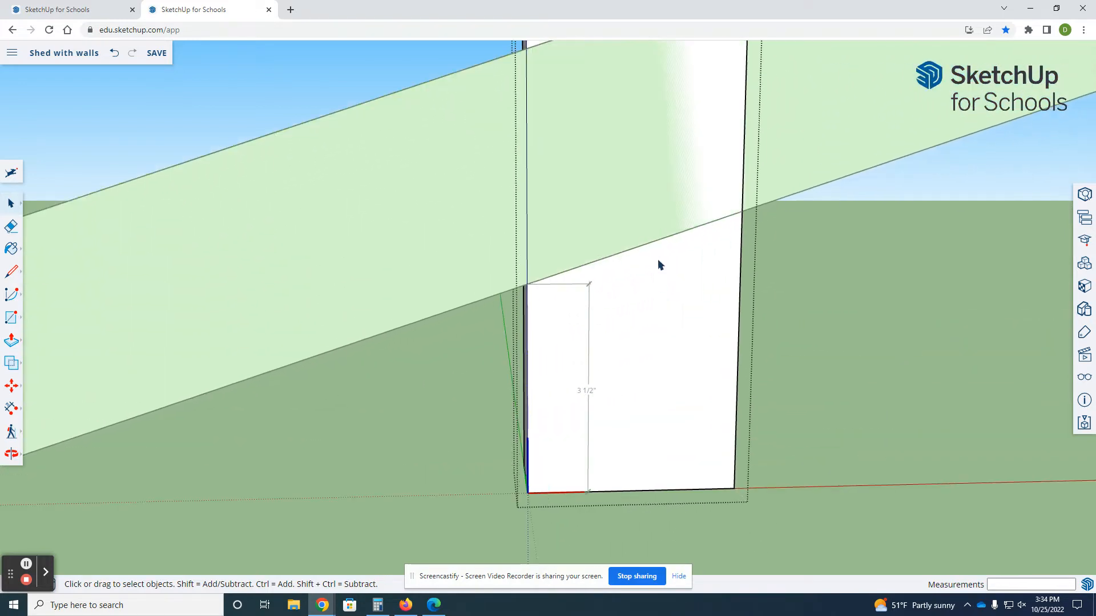
{"action": "key", "text": "l"}
{"action": "left_click", "coordinate": [527, 284]}
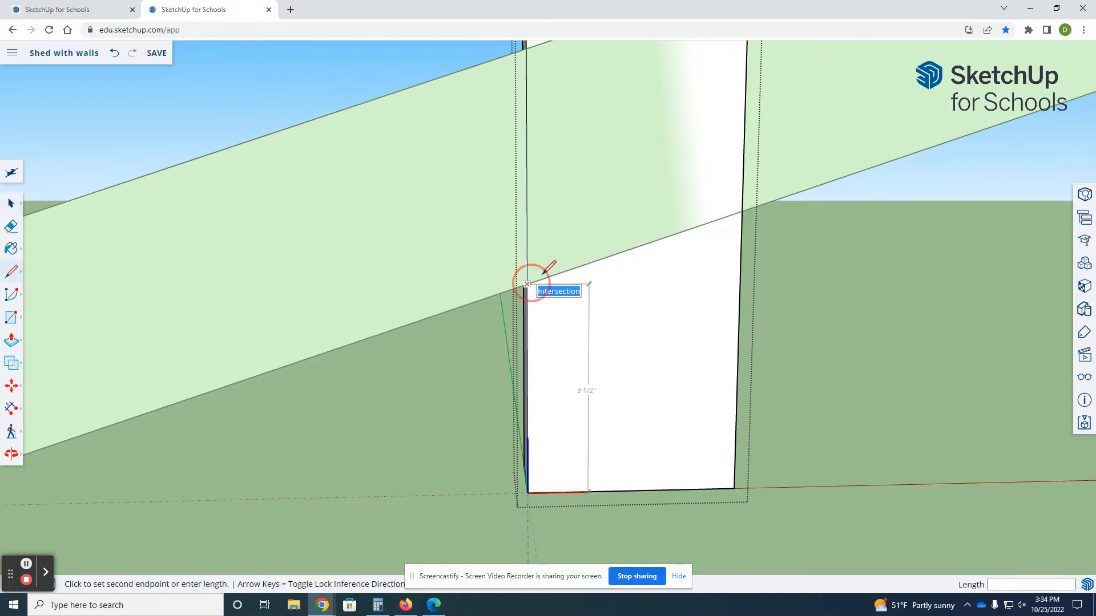
{"action": "left_click", "coordinate": [742, 210]}
- Push the upright stud's face above the sloped line back 1 1/2" to remove that part, and finish editing the component
{"action": "middle_click_drag", "start_coordinate": [656, 289], "coordinate": [821, 327]}
{"action": "key", "text": "p"}
{"action": "left_click_drag", "start_coordinate": [626, 117], "coordinate": [563, 121]}
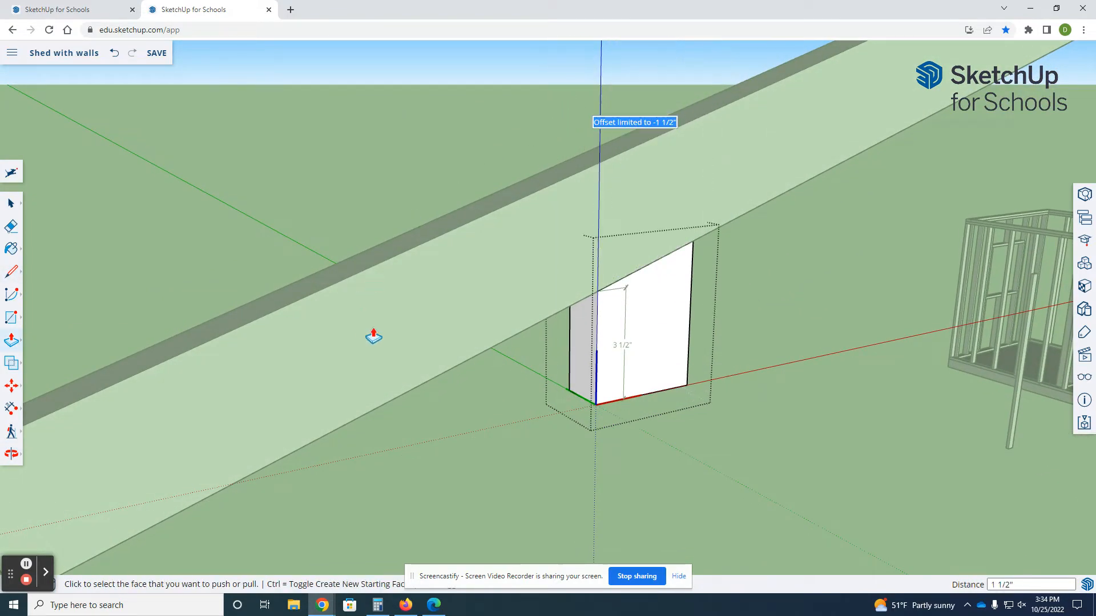
{"action": "left_click", "coordinate": [763, 363]}
{"action": "key", "text": "space"}
{"action": "mouse_move", "coordinate": [669, 393]}
{"action": "middle_mouse_down"}
{"action": "mouse_move", "coordinate": [552, 375]}
{"action": "mouse_move", "coordinate": [663, 381]}
{"action": "middle_mouse_up"}
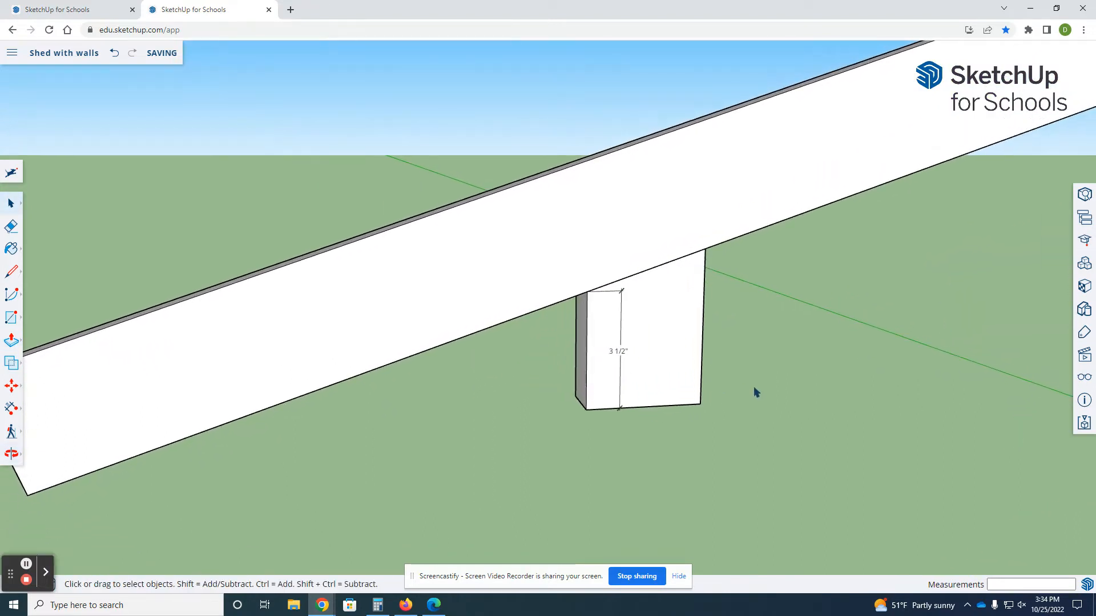
- Dimension the tilted stud's underside from its lower end corner to the outer top corner of the upright stud block
{"action": "scroll", "coordinate": [577, 408], "scroll_direction": "down", "scroll_amount": 5}
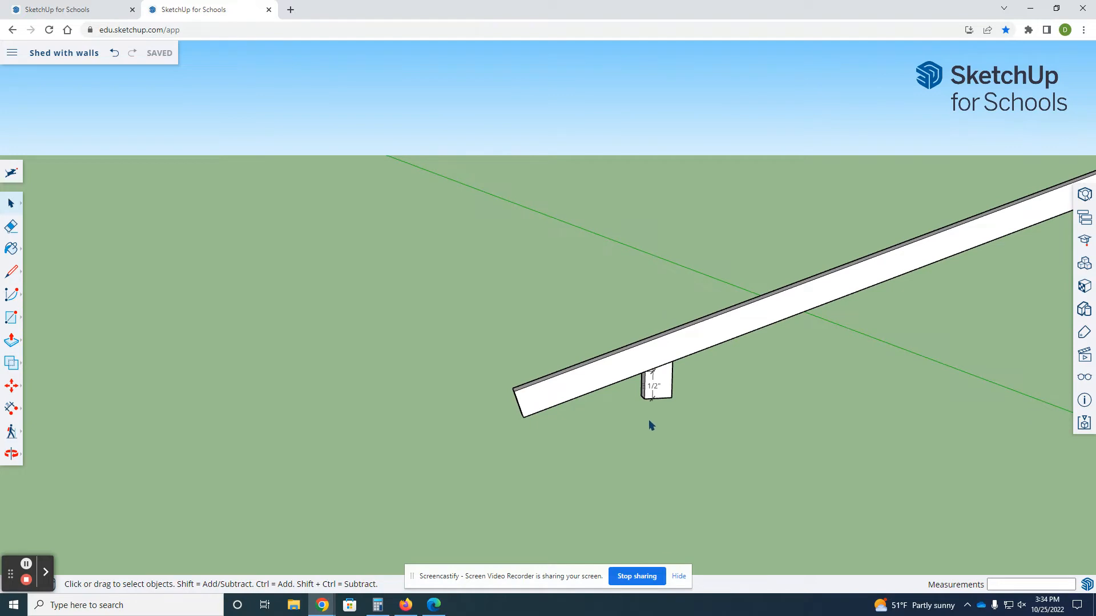
{"action": "scroll", "coordinate": [489, 374], "scroll_direction": "down", "scroll_amount": 4}
{"action": "scroll", "coordinate": [665, 401], "scroll_direction": "up", "scroll_amount": 5}
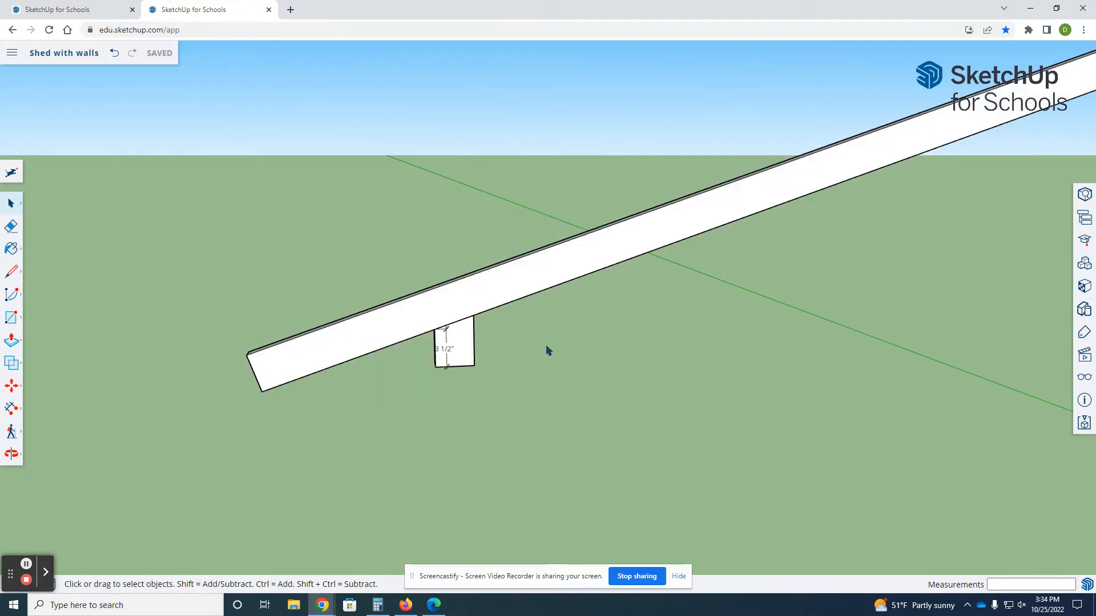
{"action": "scroll", "coordinate": [399, 350], "scroll_direction": "down", "scroll_amount": 3}
{"action": "scroll", "coordinate": [440, 343], "scroll_direction": "up", "scroll_amount": 2}
{"action": "scroll", "coordinate": [423, 354], "scroll_direction": "up", "scroll_amount": 1}
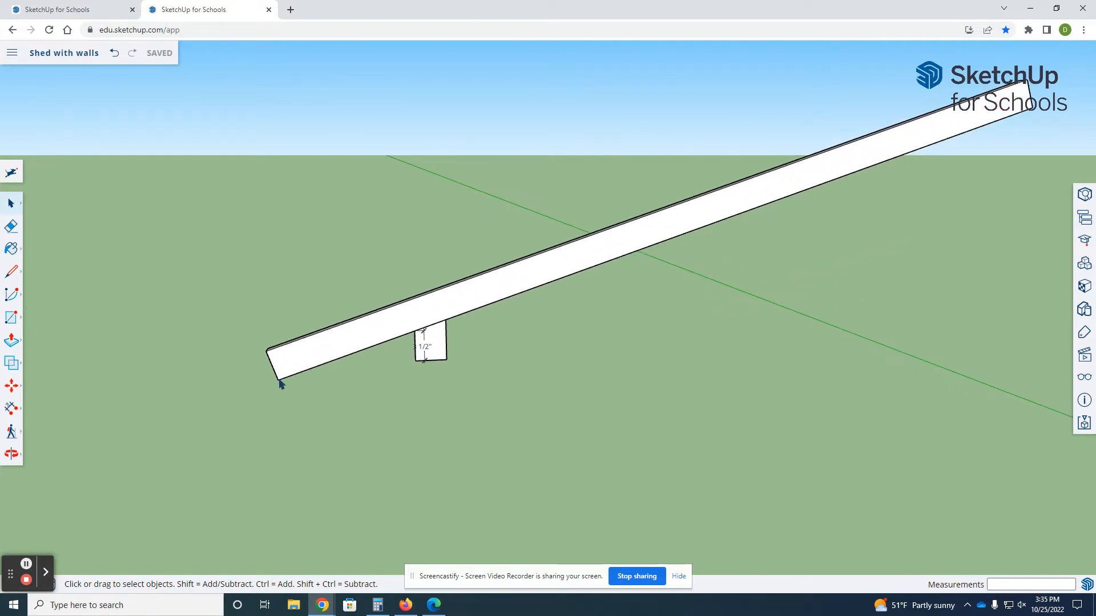
{"action": "left_click", "coordinate": [15, 415]}
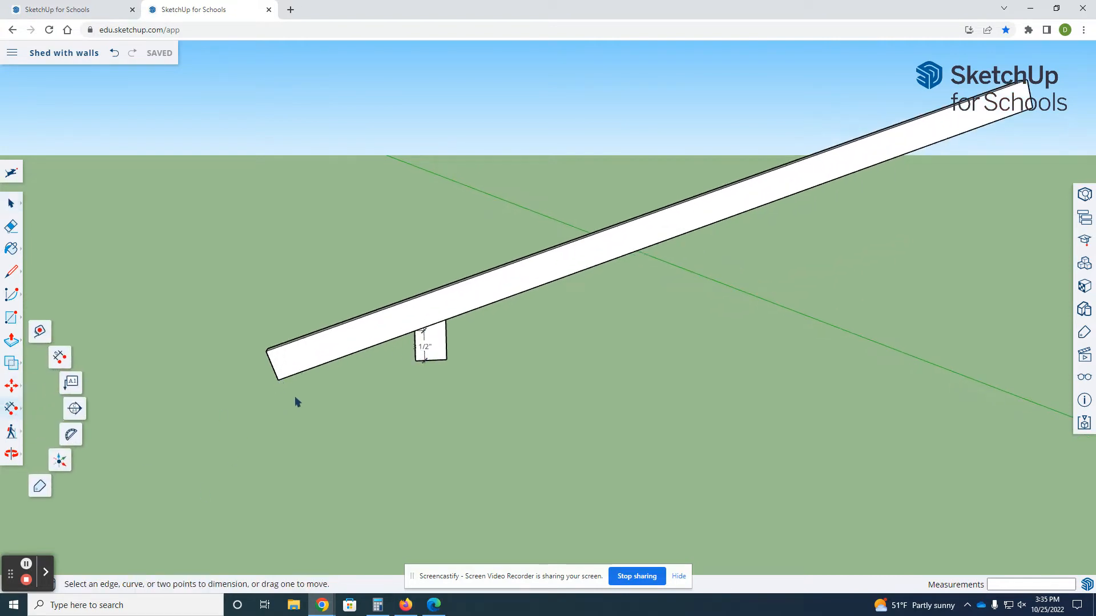
{"action": "left_click", "coordinate": [282, 382]}
{"action": "left_click", "coordinate": [420, 332]}
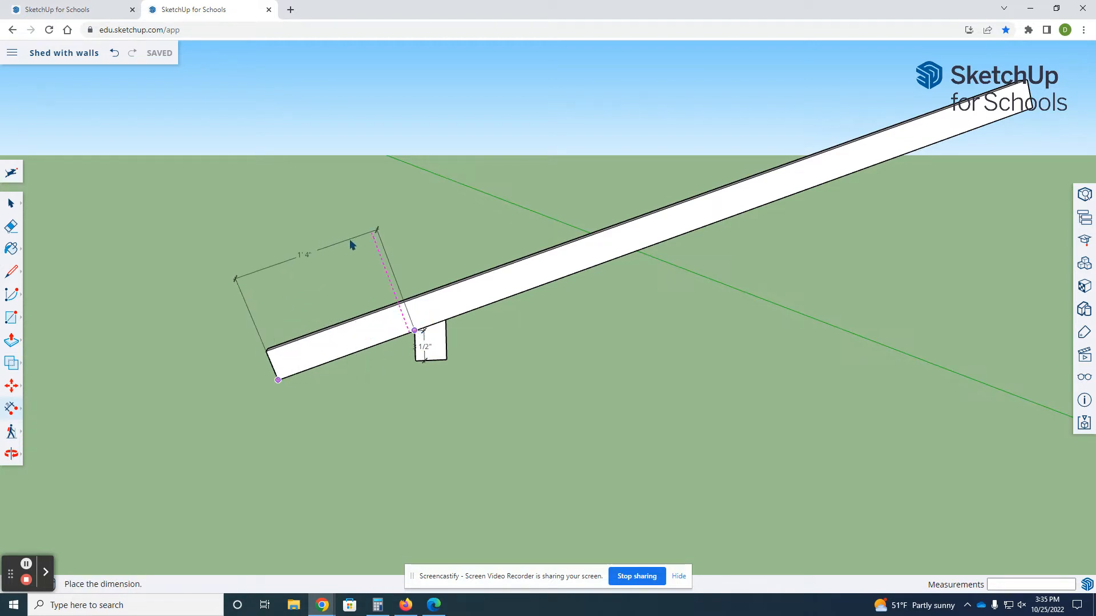
{"action": "left_click", "coordinate": [357, 285]}
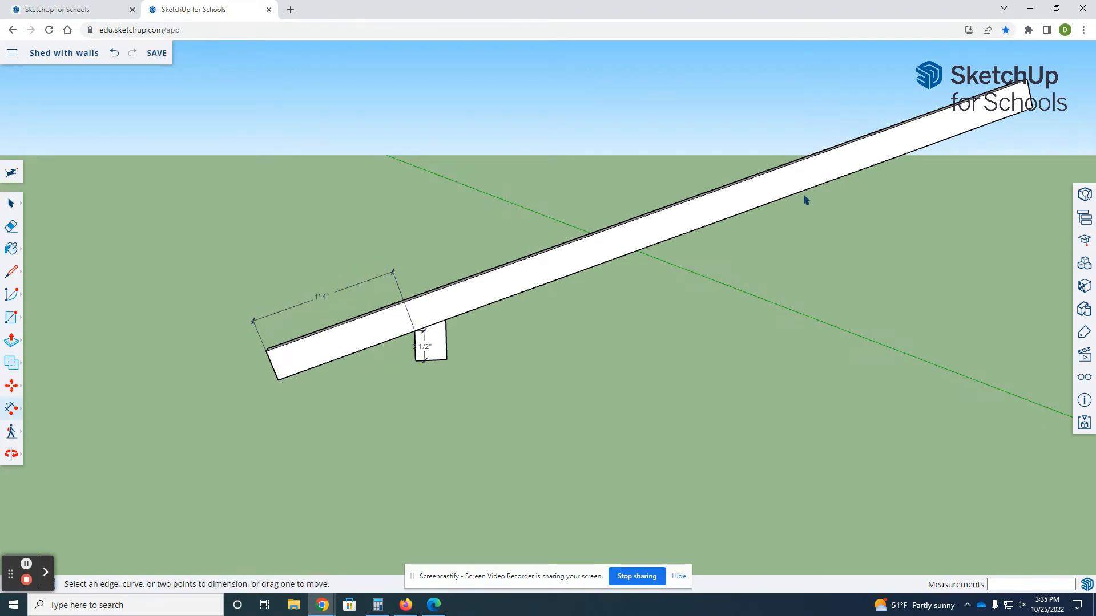
- Examine how the roof truss meets the top of the wall in the Model Shed file, and return to Shed with walls
{"action": "scroll", "coordinate": [787, 200], "scroll_direction": "down", "scroll_amount": 2}
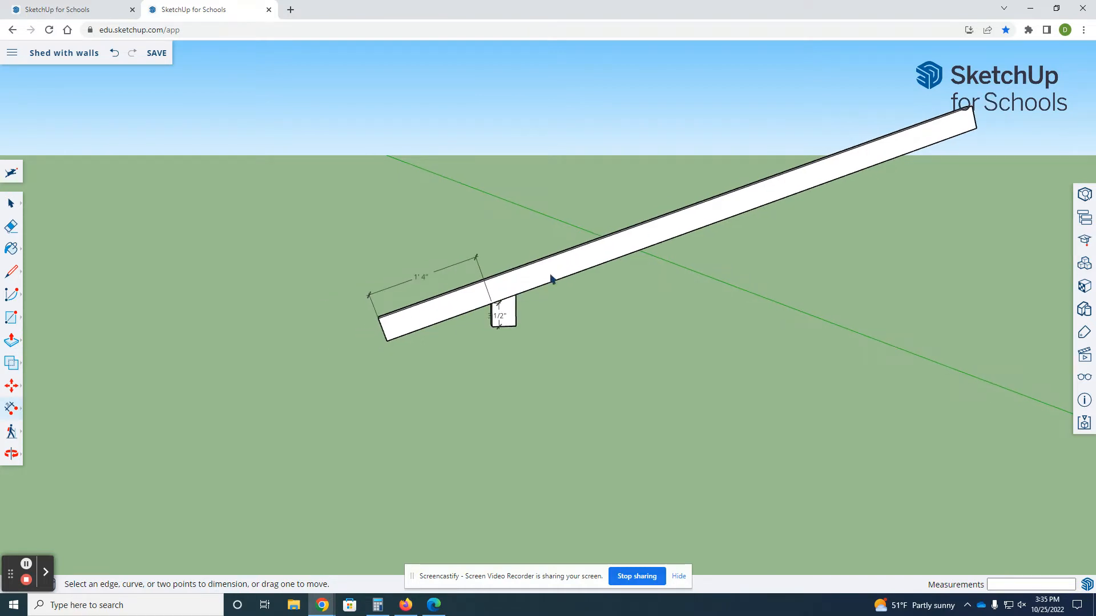
{"action": "scroll", "coordinate": [317, 302], "scroll_direction": "down", "scroll_amount": 3}
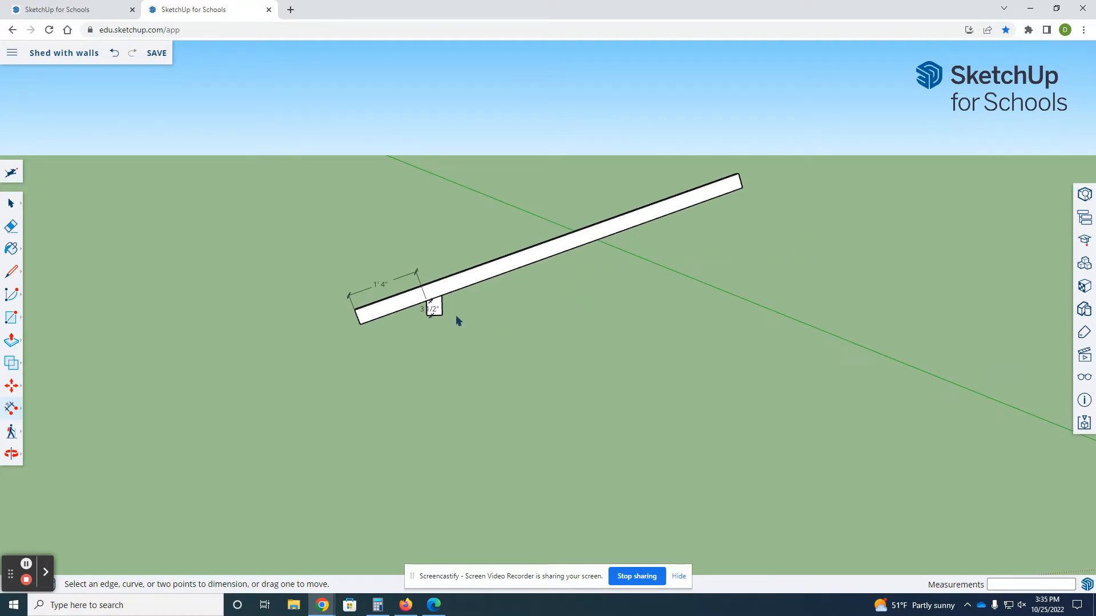
{"action": "scroll", "coordinate": [443, 306], "scroll_direction": "up", "scroll_amount": 1}
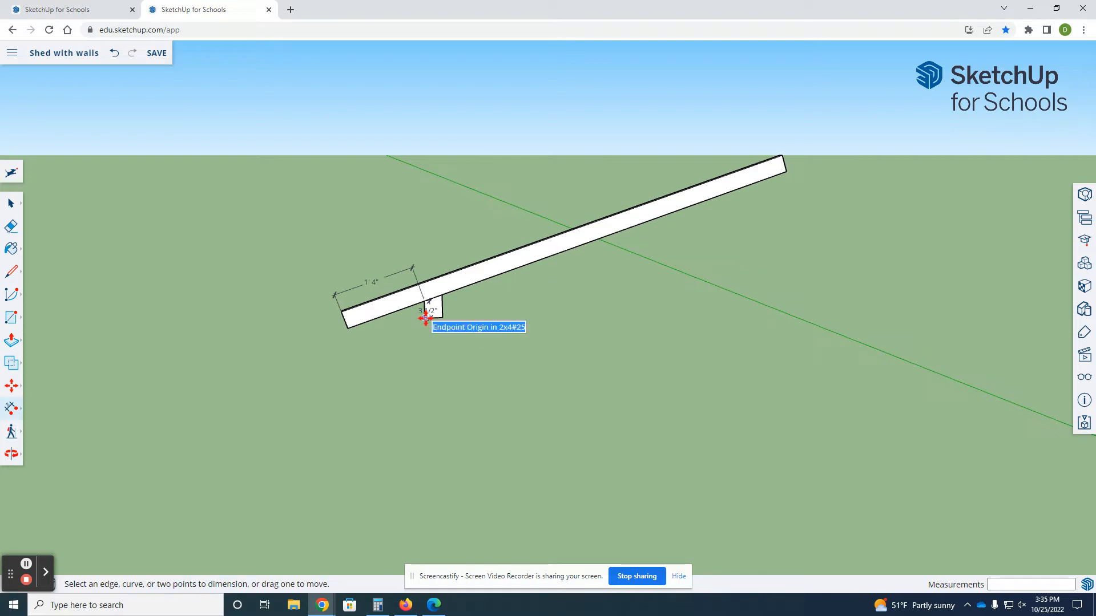
{"action": "left_click", "coordinate": [94, 8]}
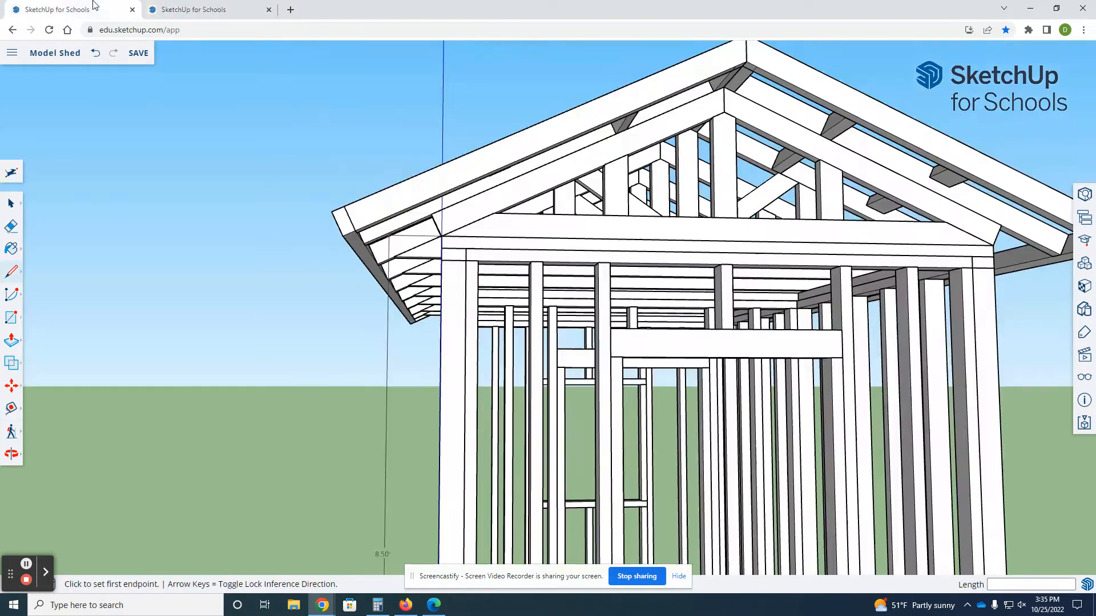
{"action": "mouse_move", "coordinate": [481, 261]}
{"action": "middle_mouse_down"}
{"action": "mouse_move", "coordinate": [465, 271]}
{"action": "mouse_move", "coordinate": [482, 263]}
{"action": "middle_mouse_up"}
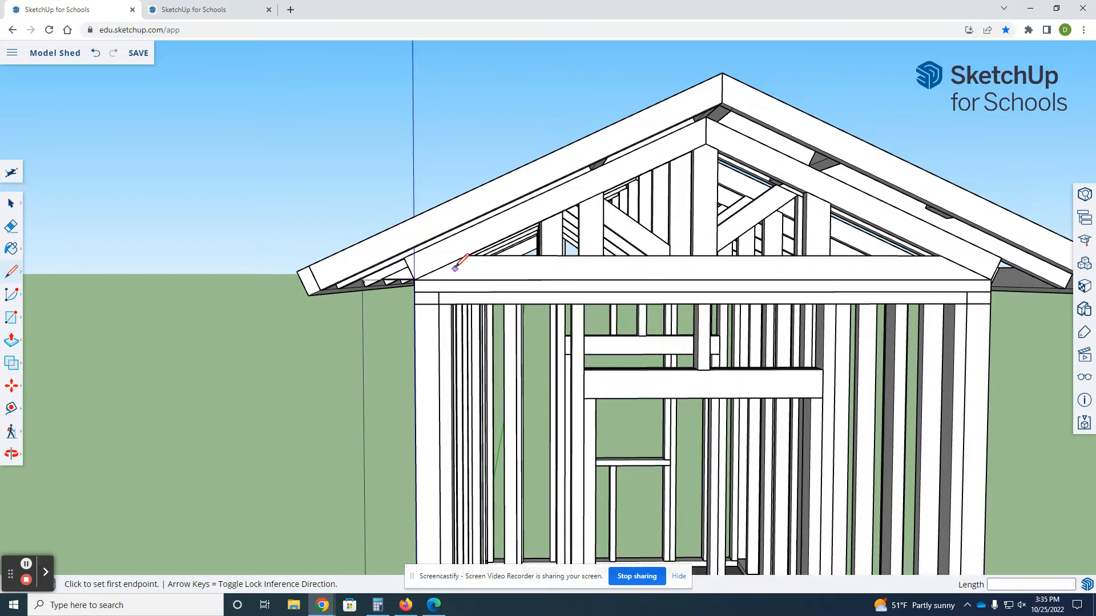
{"action": "middle_click_drag", "start_coordinate": [460, 278], "coordinate": [468, 278]}
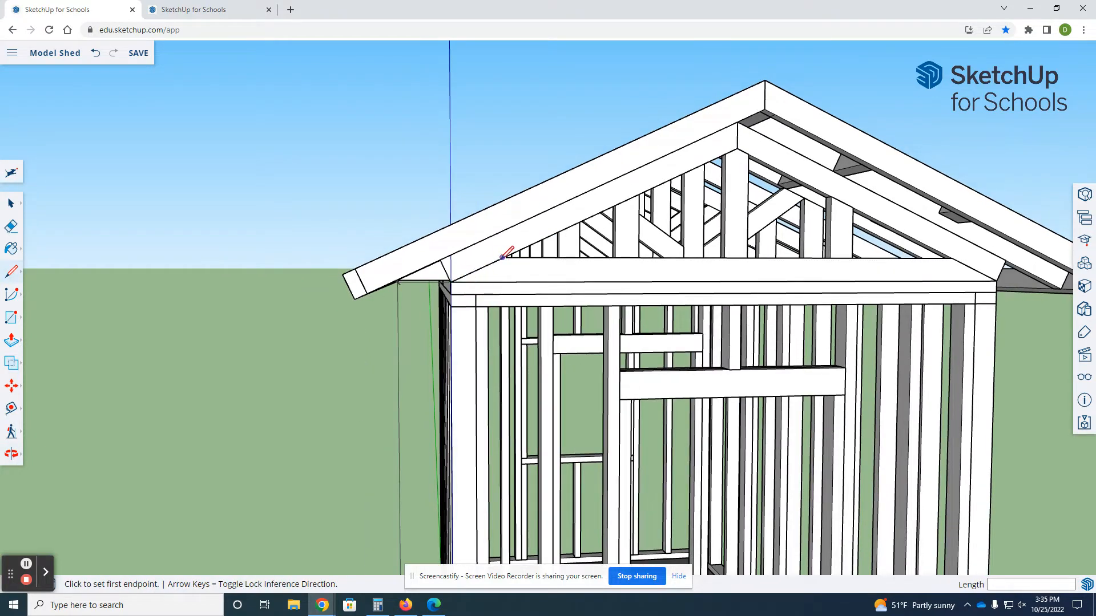
{"action": "left_click", "coordinate": [178, 14]}
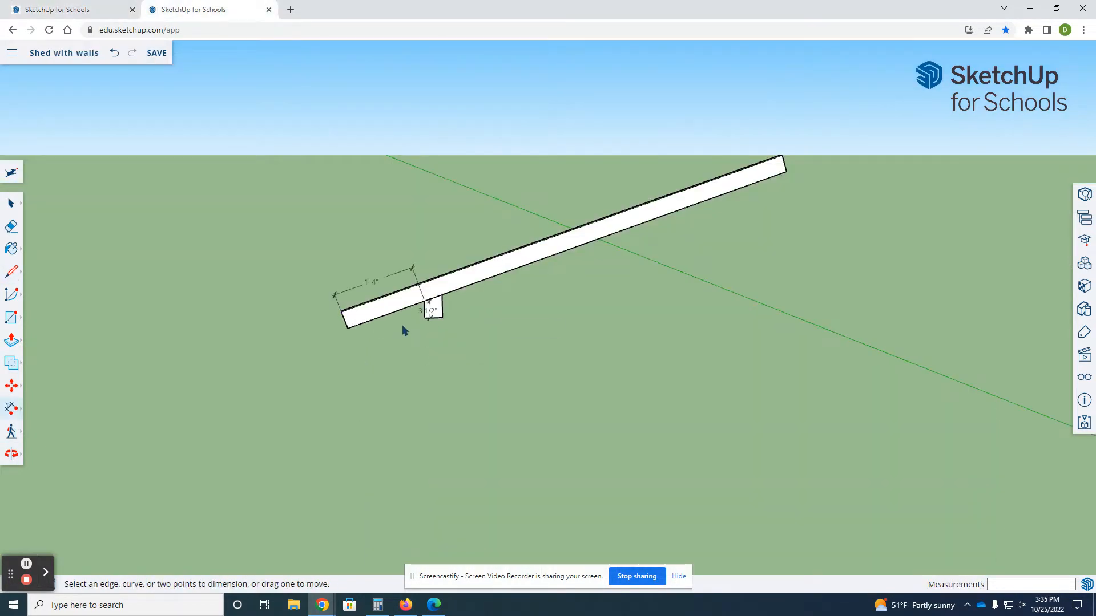
- Copy the loose stud lying in front of the shed, placing its end corner at the upright block's inner bottom corner
{"action": "scroll", "coordinate": [315, 326], "scroll_direction": "down", "scroll_amount": 3}
{"action": "scroll", "coordinate": [944, 459], "scroll_direction": "down", "scroll_amount": 2}
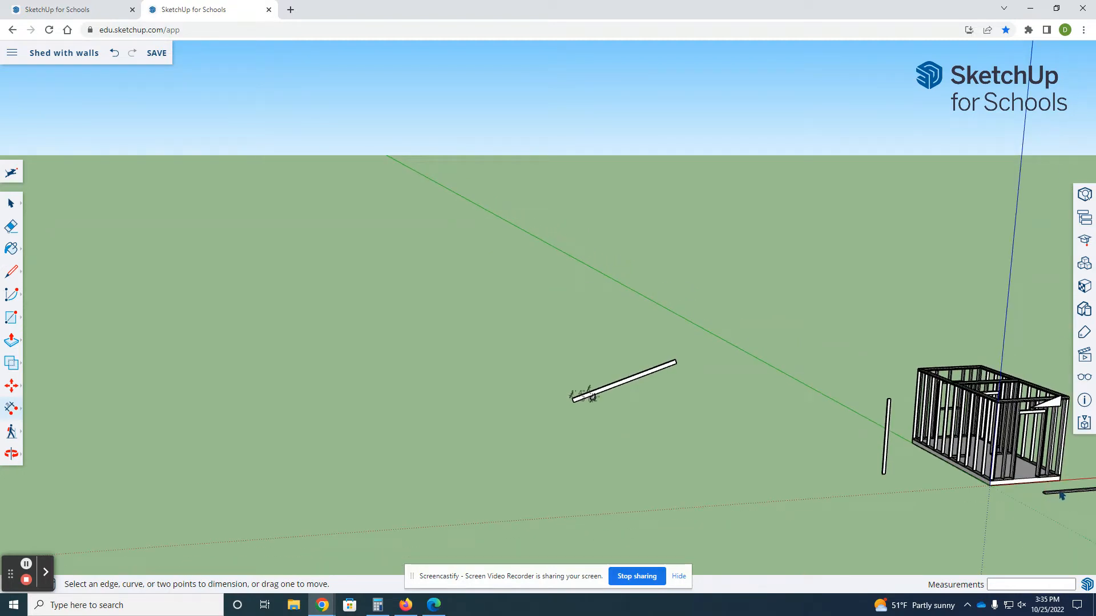
{"action": "key", "text": "space"}
{"action": "left_click", "coordinate": [1059, 493]}
{"action": "key", "text": "m"}
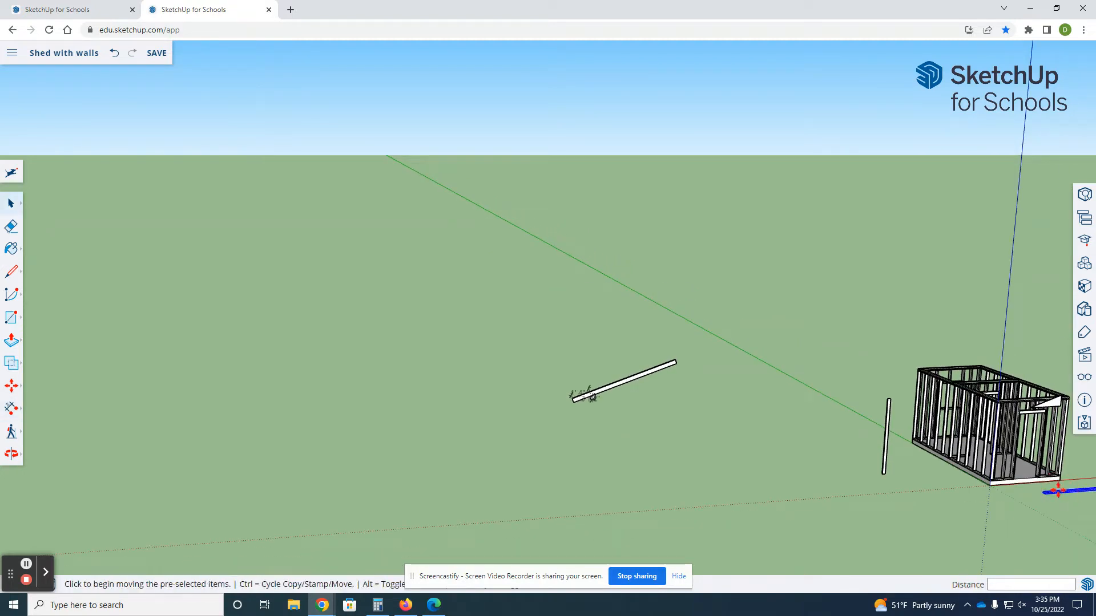
{"action": "key", "text": "ctrl"}
{"action": "left_click", "coordinate": [1044, 492]}
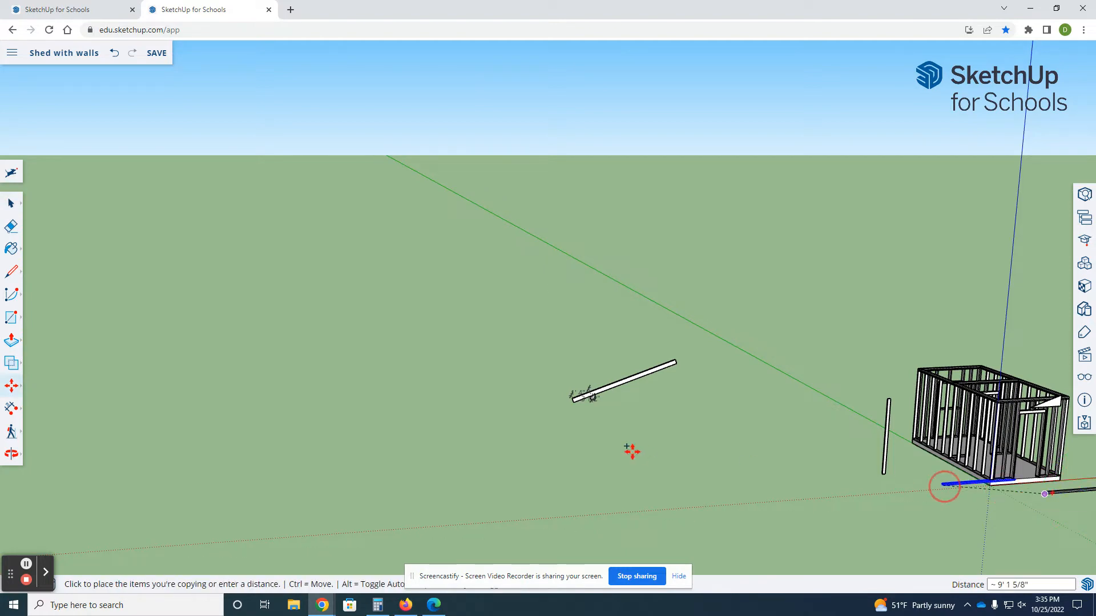
{"action": "scroll", "coordinate": [622, 421], "scroll_direction": "up", "scroll_amount": 1}
{"action": "scroll", "coordinate": [620, 420], "scroll_direction": "up", "scroll_amount": 3}
{"action": "scroll", "coordinate": [570, 384], "scroll_direction": "down", "scroll_amount": 3}
{"action": "scroll", "coordinate": [496, 315], "scroll_direction": "up", "scroll_amount": 3}
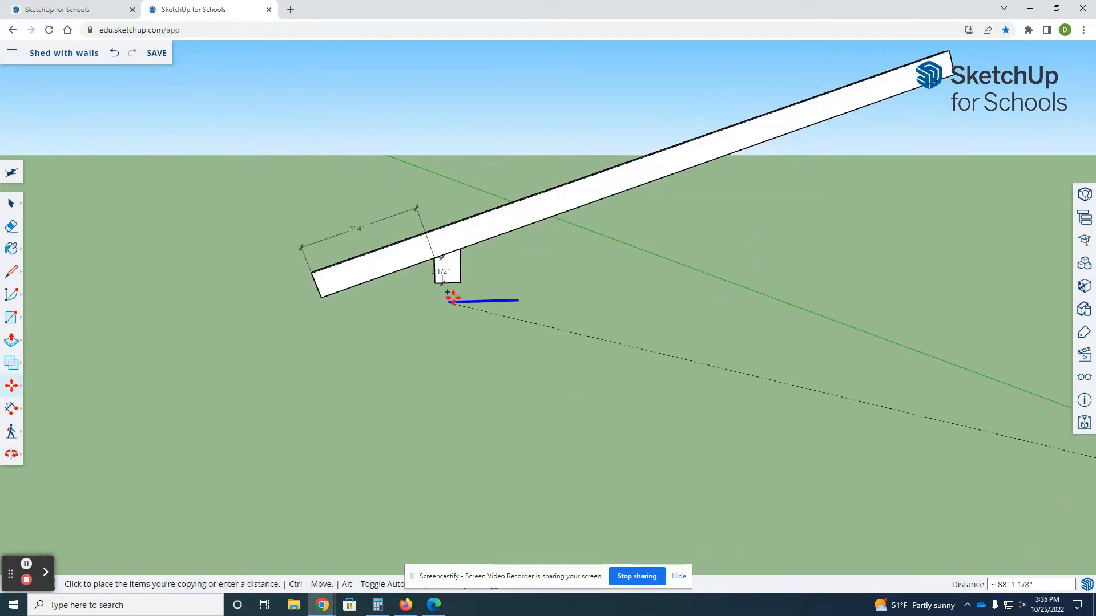
{"action": "left_click", "coordinate": [459, 280]}
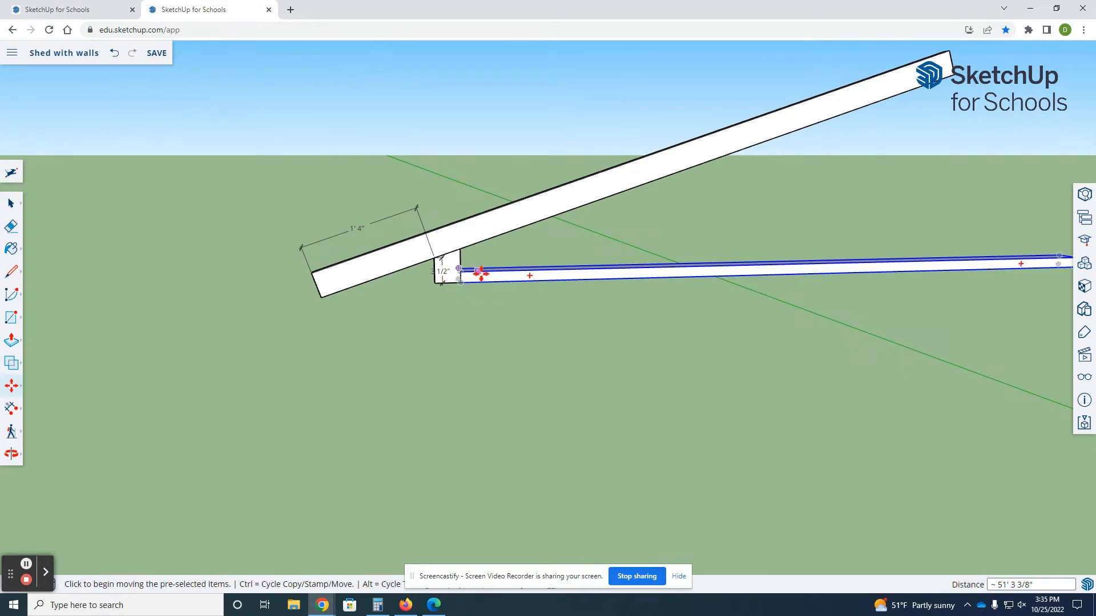
- Rotate the copied stud 90° about the lower corner of its end face so it stands on its narrow edge
{"action": "middle_click_drag", "start_coordinate": [425, 267], "coordinate": [421, 296]}
{"action": "middle_click_drag", "start_coordinate": [545, 318], "coordinate": [954, 292]}
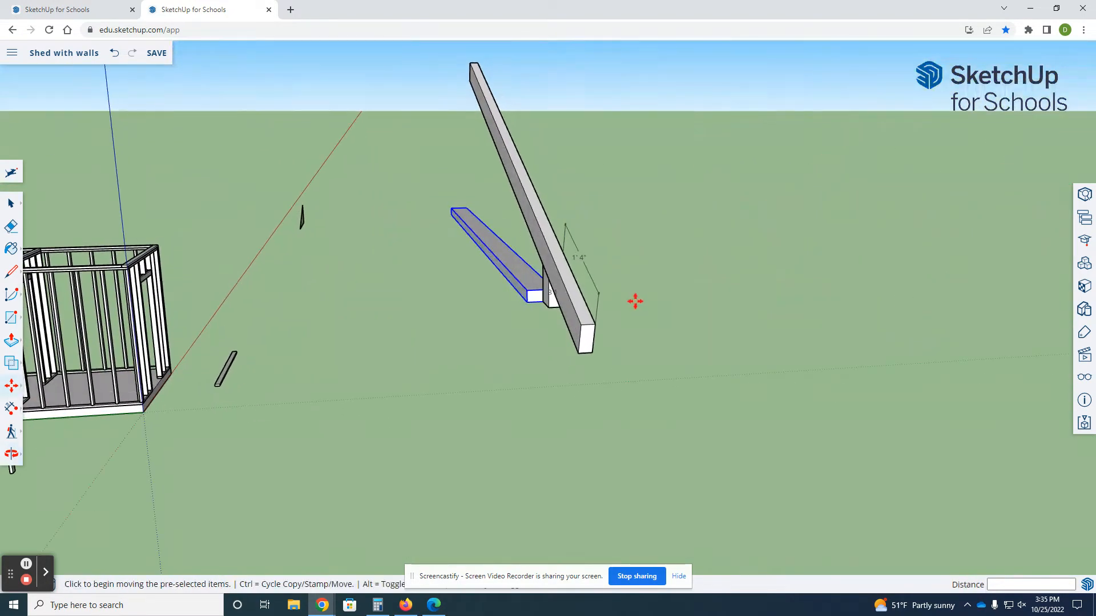
{"action": "scroll", "coordinate": [537, 315], "scroll_direction": "up", "scroll_amount": 3}
{"action": "scroll", "coordinate": [537, 315], "scroll_direction": "up", "scroll_amount": 1}
{"action": "scroll", "coordinate": [249, 286], "scroll_direction": "down", "scroll_amount": 3}
{"action": "scroll", "coordinate": [632, 253], "scroll_direction": "down", "scroll_amount": 2}
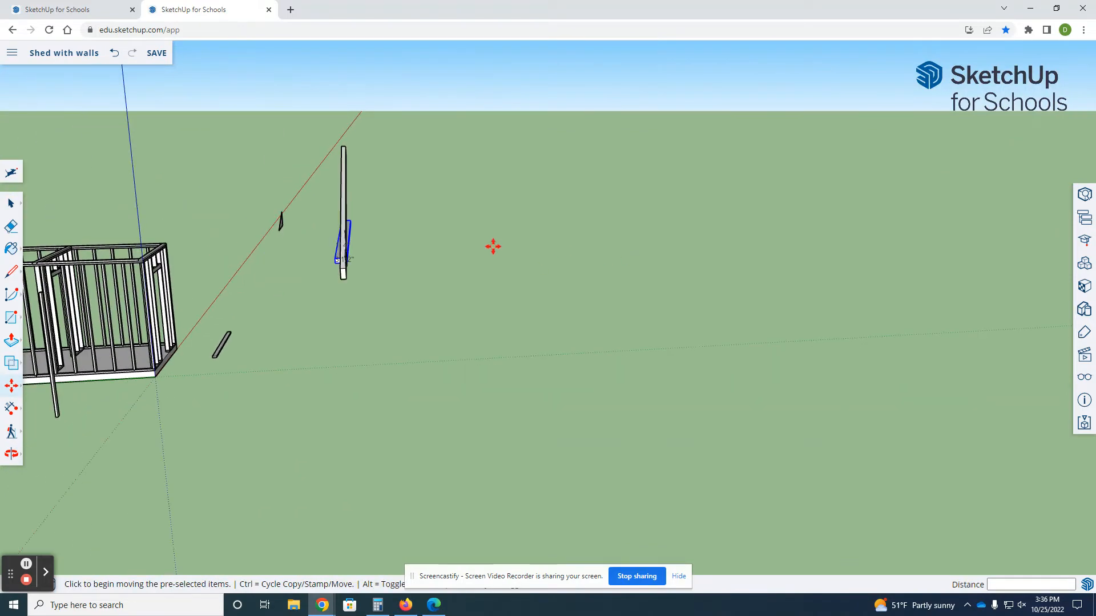
{"action": "scroll", "coordinate": [337, 259], "scroll_direction": "up", "scroll_amount": 4}
{"action": "scroll", "coordinate": [394, 269], "scroll_direction": "down", "scroll_amount": 2}
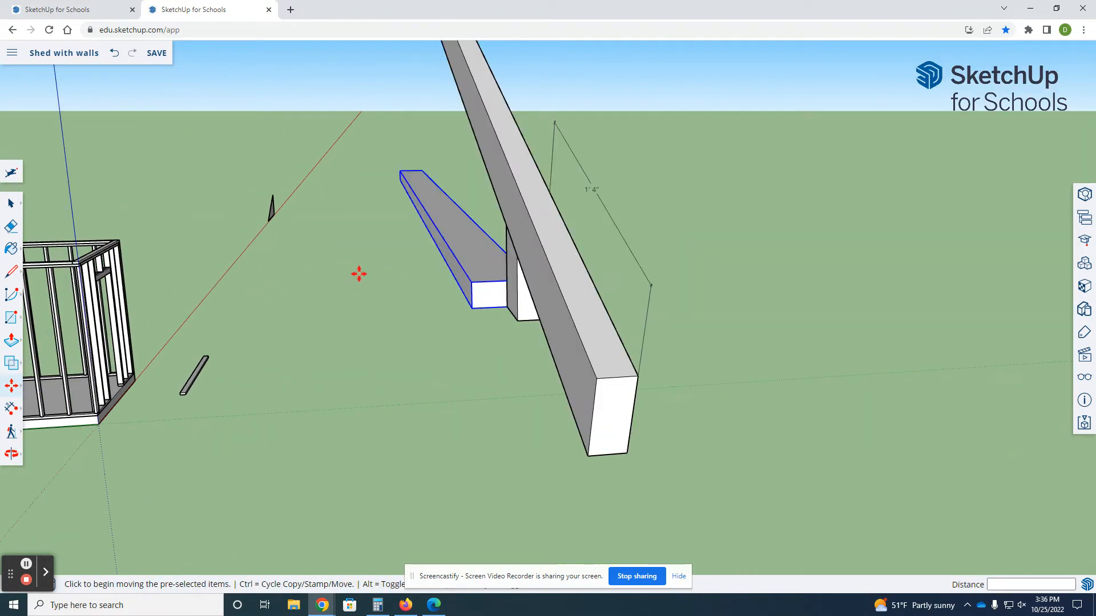
{"action": "left_click", "coordinate": [20, 386]}
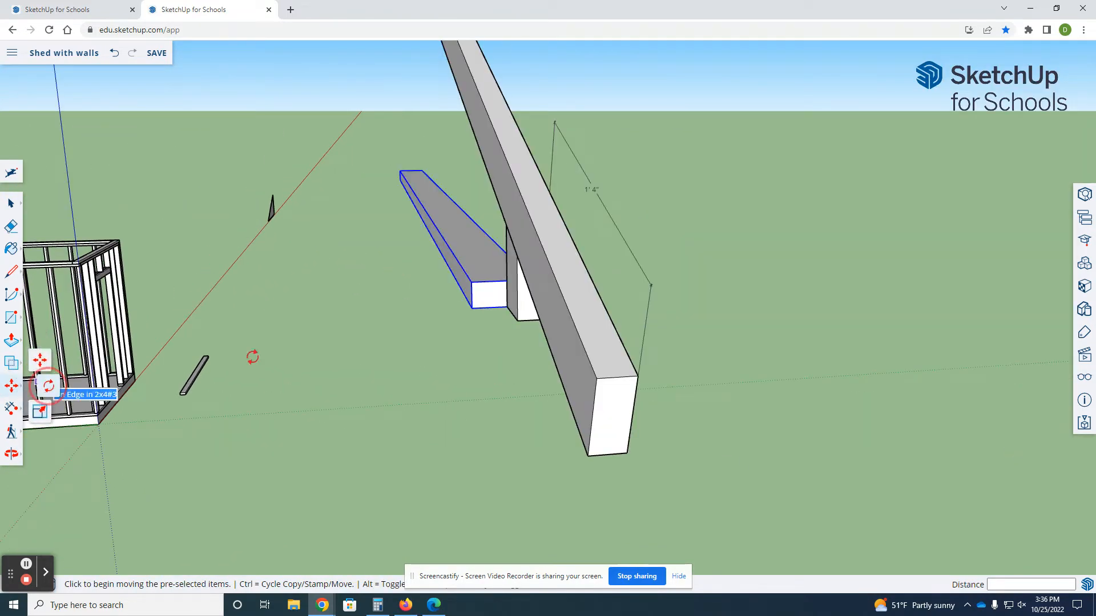
{"action": "left_click", "coordinate": [41, 391]}
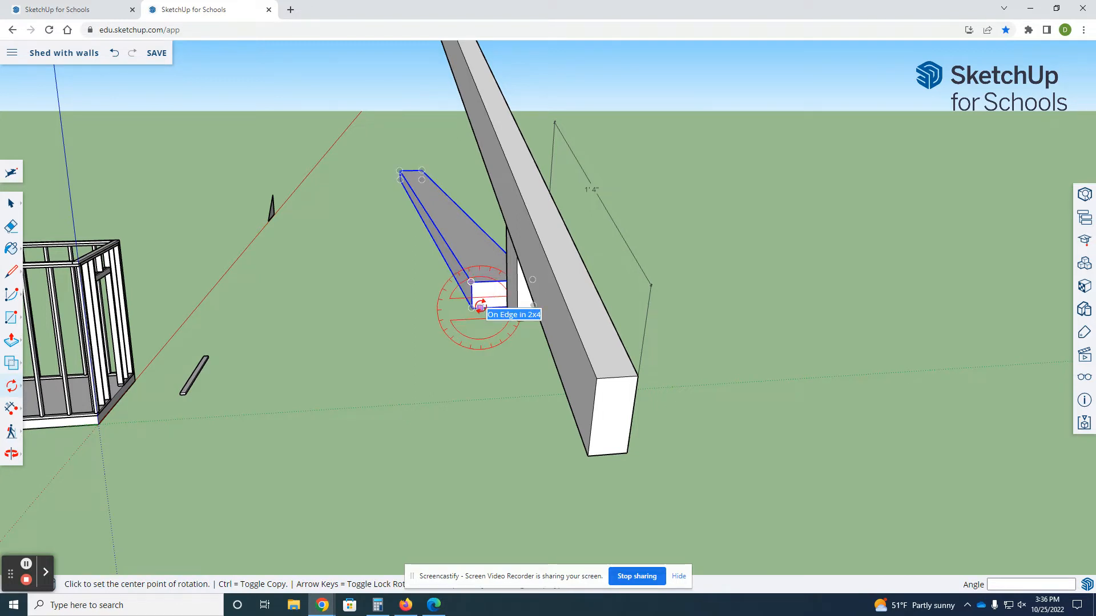
{"action": "scroll", "coordinate": [478, 308], "scroll_direction": "up", "scroll_amount": 5}
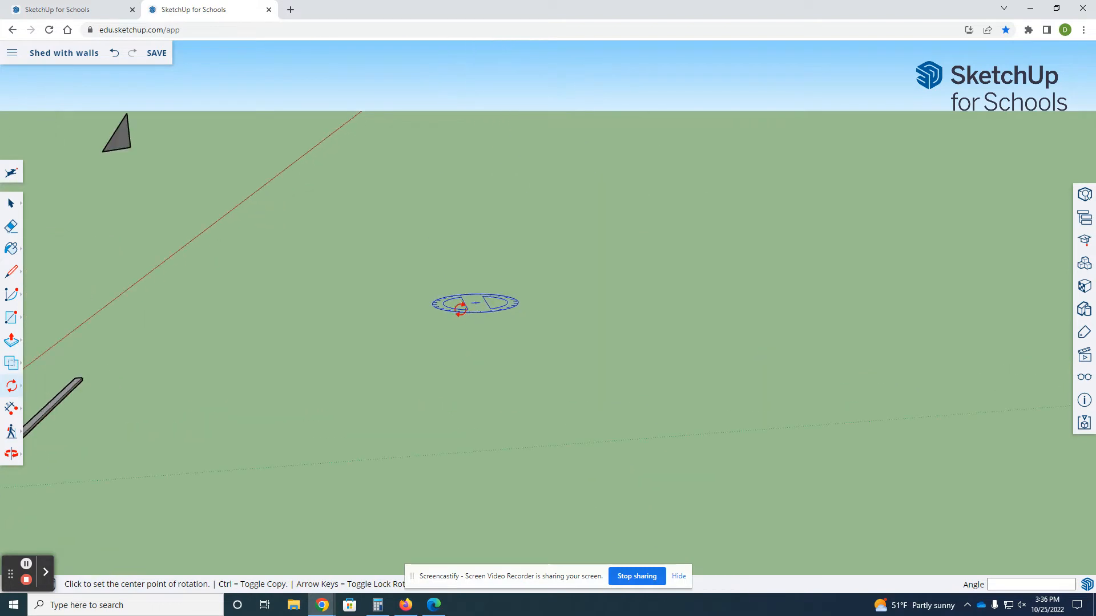
{"action": "scroll", "coordinate": [502, 311], "scroll_direction": "down", "scroll_amount": 5}
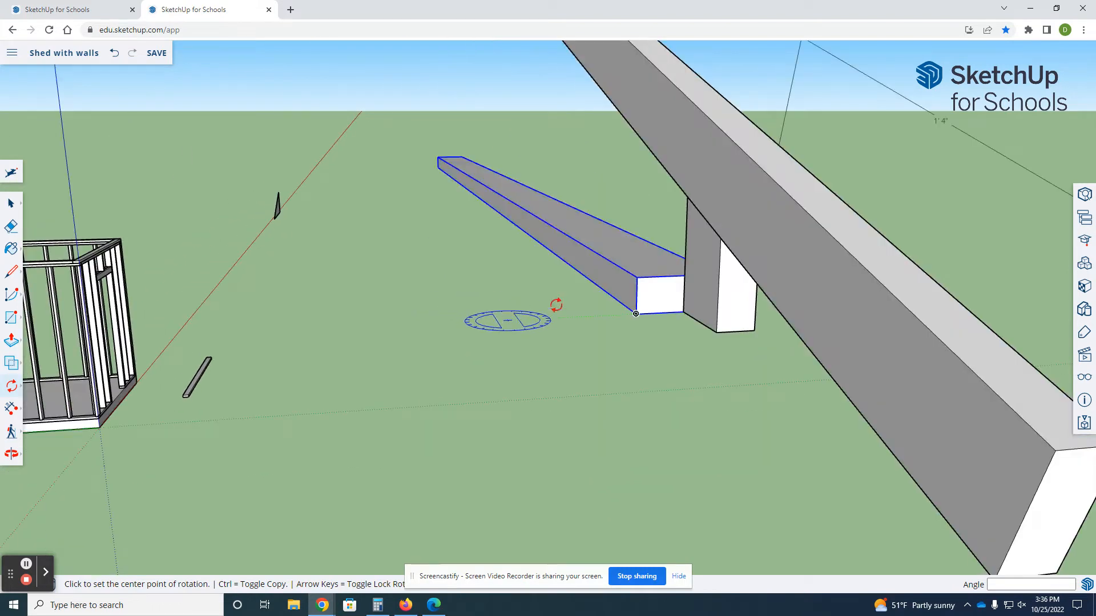
{"action": "left_click", "coordinate": [636, 314]}
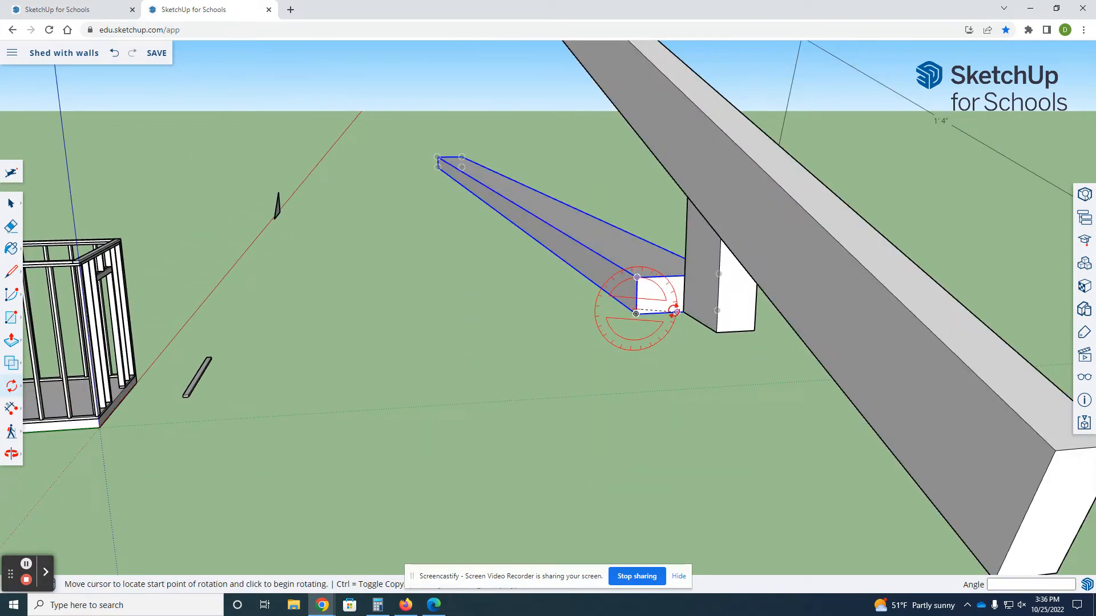
{"action": "left_click", "coordinate": [676, 311]}
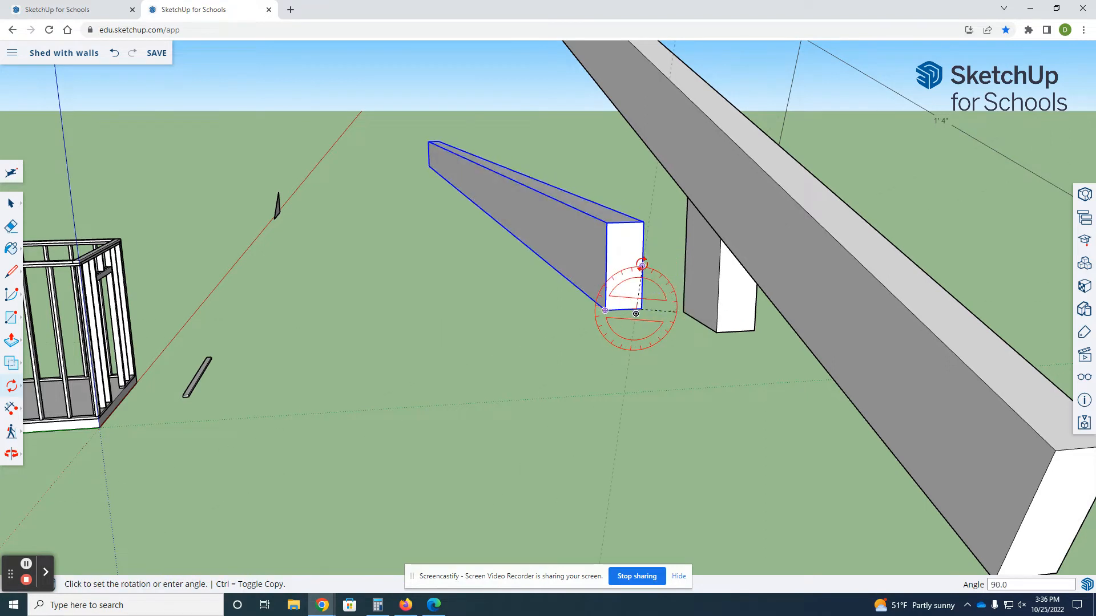
{"action": "left_click", "coordinate": [641, 265]}
- Move the rotated stud by its lower end corner to the upright block's inner bottom corner, flush against the block
{"action": "key", "text": "m"}
{"action": "left_click", "coordinate": [606, 312]}
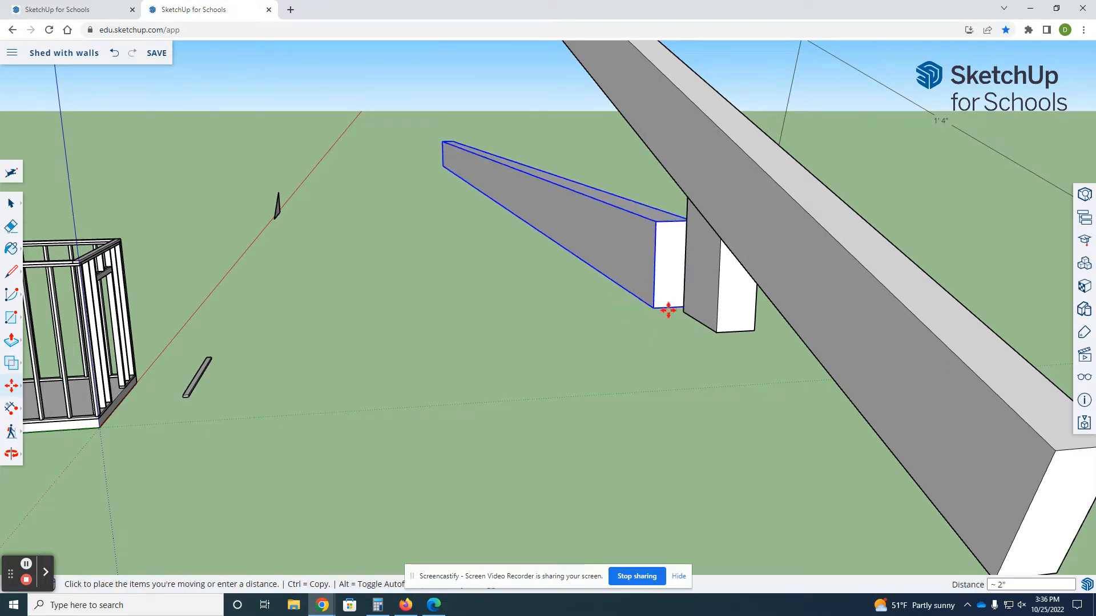
{"action": "left_click", "coordinate": [684, 314]}
{"action": "middle_click_drag", "start_coordinate": [812, 311], "coordinate": [413, 314]}
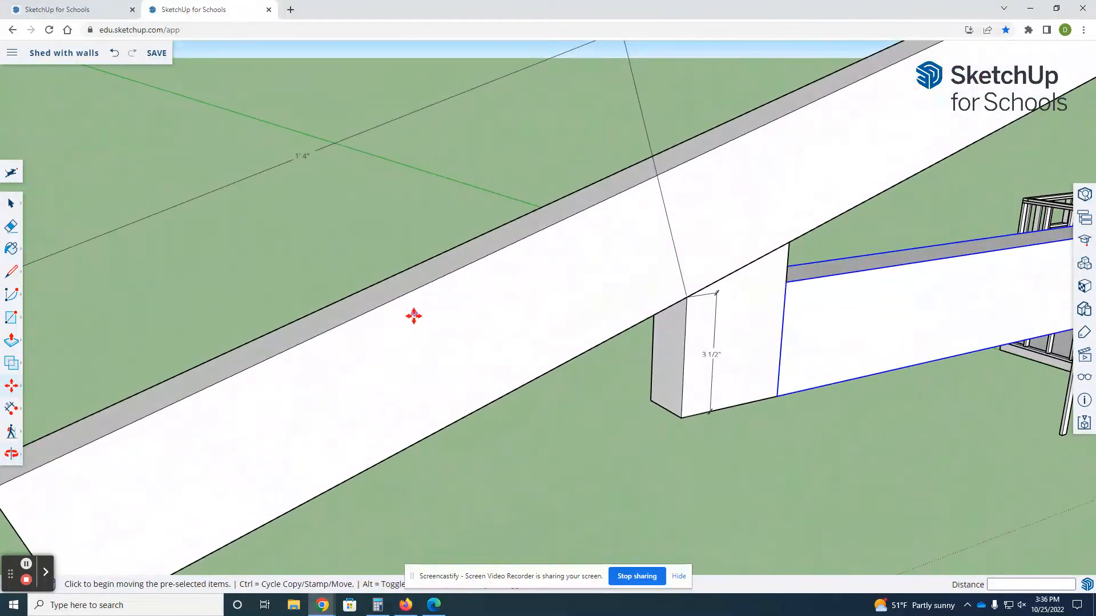
{"action": "scroll", "coordinate": [479, 303], "scroll_direction": "down", "scroll_amount": 3}
{"action": "middle_click_drag", "start_coordinate": [626, 308], "coordinate": [485, 286]}
{"action": "scroll", "coordinate": [485, 286], "scroll_direction": "down", "scroll_amount": 1}
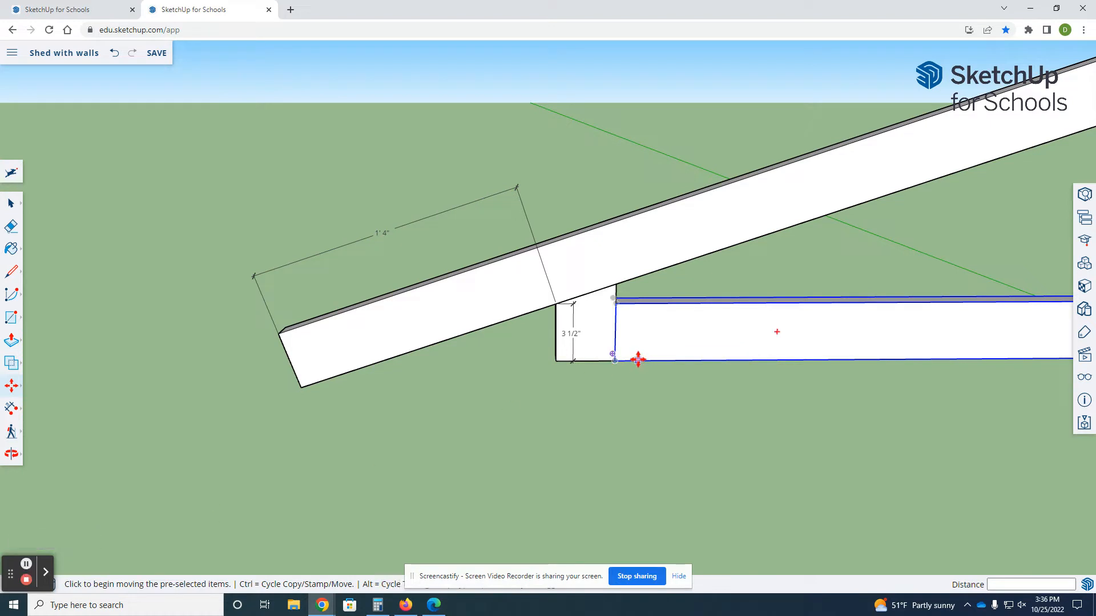
- Move the horizontal stud beneath the upright block, aligning its upper end corner with the block's outer bottom corner
{"action": "left_click", "coordinate": [618, 307]}
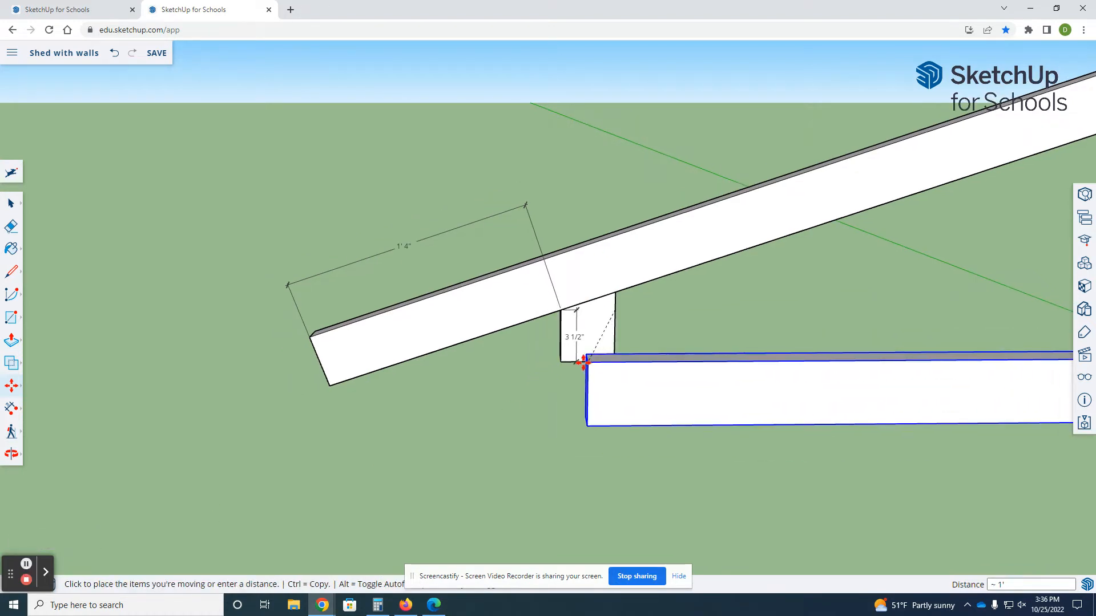
{"action": "middle_click_drag", "start_coordinate": [619, 379], "coordinate": [591, 380]}
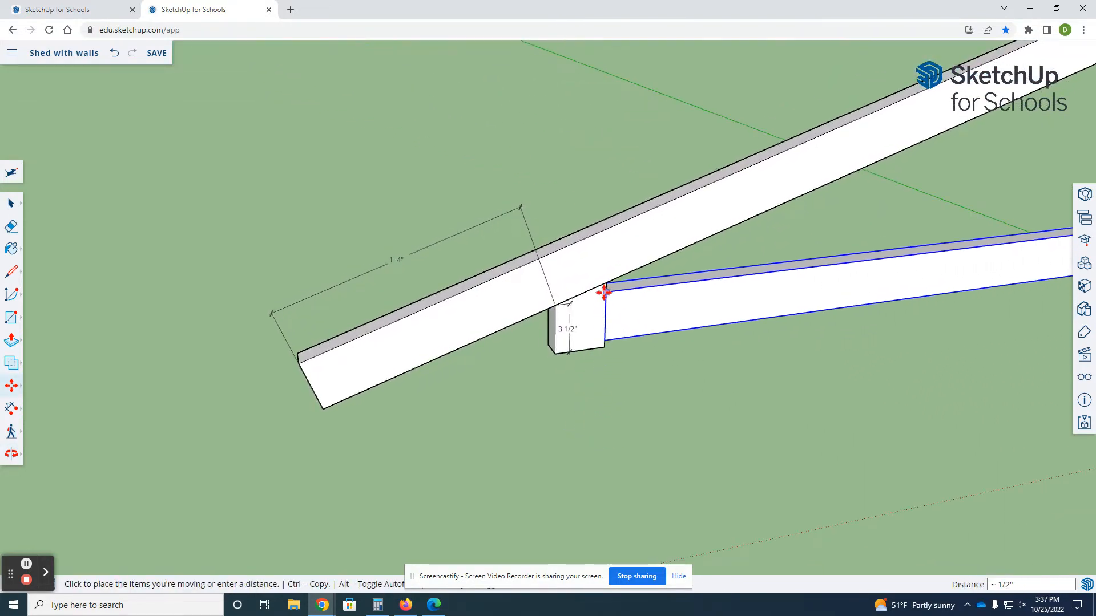
{"action": "left_click", "coordinate": [608, 302]}
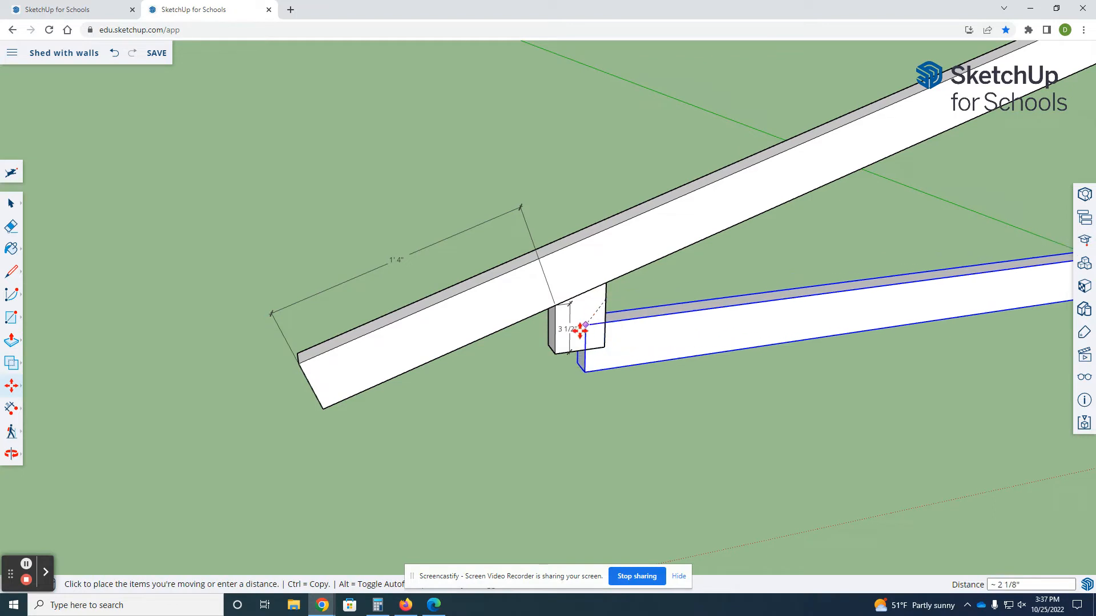
{"action": "left_click", "coordinate": [531, 368]}
{"action": "scroll", "coordinate": [511, 369], "scroll_direction": "down", "scroll_amount": 3}
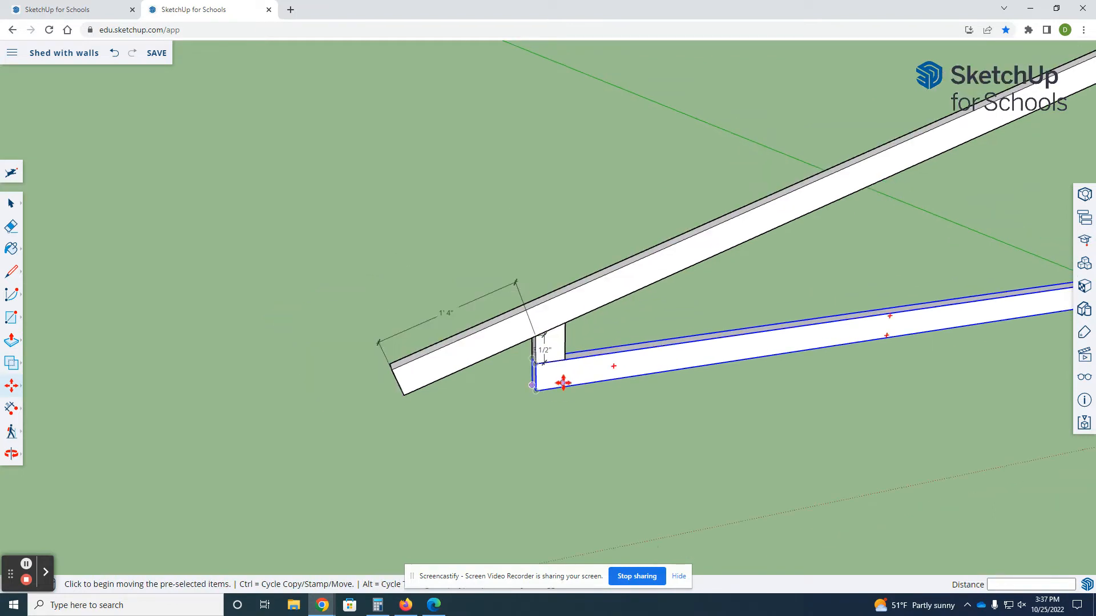
{"action": "scroll", "coordinate": [575, 364], "scroll_direction": "down", "scroll_amount": 3}
{"action": "mouse_move", "coordinate": [575, 365]}
{"action": "middle_mouse_down"}
{"action": "mouse_move", "coordinate": [533, 384]}
{"action": "mouse_move", "coordinate": [556, 362]}
{"action": "middle_mouse_up"}
{"action": "scroll", "coordinate": [518, 376], "scroll_direction": "up", "scroll_amount": 3}
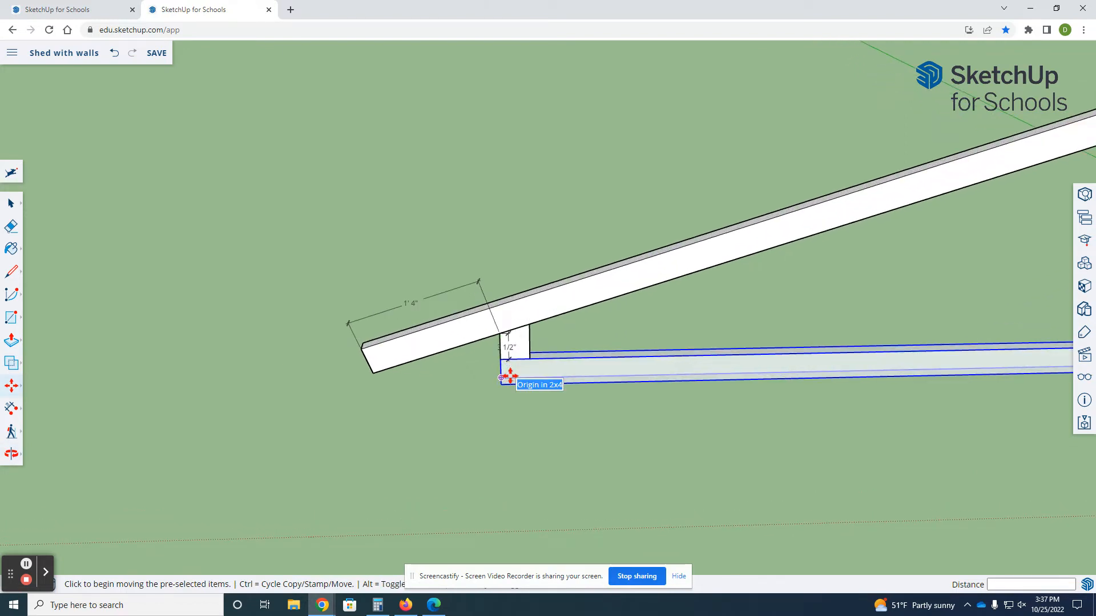
- Examine the raised heel truss diagram in the Edge framing terminology PDF and the finished roof trusses in the Model Shed file
{"action": "scroll", "coordinate": [502, 374], "scroll_direction": "down", "scroll_amount": 3}
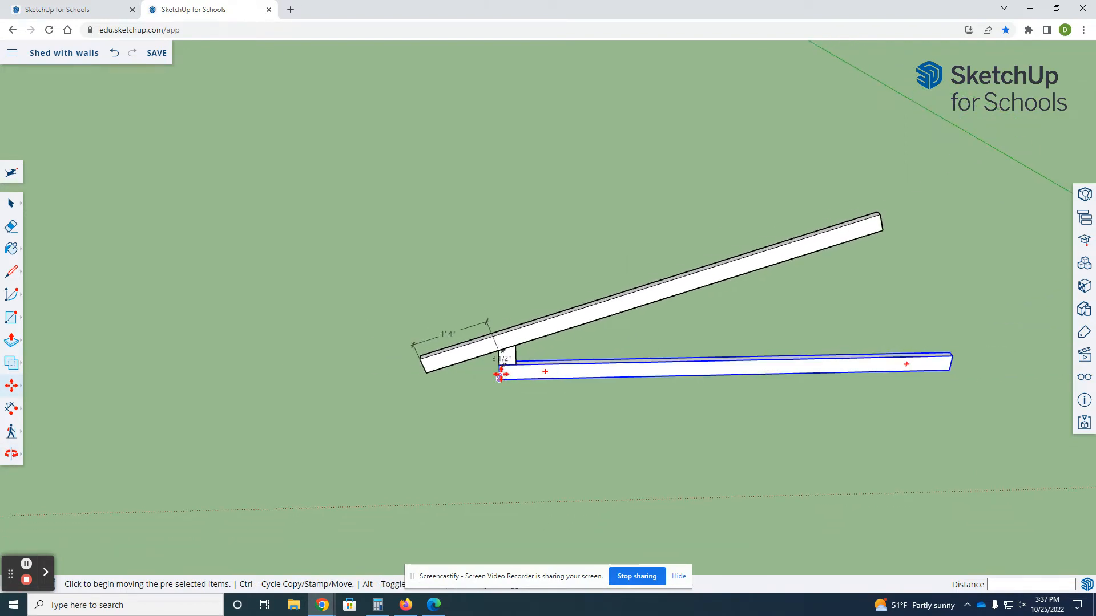
{"action": "scroll", "coordinate": [500, 375], "scroll_direction": "down", "scroll_amount": 1}
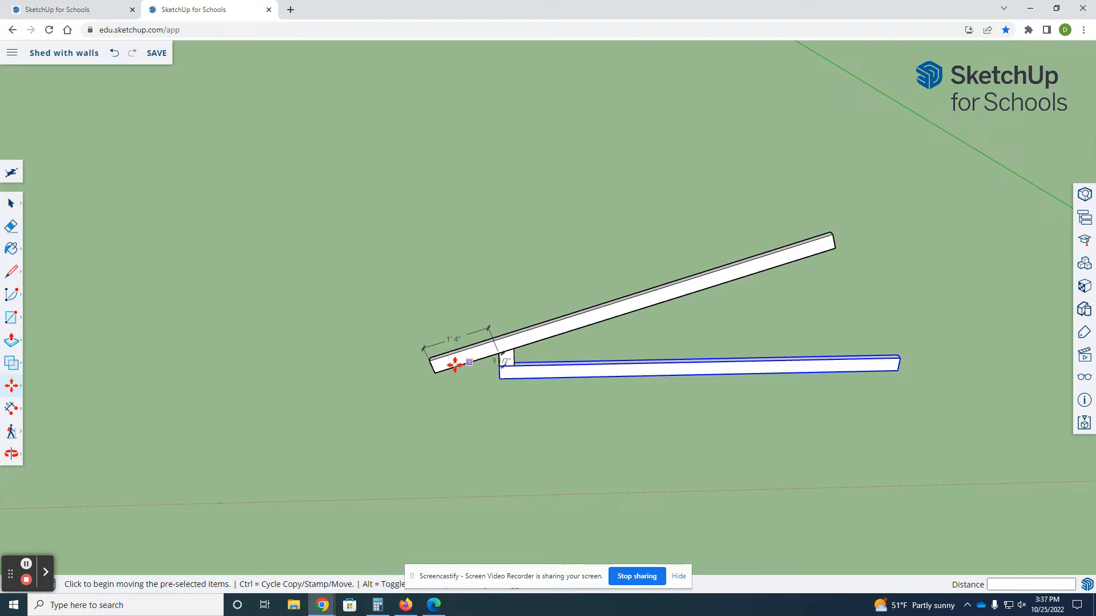
{"action": "middle_click_drag", "start_coordinate": [482, 363], "coordinate": [518, 367]}
{"action": "scroll", "coordinate": [497, 371], "scroll_direction": "up", "scroll_amount": 5}
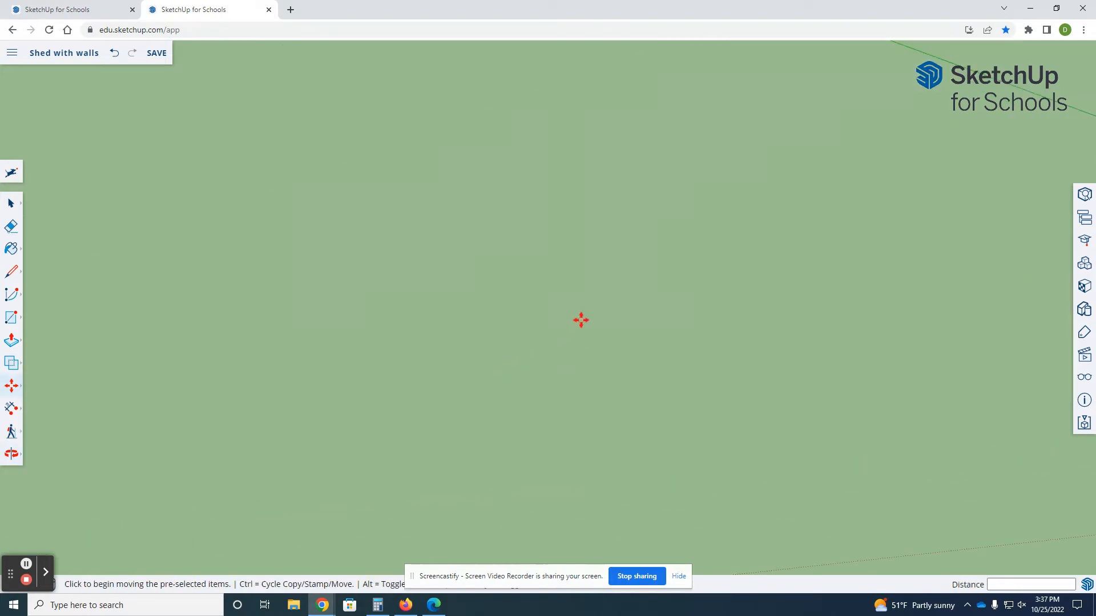
{"action": "left_click", "coordinate": [434, 605]}
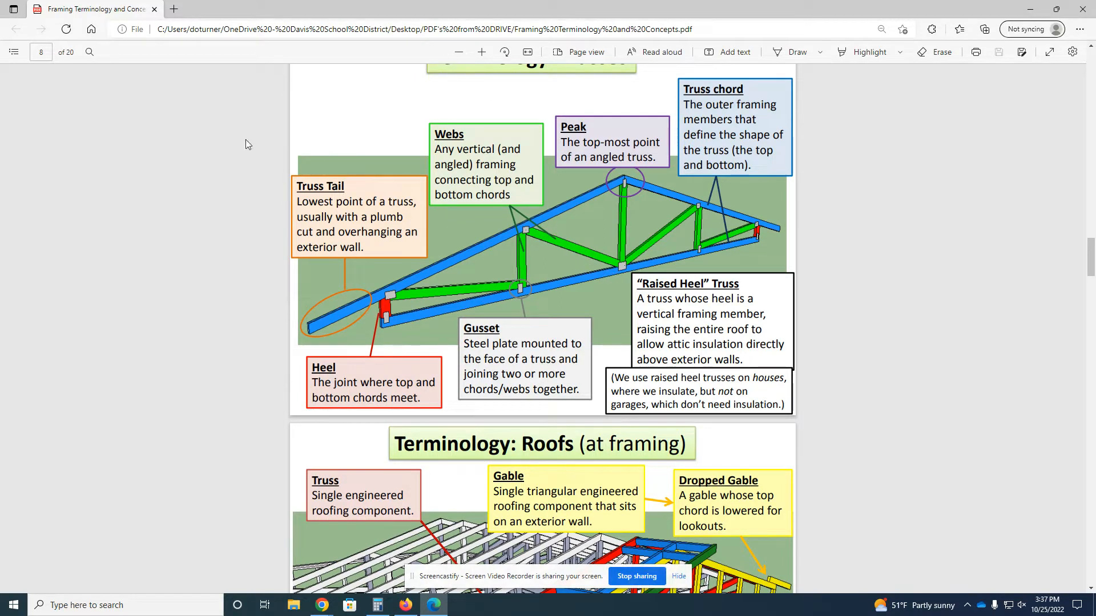
{"action": "left_click", "coordinate": [323, 606]}
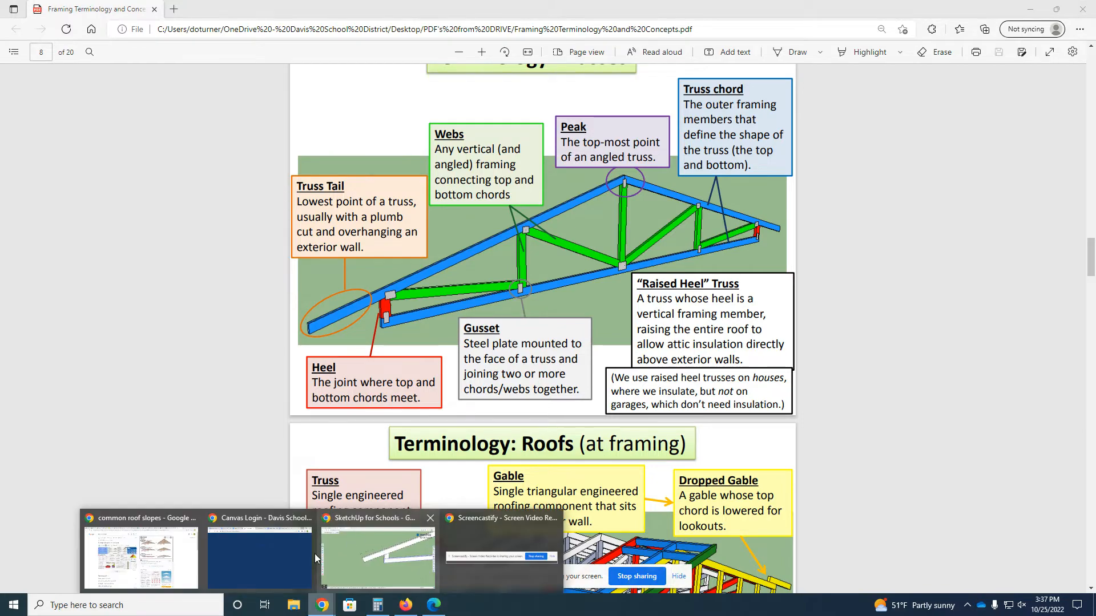
{"action": "left_click", "coordinate": [354, 559]}
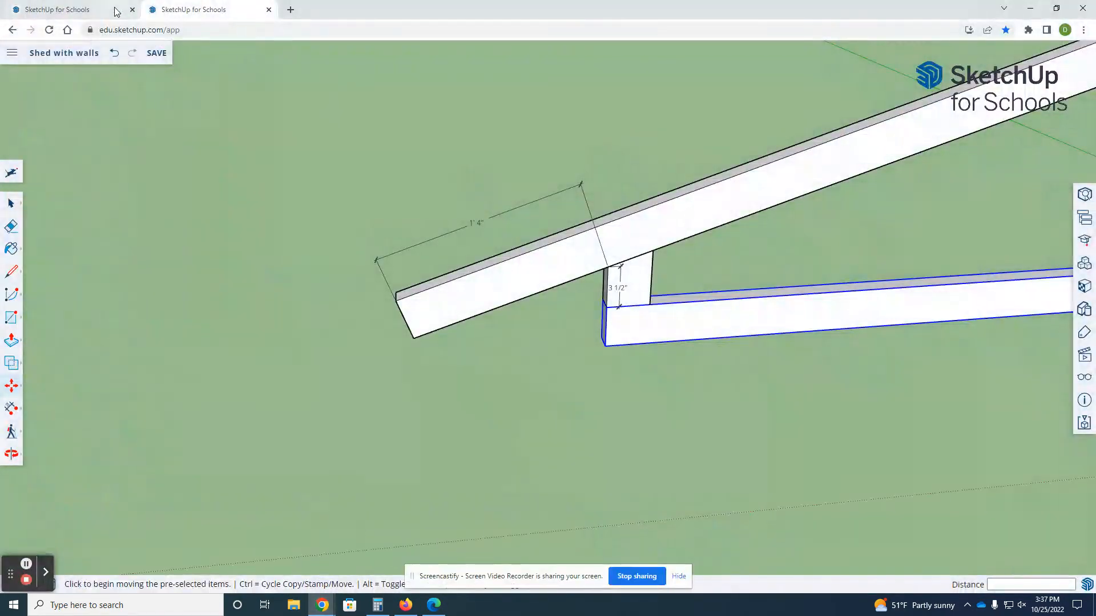
{"action": "left_click", "coordinate": [92, 12]}
{"action": "middle_click_drag", "start_coordinate": [656, 379], "coordinate": [685, 482]}
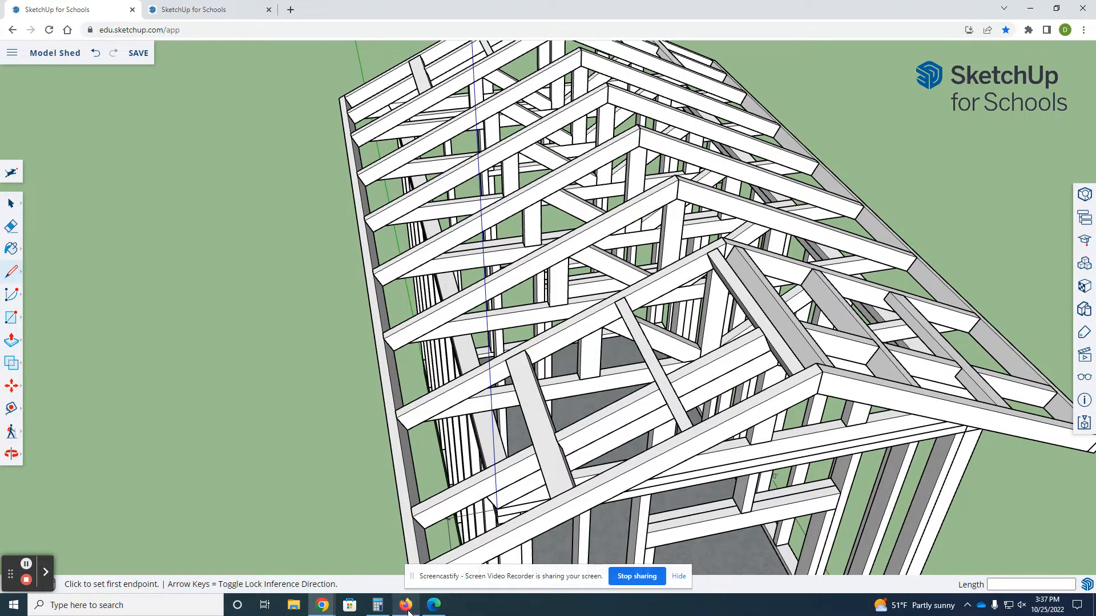
{"action": "left_click", "coordinate": [184, 5]}
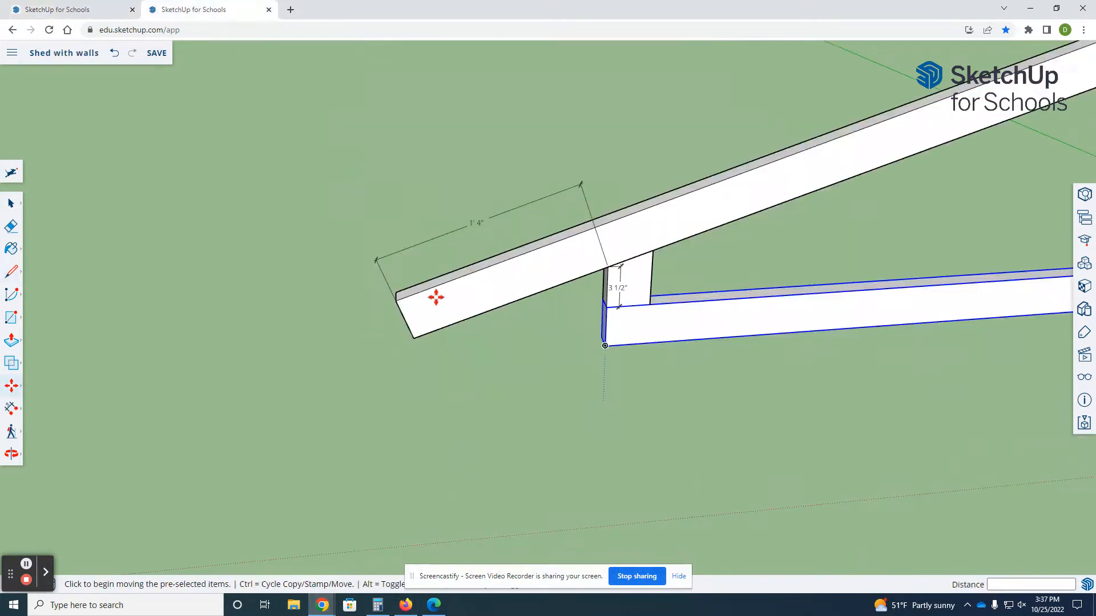
{"action": "scroll", "coordinate": [379, 347], "scroll_direction": "down", "scroll_amount": 4}
{"action": "scroll", "coordinate": [314, 319], "scroll_direction": "down", "scroll_amount": 2}
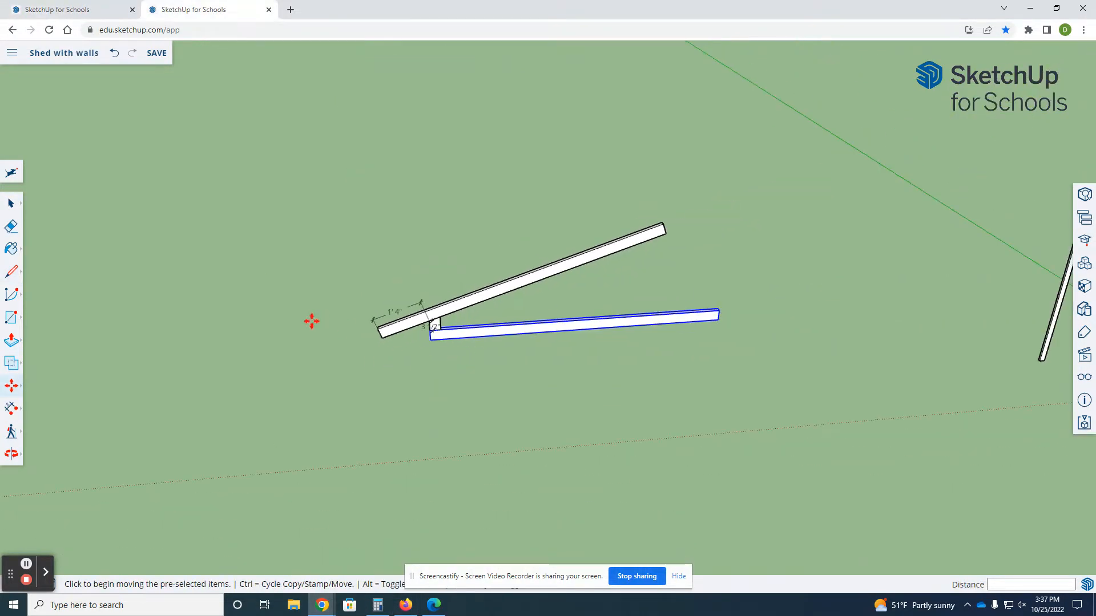
{"action": "scroll", "coordinate": [433, 326], "scroll_direction": "up", "scroll_amount": 2}
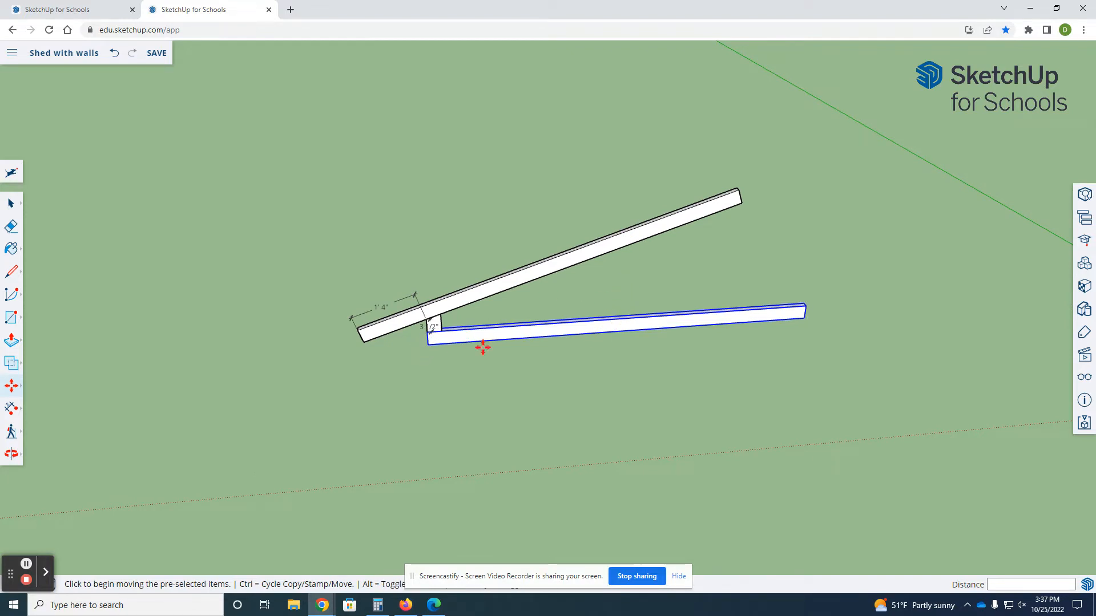
- Make the rafter, bearing block, bottom stud and their dimensions into one component with the default definition name
{"action": "key", "text": "space"}
{"action": "left_click_drag", "start_coordinate": [302, 245], "coordinate": [876, 428]}
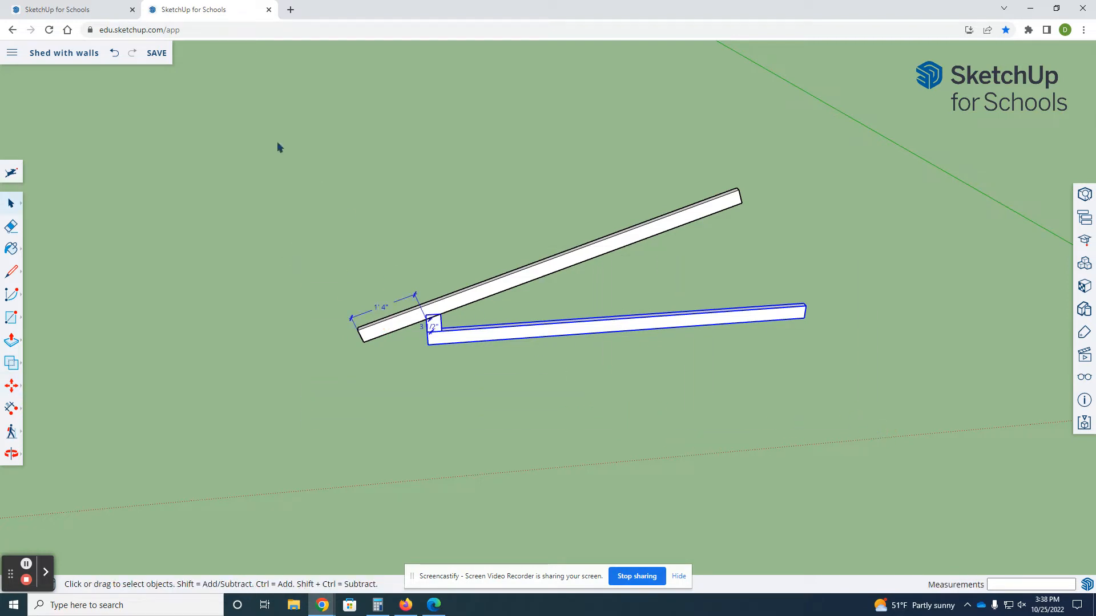
{"action": "left_click_drag", "start_coordinate": [258, 139], "coordinate": [885, 433]}
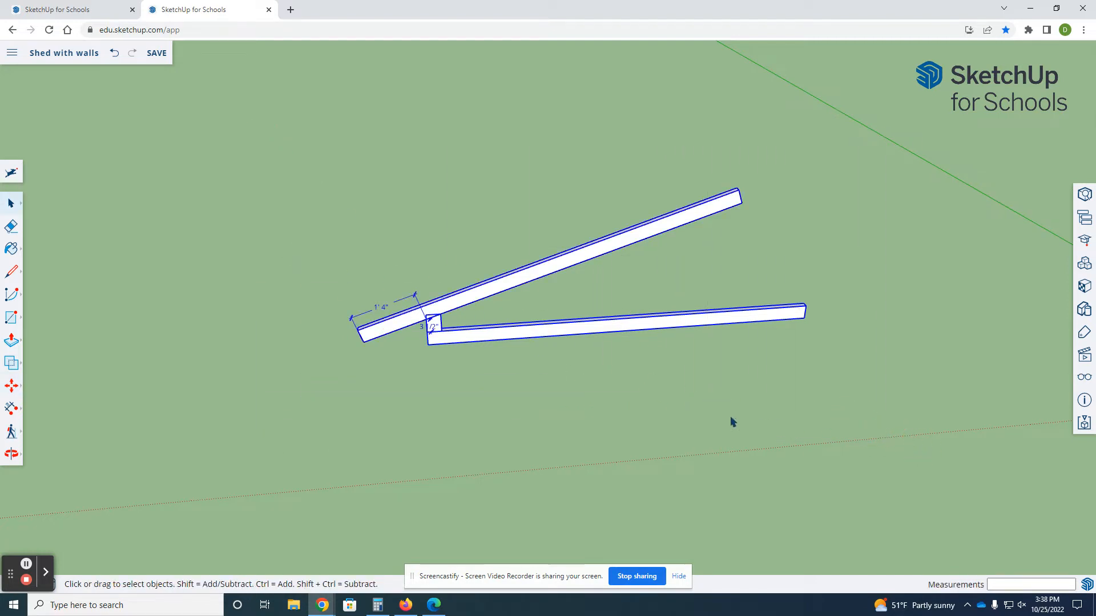
{"action": "right_click", "coordinate": [578, 335]}
{"action": "left_click", "coordinate": [615, 439]}
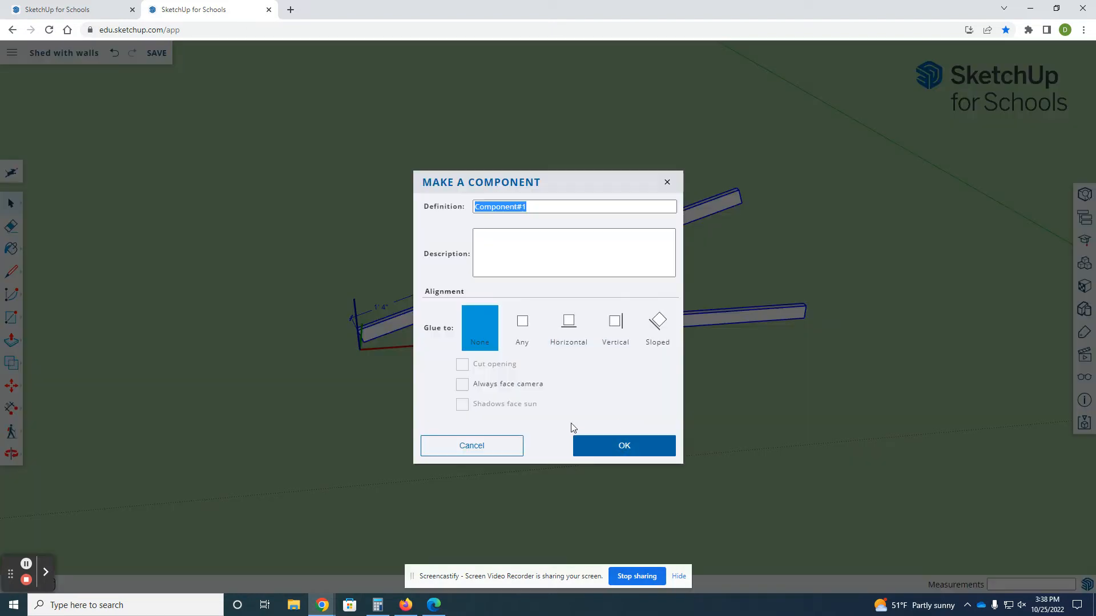
{"action": "left_click", "coordinate": [623, 445]}
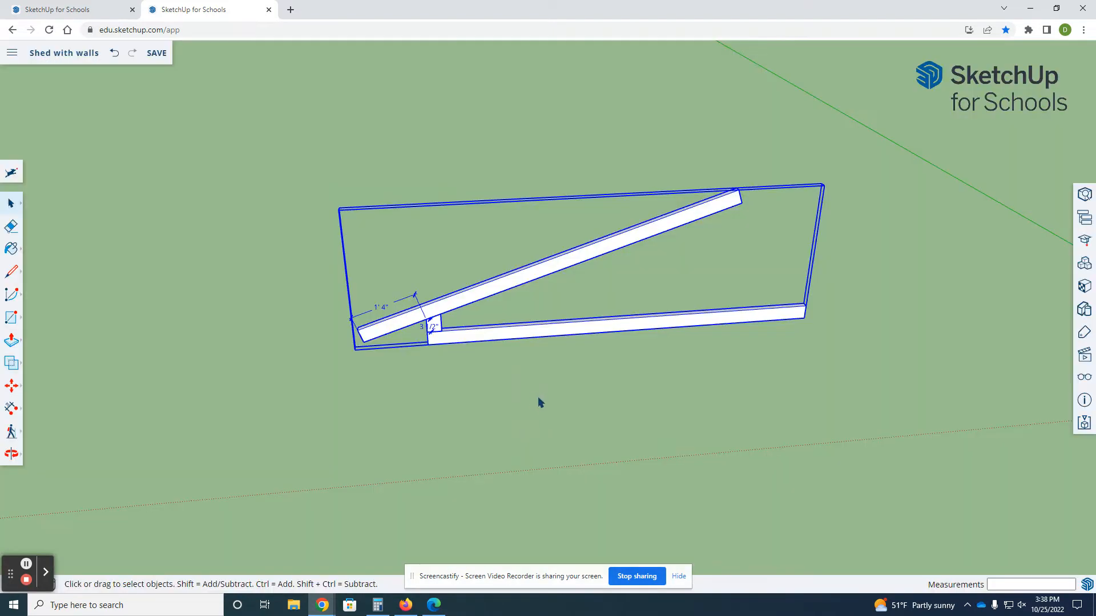
- Copy the half-truss component by the bottom stud's outer lower corner onto the front left corner of the shed's top plate
{"action": "key", "text": "m"}
{"action": "key", "text": "ctrl"}
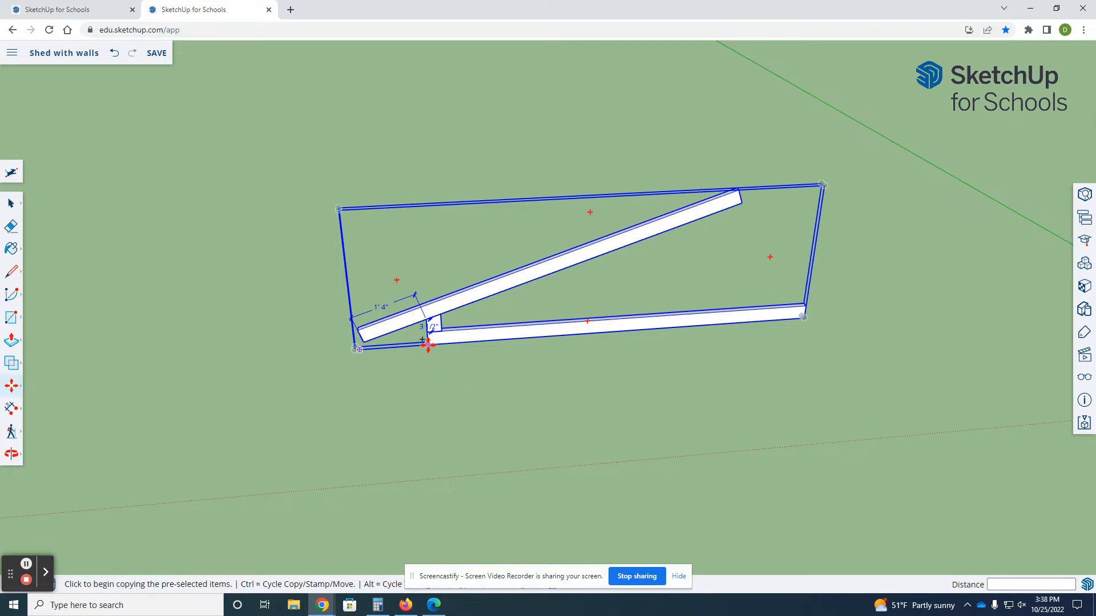
{"action": "left_click", "coordinate": [431, 342]}
{"action": "scroll", "coordinate": [291, 277], "scroll_direction": "down", "scroll_amount": 5}
{"action": "scroll", "coordinate": [399, 229], "scroll_direction": "down", "scroll_amount": 2}
{"action": "scroll", "coordinate": [647, 216], "scroll_direction": "up", "scroll_amount": 6}
{"action": "scroll", "coordinate": [805, 311], "scroll_direction": "up", "scroll_amount": 3}
{"action": "left_click", "coordinate": [777, 296]}
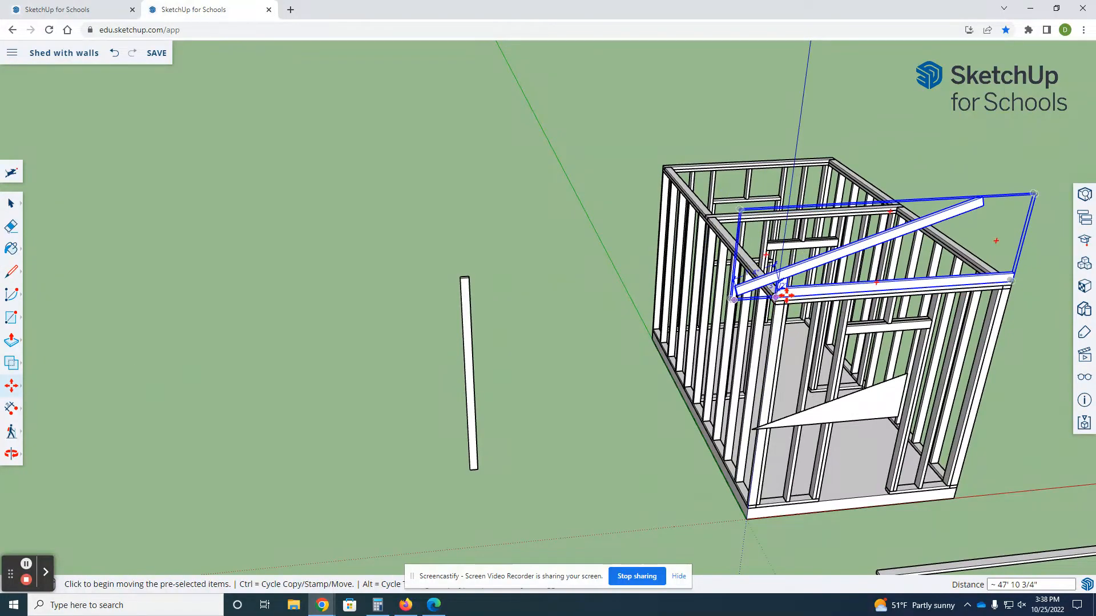
{"action": "scroll", "coordinate": [776, 295], "scroll_direction": "up", "scroll_amount": 6}
{"action": "scroll", "coordinate": [240, 354], "scroll_direction": "down", "scroll_amount": 5}
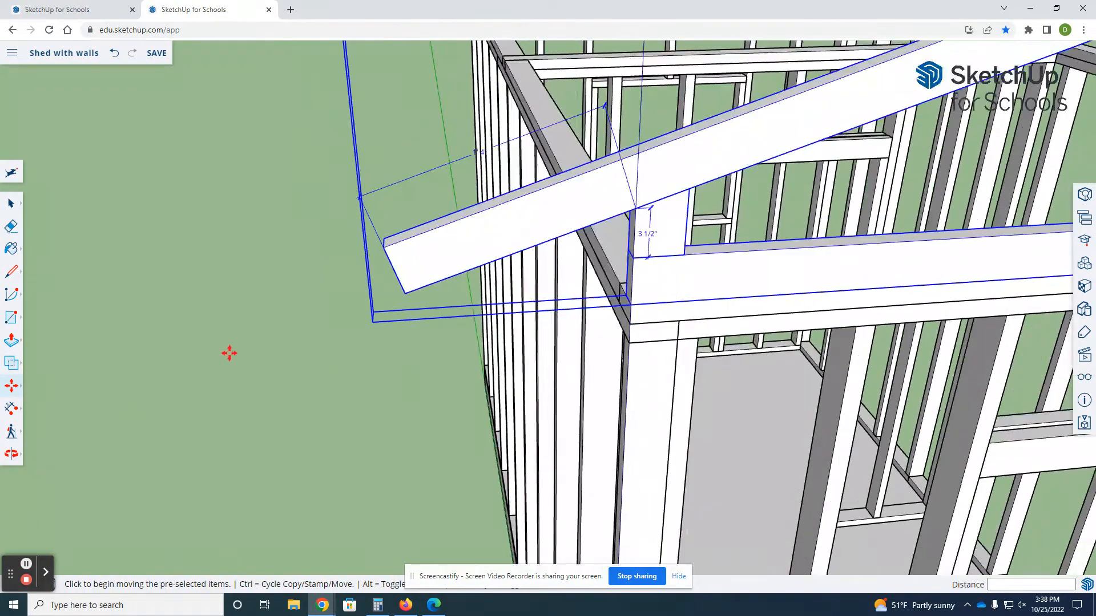
- Copy the half-truss from the shed's front top corner to a free spot on its right side, about 11' 4 1/2" away
{"action": "key", "text": "space"}
{"action": "left_click", "coordinate": [960, 303]}
{"action": "middle_click_drag", "start_coordinate": [465, 315], "coordinate": [473, 186]}
{"action": "middle_click_drag", "start_coordinate": [233, 244], "coordinate": [455, 303]}
{"action": "left_click", "coordinate": [455, 303]}
{"action": "key", "text": "m"}
{"action": "key", "text": "ctrl"}
{"action": "scroll", "coordinate": [466, 274], "scroll_direction": "down", "scroll_amount": 3}
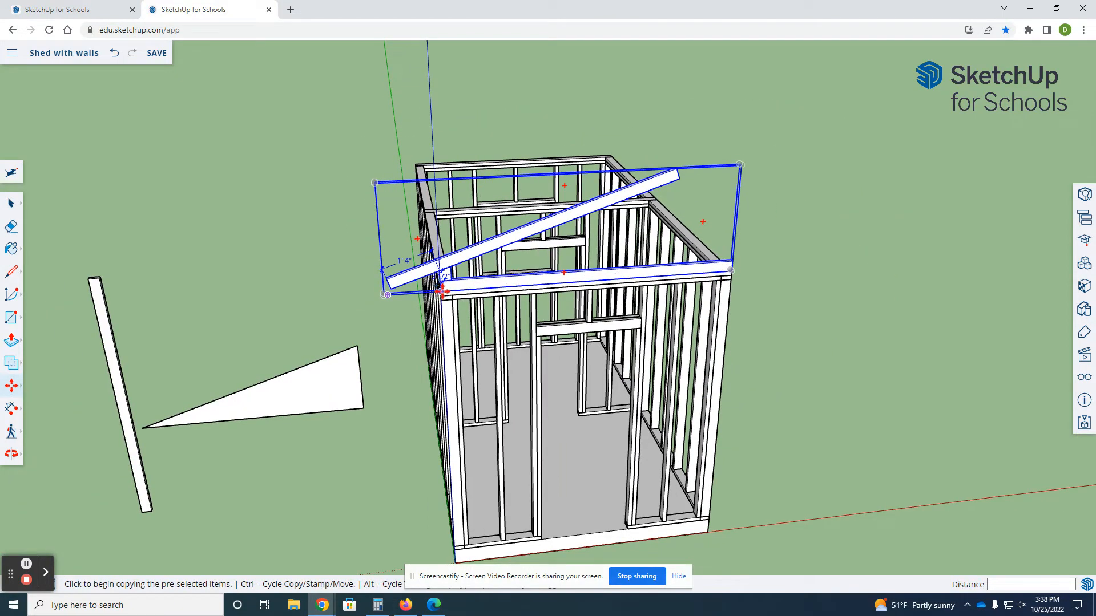
{"action": "left_click", "coordinate": [441, 292]}
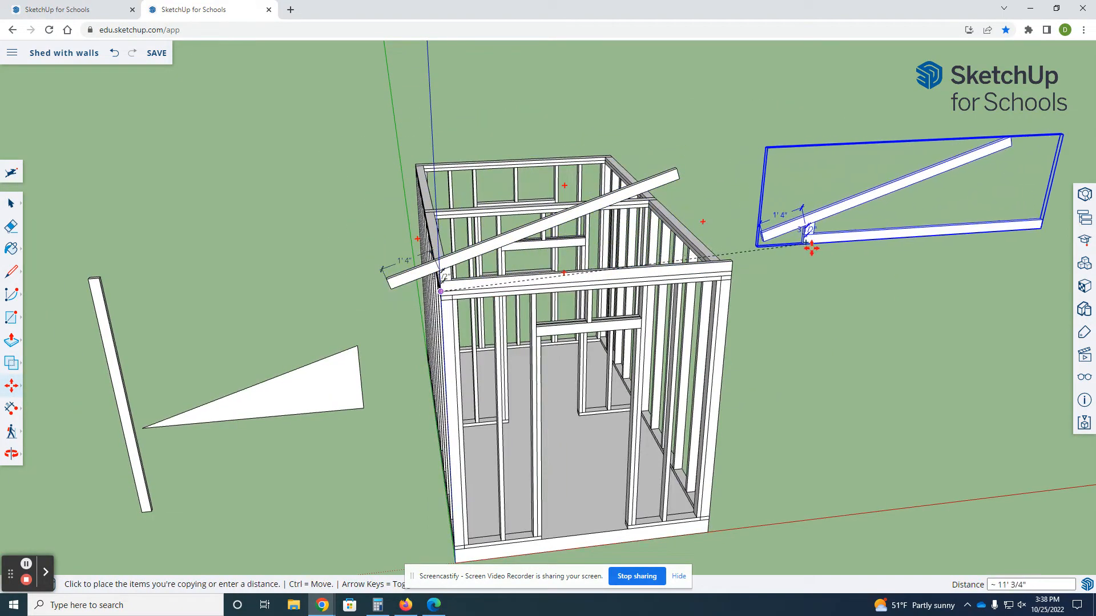
{"action": "left_click", "coordinate": [800, 265]}
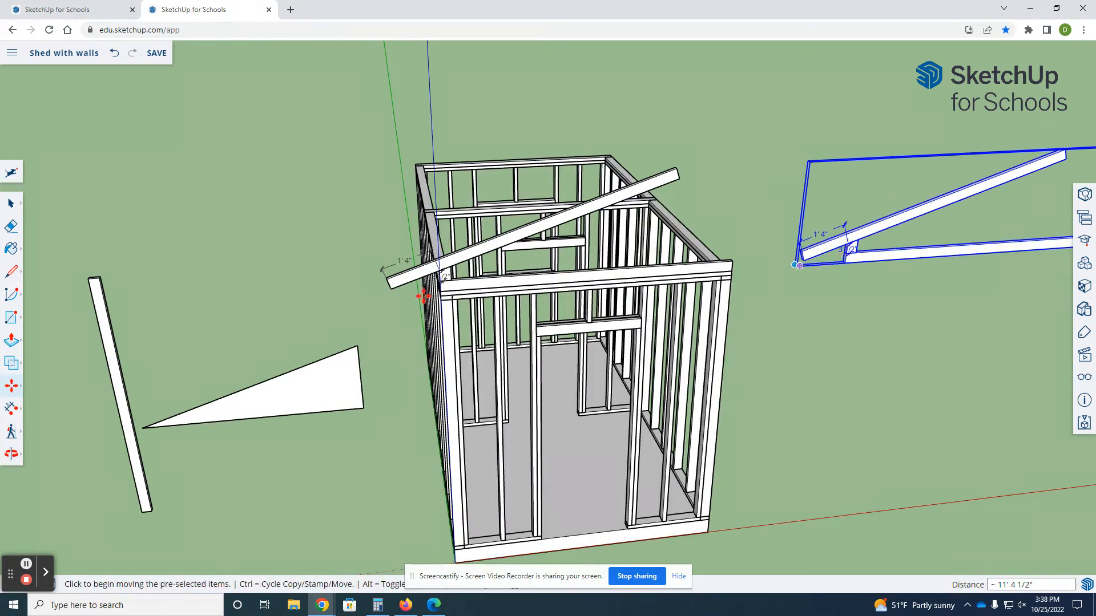
- Mirror the copied half-truss along the red axis by scaling it about the opposite point with a factor of -1
{"action": "scroll", "coordinate": [423, 295], "scroll_direction": "down", "scroll_amount": 5}
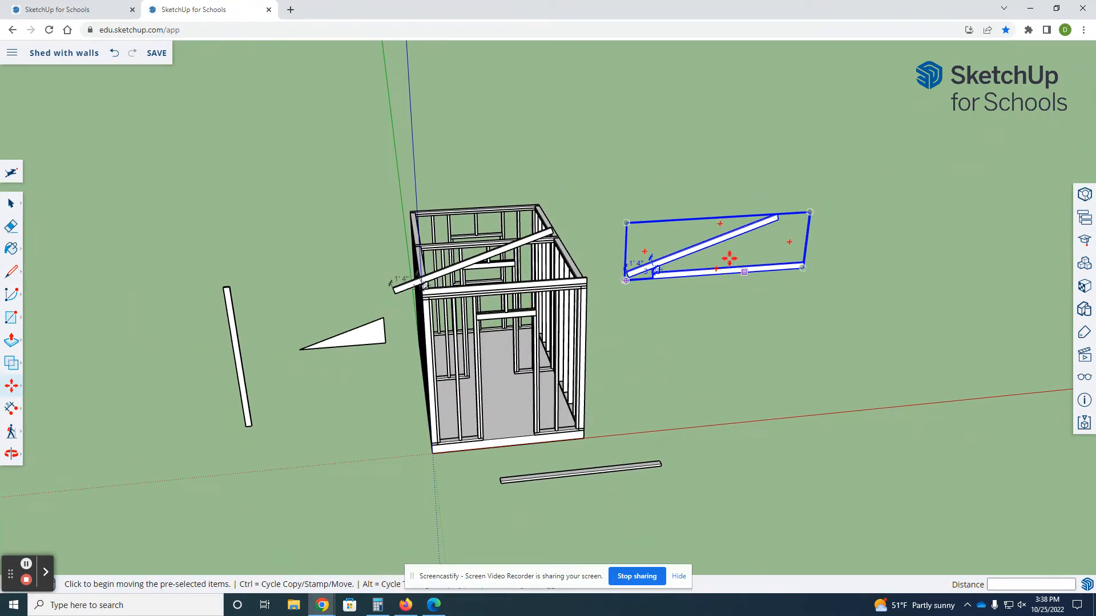
{"action": "key", "text": "s"}
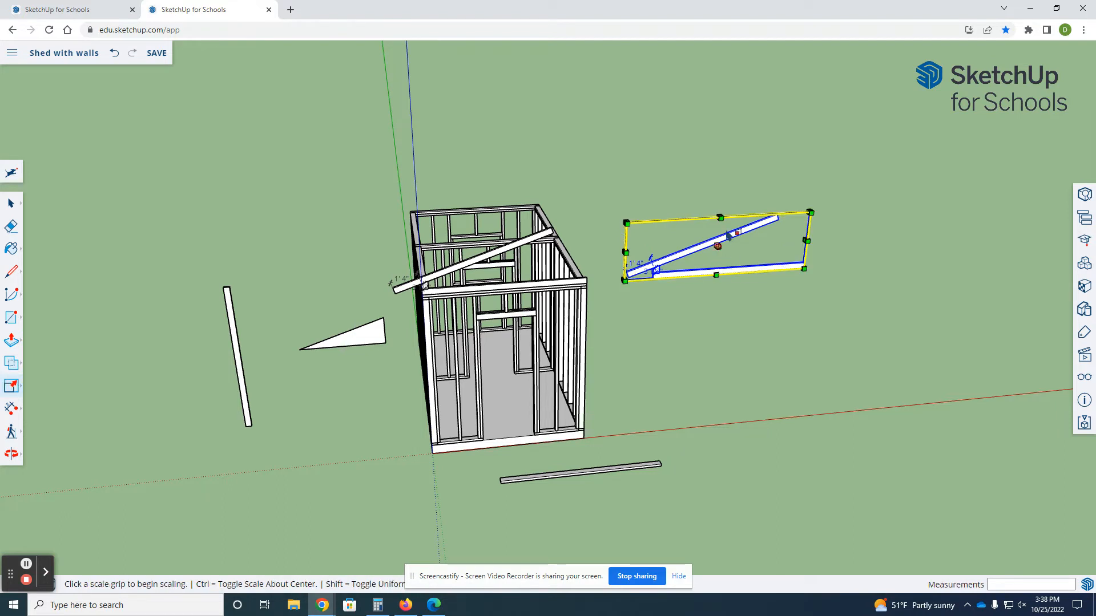
{"action": "left_click", "coordinate": [16, 387]}
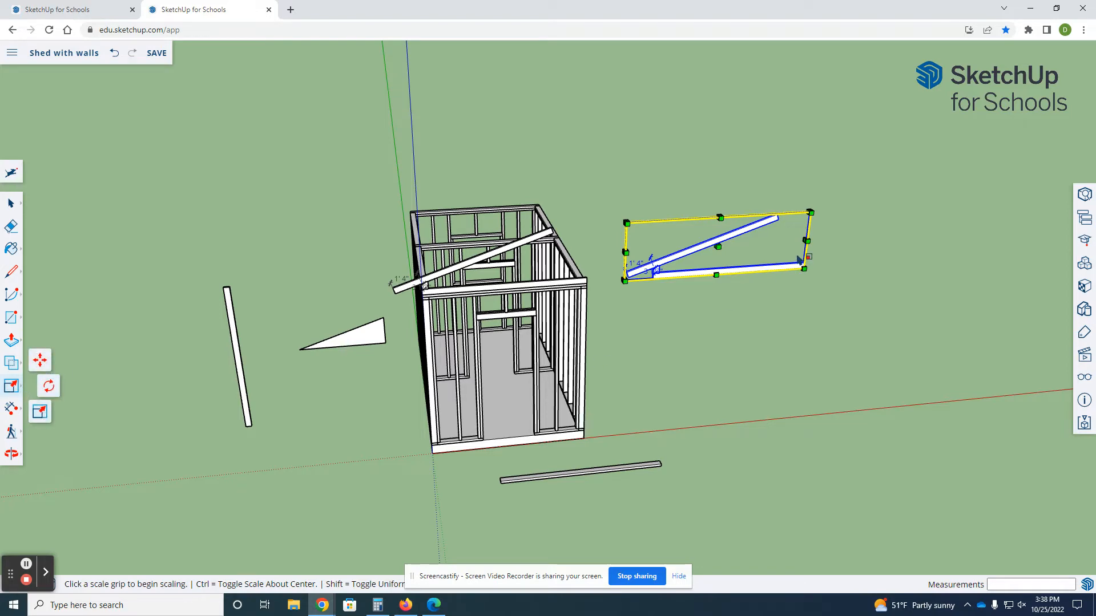
{"action": "scroll", "coordinate": [800, 260], "scroll_direction": "up", "scroll_amount": 8}
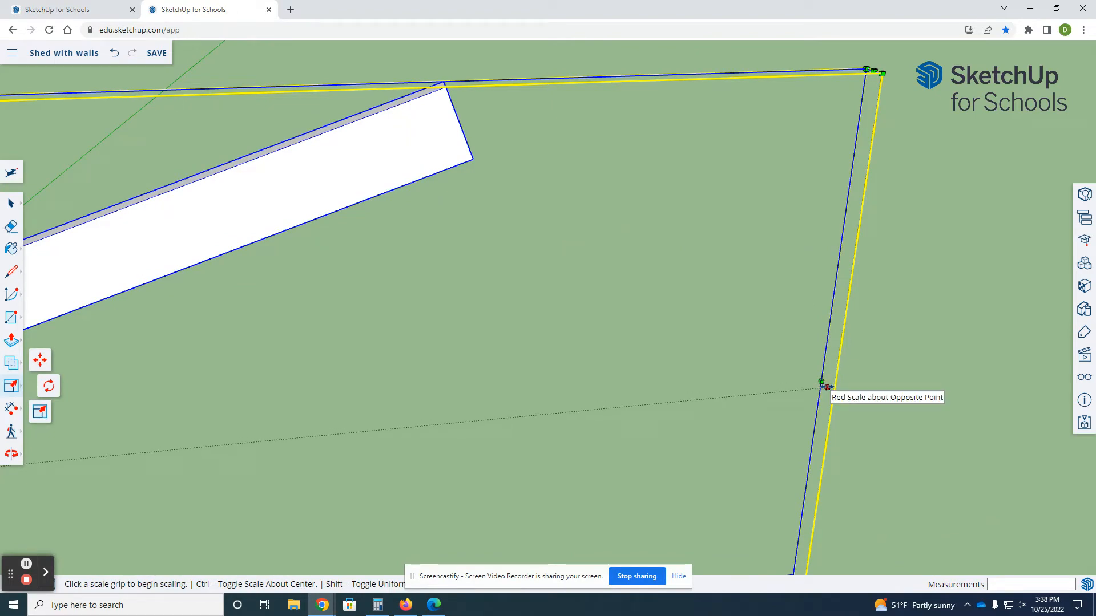
{"action": "left_click", "coordinate": [825, 387]}
{"action": "scroll", "coordinate": [810, 388], "scroll_direction": "down", "scroll_amount": 6}
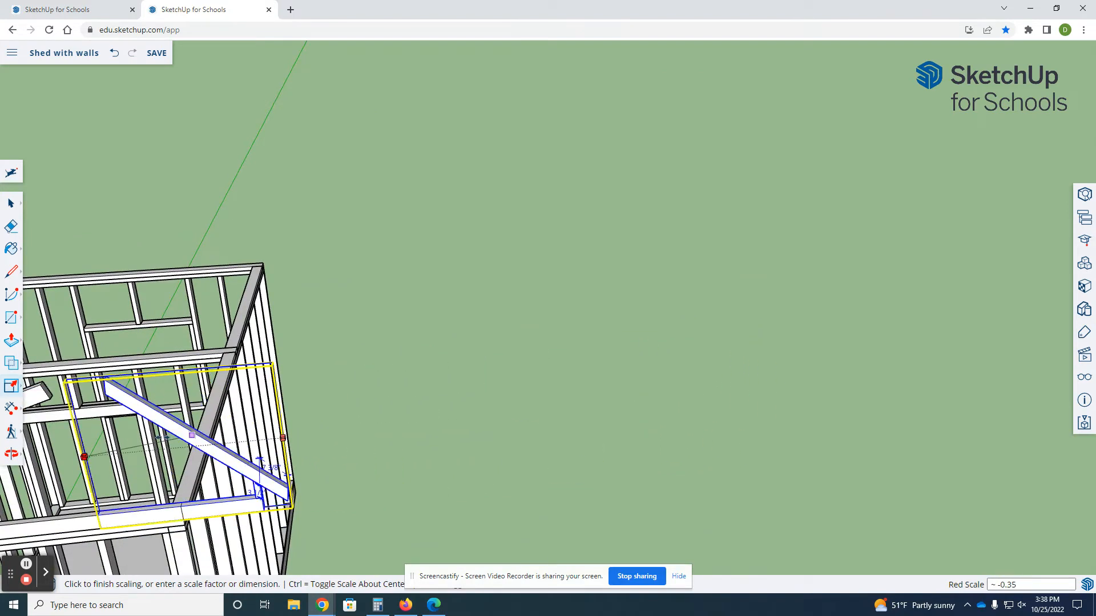
{"action": "mouse_move", "coordinate": [371, 397]}
{"action": "middle_mouse_down"}
{"action": "mouse_move", "coordinate": [400, 393]}
{"action": "mouse_move", "coordinate": [377, 388]}
{"action": "middle_mouse_up"}
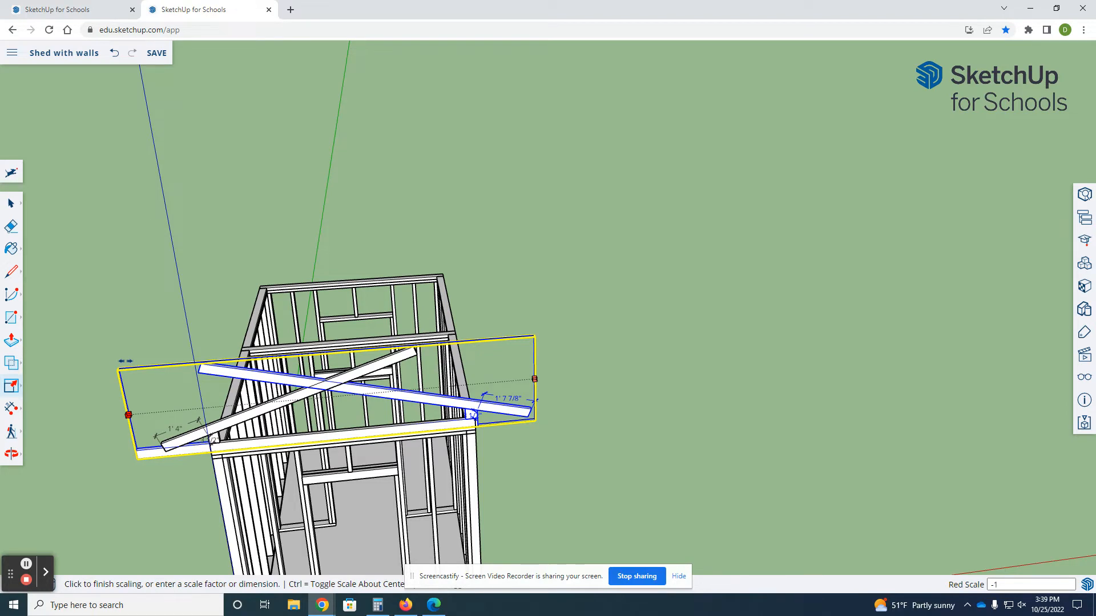
{"action": "left_click", "coordinate": [125, 361]}
- Move the mirrored half-truss by its bottom stud's outer lower corner onto the front right corner of the shed's top plate, and deselect it
{"action": "scroll", "coordinate": [577, 533], "scroll_direction": "up", "scroll_amount": 2}
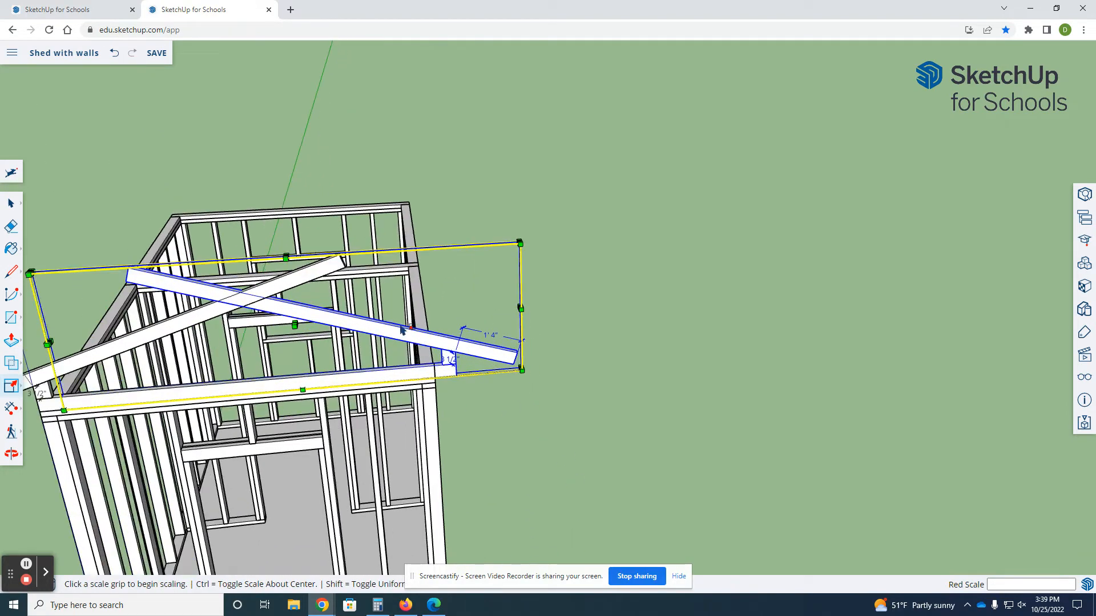
{"action": "scroll", "coordinate": [401, 330], "scroll_direction": "up", "scroll_amount": 2}
{"action": "key", "text": "m"}
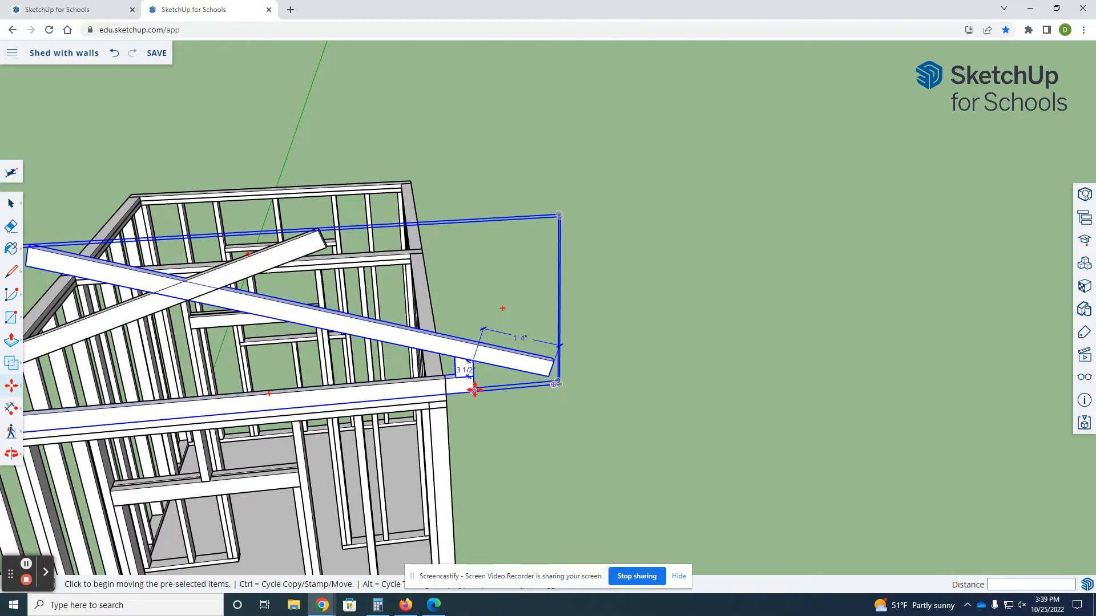
{"action": "left_click", "coordinate": [473, 389]}
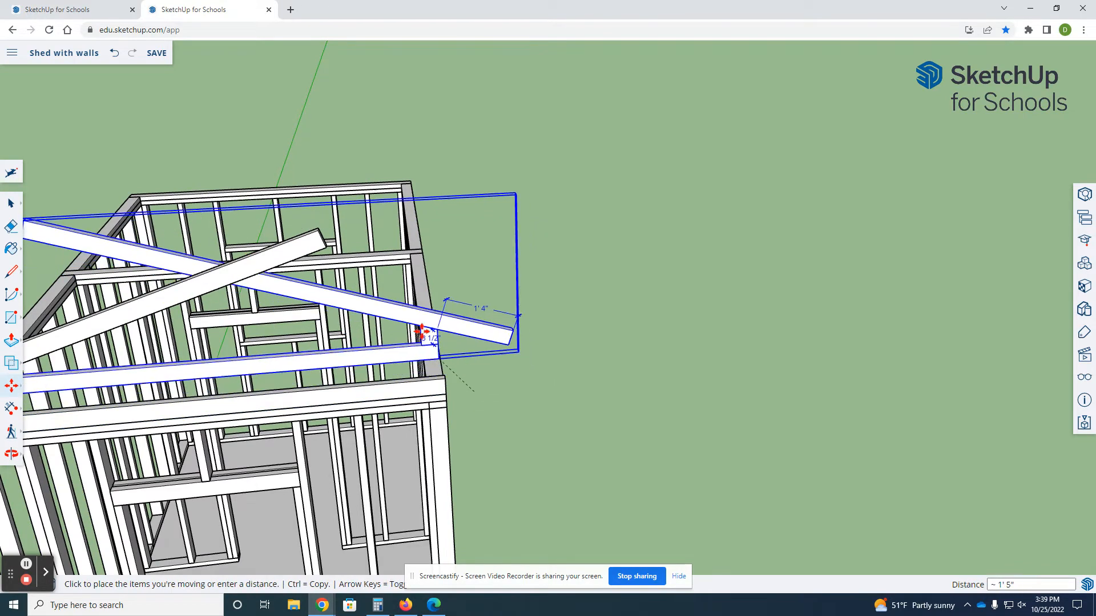
{"action": "left_click", "coordinate": [440, 393]}
{"action": "scroll", "coordinate": [633, 394], "scroll_direction": "down", "scroll_amount": 1}
{"action": "scroll", "coordinate": [597, 389], "scroll_direction": "down", "scroll_amount": 1}
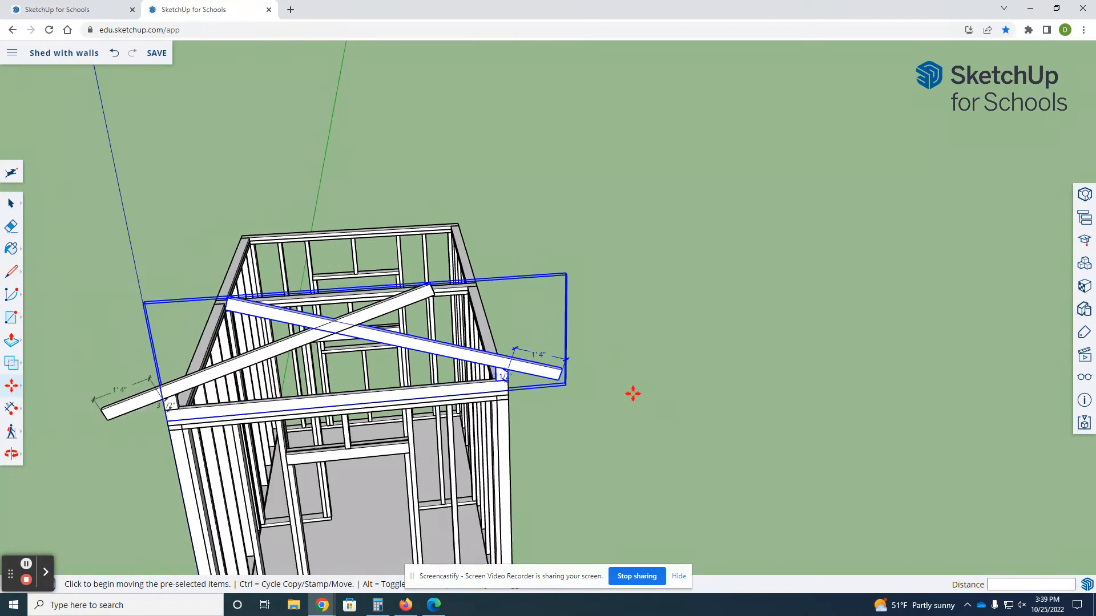
{"action": "scroll", "coordinate": [329, 317], "scroll_direction": "up", "scroll_amount": 3}
{"action": "key", "text": "space"}
{"action": "left_click", "coordinate": [350, 213]}
{"action": "left_click", "coordinate": [350, 166]}
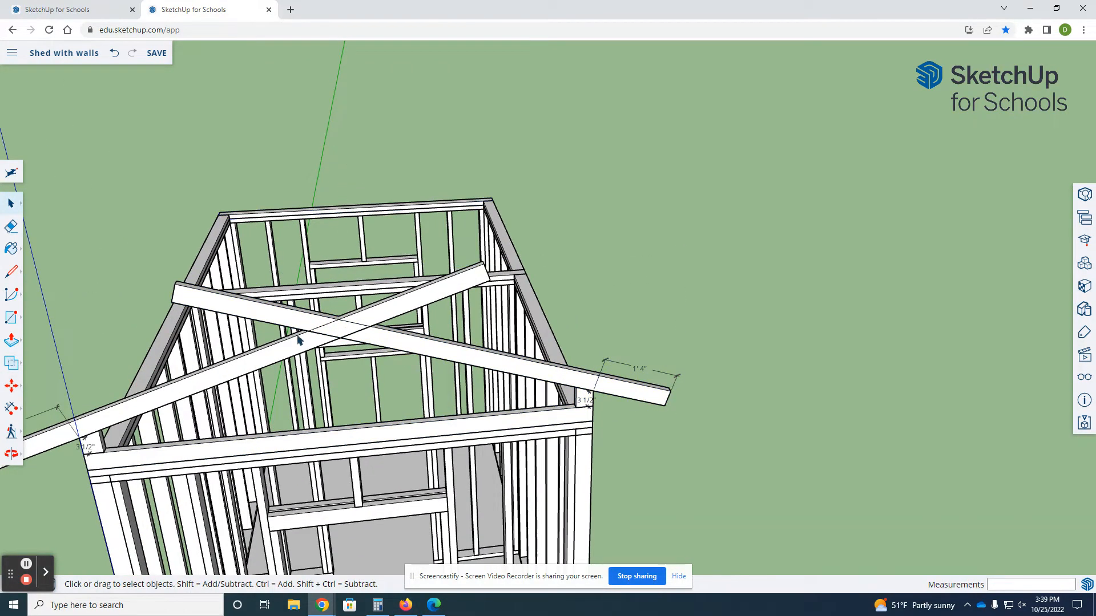
- Open the left half-truss's rafter for editing and draw a plumb cut line between the rafters' upper and lower crossing points at the peak
{"action": "scroll", "coordinate": [342, 333], "scroll_direction": "up", "scroll_amount": 3}
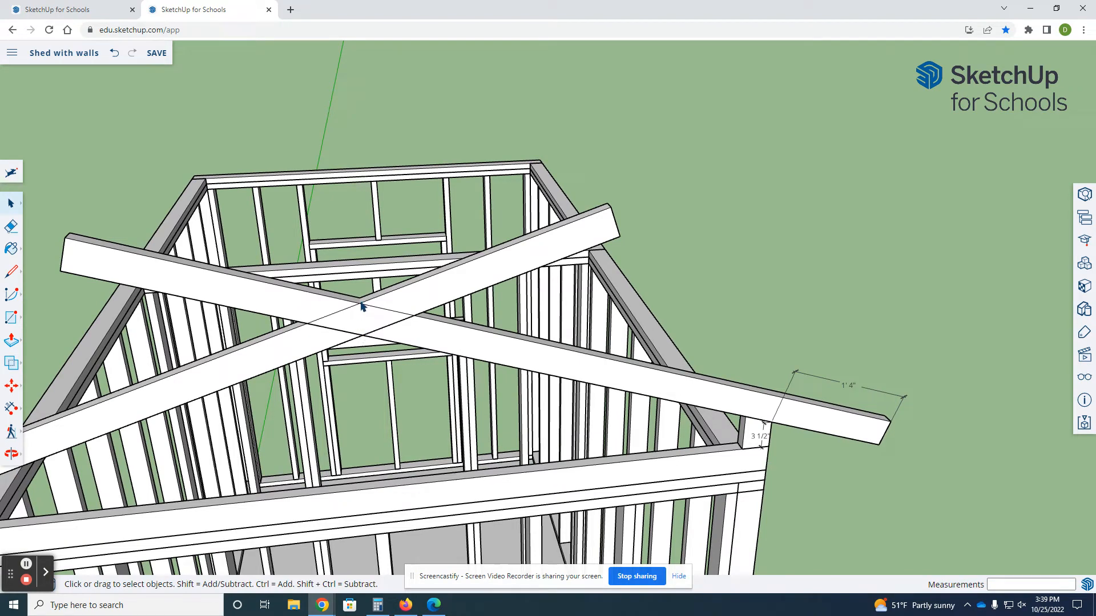
{"action": "left_click", "coordinate": [321, 340]}
{"action": "double_click", "coordinate": [322, 342]}
{"action": "left_click", "coordinate": [322, 343]}
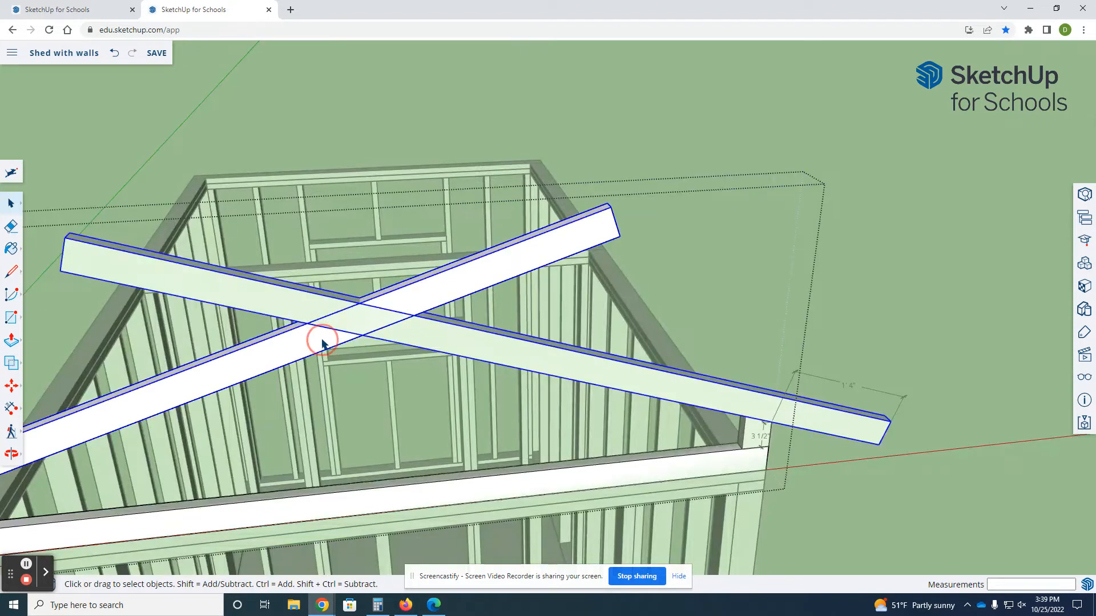
{"action": "double_click", "coordinate": [322, 343]}
{"action": "scroll", "coordinate": [363, 310], "scroll_direction": "up", "scroll_amount": 3}
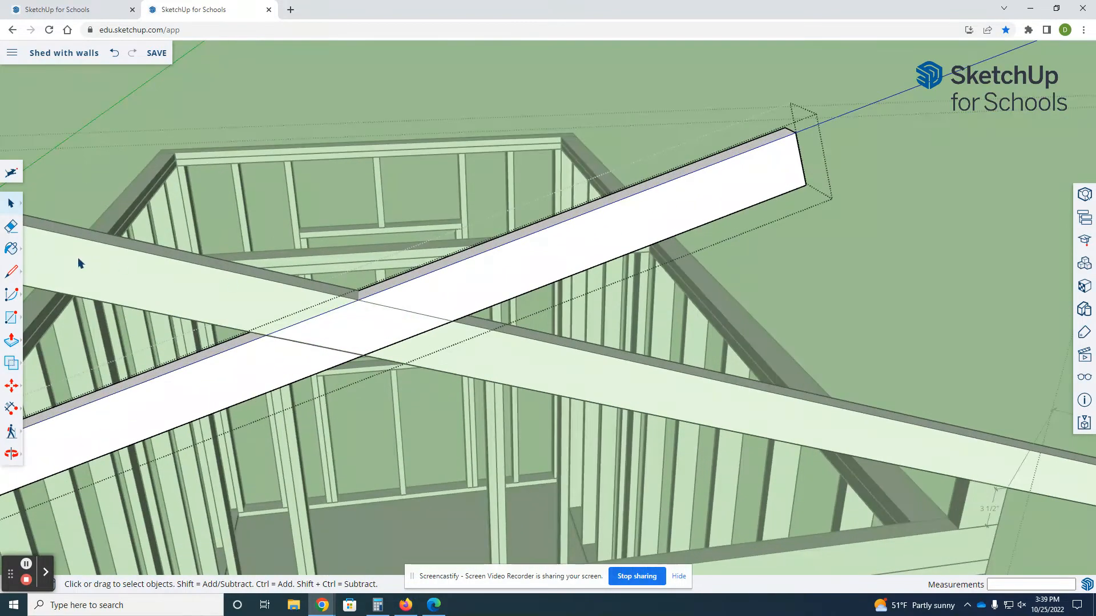
{"action": "left_click", "coordinate": [14, 273]}
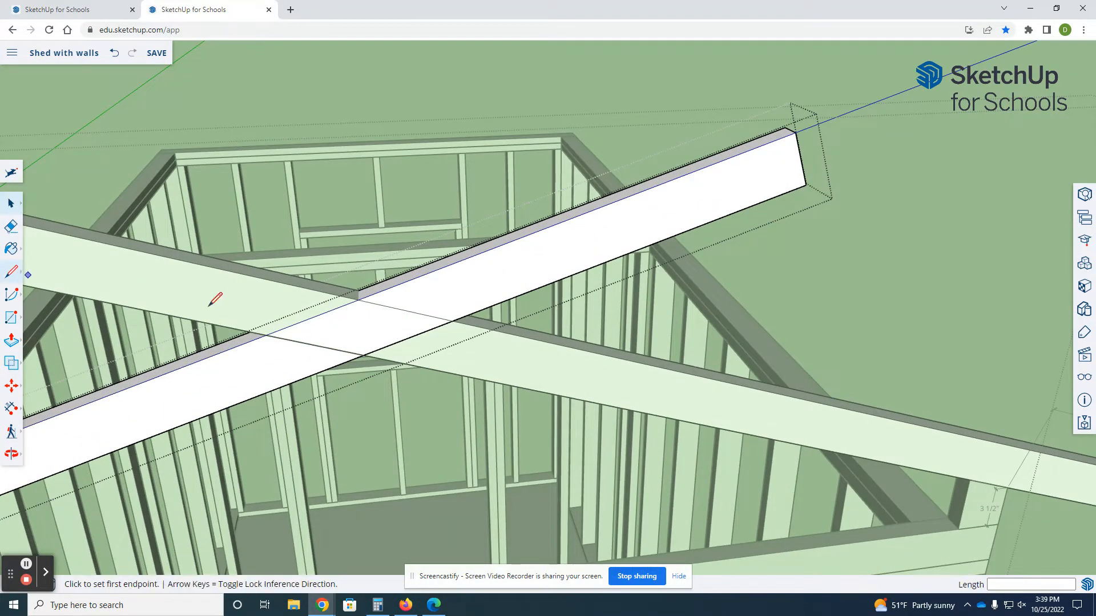
{"action": "left_click", "coordinate": [357, 299]}
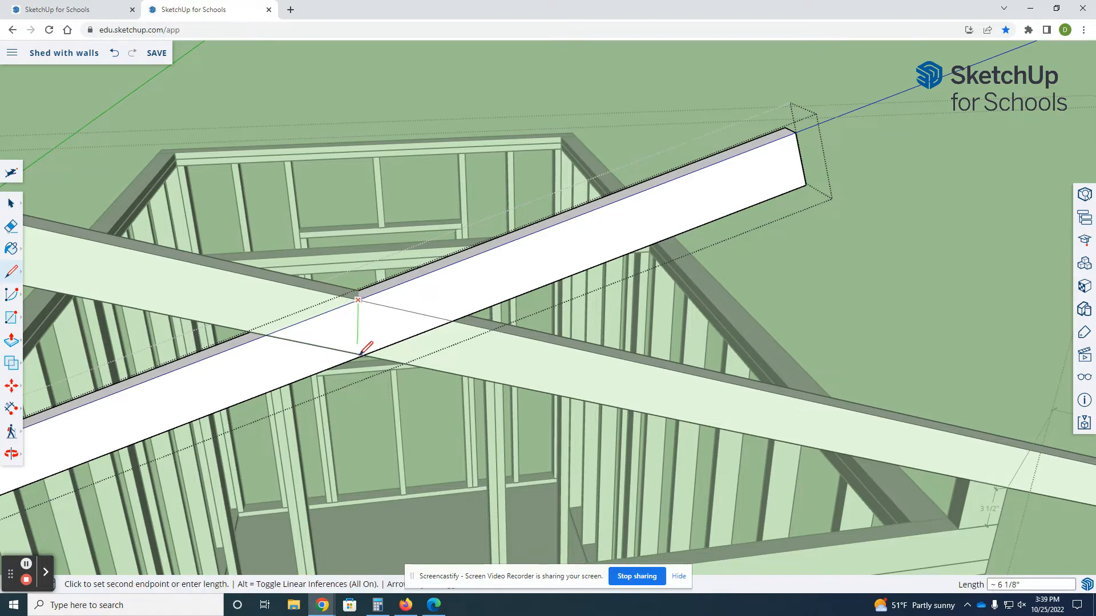
{"action": "scroll", "coordinate": [368, 356], "scroll_direction": "up", "scroll_amount": 6}
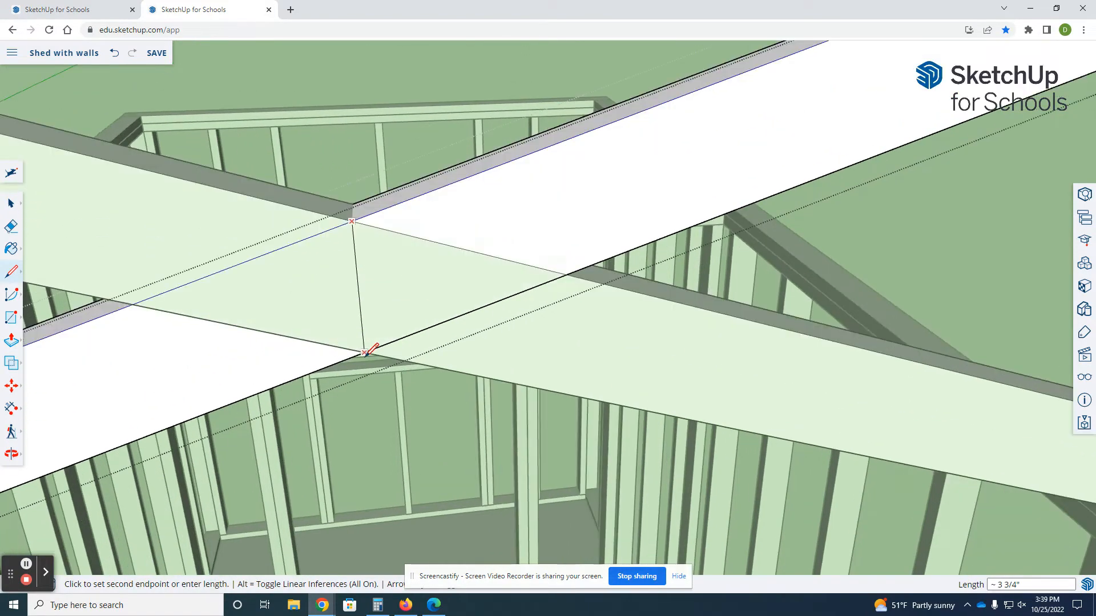
{"action": "scroll", "coordinate": [369, 350], "scroll_direction": "down", "scroll_amount": 6}
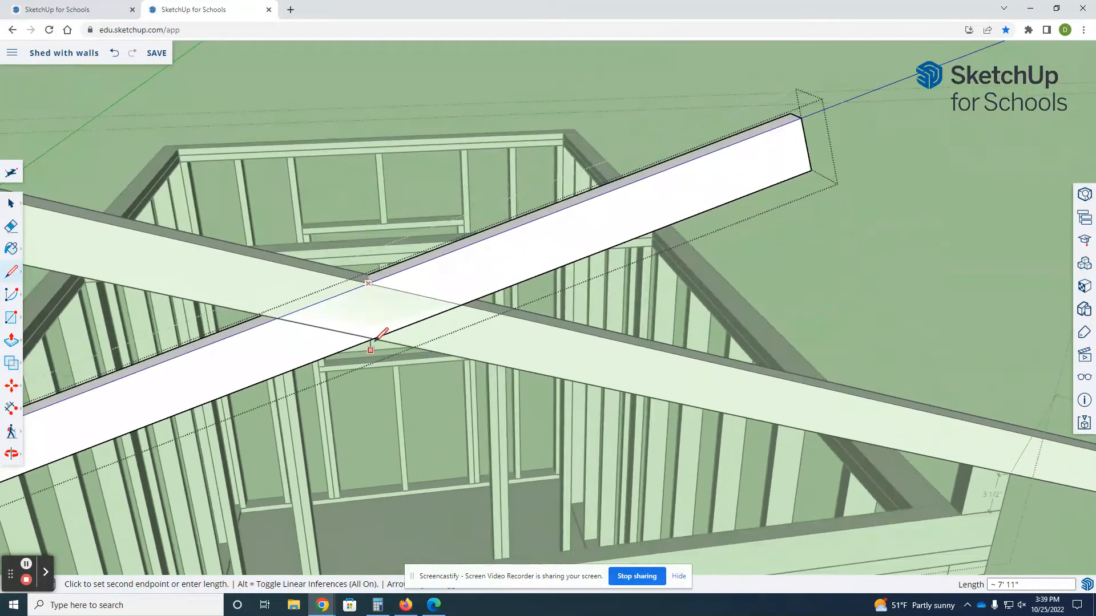
{"action": "left_click", "coordinate": [373, 338]}
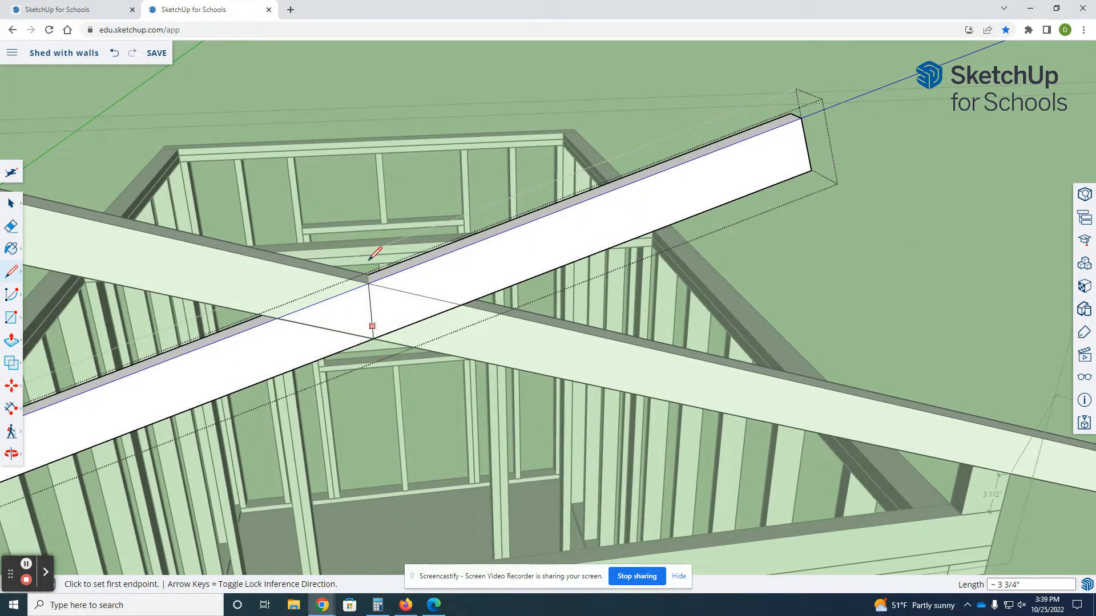
- Push the rafter's excess end beyond the cut line back 1 1/2" to remove it, and leave the half-truss component
{"action": "key", "text": "p"}
{"action": "middle_click_drag", "start_coordinate": [539, 313], "coordinate": [402, 305]}
{"action": "left_click", "coordinate": [409, 299]}
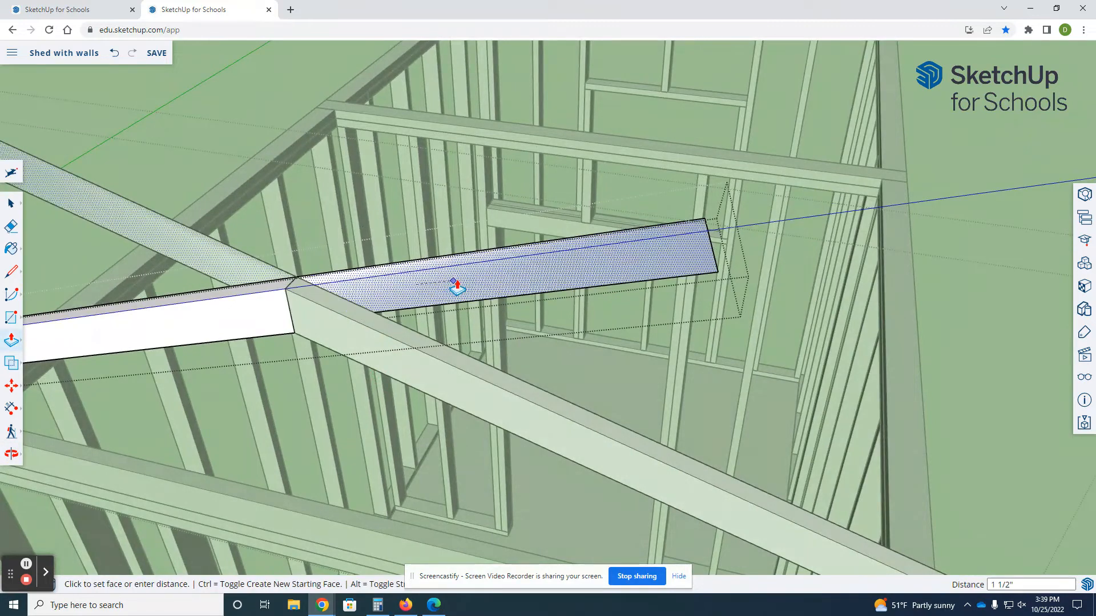
{"action": "left_click", "coordinate": [452, 284]}
{"action": "scroll", "coordinate": [623, 317], "scroll_direction": "down", "scroll_amount": 3}
{"action": "key", "text": "space"}
{"action": "left_click", "coordinate": [184, 160]}
{"action": "scroll", "coordinate": [630, 287], "scroll_direction": "down", "scroll_amount": 4}
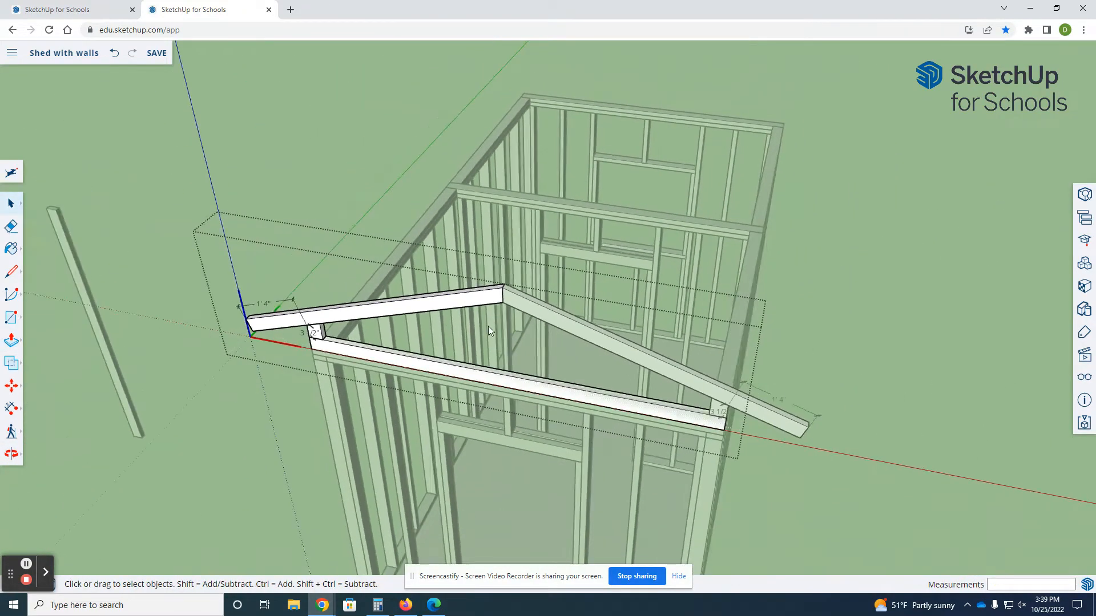
{"action": "middle_click_drag", "start_coordinate": [489, 327], "coordinate": [597, 308]}
{"action": "left_click", "coordinate": [367, 177]}
{"action": "middle_click_drag", "start_coordinate": [675, 324], "coordinate": [590, 185]}
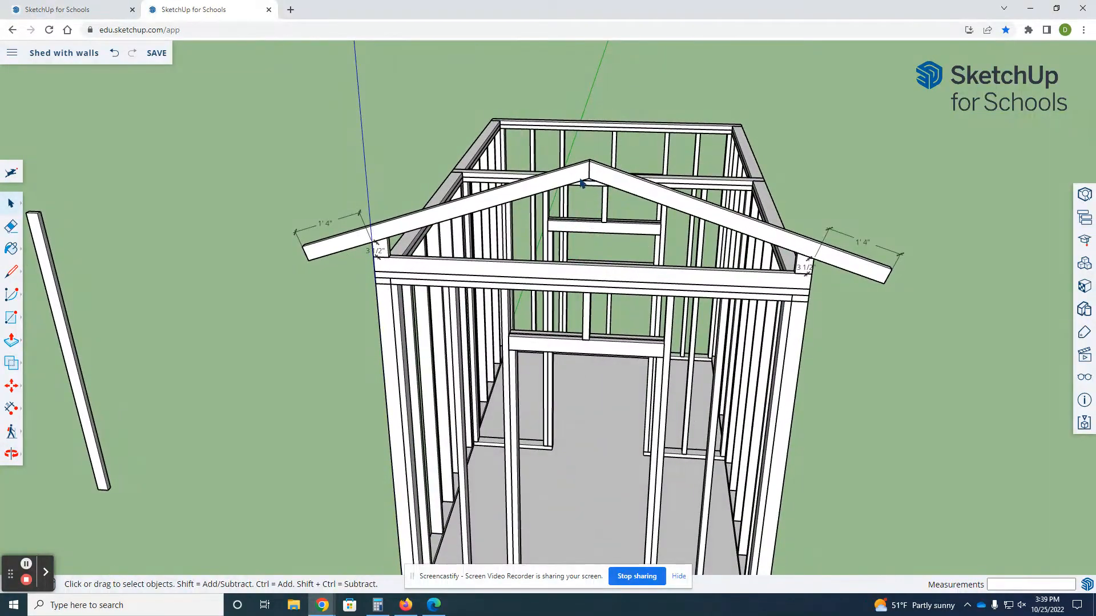
{"action": "middle_click_drag", "start_coordinate": [595, 179], "coordinate": [593, 233]}
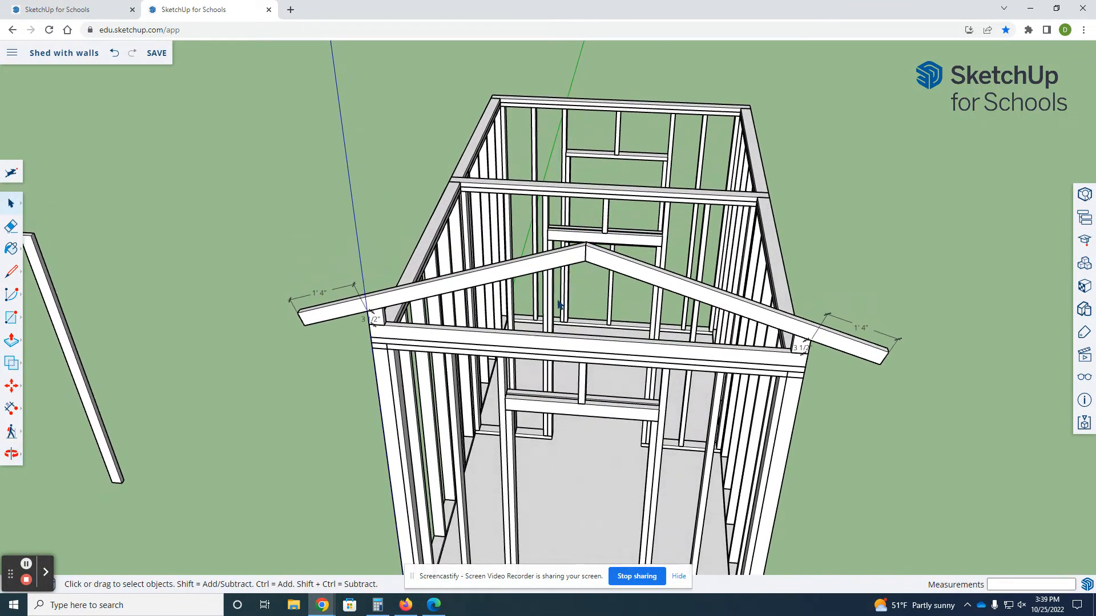
- Copy the loose 2x4 by its lower end onto the middle of the truss's bottom chord
{"action": "left_click", "coordinate": [630, 268]}
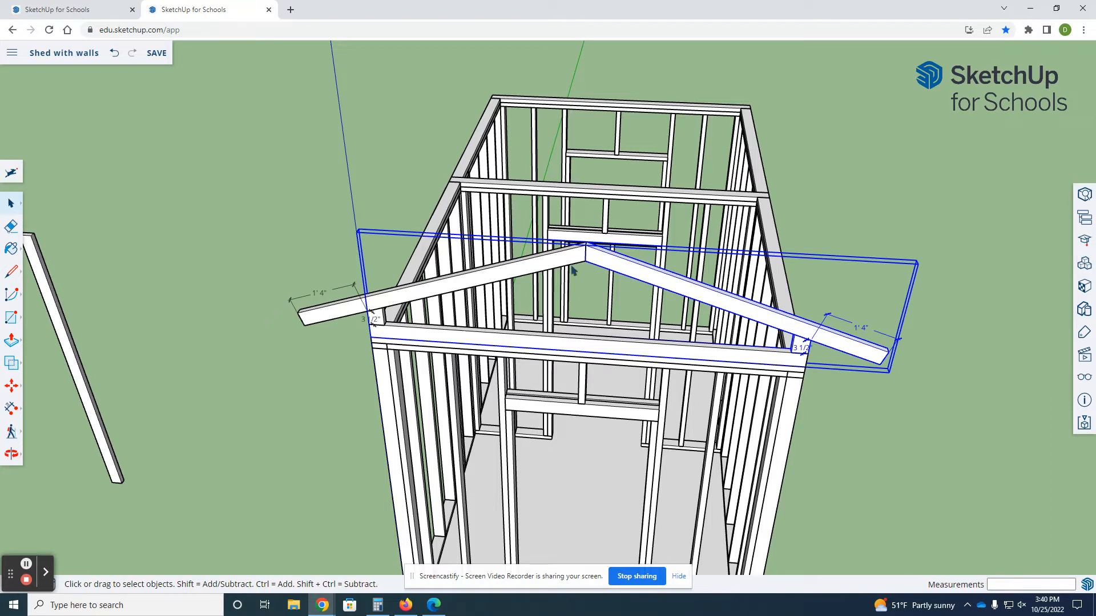
{"action": "left_click", "coordinate": [532, 267]}
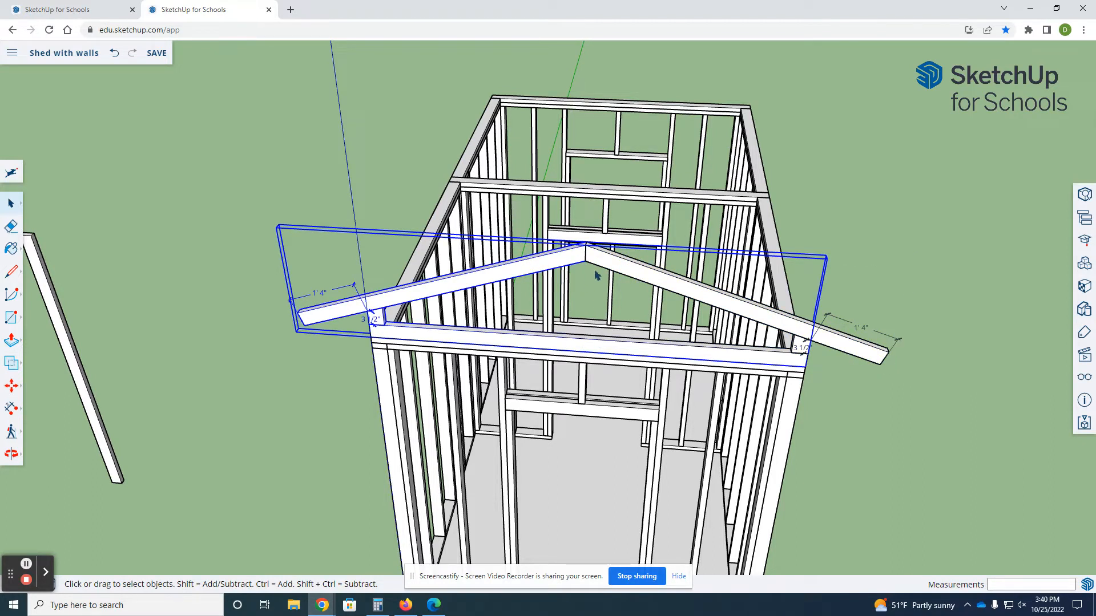
{"action": "left_click", "coordinate": [119, 477]}
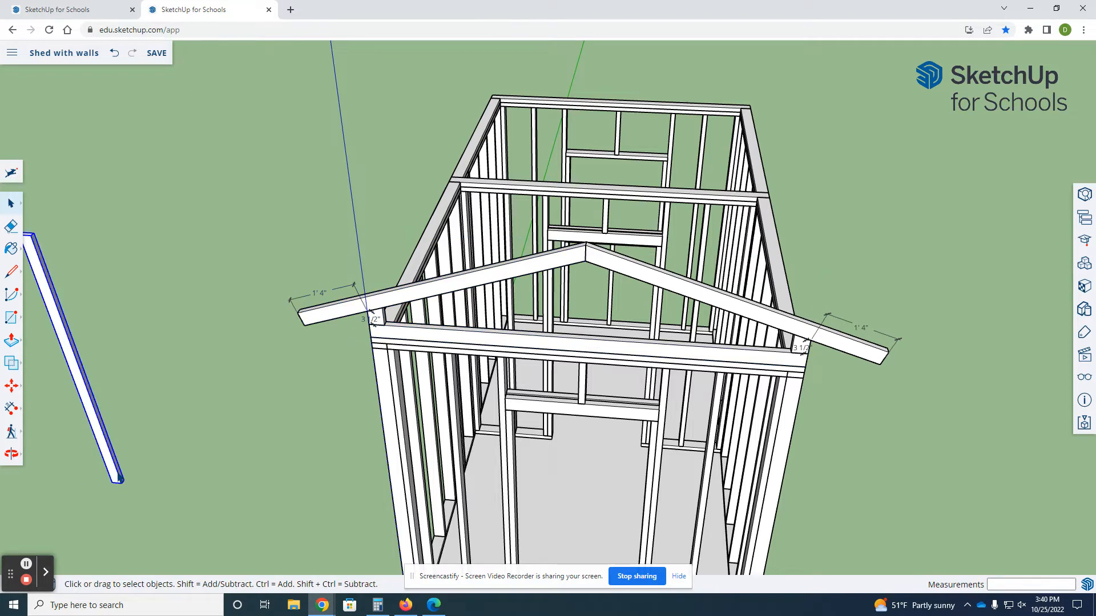
{"action": "key", "text": "m"}
{"action": "key", "text": "ctrl"}
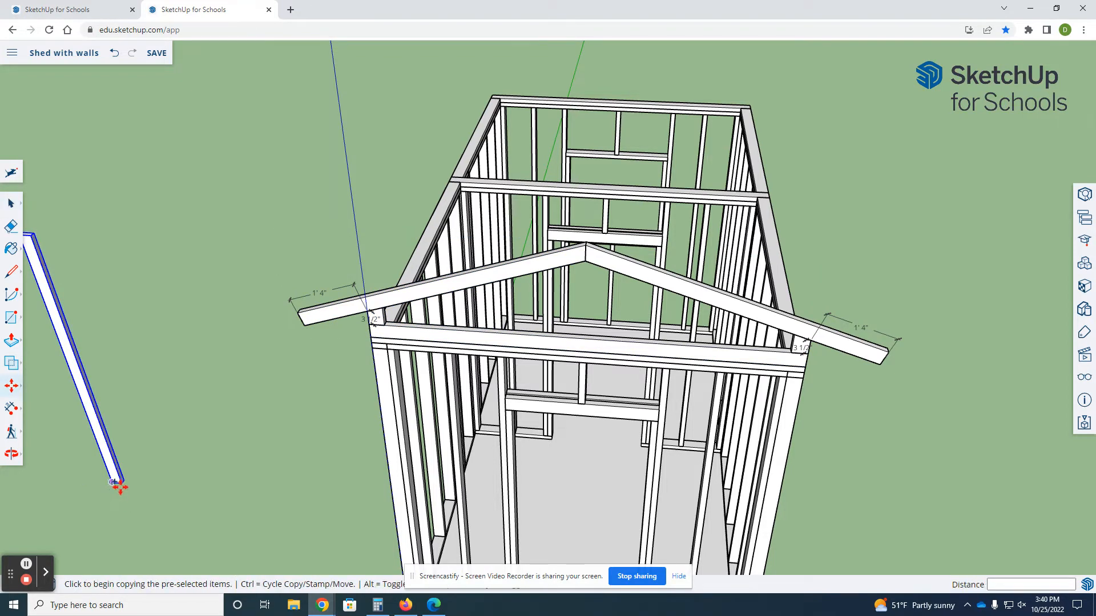
{"action": "left_click", "coordinate": [116, 482]}
{"action": "left_click", "coordinate": [594, 347]}
- Move the copied 2x4 by its bottom midpoint about 1 1/8" along the bottom chord to centre it under the peak
{"action": "scroll", "coordinate": [593, 345], "scroll_direction": "up", "scroll_amount": 4}
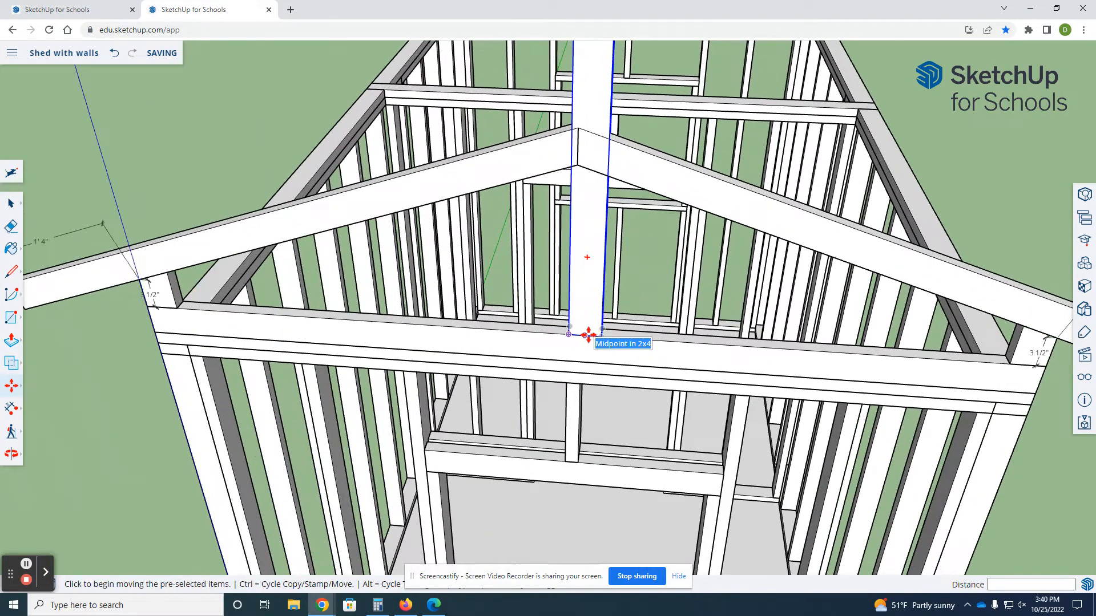
{"action": "left_click", "coordinate": [591, 333]}
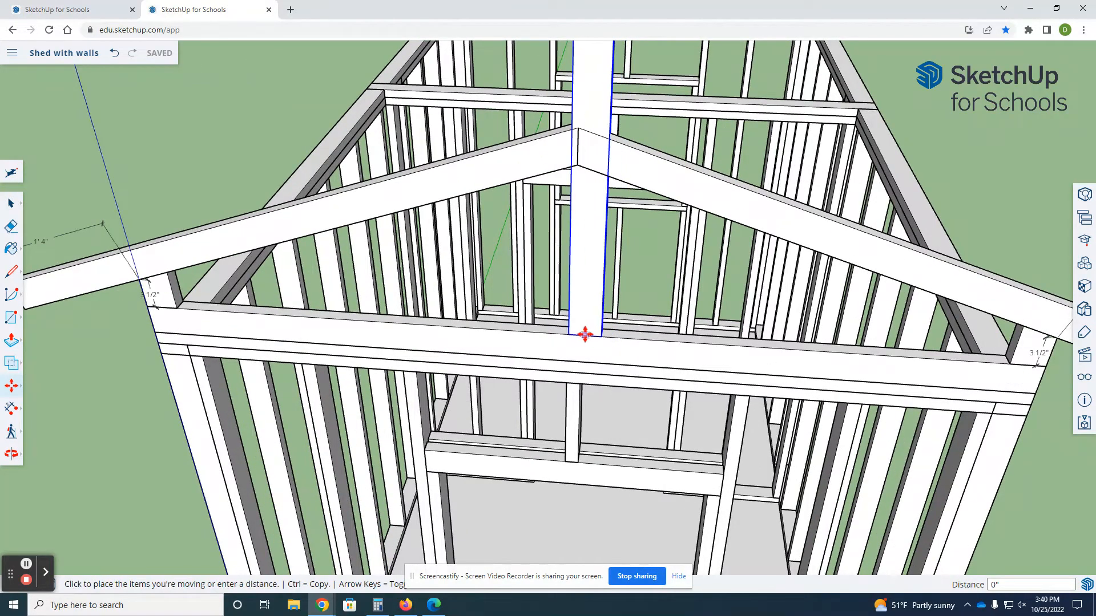
{"action": "left_click", "coordinate": [573, 334]}
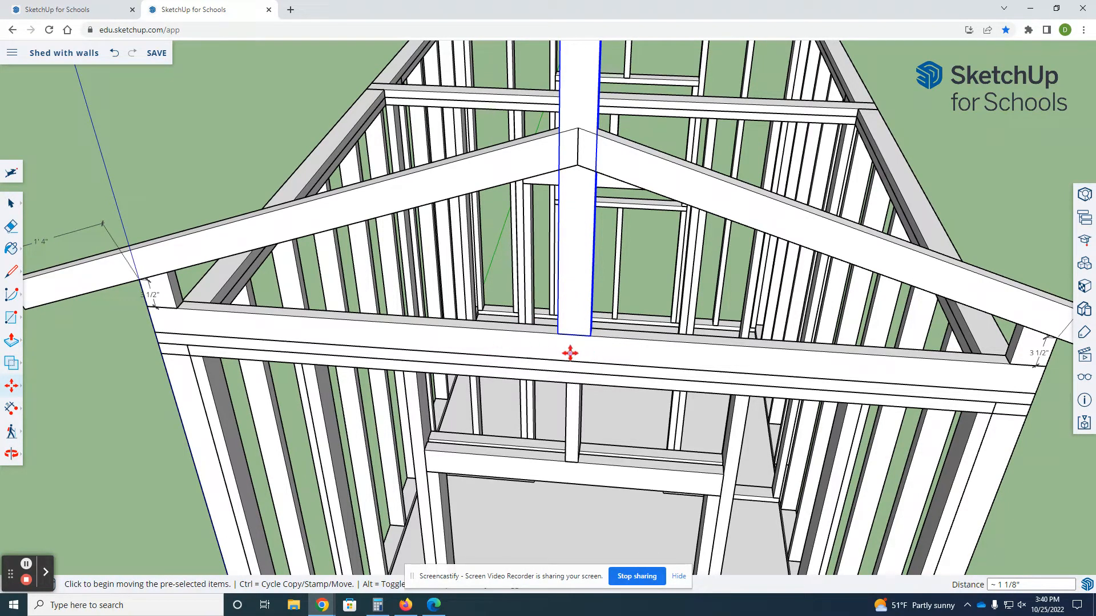
- Make the center 2x4 post unique and open it for editing
{"action": "scroll", "coordinate": [590, 95], "scroll_direction": "up", "scroll_amount": 4}
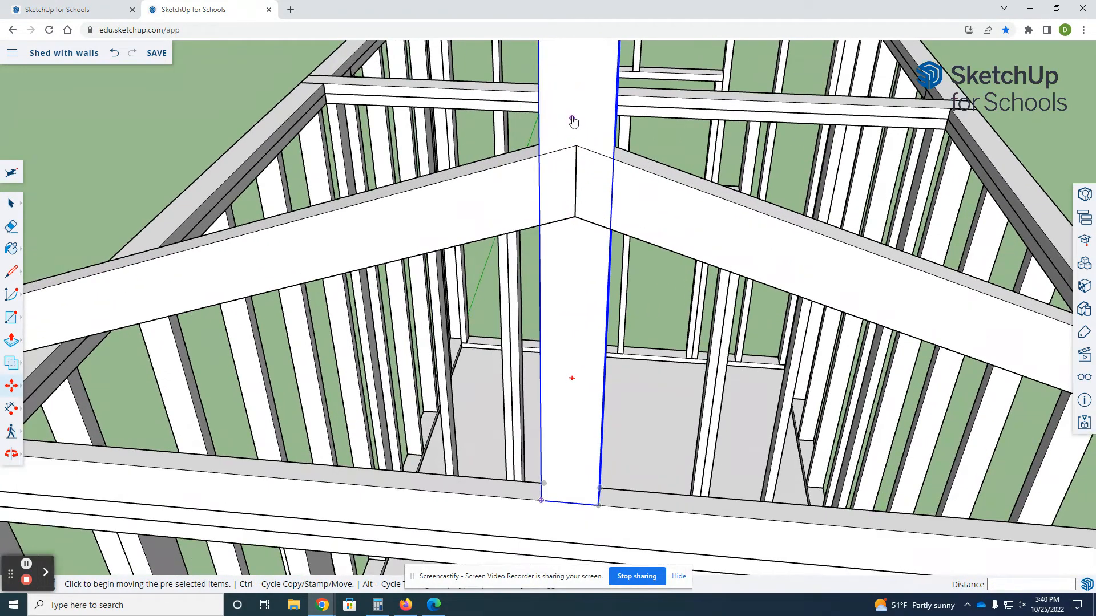
{"action": "right_click", "coordinate": [573, 119]}
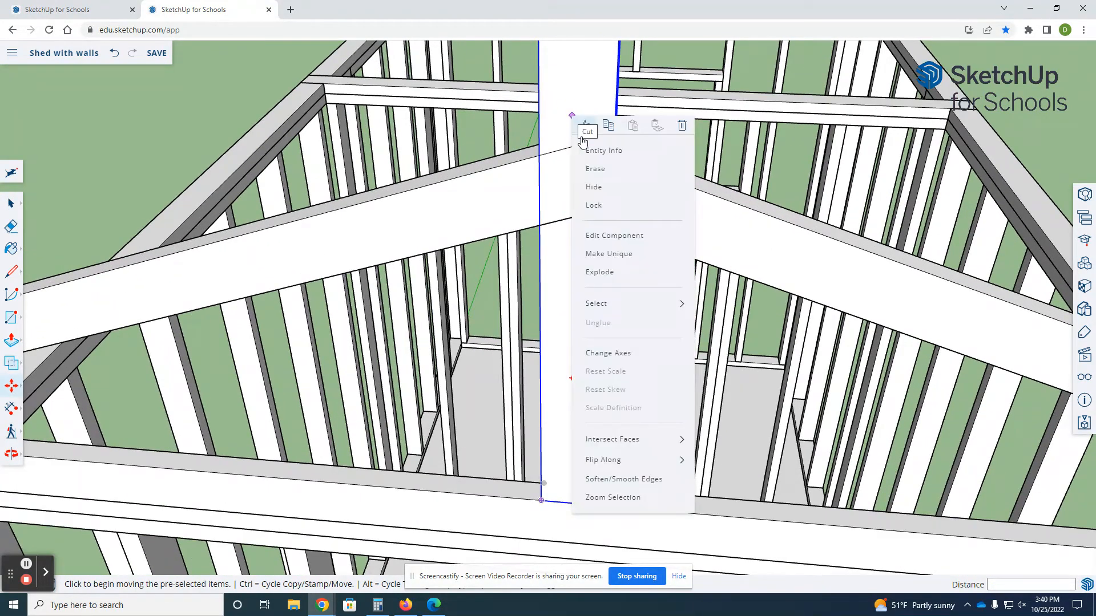
{"action": "left_click", "coordinate": [613, 253]}
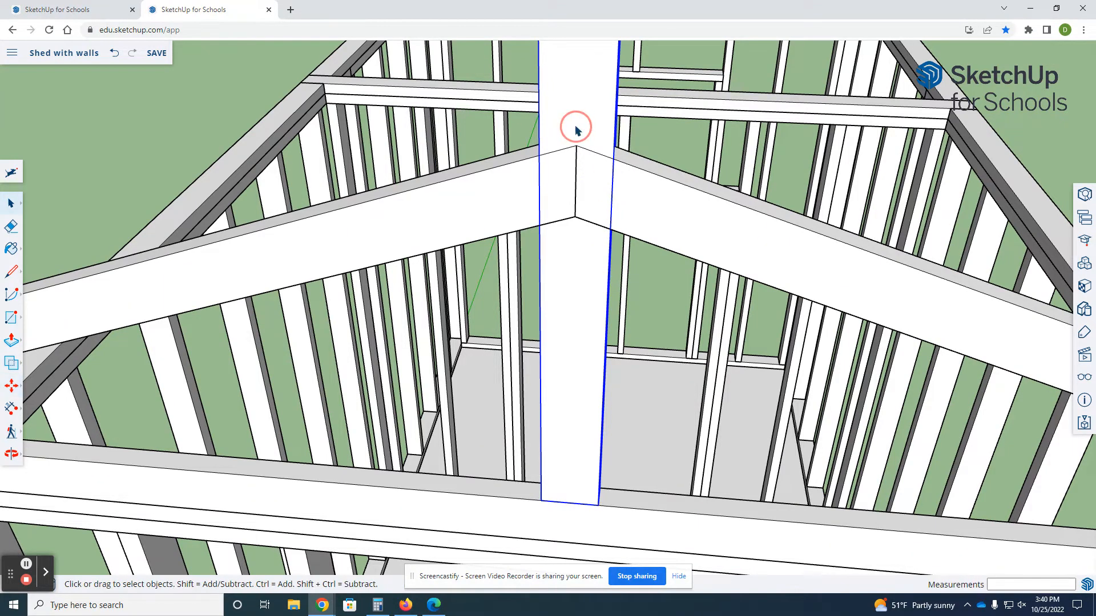
{"action": "key", "text": "space"}
{"action": "double_click", "coordinate": [574, 124]}
- Draw two connected lines across the post's face along the undersides of both rafters, meeting at their lower peak point
{"action": "scroll", "coordinate": [565, 227], "scroll_direction": "up", "scroll_amount": 2}
{"action": "key", "text": "l"}
{"action": "left_click", "coordinate": [531, 224]}
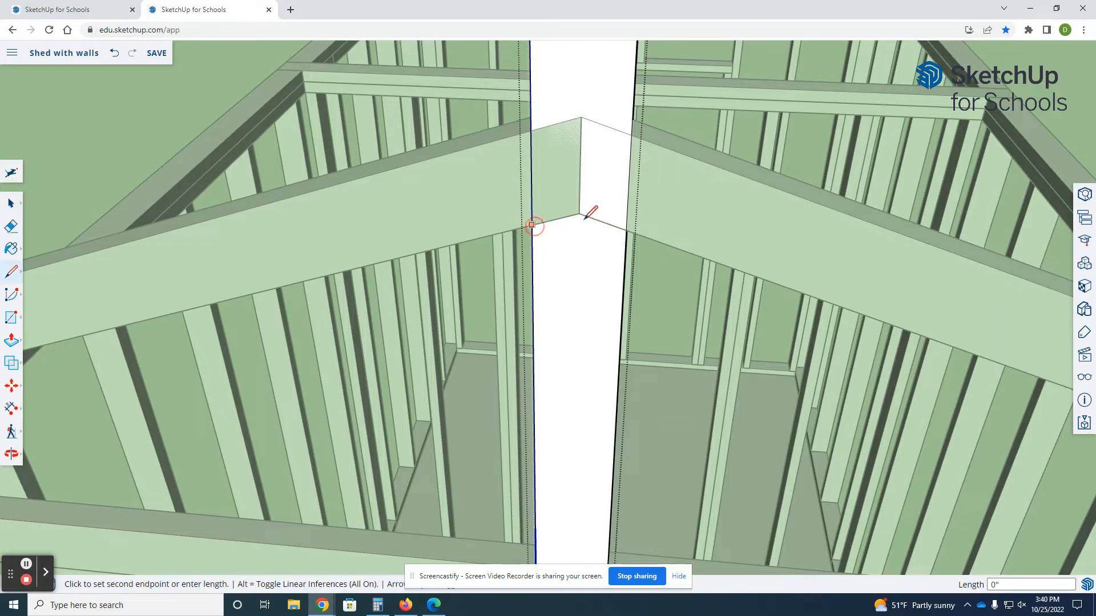
{"action": "left_click", "coordinate": [579, 213]}
{"action": "left_click", "coordinate": [626, 231]}
- Push the post's face above the rafter lines through its thickness to remove the excess, and leave the post
{"action": "middle_click_drag", "start_coordinate": [564, 247], "coordinate": [508, 291]}
{"action": "key", "text": "p"}
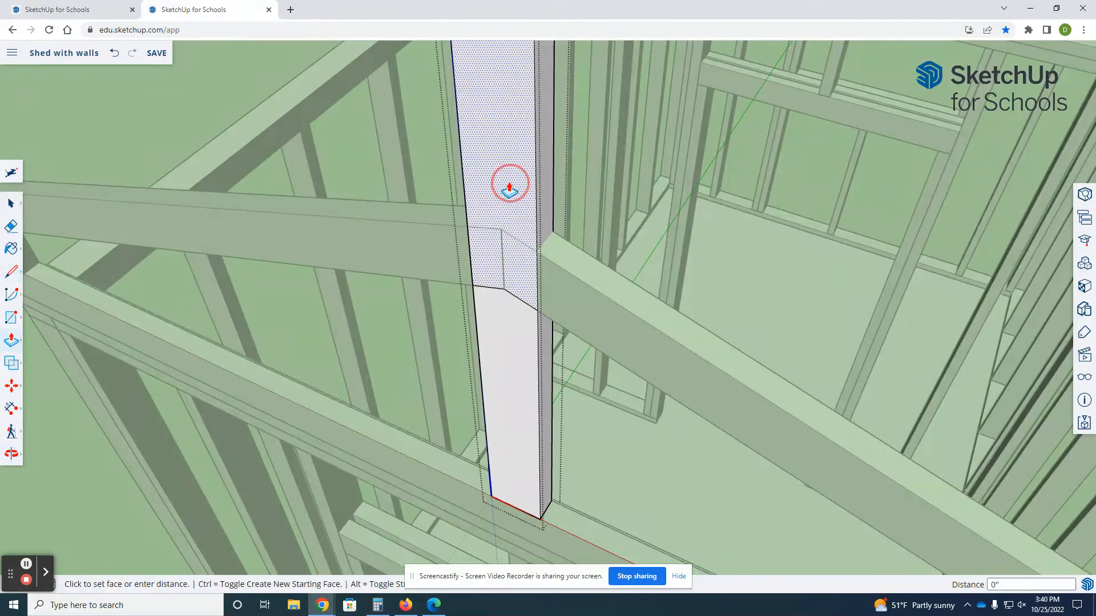
{"action": "left_click", "coordinate": [506, 189]}
{"action": "left_click", "coordinate": [547, 173]}
{"action": "scroll", "coordinate": [662, 231], "scroll_direction": "down", "scroll_amount": 5}
{"action": "middle_click_drag", "start_coordinate": [559, 284], "coordinate": [474, 171]}
{"action": "key", "text": "space"}
{"action": "scroll", "coordinate": [670, 251], "scroll_direction": "down", "scroll_amount": 4}
{"action": "scroll", "coordinate": [474, 171], "scroll_direction": "up", "scroll_amount": 2}
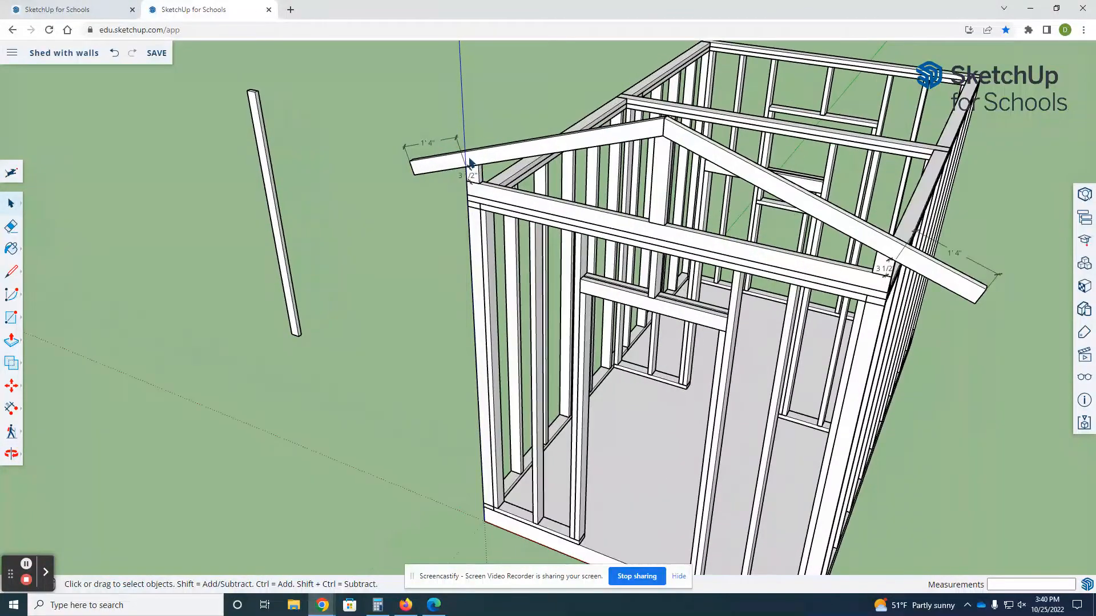
- Delete the 1' 4" and 3 1/2" dimensions inside the half-truss component and close it
{"action": "double_click", "coordinate": [468, 162]}
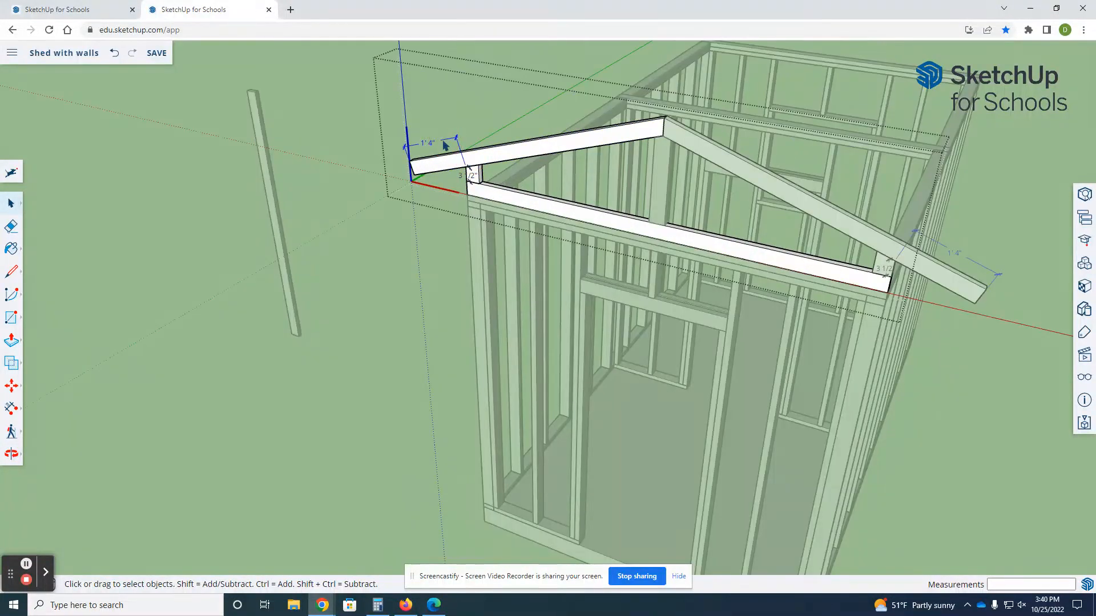
{"action": "left_click", "coordinate": [477, 176]}
{"action": "scroll", "coordinate": [408, 198], "scroll_direction": "down", "scroll_amount": 1}
{"action": "scroll", "coordinate": [408, 198], "scroll_direction": "down", "scroll_amount": 1}
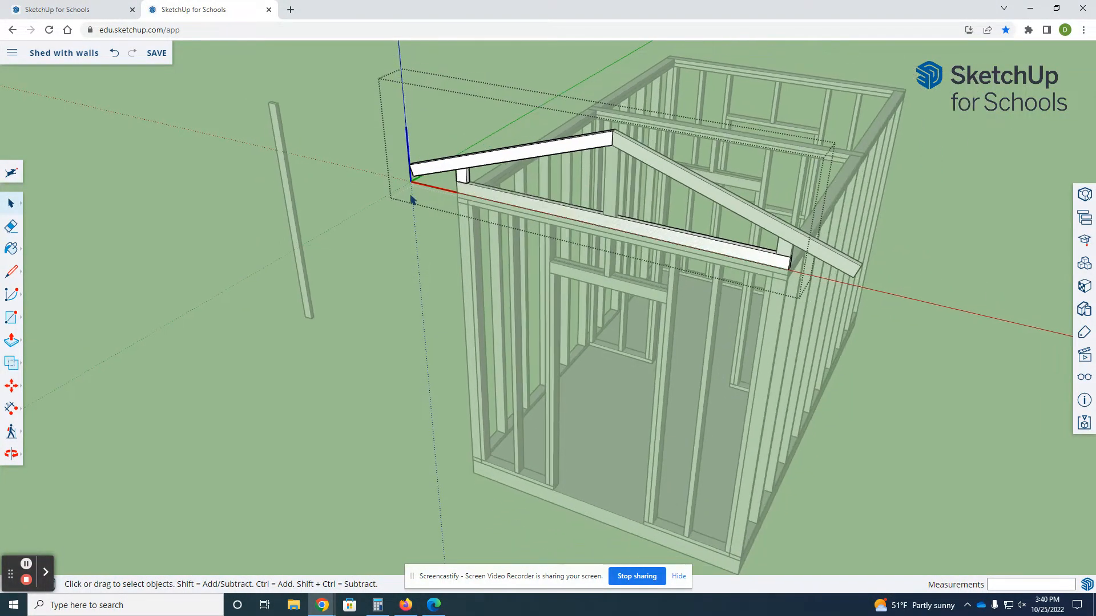
{"action": "left_click", "coordinate": [297, 93]}
- Select both half-trusses on the shed's front wall together
{"action": "middle_click_drag", "start_coordinate": [473, 163], "coordinate": [615, 138]}
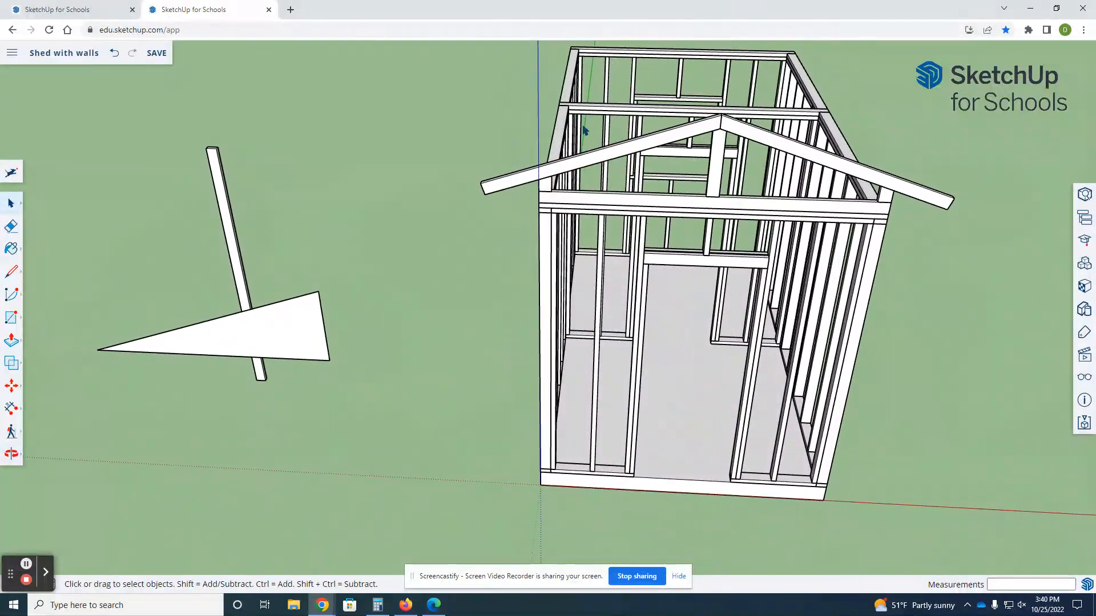
{"action": "scroll", "coordinate": [584, 130], "scroll_direction": "up", "scroll_amount": 1}
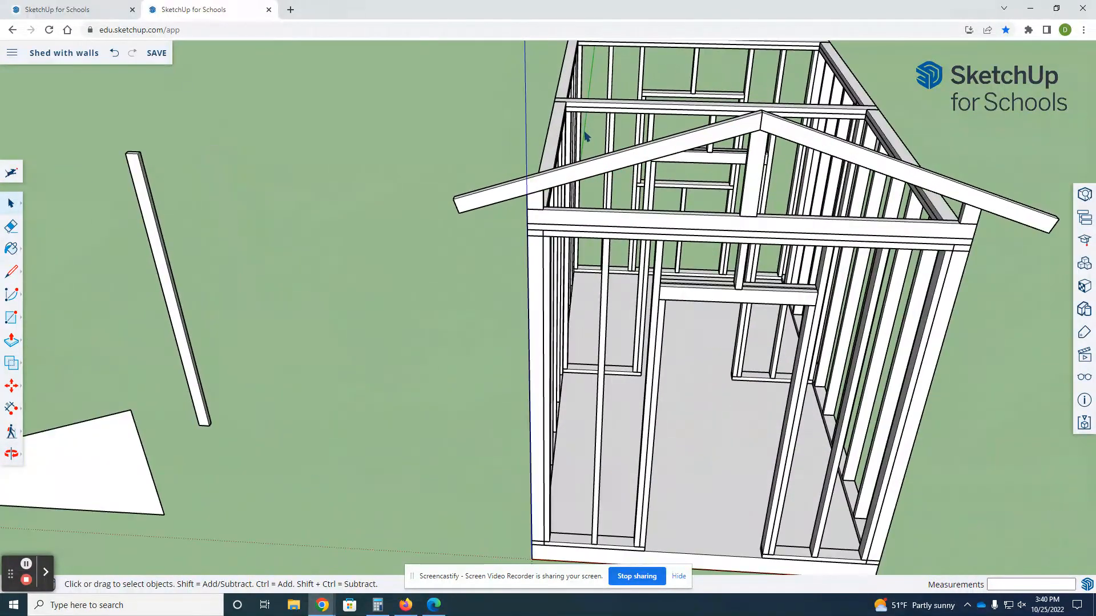
{"action": "left_click", "coordinate": [742, 228]}
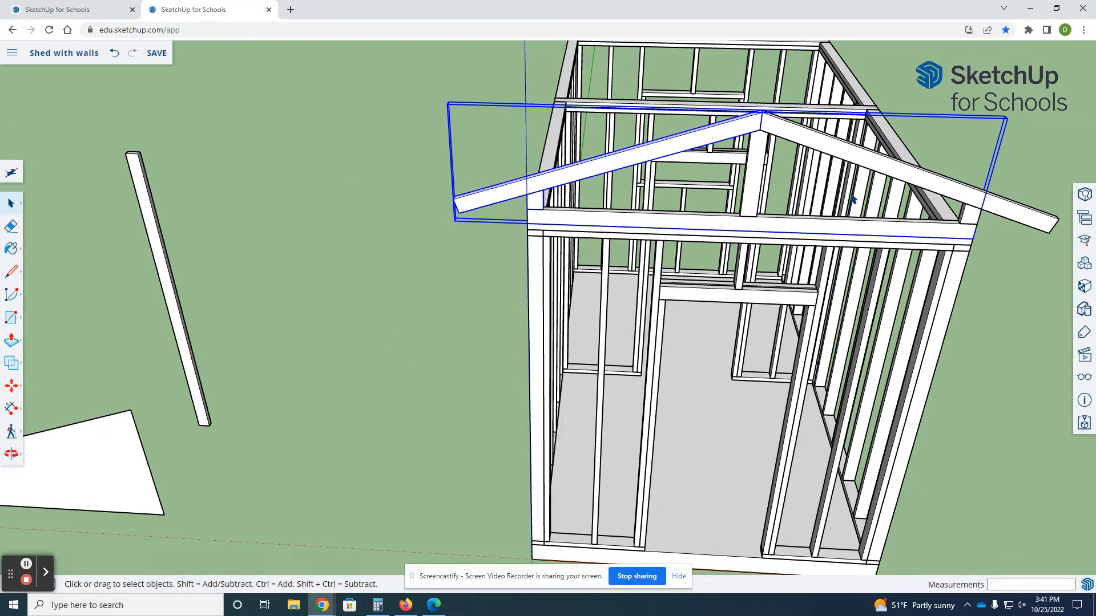
{"action": "left_click", "coordinate": [894, 175], "text": "shift"}
- Try to move both half-trusses about 12' 8 1/8" off the shed to open ground, and undo the move
{"action": "key", "text": "m"}
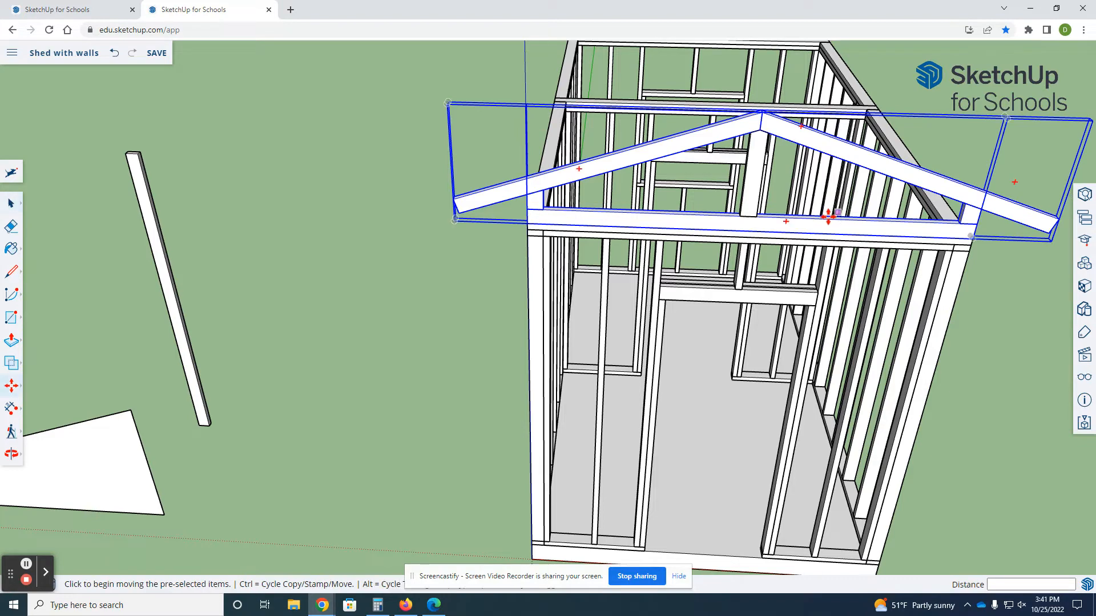
{"action": "left_click", "coordinate": [763, 223]}
{"action": "scroll", "coordinate": [740, 197], "scroll_direction": "down", "scroll_amount": 3}
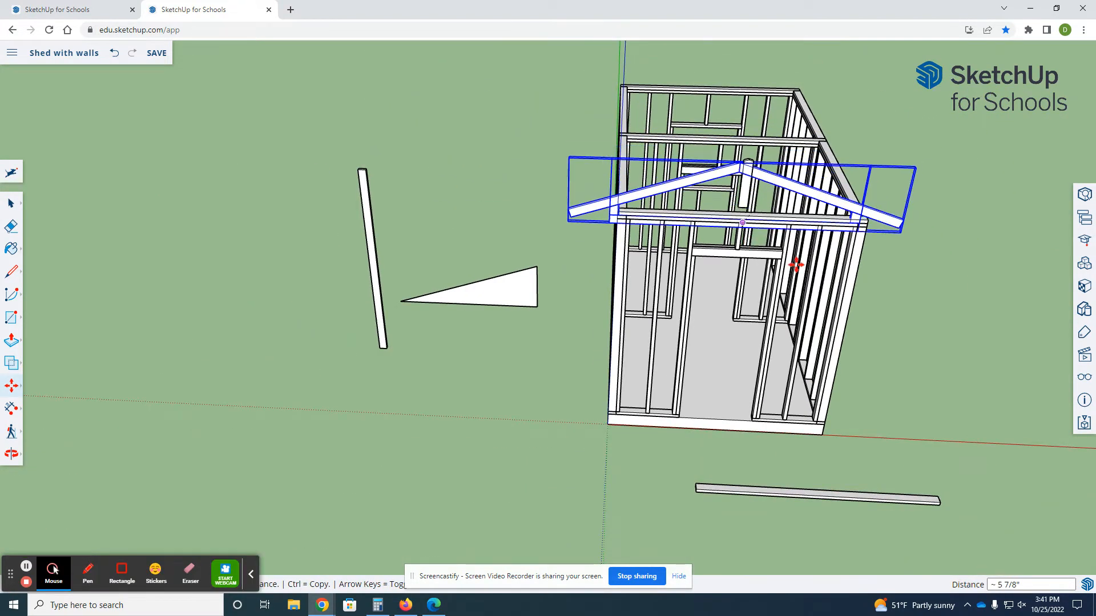
{"action": "left_click", "coordinate": [439, 137]}
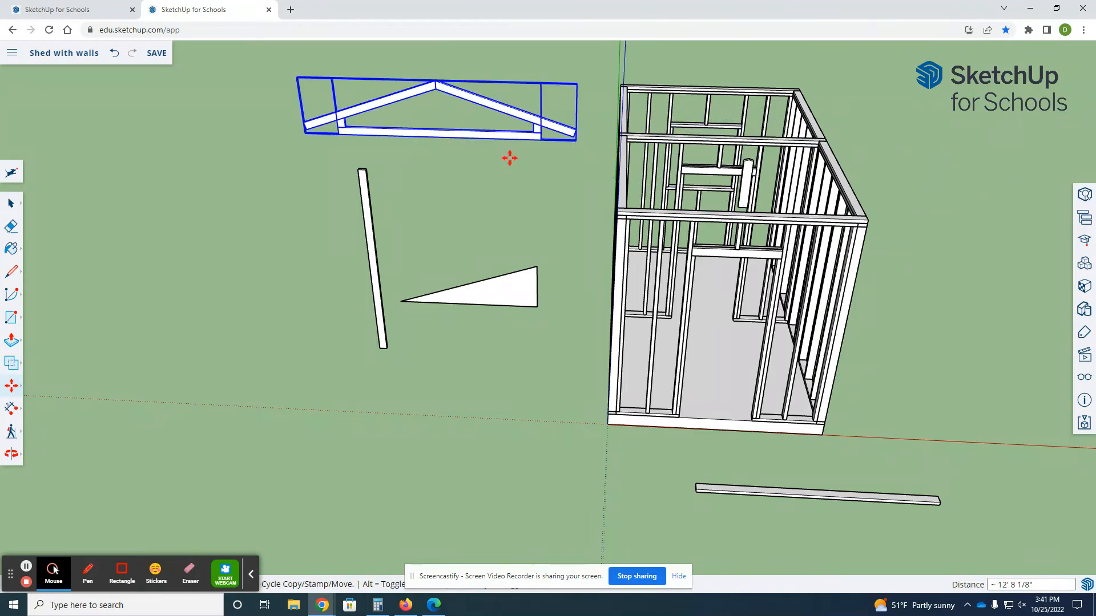
{"action": "key", "text": "ctrl+z"}
- Add the center post to the selection of the two half-trusses
{"action": "scroll", "coordinate": [746, 199], "scroll_direction": "up", "scroll_amount": 3}
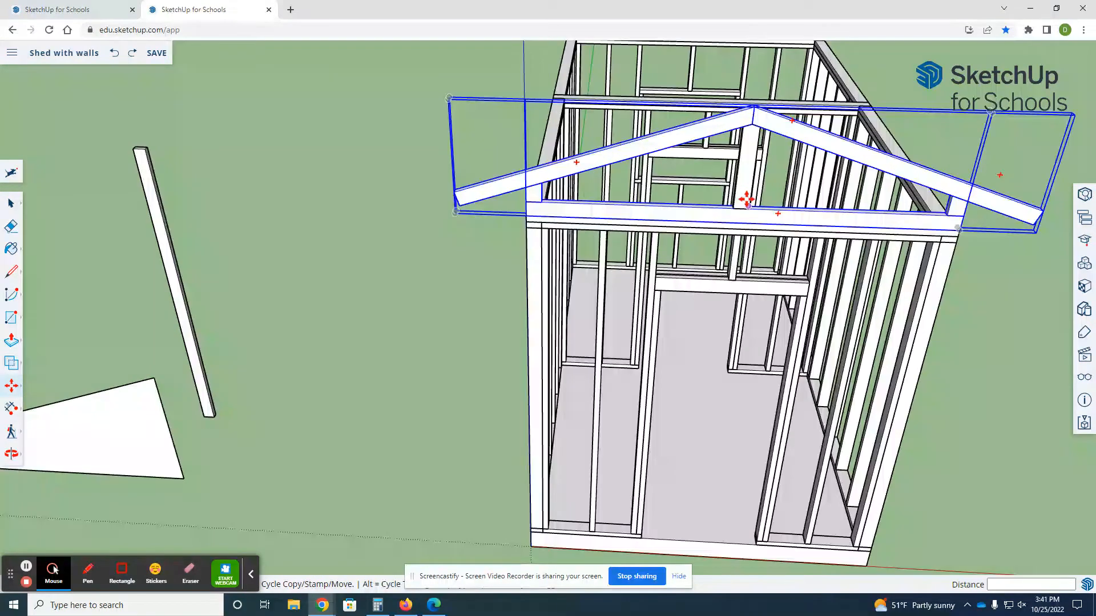
{"action": "key", "text": "space"}
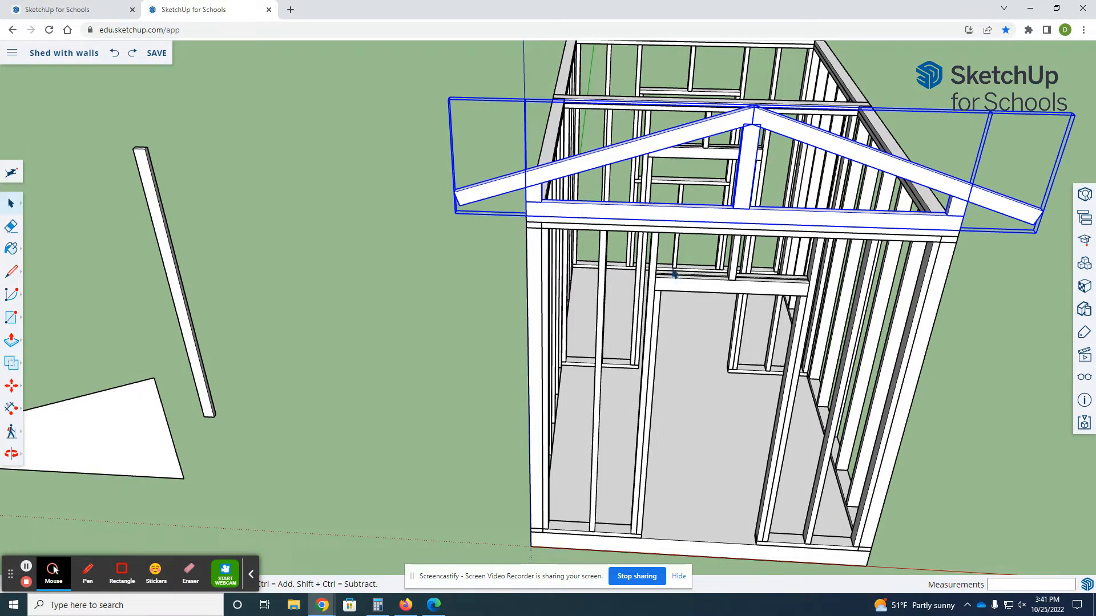
- Move the two half-trusses and the center post together off the shed's front wall to open ground, and clear the selection
{"action": "key", "text": "m"}
{"action": "left_click", "coordinate": [528, 215]}
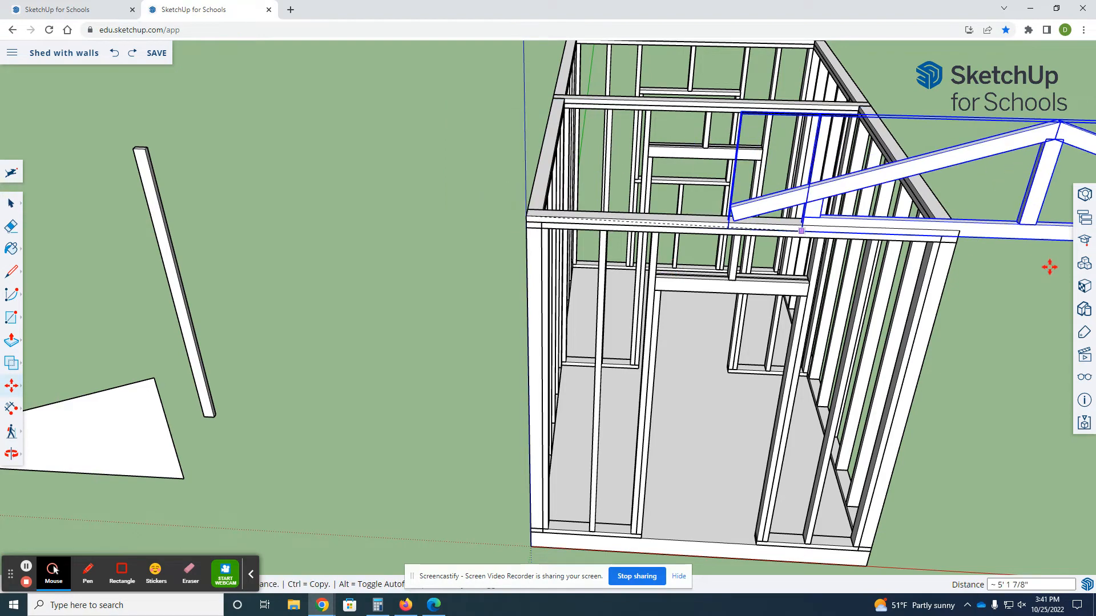
{"action": "scroll", "coordinate": [1048, 266], "scroll_direction": "down", "scroll_amount": 6}
{"action": "left_click", "coordinate": [484, 242]}
{"action": "scroll", "coordinate": [552, 247], "scroll_direction": "up", "scroll_amount": 10}
{"action": "key", "text": "space"}
{"action": "left_click", "coordinate": [418, 176]}
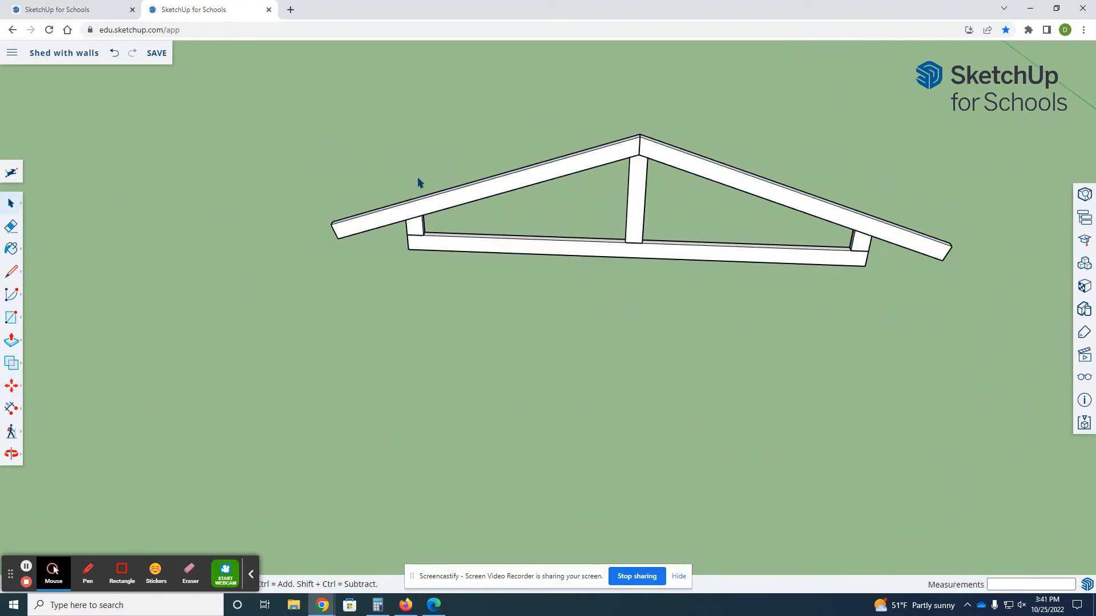
{"action": "scroll", "coordinate": [607, 200], "scroll_direction": "up", "scroll_amount": 2}
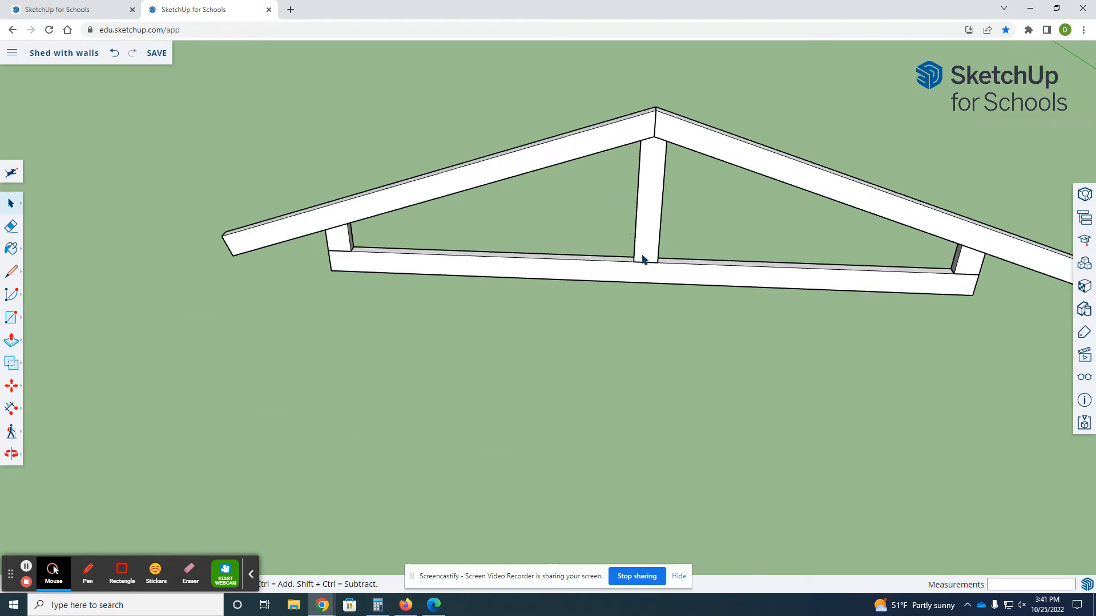
- Try to delete the bottom chord inside the half-truss component, undo the deletion and close the component
{"action": "left_click", "coordinate": [484, 177]}
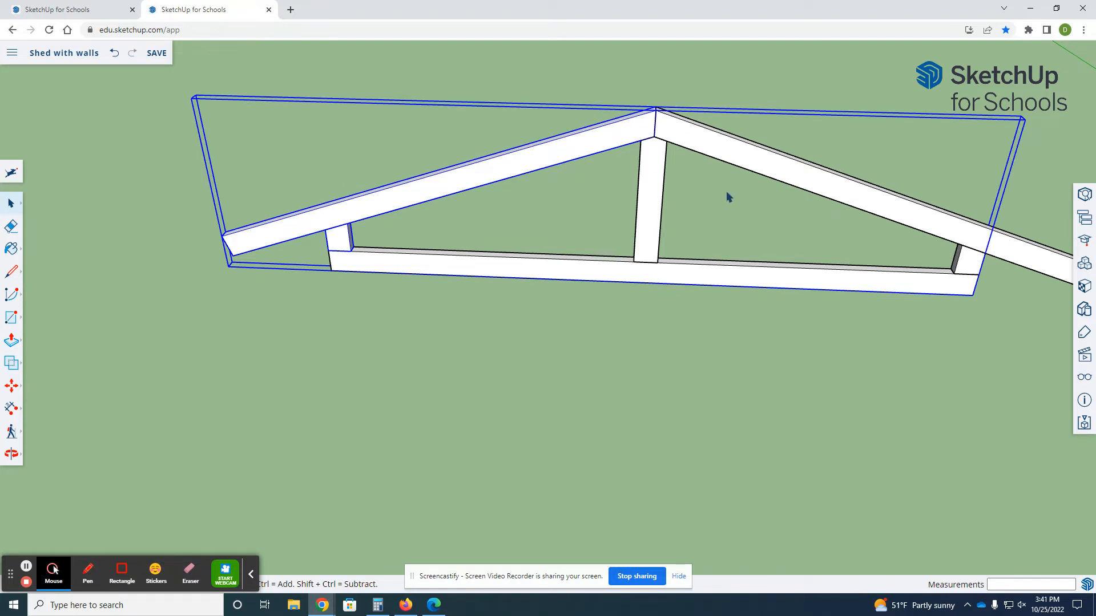
{"action": "double_click", "coordinate": [505, 168]}
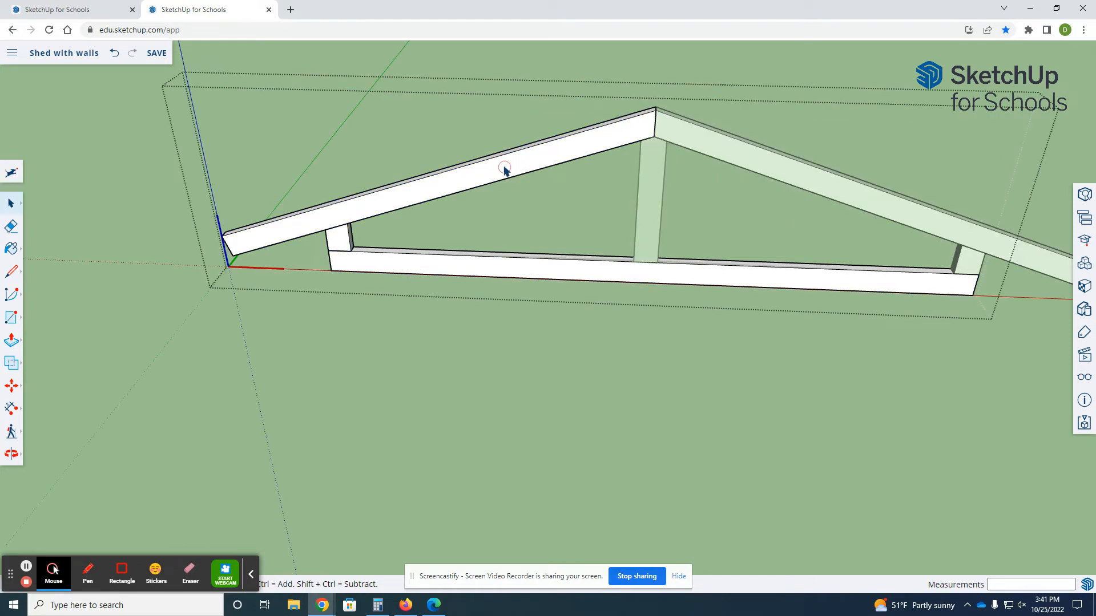
{"action": "left_click", "coordinate": [494, 269]}
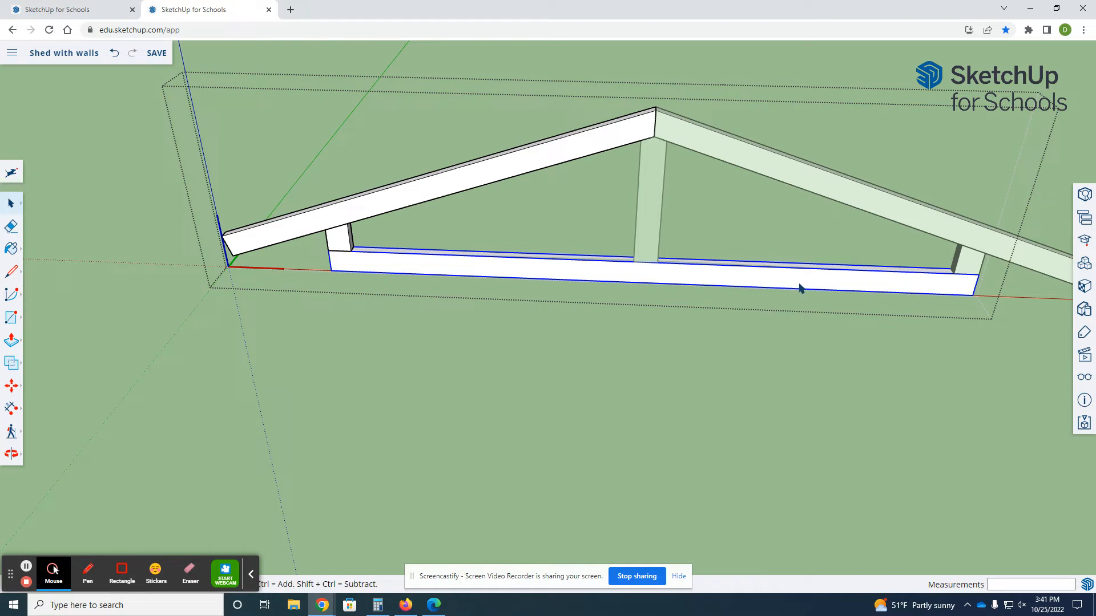
{"action": "right_click", "coordinate": [505, 270]}
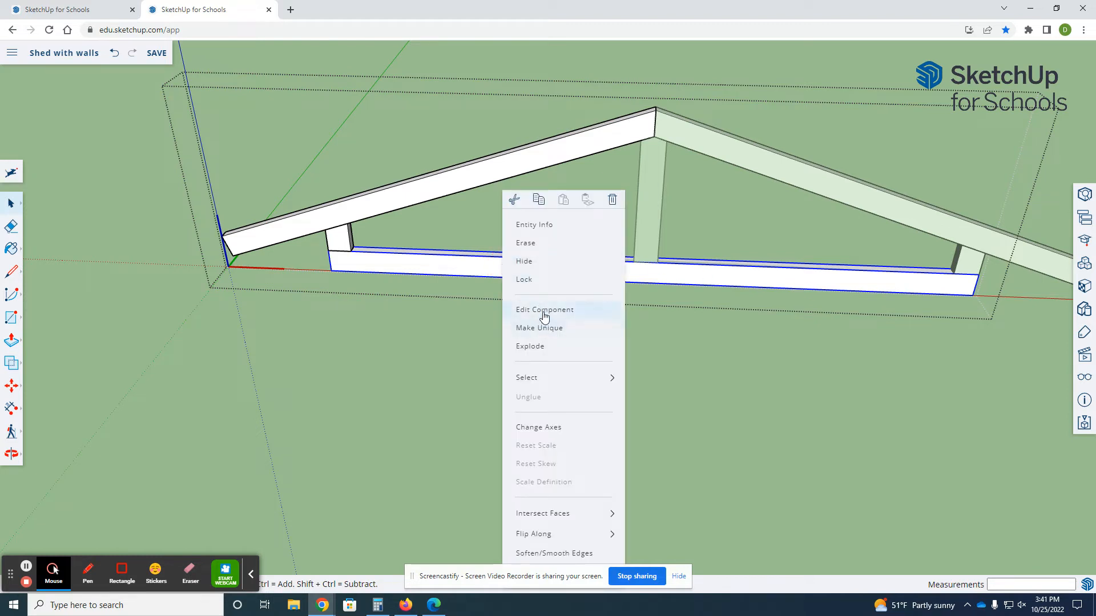
{"action": "left_click", "coordinate": [541, 347]}
{"action": "key", "text": "Delete"}
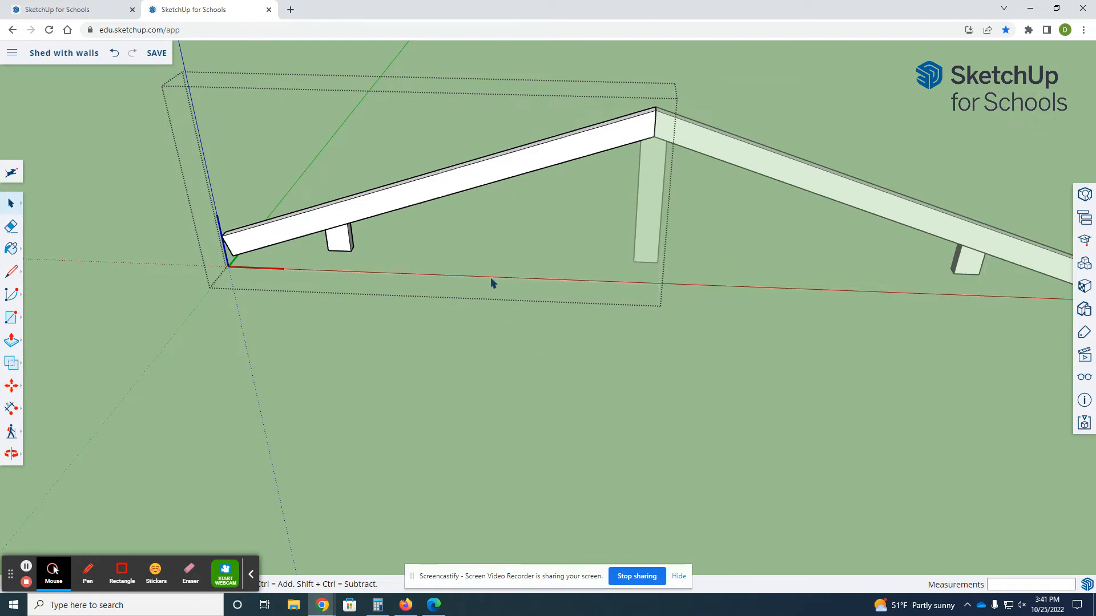
{"action": "key", "text": "ctrl+z"}
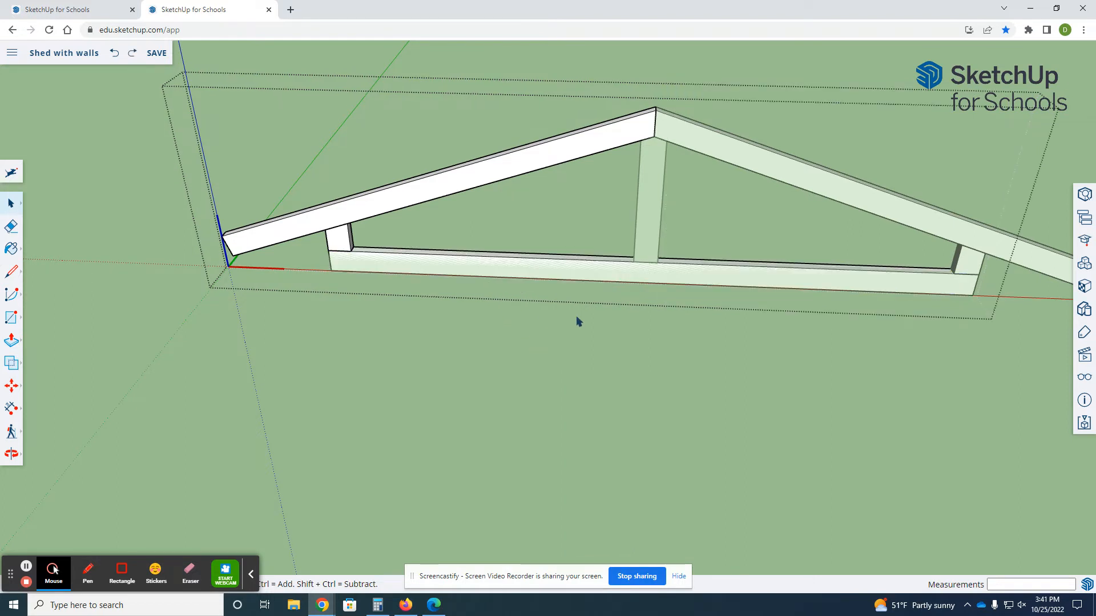
{"action": "left_click", "coordinate": [512, 297]}
{"action": "left_click", "coordinate": [667, 341]}
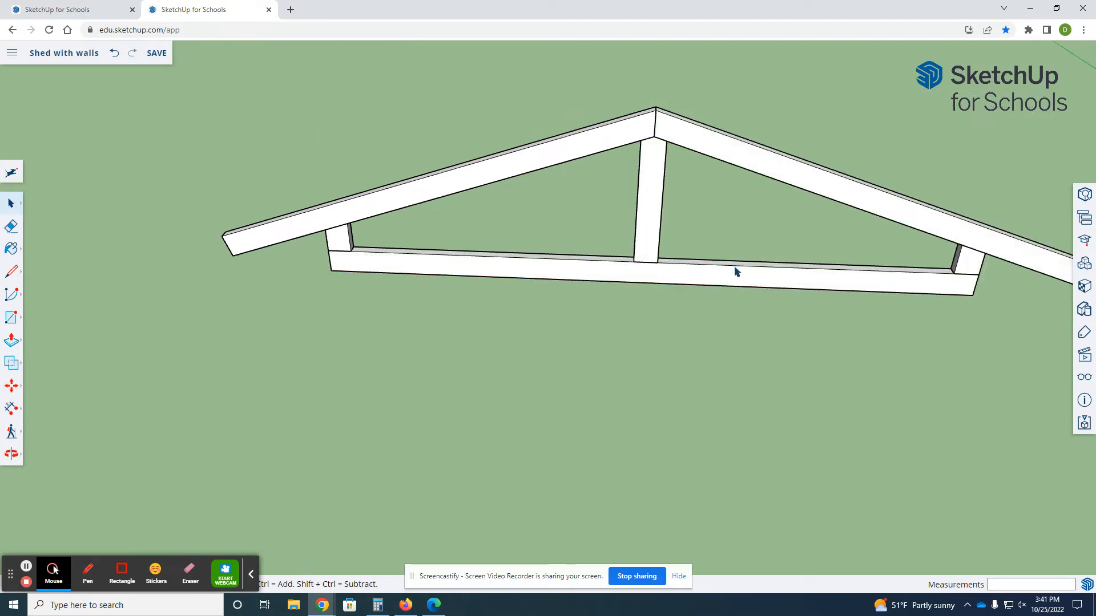
- Try to shift one half-truss away from its mirrored half, undo the shift and clear the selection
{"action": "scroll", "coordinate": [439, 271], "scroll_direction": "up", "scroll_amount": 3}
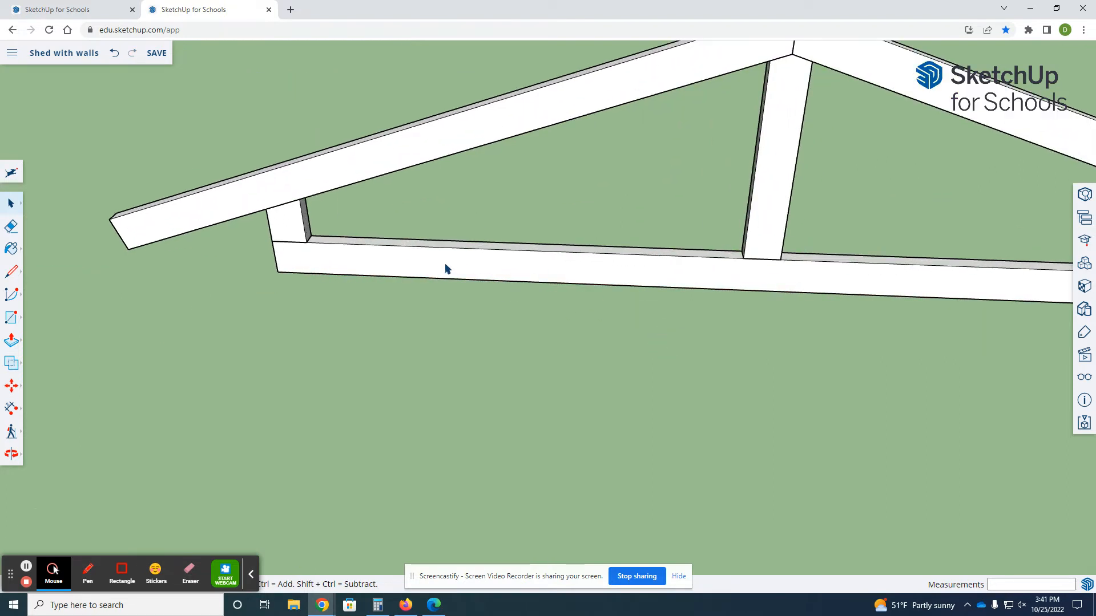
{"action": "left_click", "coordinate": [382, 159]}
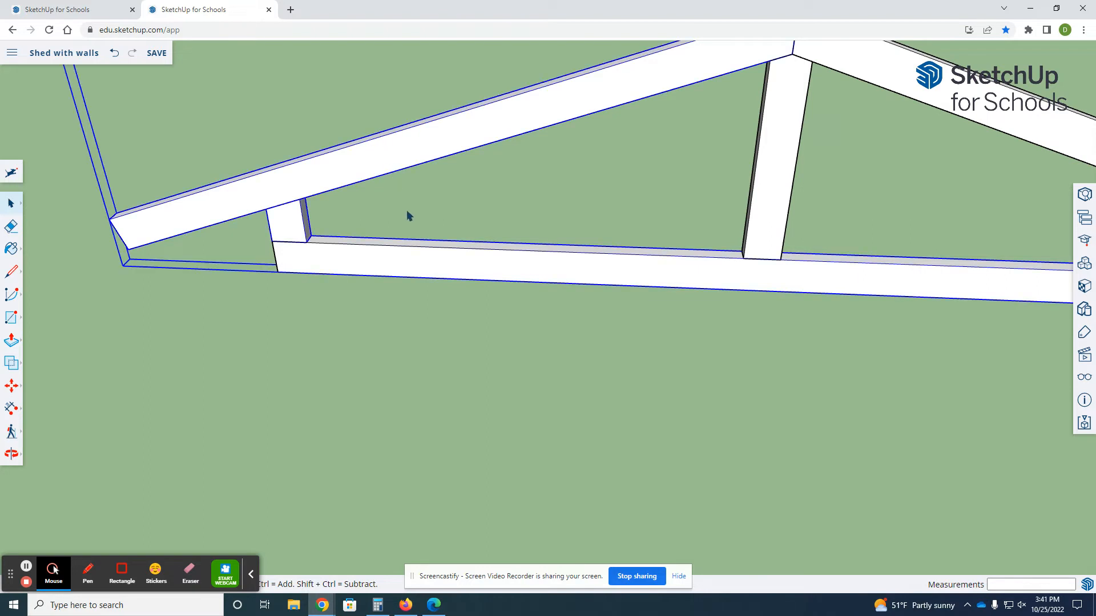
{"action": "left_click", "coordinate": [418, 269]}
{"action": "key", "text": "ctrl"}
{"action": "left_click", "coordinate": [354, 301]}
{"action": "scroll", "coordinate": [473, 279], "scroll_direction": "down", "scroll_amount": 4}
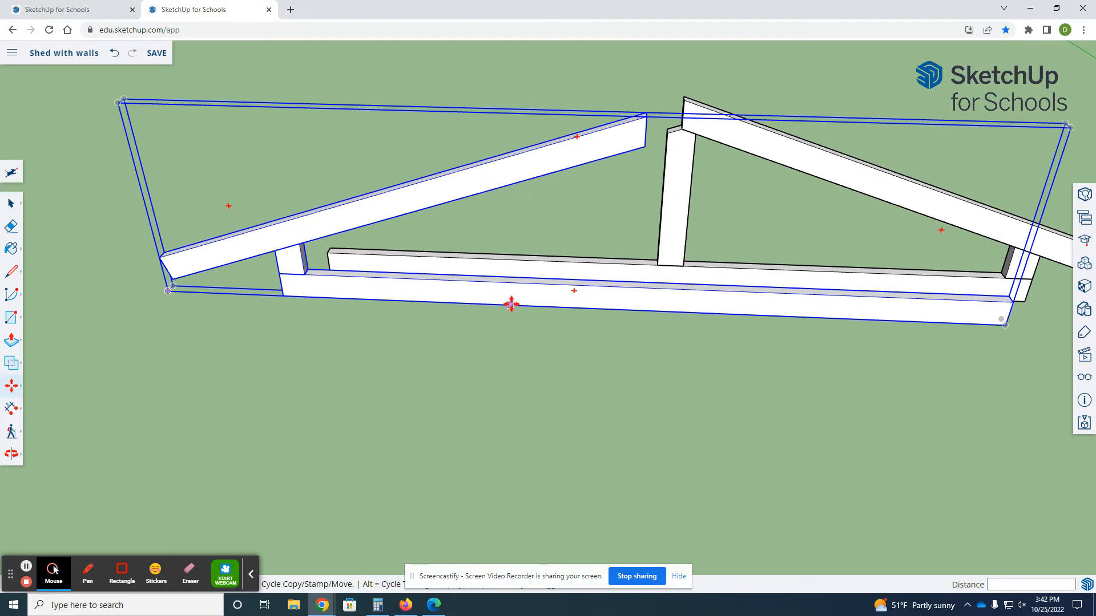
{"action": "key", "text": "ctrl+z"}
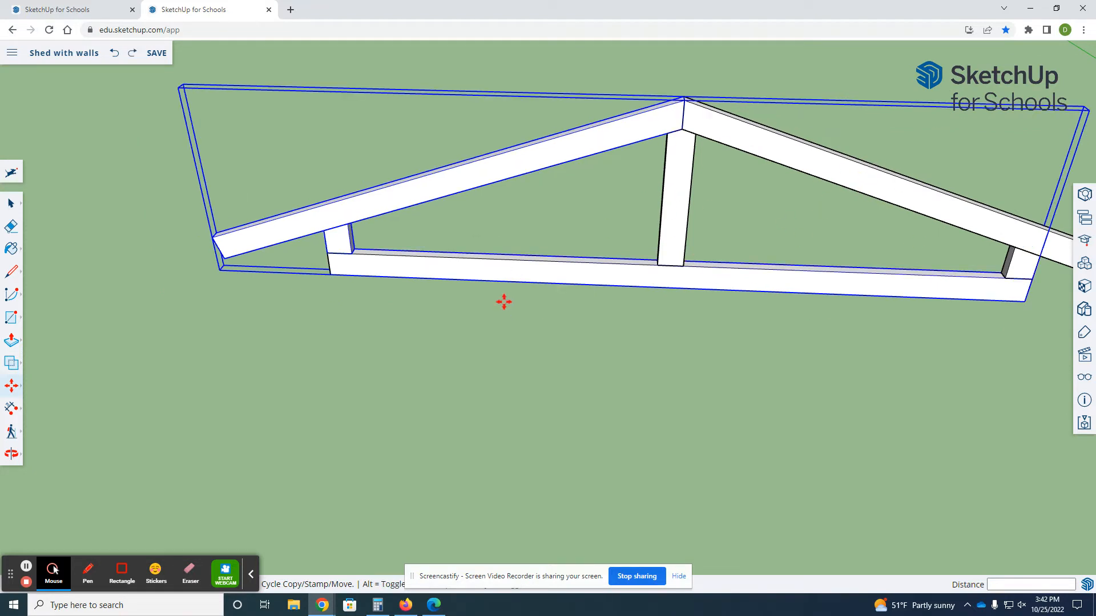
{"action": "key", "text": "space"}
{"action": "left_click", "coordinate": [537, 287]}
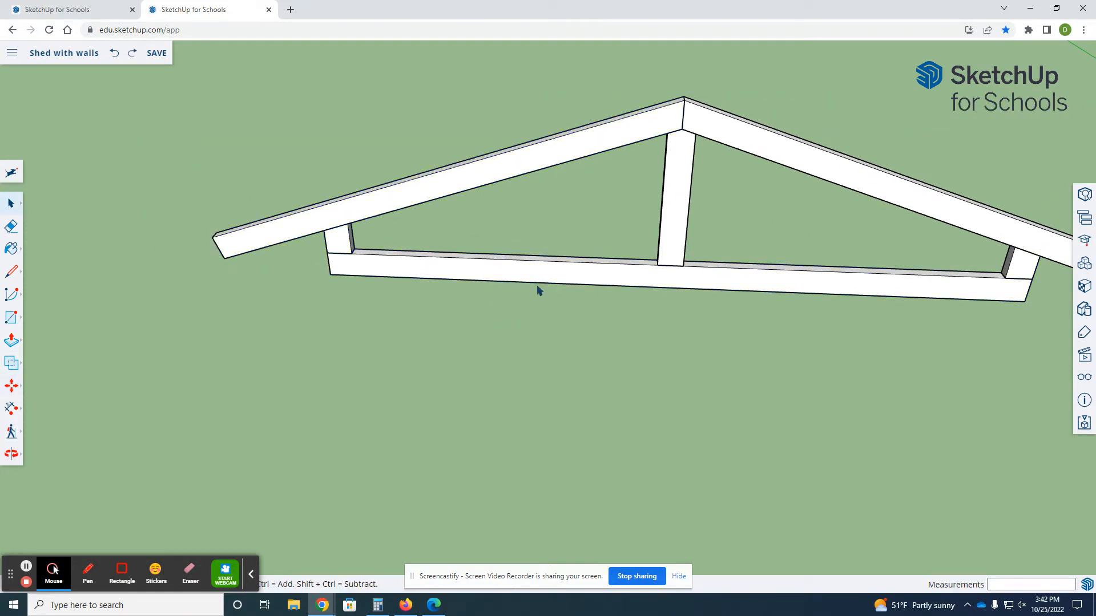
{"action": "double_click", "coordinate": [510, 172]}
{"action": "scroll", "coordinate": [612, 206], "scroll_direction": "up", "scroll_amount": 1}
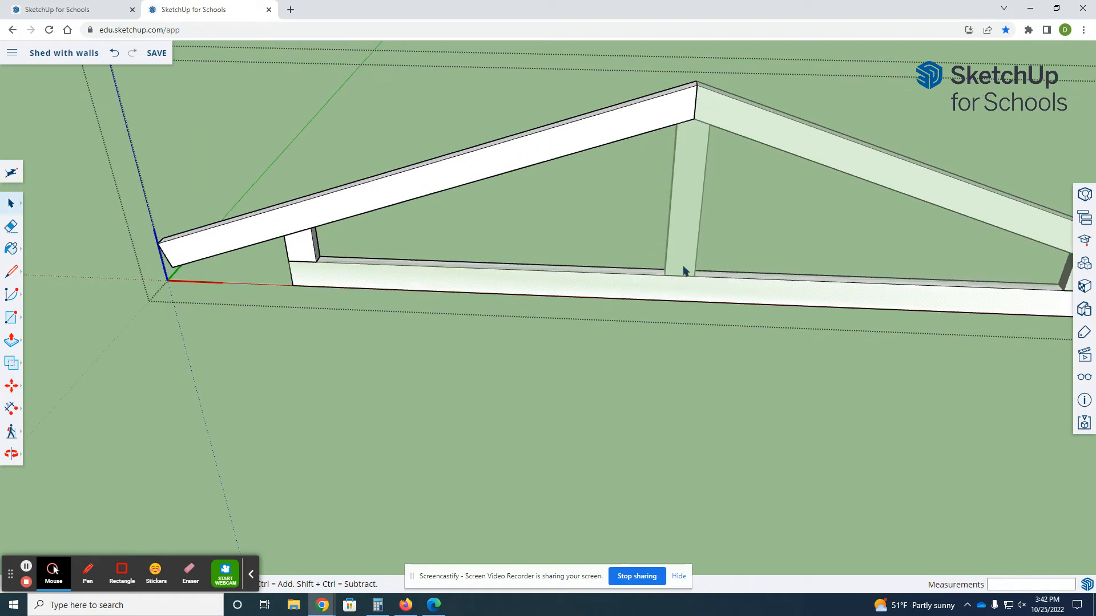
{"action": "scroll", "coordinate": [683, 264], "scroll_direction": "up", "scroll_amount": 2}
{"action": "scroll", "coordinate": [687, 278], "scroll_direction": "down", "scroll_amount": 6}
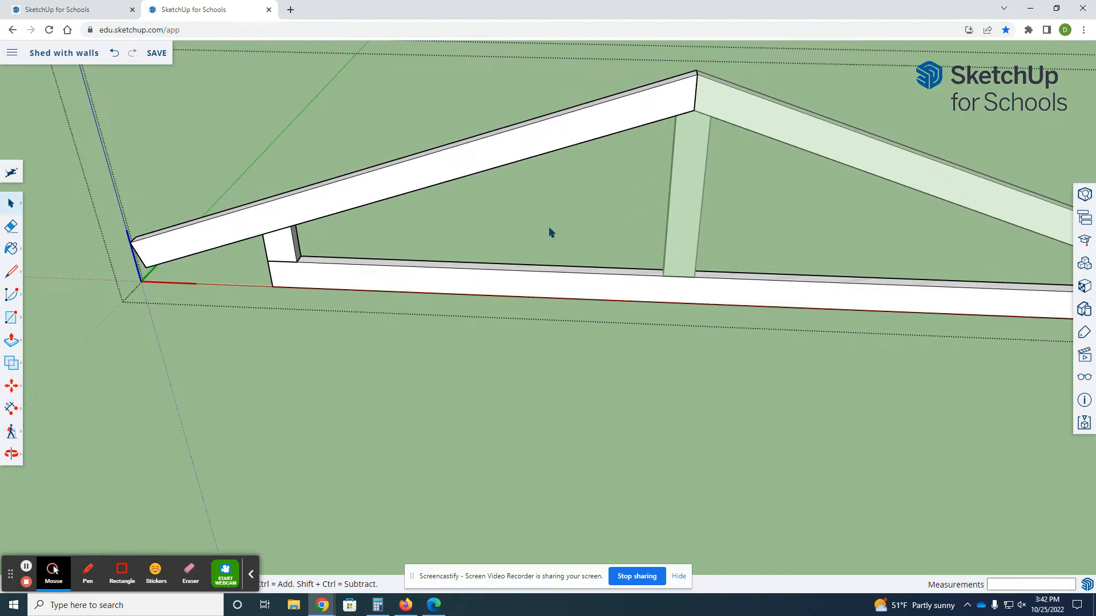
{"action": "scroll", "coordinate": [551, 234], "scroll_direction": "down", "scroll_amount": 3}
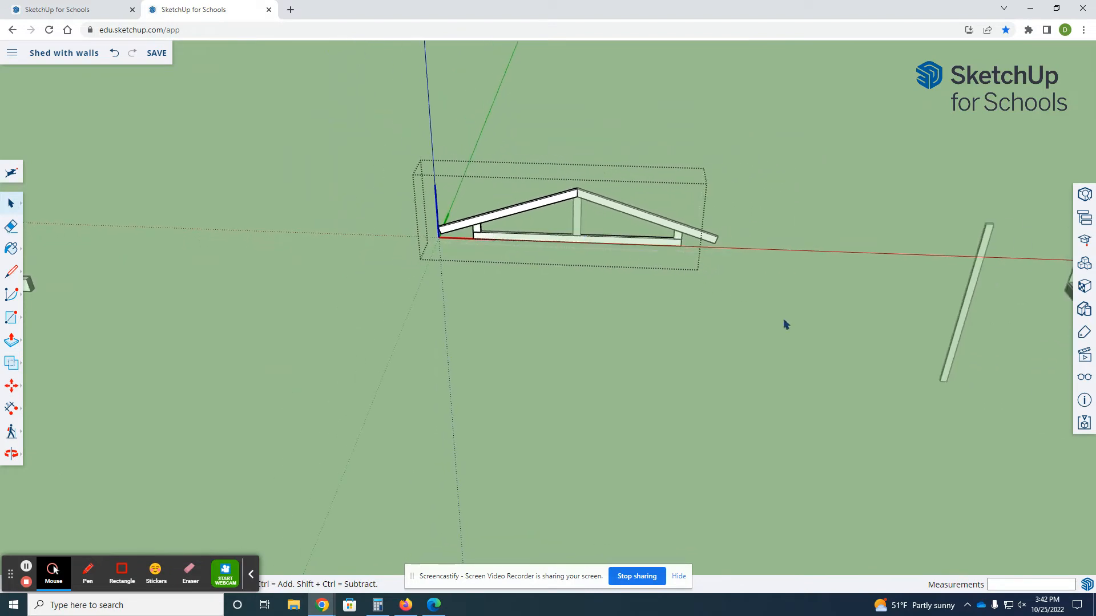
{"action": "left_click", "coordinate": [947, 366]}
{"action": "left_click", "coordinate": [947, 366]}
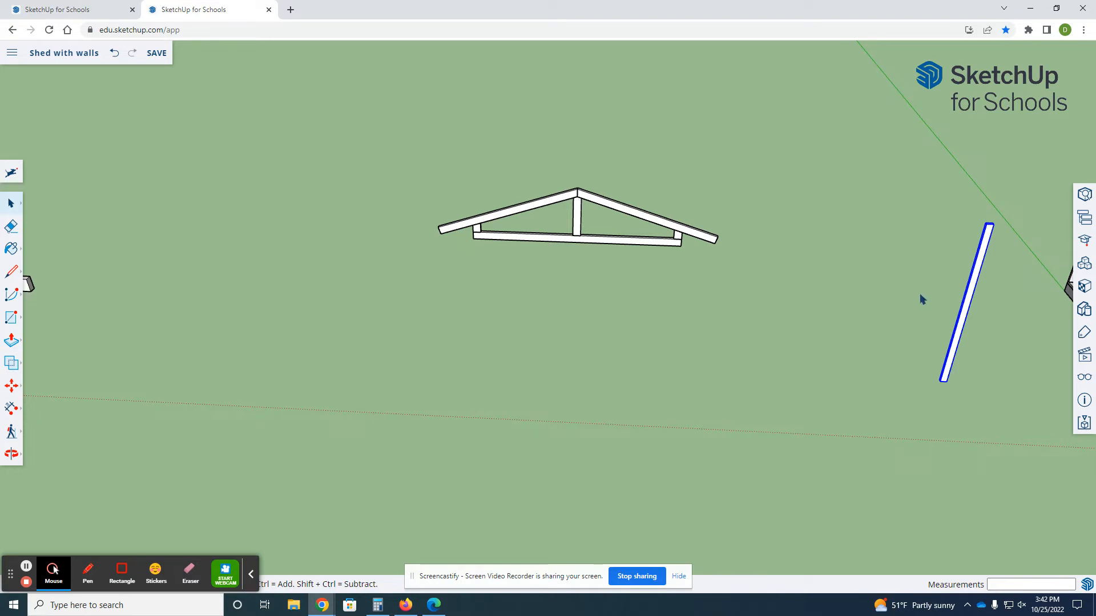
{"action": "left_click", "coordinate": [554, 203]}
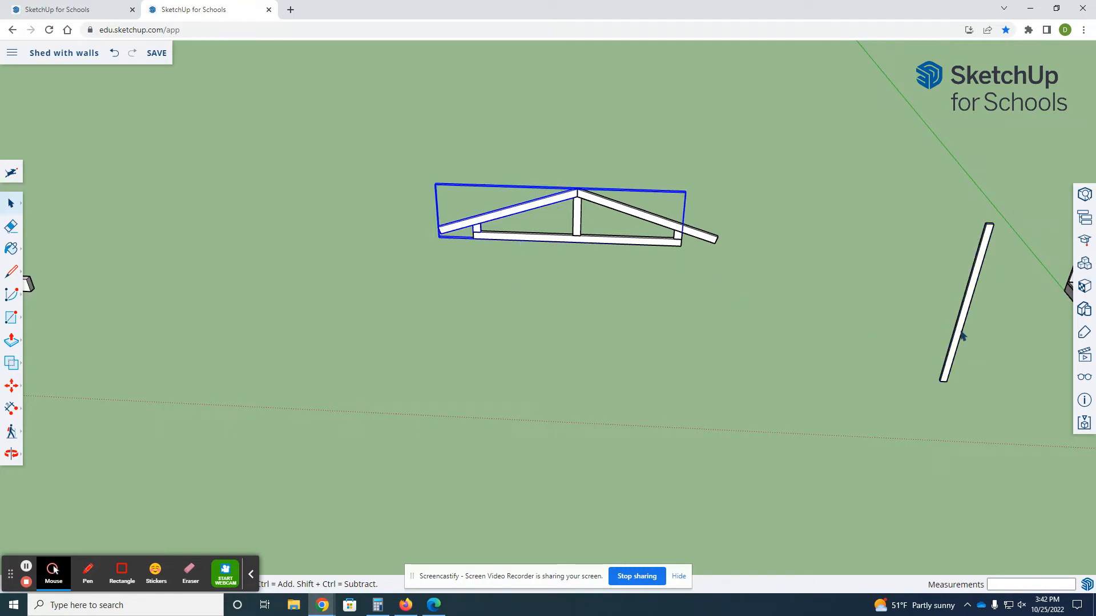
- Inside the half-truss component, copy the short heel block about 2' 2 1/4" along the bottom chord toward the center post
{"action": "double_click", "coordinate": [526, 213]}
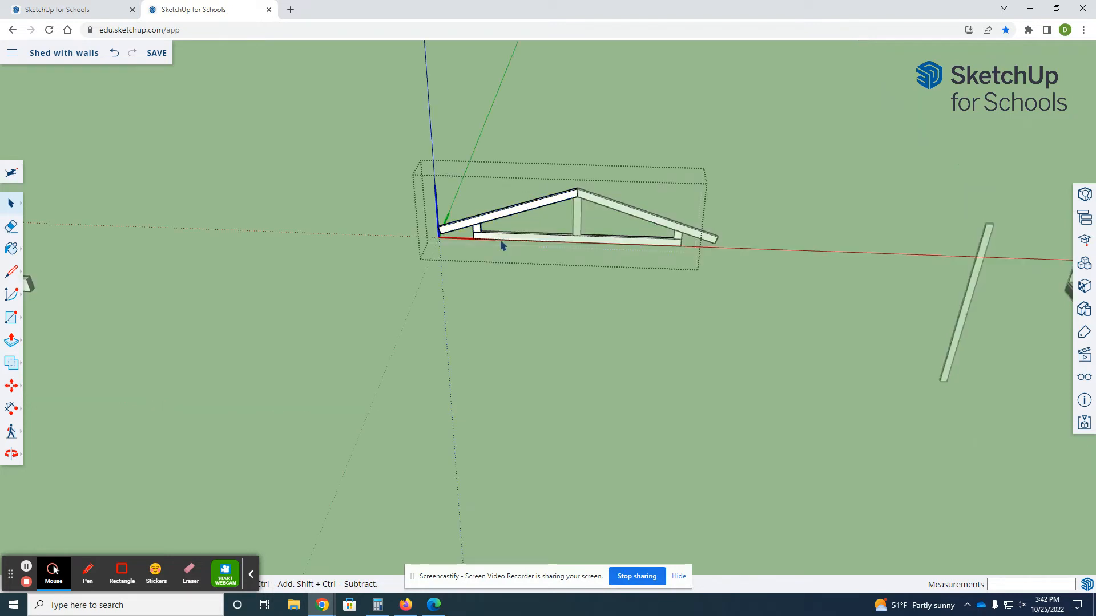
{"action": "scroll", "coordinate": [493, 235], "scroll_direction": "up", "scroll_amount": 3}
{"action": "key", "text": "m"}
{"action": "key", "text": "ctrl"}
{"action": "left_click", "coordinate": [463, 227]}
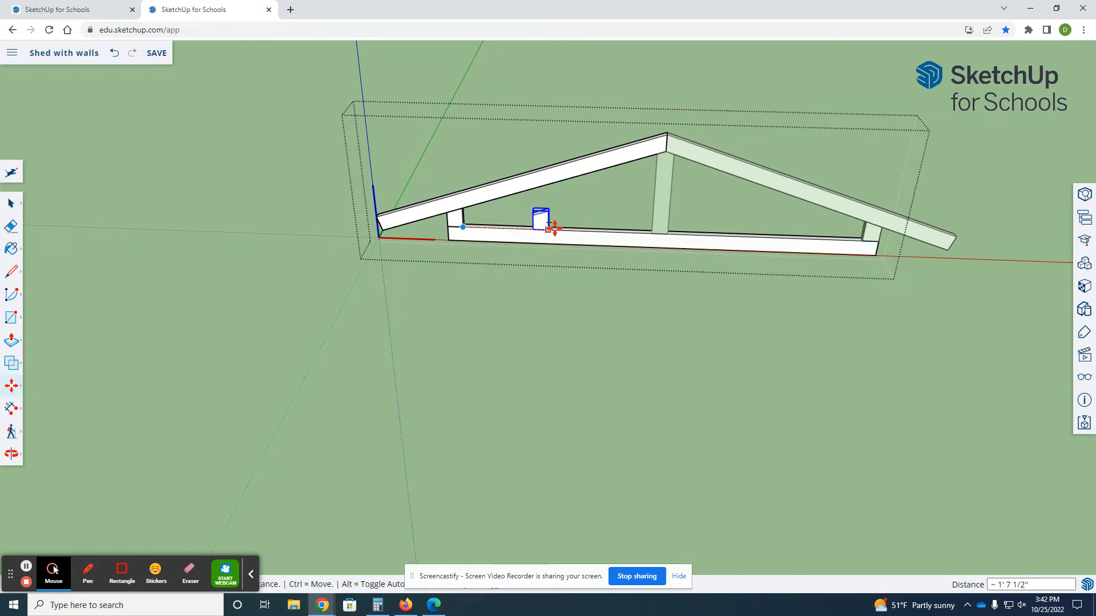
{"action": "left_click", "coordinate": [578, 229]}
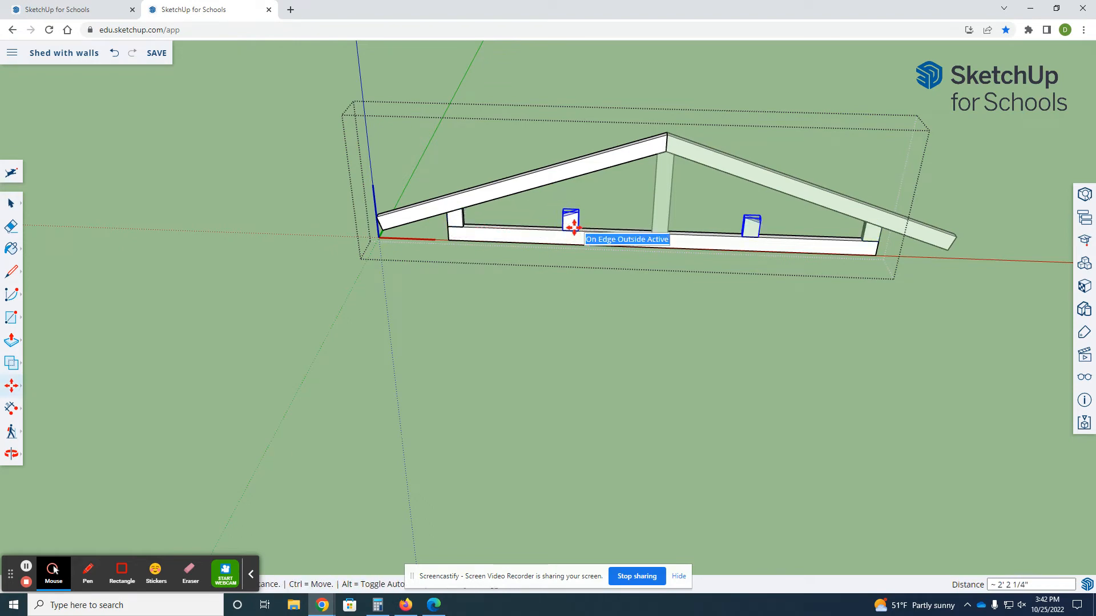
{"action": "scroll", "coordinate": [573, 226], "scroll_direction": "up", "scroll_amount": 5}
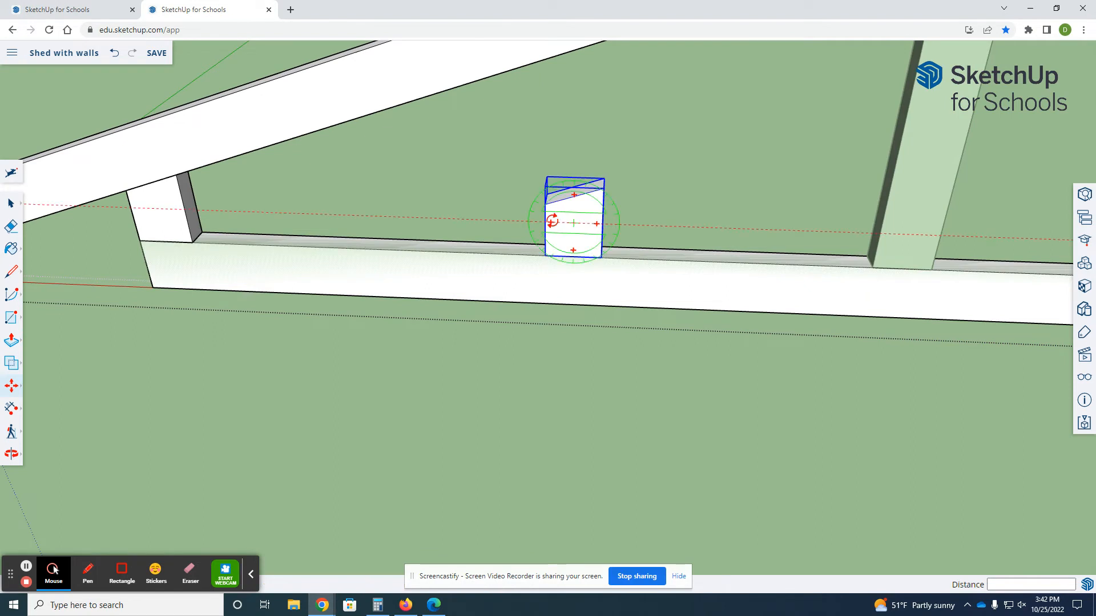
- Try to square off the copied block's sloped top by cutting its wedge away through the 1 1/2" thickness, and undo the cut
{"action": "scroll", "coordinate": [551, 218], "scroll_direction": "up", "scroll_amount": 3}
{"action": "key", "text": "space"}
{"action": "double_click", "coordinate": [565, 218]}
{"action": "key", "text": "l"}
{"action": "left_click", "coordinate": [542, 199]}
{"action": "left_click", "coordinate": [631, 200]}
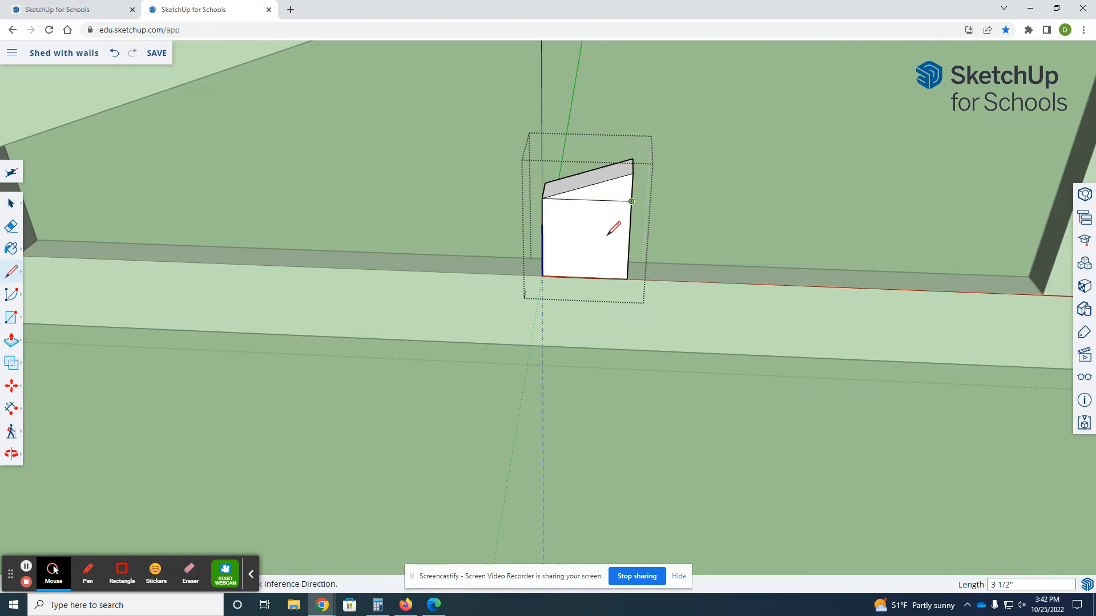
{"action": "key", "text": "p"}
{"action": "left_click", "coordinate": [603, 201]}
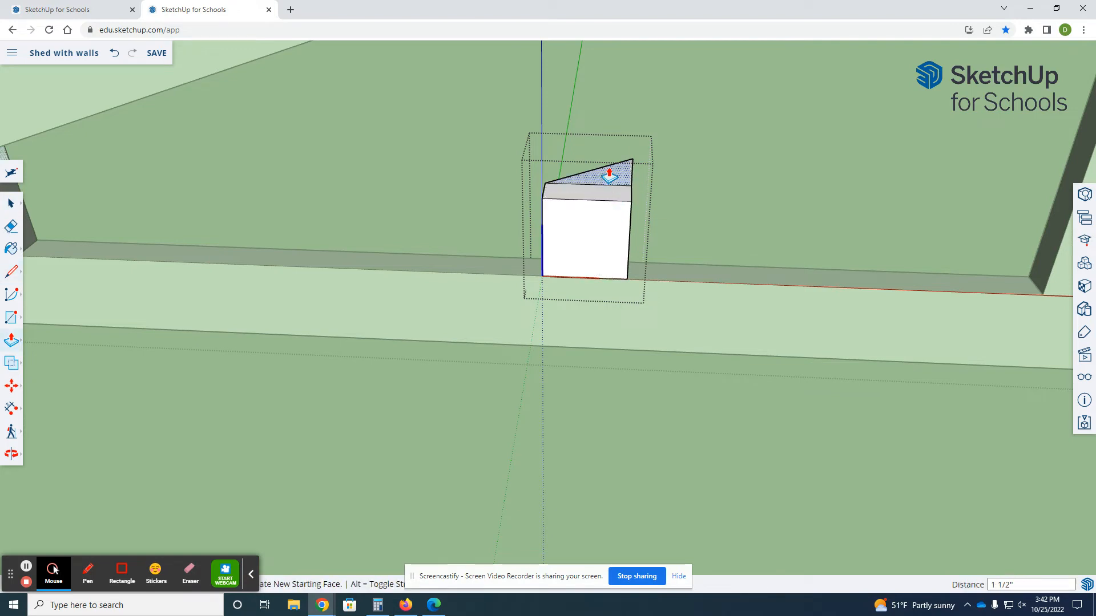
{"action": "scroll", "coordinate": [525, 303], "scroll_direction": "down", "scroll_amount": 3}
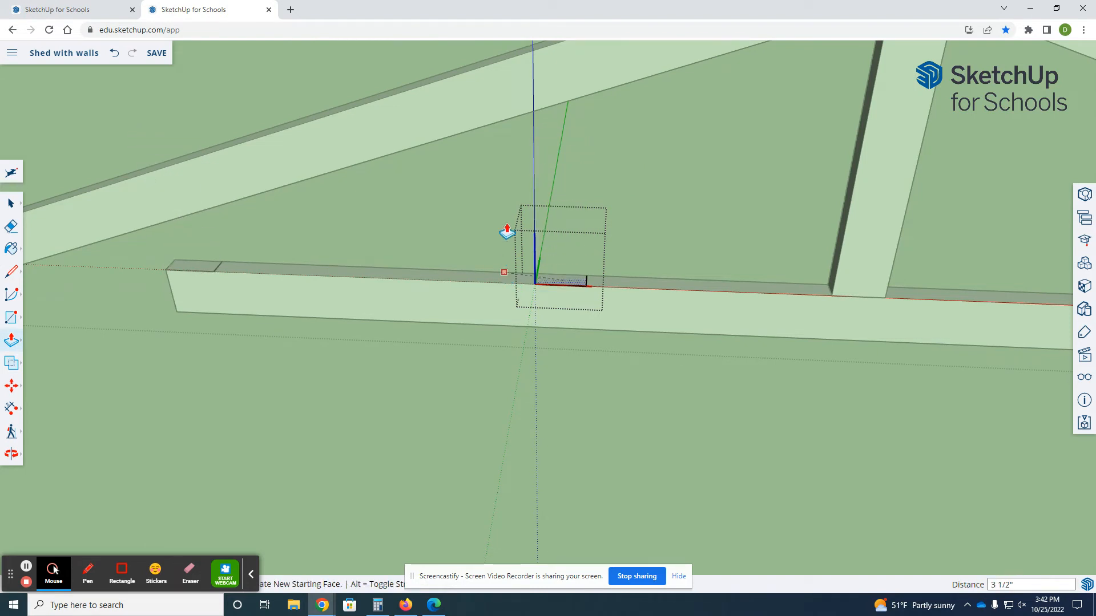
{"action": "key", "text": "space"}
{"action": "left_click", "coordinate": [604, 177]}
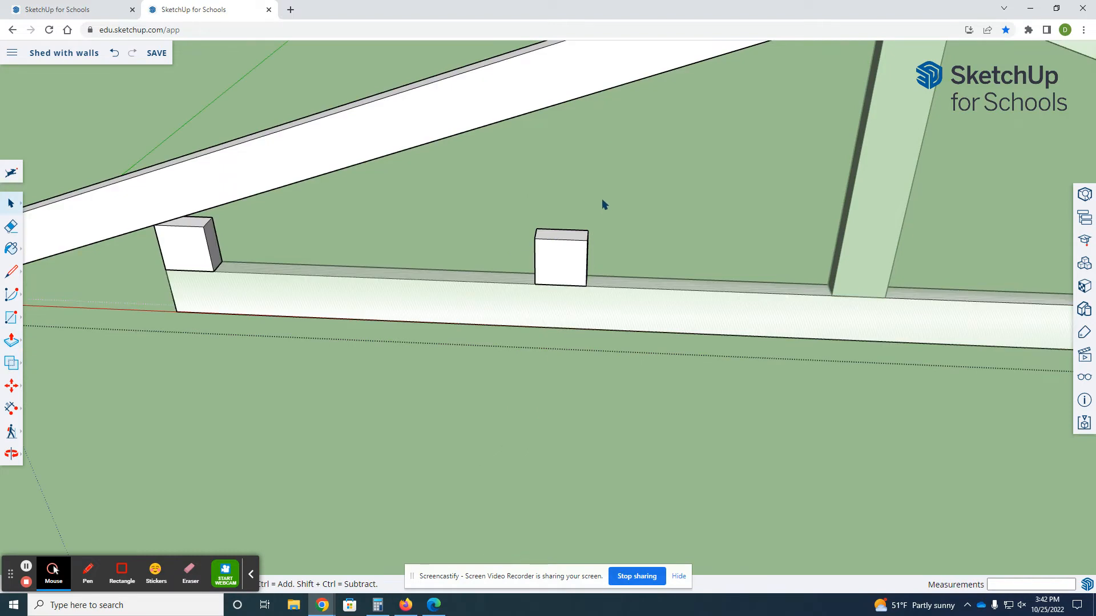
{"action": "key", "text": "ctrl+z"}
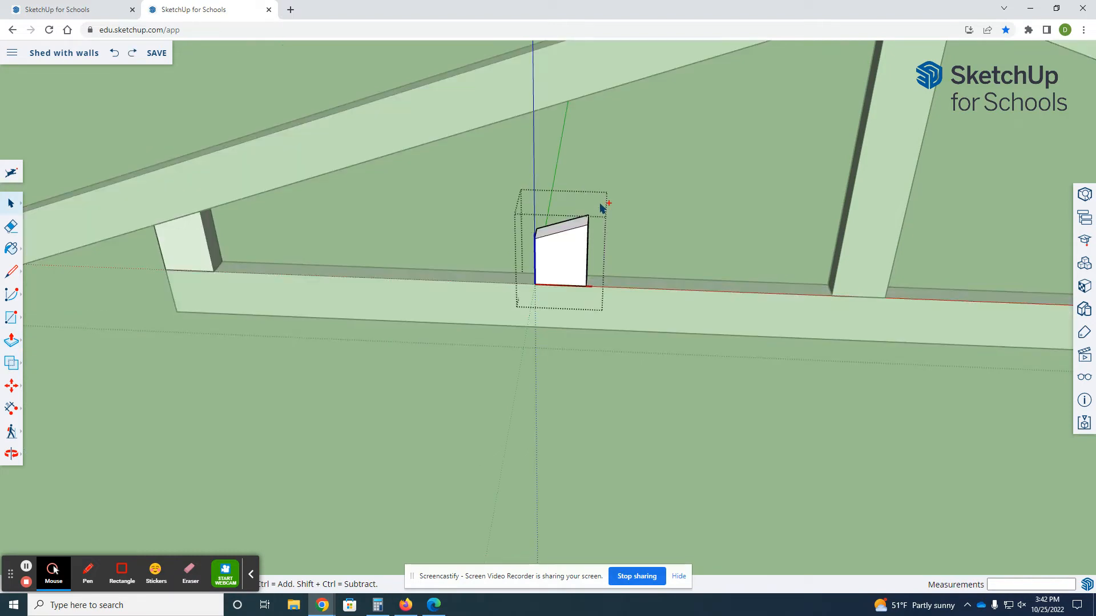
- Make the copied block on the bottom chord a unique component
{"action": "left_click", "coordinate": [566, 191]}
{"action": "left_click", "coordinate": [576, 250]}
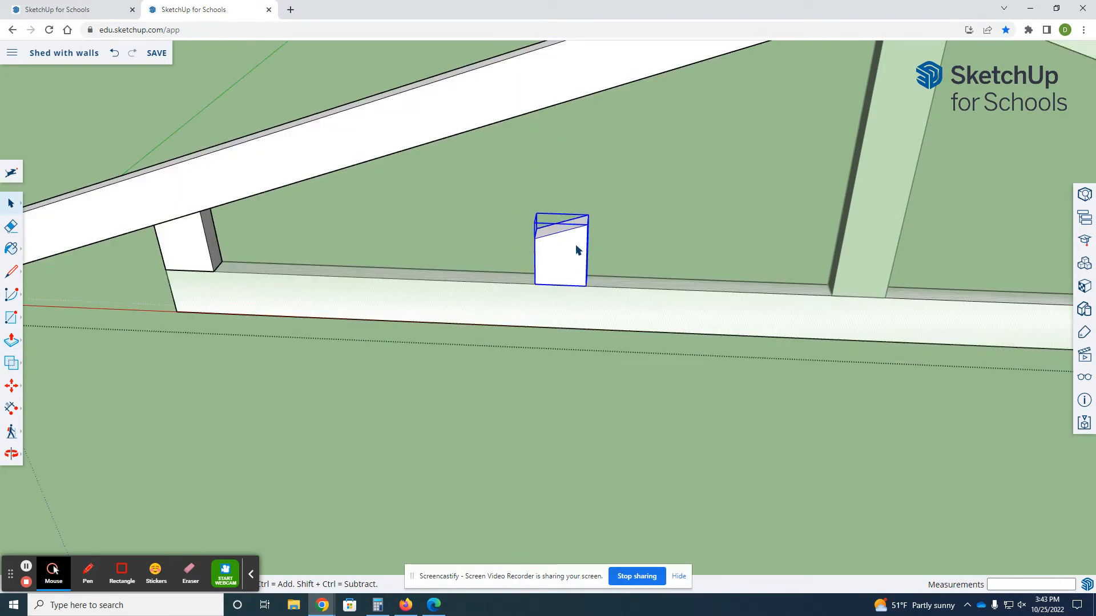
{"action": "right_click", "coordinate": [577, 249]}
{"action": "left_click", "coordinate": [622, 331]}
- Square off the unique block by drawing a level line across its face and pushing the wedge above through 1 1/2", and close the block
{"action": "double_click", "coordinate": [564, 249]}
{"action": "scroll", "coordinate": [559, 241], "scroll_direction": "up", "scroll_amount": 4}
{"action": "key", "text": "l"}
{"action": "left_click", "coordinate": [520, 240]}
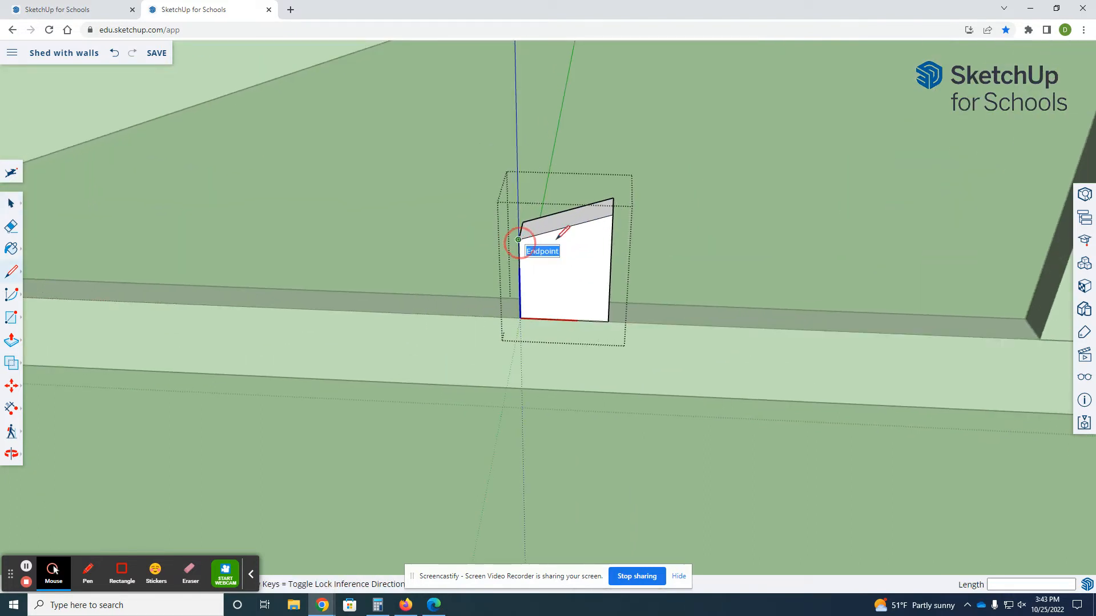
{"action": "left_click", "coordinate": [611, 243]}
{"action": "key", "text": "p"}
{"action": "left_click", "coordinate": [604, 214]}
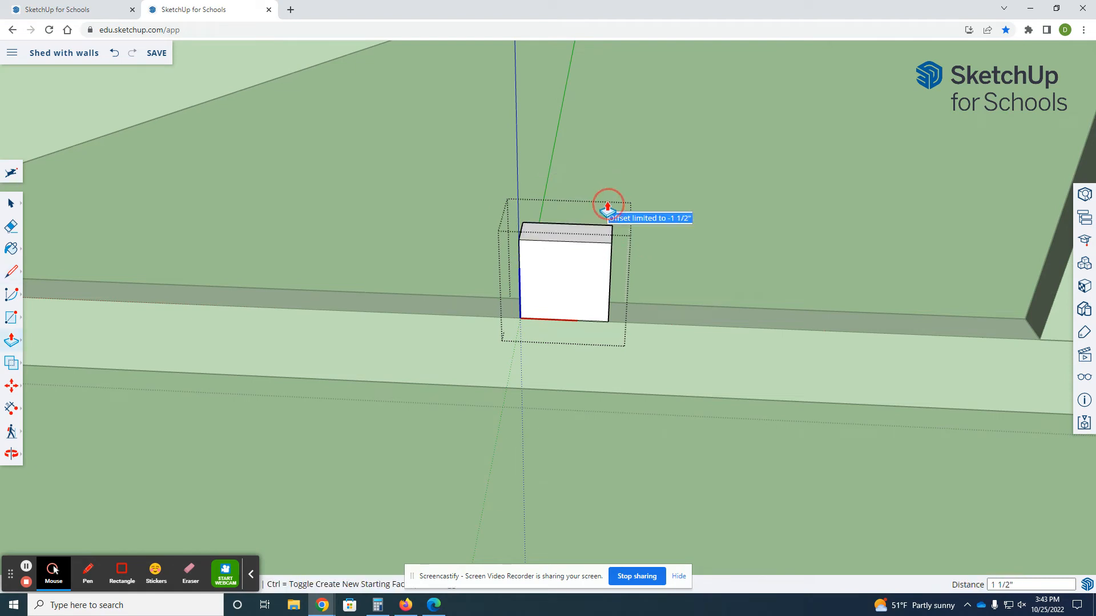
{"action": "key", "text": "space"}
{"action": "left_click", "coordinate": [622, 162]}
{"action": "scroll", "coordinate": [546, 288], "scroll_direction": "down", "scroll_amount": 2}
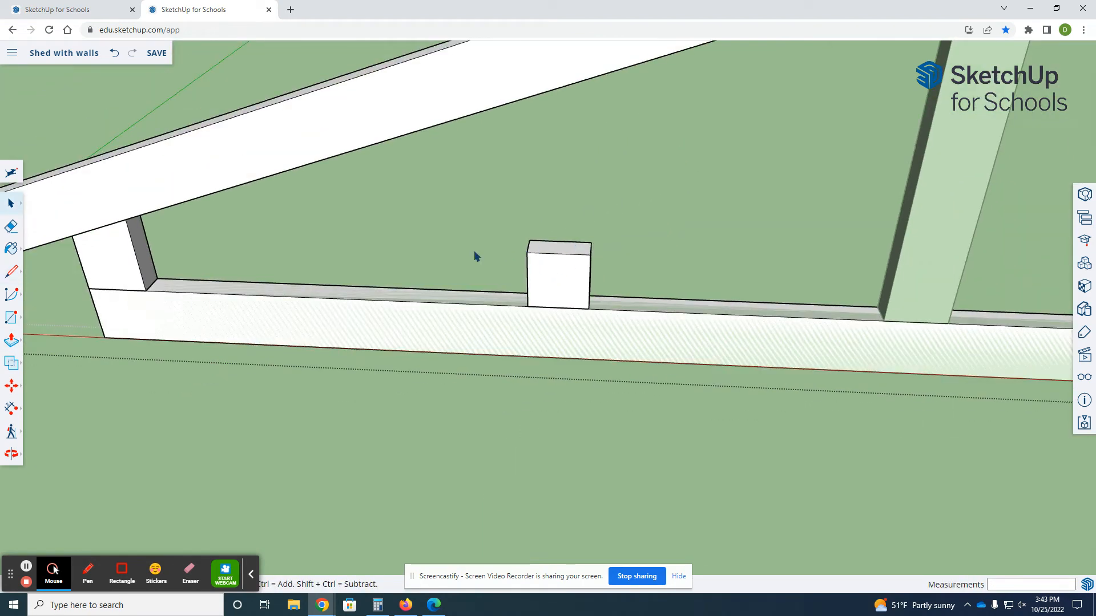
{"action": "scroll", "coordinate": [548, 288], "scroll_direction": "down", "scroll_amount": 3}
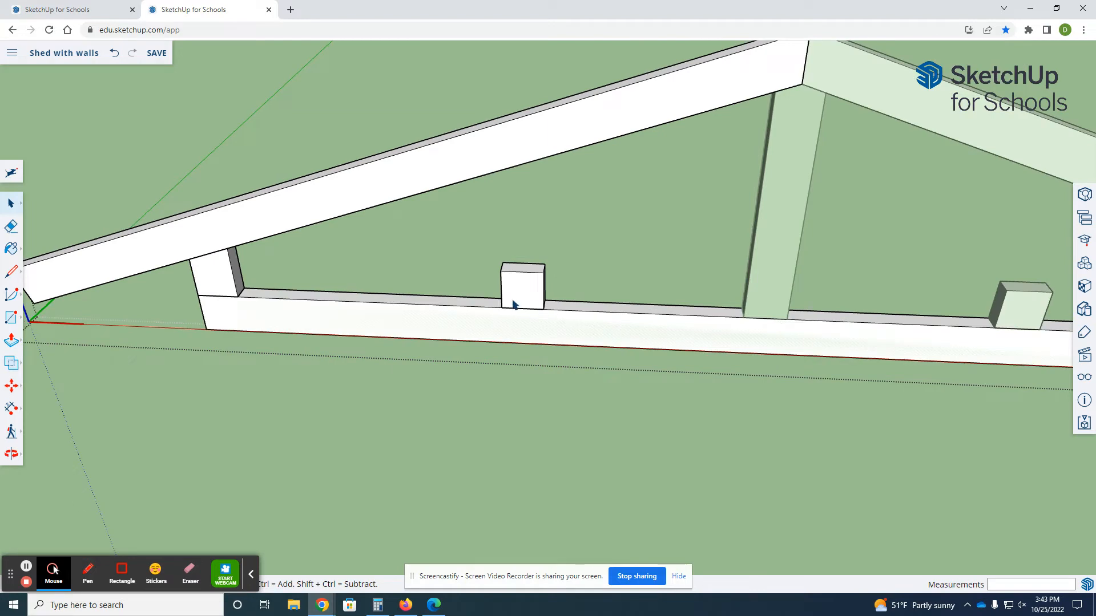
{"action": "scroll", "coordinate": [684, 379], "scroll_direction": "down", "scroll_amount": 4}
{"action": "scroll", "coordinate": [684, 381], "scroll_direction": "down", "scroll_amount": 2}
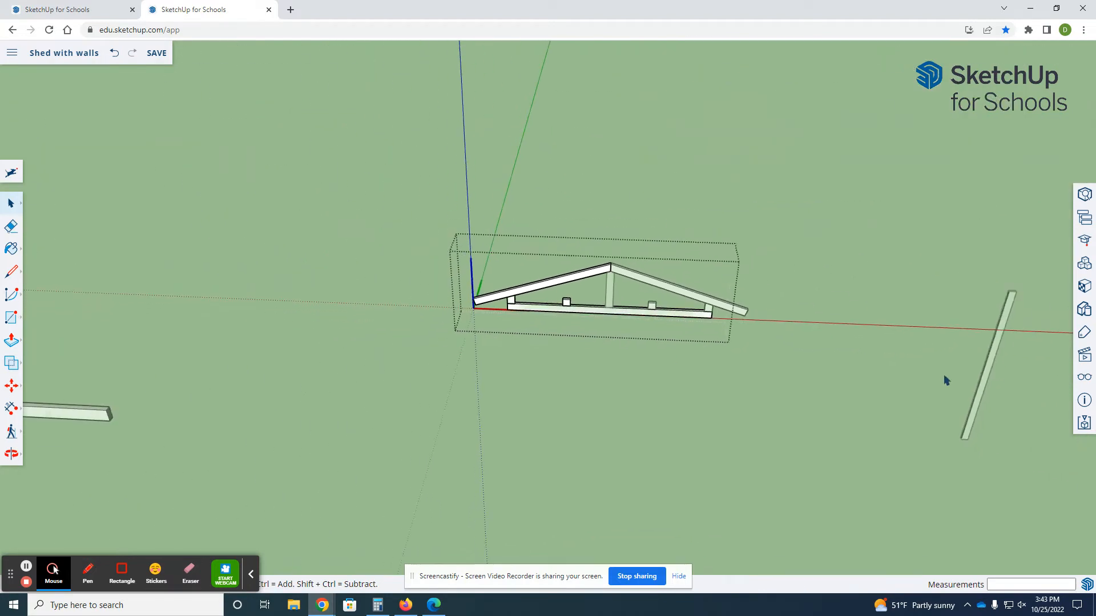
- Try to paste a copy of the loose long 2x4 into the half-truss component, and undo the paste
{"action": "left_click", "coordinate": [767, 448]}
{"action": "left_click", "coordinate": [973, 421]}
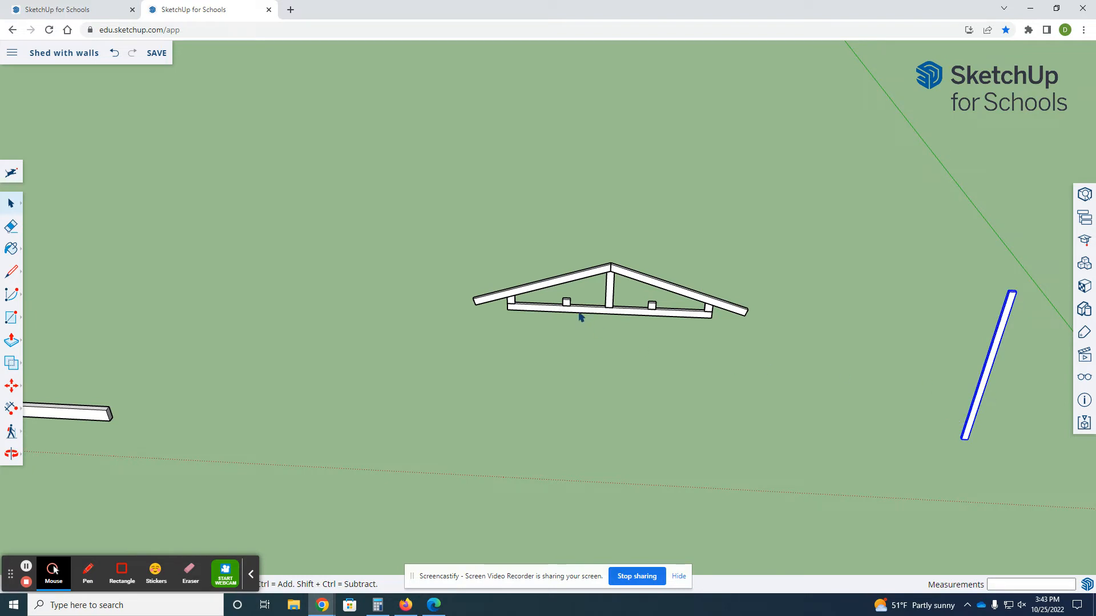
{"action": "double_click", "coordinate": [552, 290]}
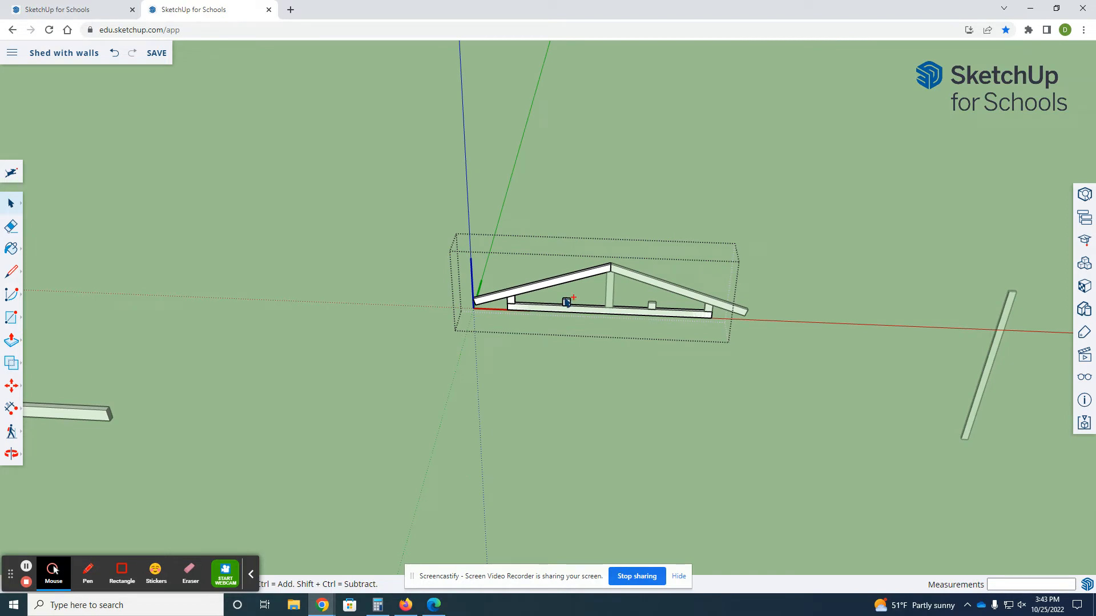
{"action": "key", "text": "ctrl+v"}
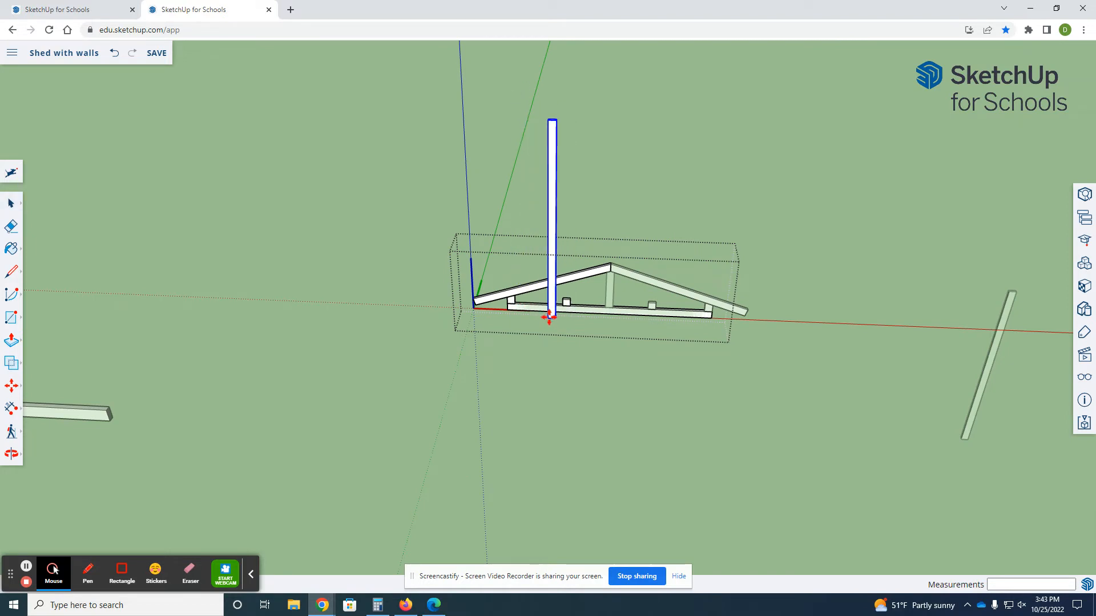
{"action": "left_click", "coordinate": [548, 317]}
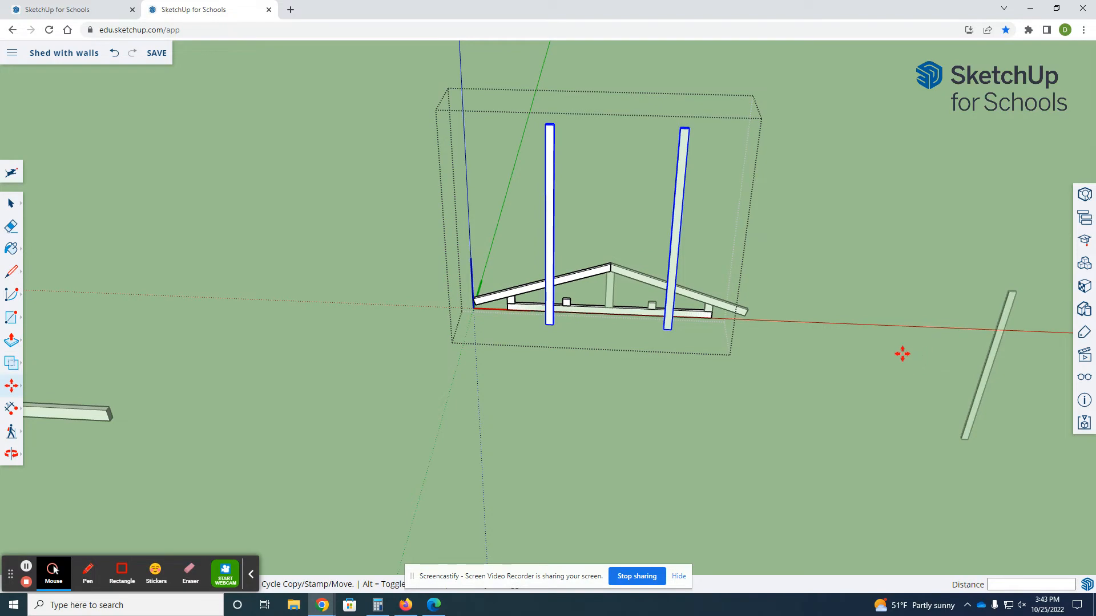
{"action": "key", "text": "ctrl+z"}
- Examine the truss web layout in the Model Shed file, and return to the Shed with walls model
{"action": "scroll", "coordinate": [538, 287], "scroll_direction": "up", "scroll_amount": 6}
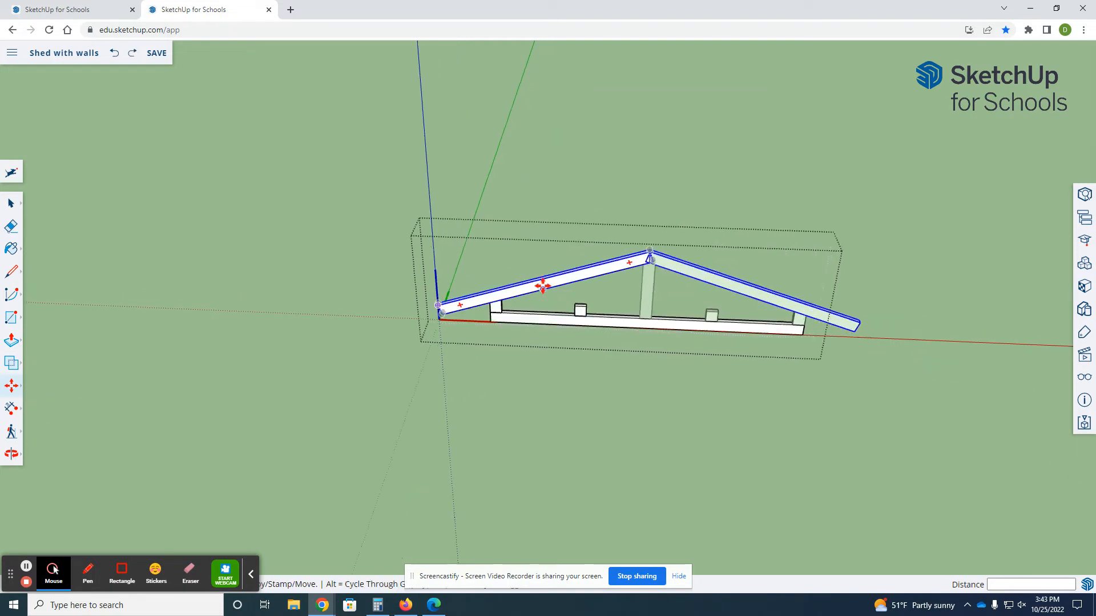
{"action": "scroll", "coordinate": [531, 318], "scroll_direction": "up", "scroll_amount": 5}
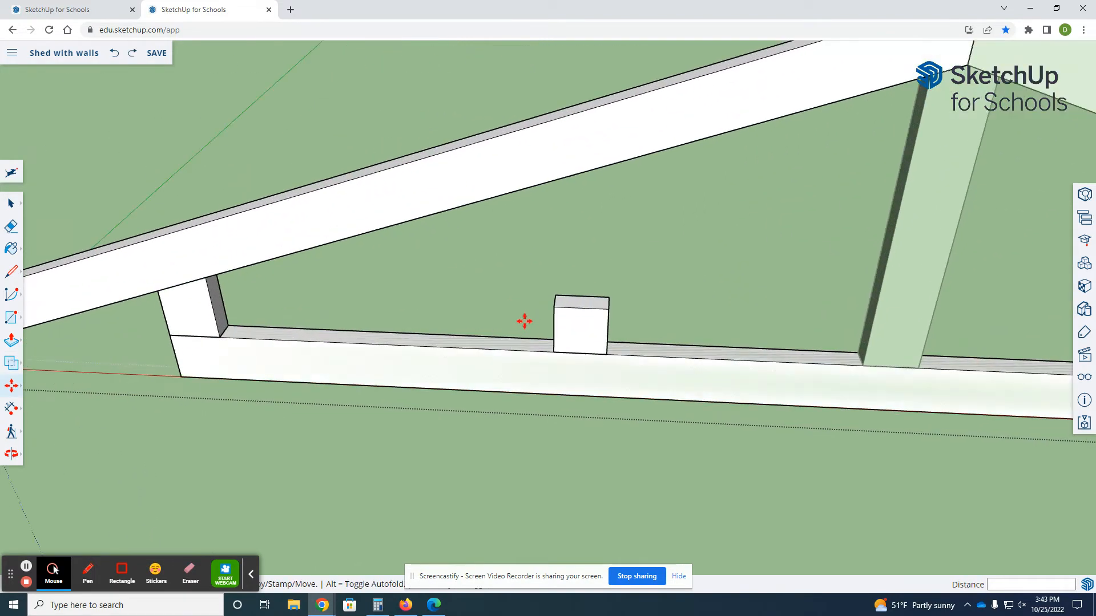
{"action": "left_click", "coordinate": [255, 573]}
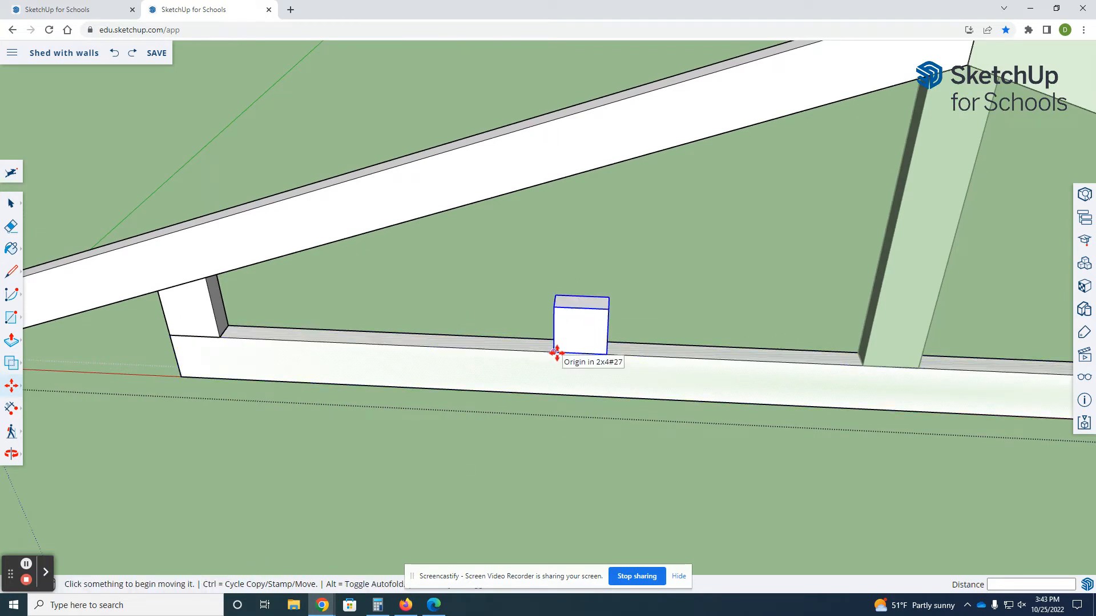
{"action": "left_click", "coordinate": [100, 11]}
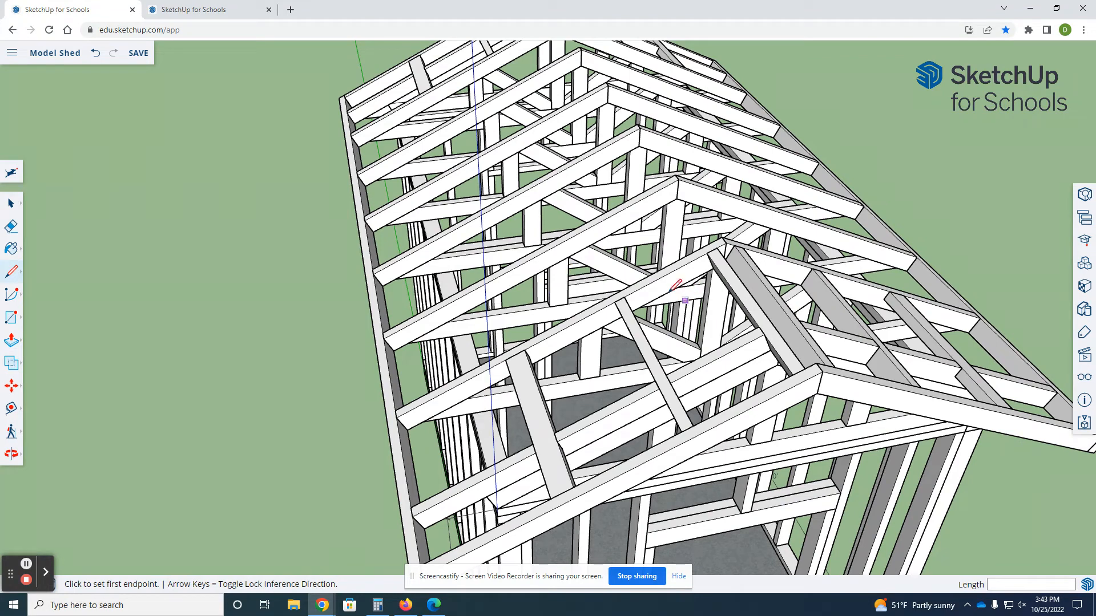
{"action": "left_click", "coordinate": [238, 8]}
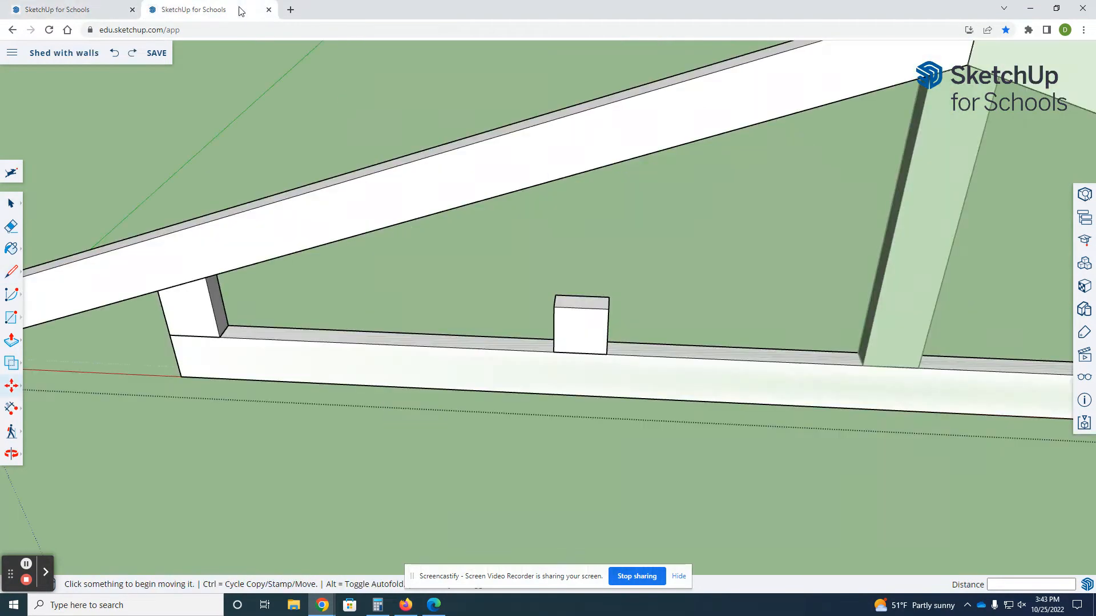
- Copy the squared-off block about 10 3/8" along the bottom chord toward the heel block
{"action": "key", "text": "space"}
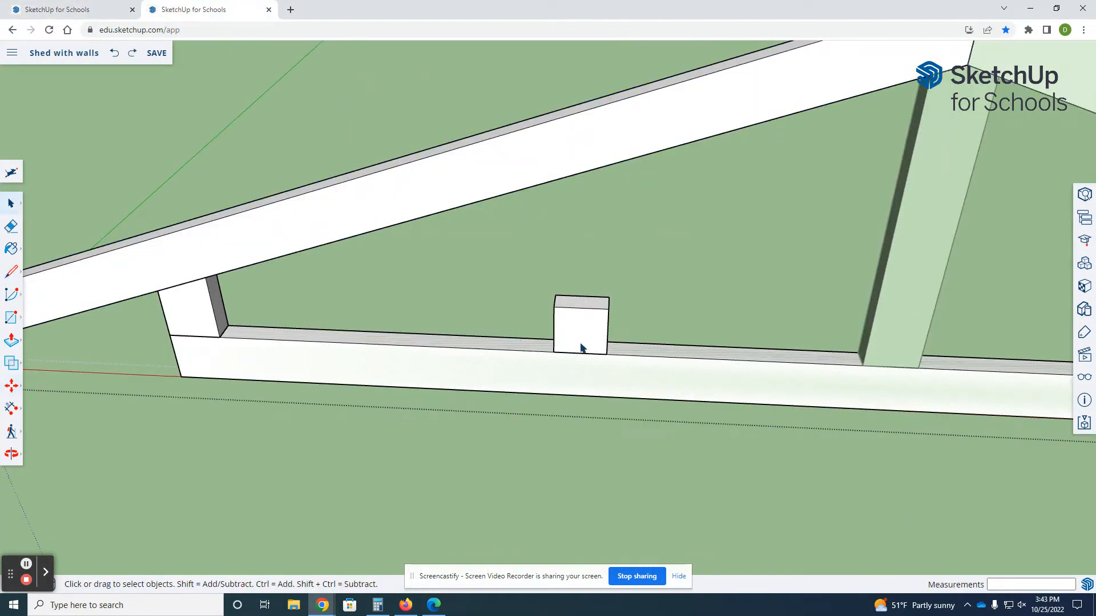
{"action": "key", "text": "m"}
{"action": "key", "text": "ctrl"}
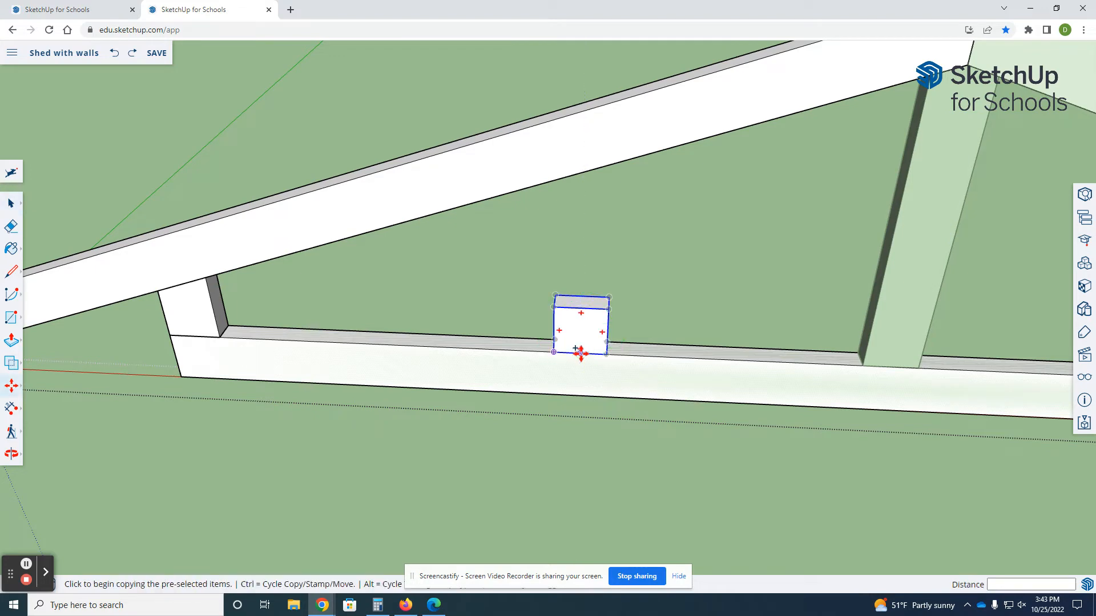
{"action": "left_click", "coordinate": [580, 353]}
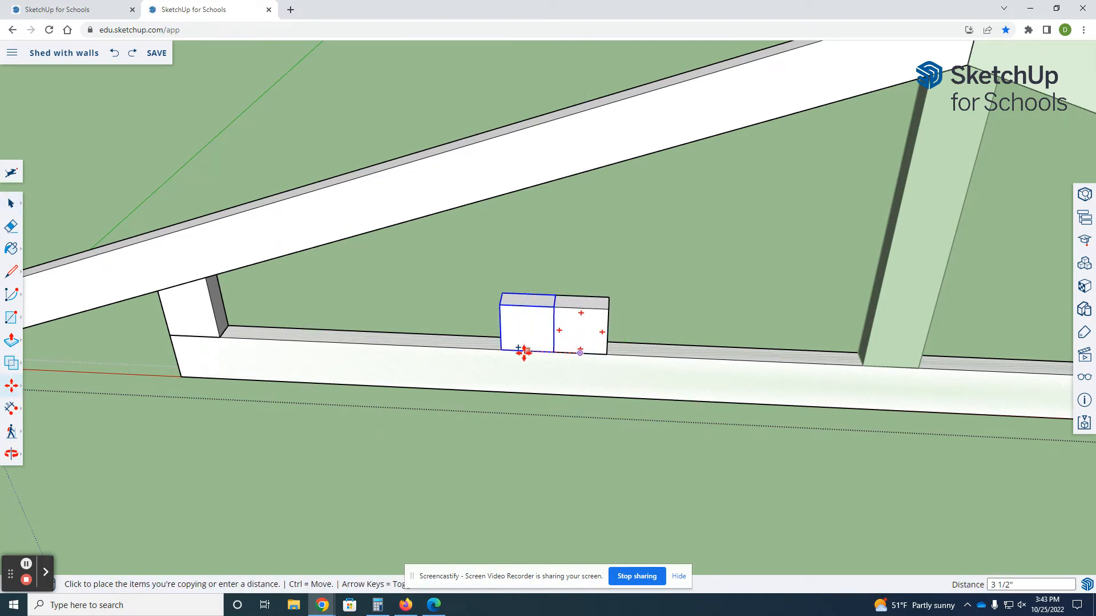
{"action": "left_click", "coordinate": [405, 350]}
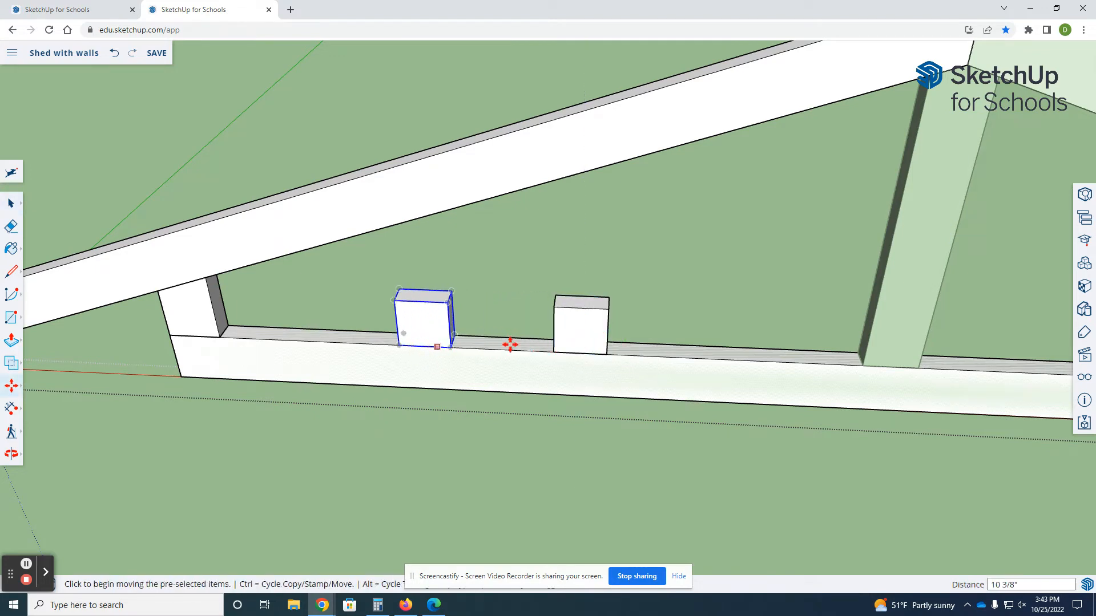
- Move the original squared-off block about 1' 4 1/2" up off the bottom chord into the open space beside the center post
{"action": "key", "text": "space"}
{"action": "left_click", "coordinate": [583, 341]}
{"action": "key", "text": "m"}
{"action": "left_click", "coordinate": [582, 338]}
{"action": "left_click", "coordinate": [701, 244]}
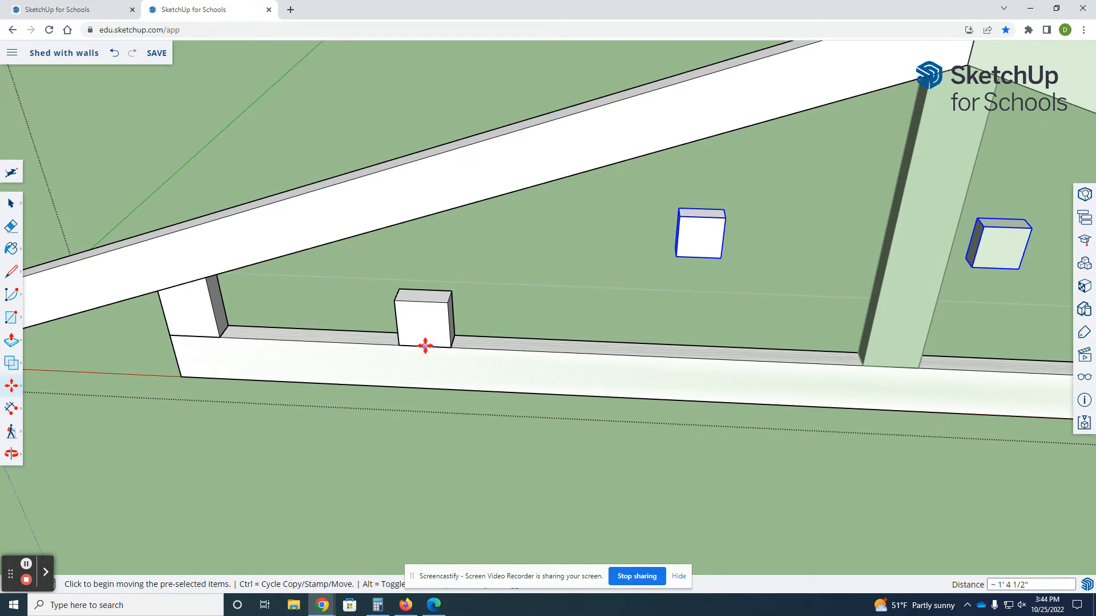
- Draw a line along the bottom chord's upper edge from the heel block's inner corner to the center post's base
{"action": "key", "text": "space"}
{"action": "left_click", "coordinate": [426, 342]}
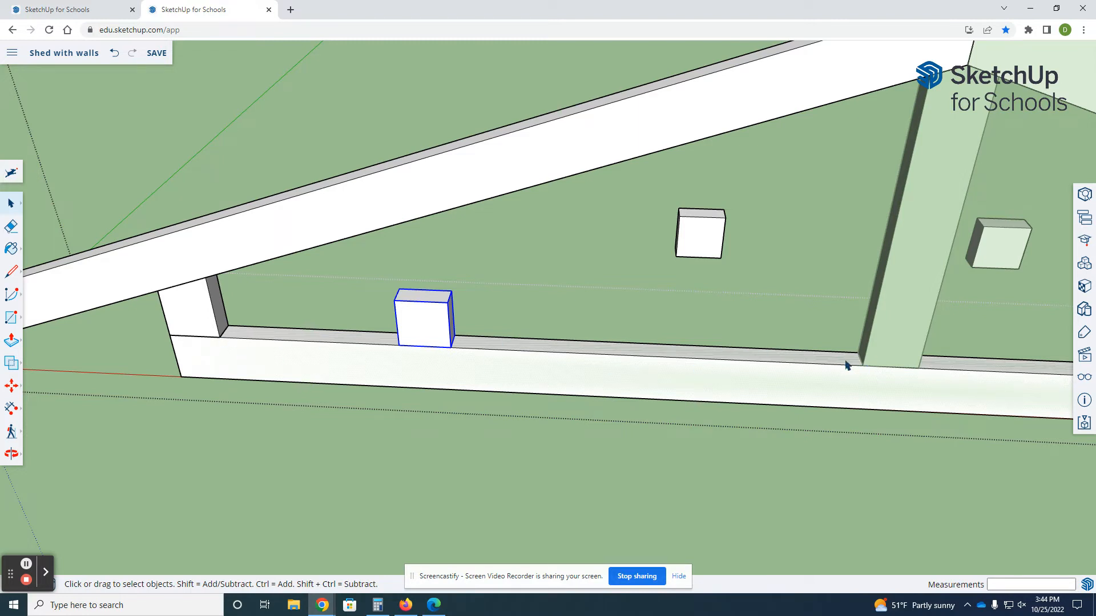
{"action": "left_click", "coordinate": [13, 271]}
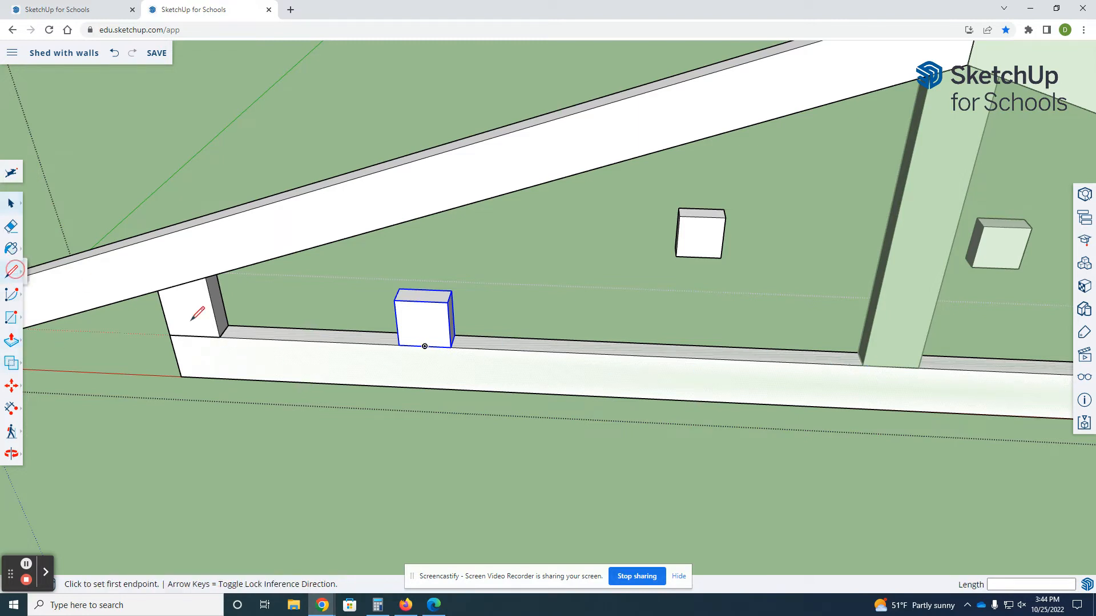
{"action": "left_click", "coordinate": [220, 336]}
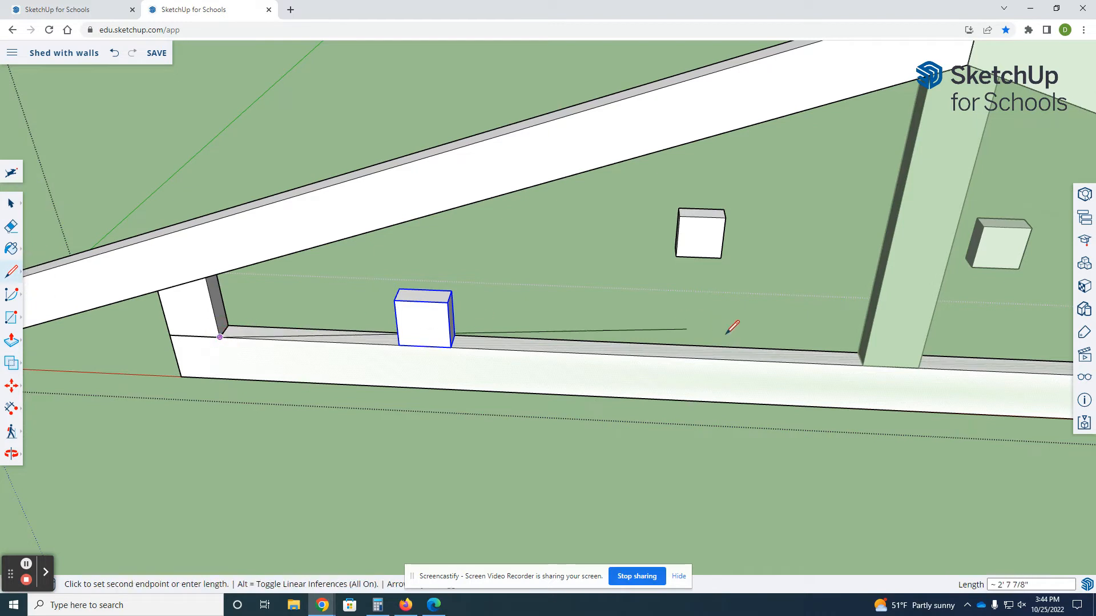
{"action": "left_click", "coordinate": [862, 365]}
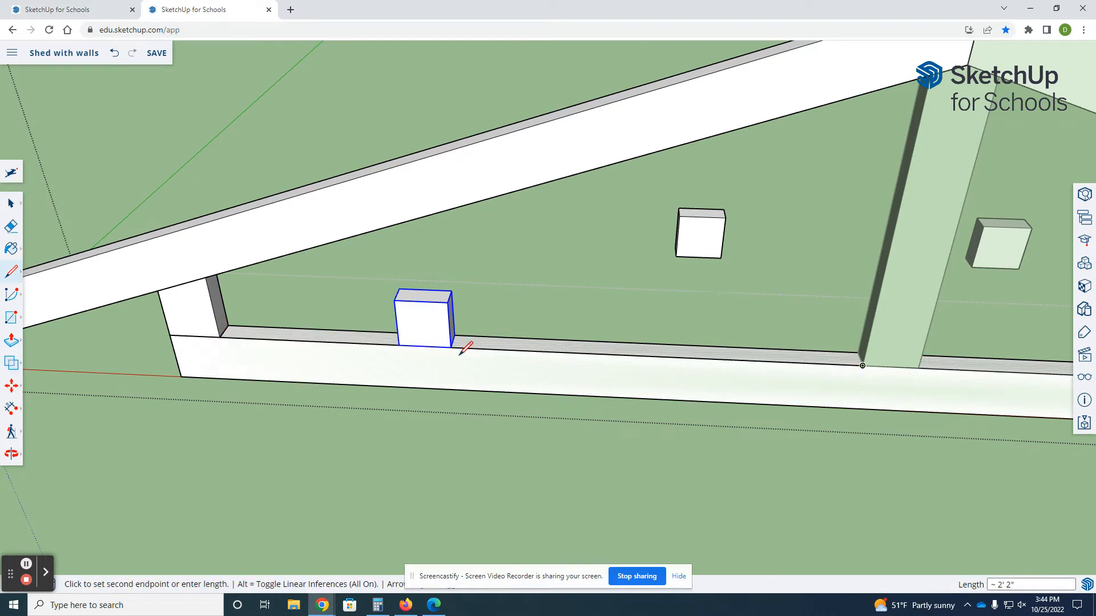
- Move the block on the chord by its bottom midpoint about 7 1/4" to the midpoint of the drawn line
{"action": "key", "text": "space"}
{"action": "key", "text": "m"}
{"action": "left_click", "coordinate": [424, 346]}
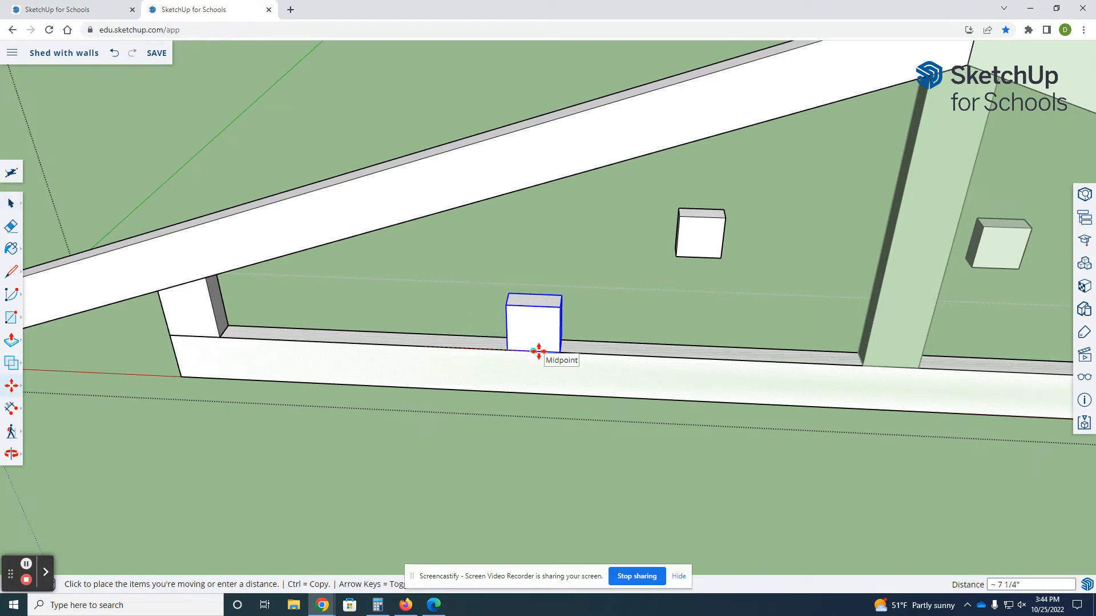
{"action": "left_click", "coordinate": [538, 351]}
- Open the block on the chord and extrude its top face up about 9 1/8" so it overlaps the rafter
{"action": "key", "text": "space"}
{"action": "double_click", "coordinate": [535, 299]}
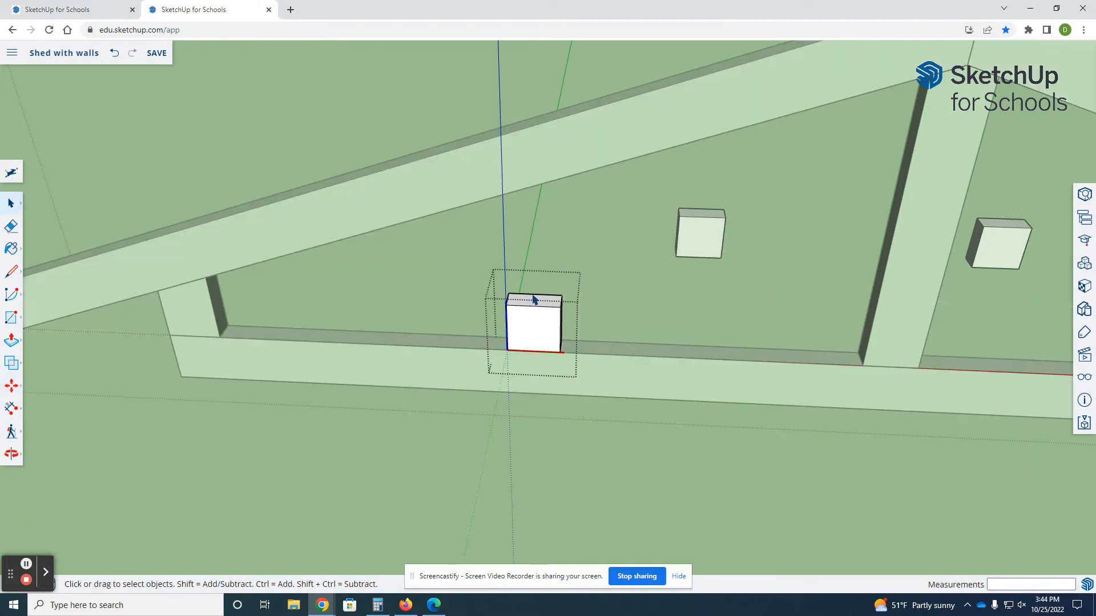
{"action": "key", "text": "p"}
{"action": "left_click", "coordinate": [534, 300]}
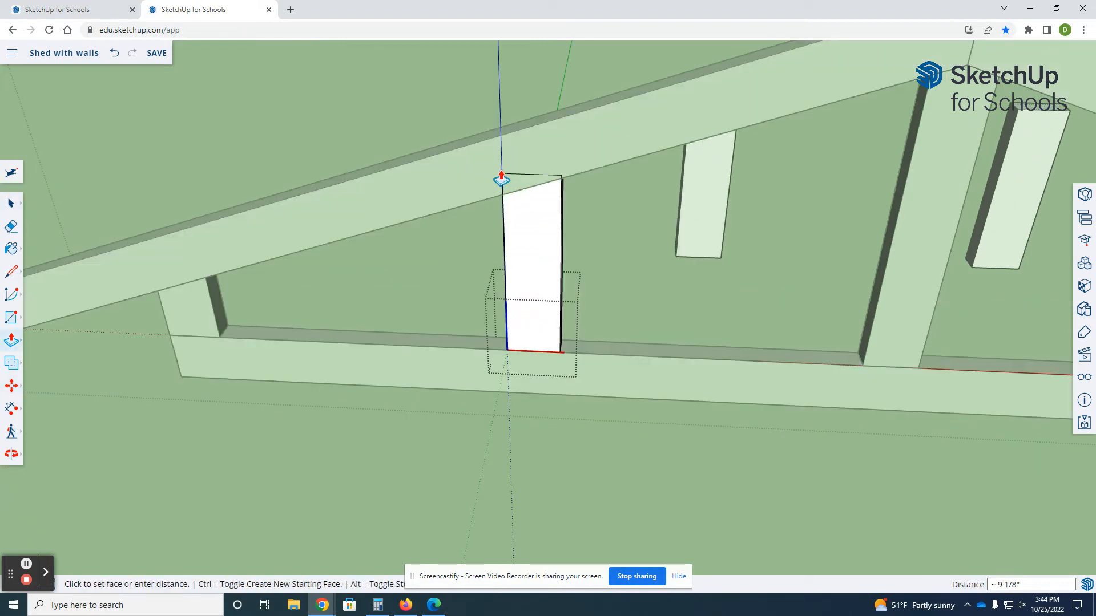
{"action": "left_click", "coordinate": [496, 176]}
- Close the extended upright and make the one on the bottom chord a unique component
{"action": "scroll", "coordinate": [546, 184], "scroll_direction": "up", "scroll_amount": 6}
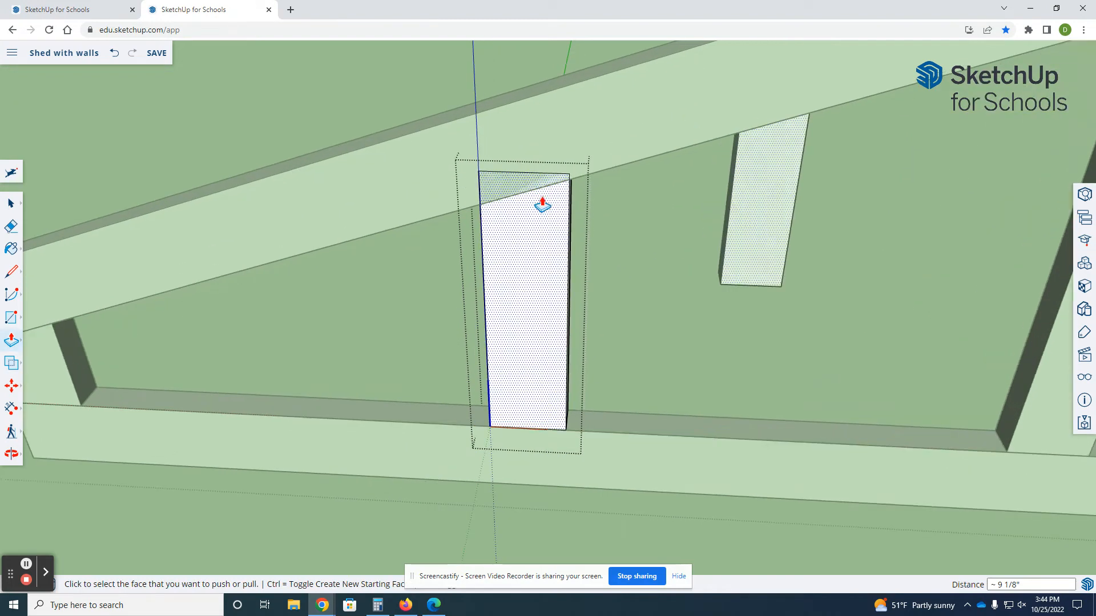
{"action": "scroll", "coordinate": [595, 171], "scroll_direction": "up", "scroll_amount": 1}
{"action": "key", "text": "space"}
{"action": "right_click", "coordinate": [519, 286]}
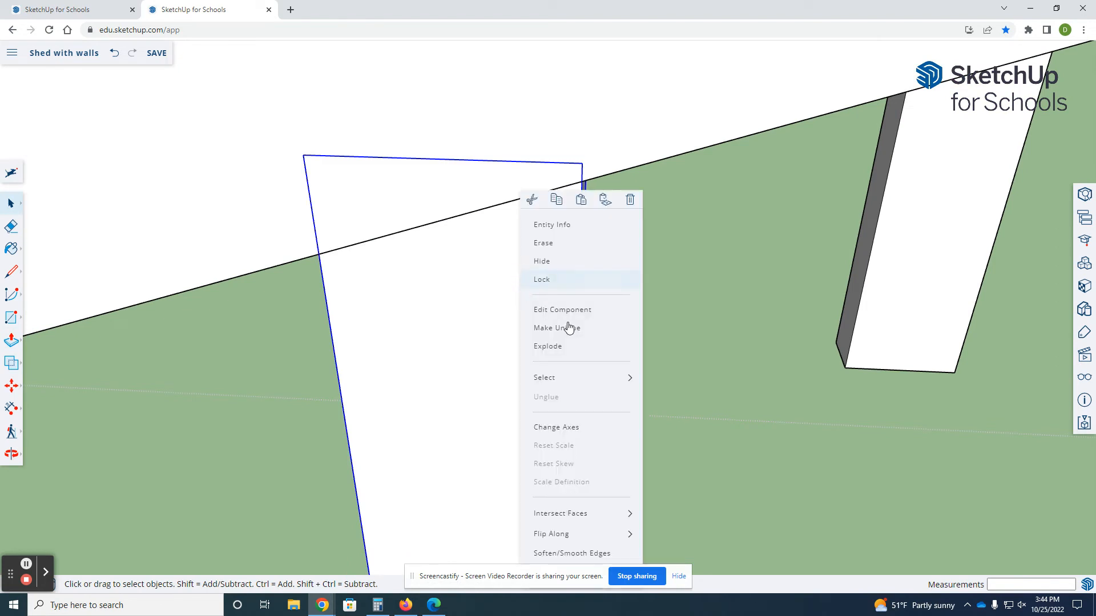
{"action": "left_click", "coordinate": [570, 340]}
- Inside the unique upright, draw a sloped line about 3 5/8" long across its face along the rafter's lower edge
{"action": "double_click", "coordinate": [430, 303]}
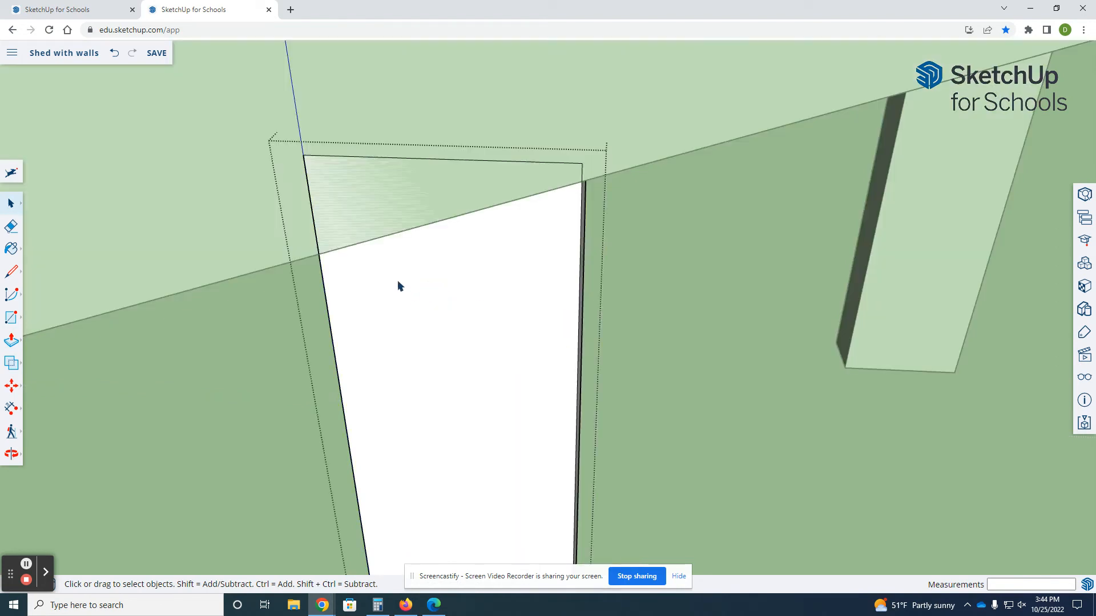
{"action": "key", "text": "l"}
{"action": "left_click", "coordinate": [318, 253]}
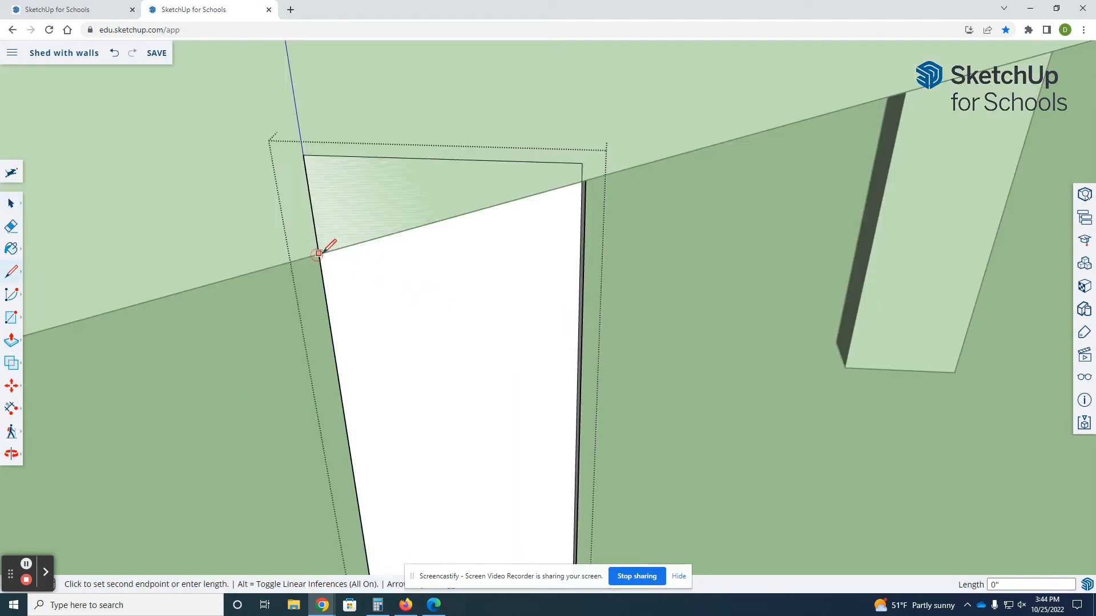
{"action": "left_click", "coordinate": [581, 181]}
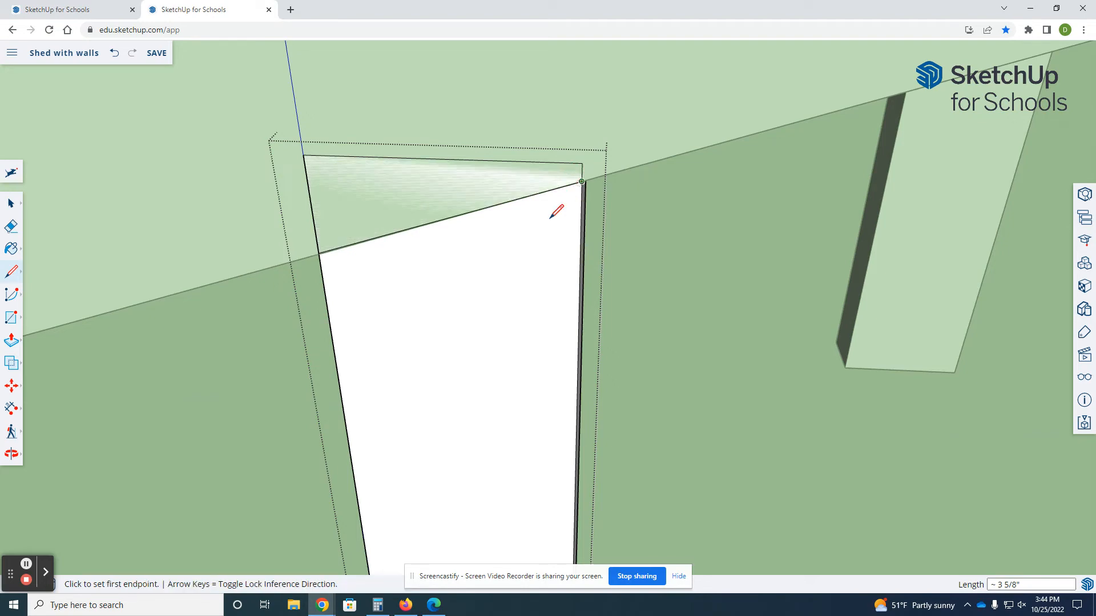
- Push the wedge above the sloped line through the upright's full thickness to cut it away, and close the upright
{"action": "scroll", "coordinate": [506, 320], "scroll_direction": "down", "scroll_amount": 3}
{"action": "key", "text": "p"}
{"action": "left_click", "coordinate": [435, 273]}
{"action": "middle_click_drag", "start_coordinate": [365, 221], "coordinate": [374, 450]}
{"action": "middle_click_drag", "start_coordinate": [525, 352], "coordinate": [418, 536]}
{"action": "left_click", "coordinate": [429, 537]}
{"action": "middle_click_drag", "start_coordinate": [418, 479], "coordinate": [203, 445]}
{"action": "key", "text": "space"}
{"action": "middle_click_drag", "start_coordinate": [338, 410], "coordinate": [382, 409]}
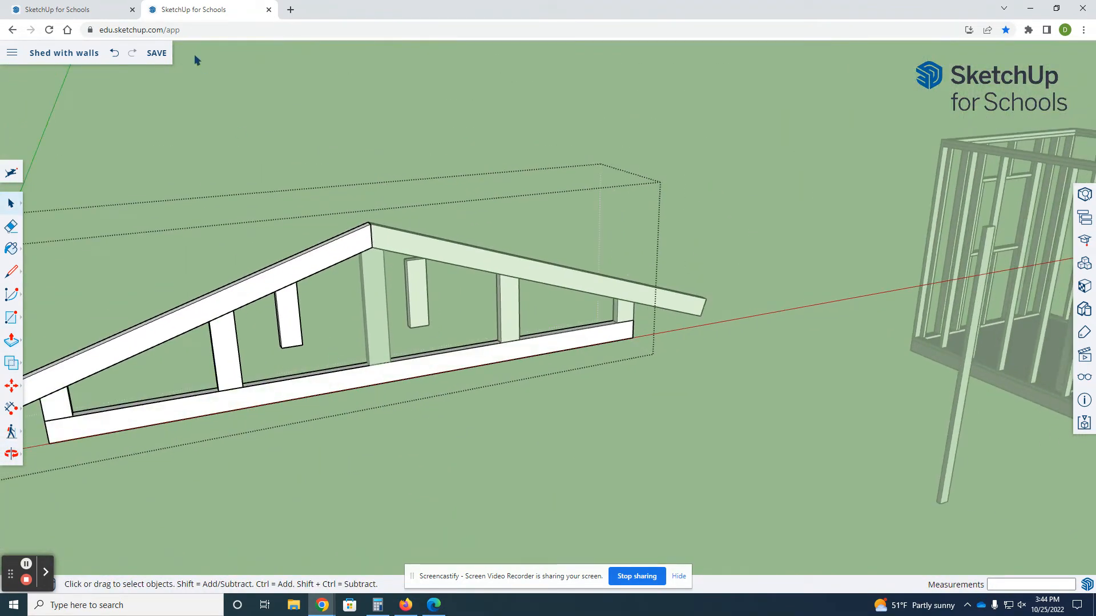
- Check the web layout in the Model Shed file and move the loose square-topped board by its bottom midpoint onto the center post's base corner
{"action": "left_click", "coordinate": [81, 13]}
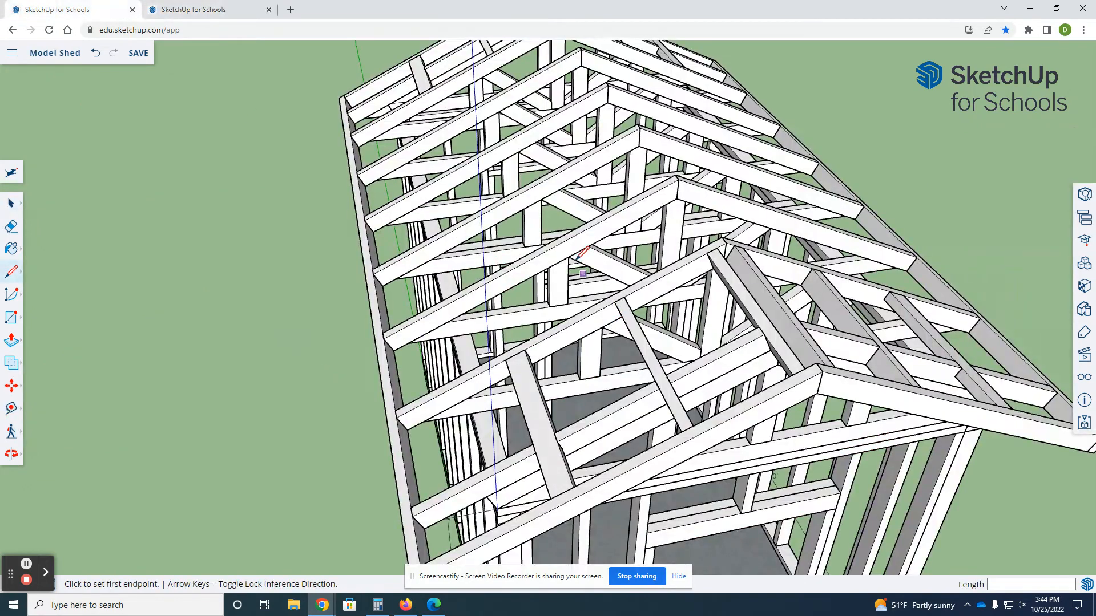
{"action": "left_click", "coordinate": [189, 7]}
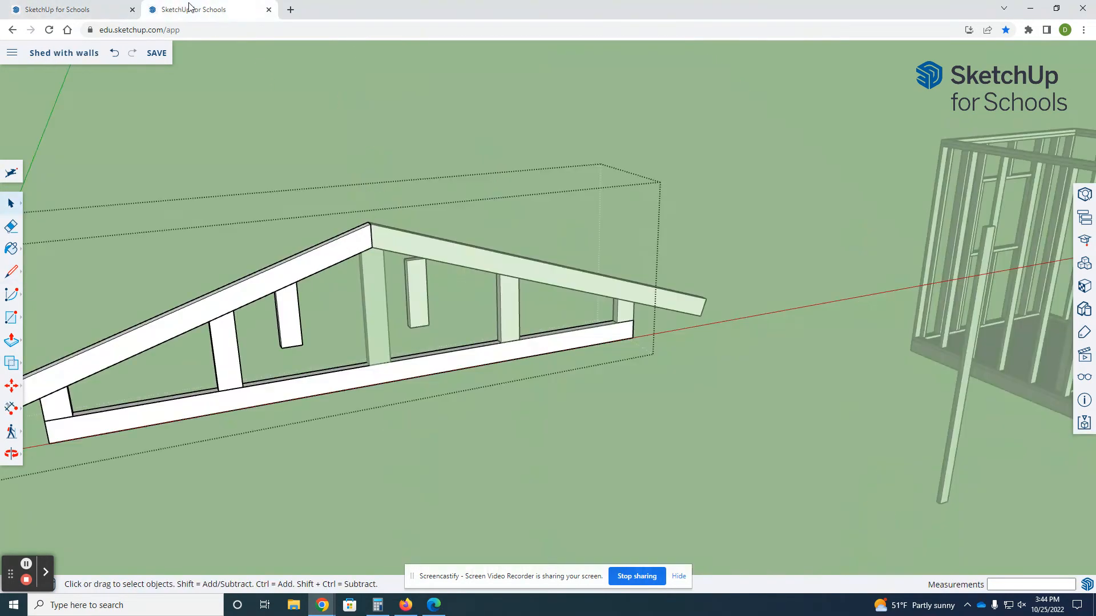
{"action": "left_click", "coordinate": [288, 326]}
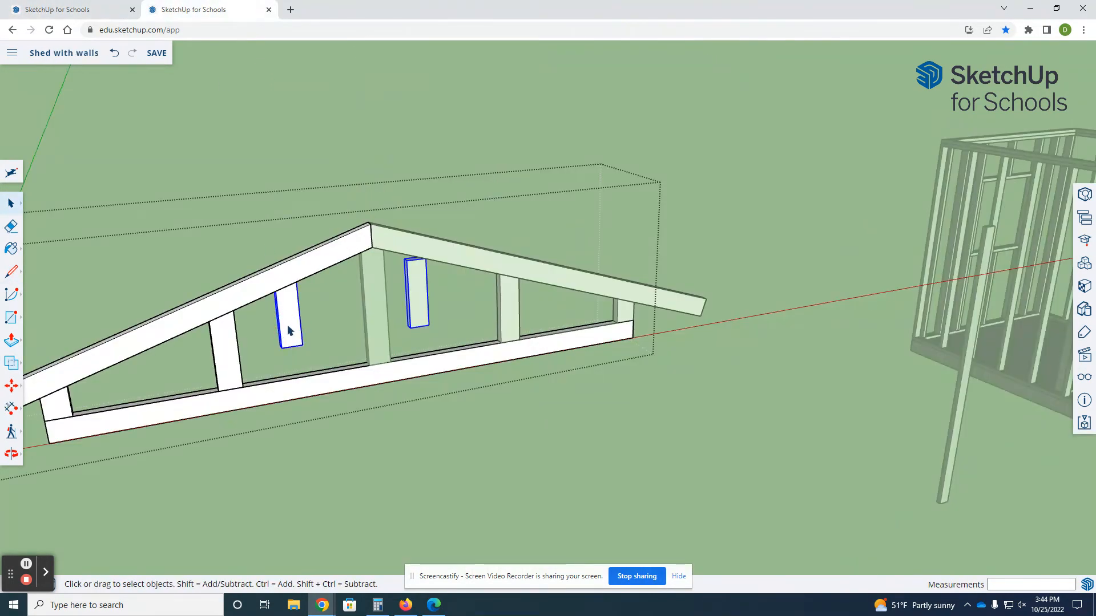
{"action": "scroll", "coordinate": [289, 337], "scroll_direction": "up", "scroll_amount": 3}
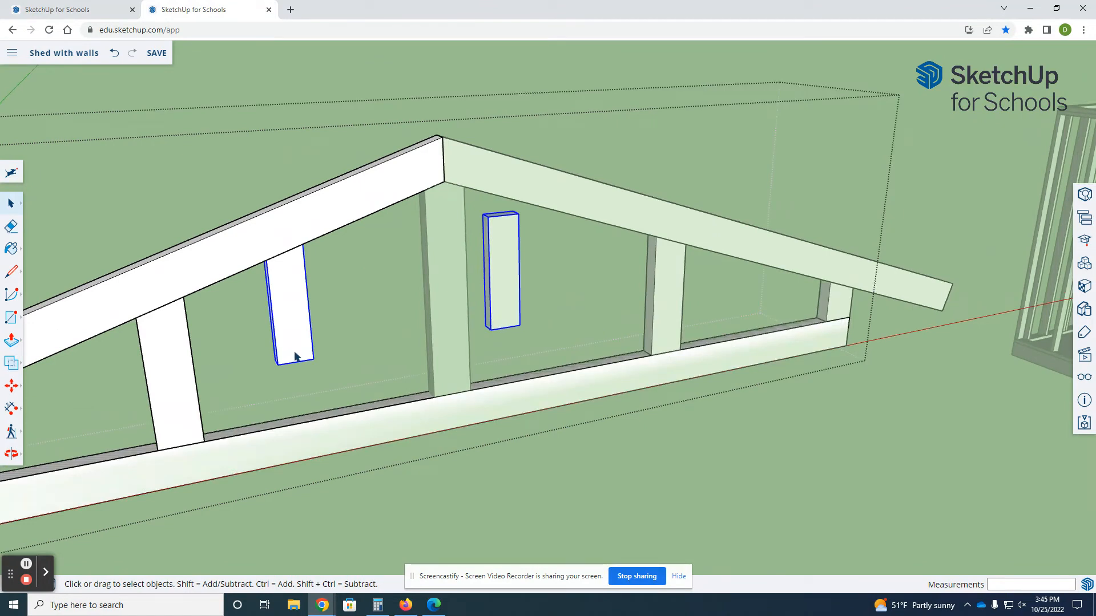
{"action": "key", "text": "m"}
{"action": "left_click", "coordinate": [296, 361]}
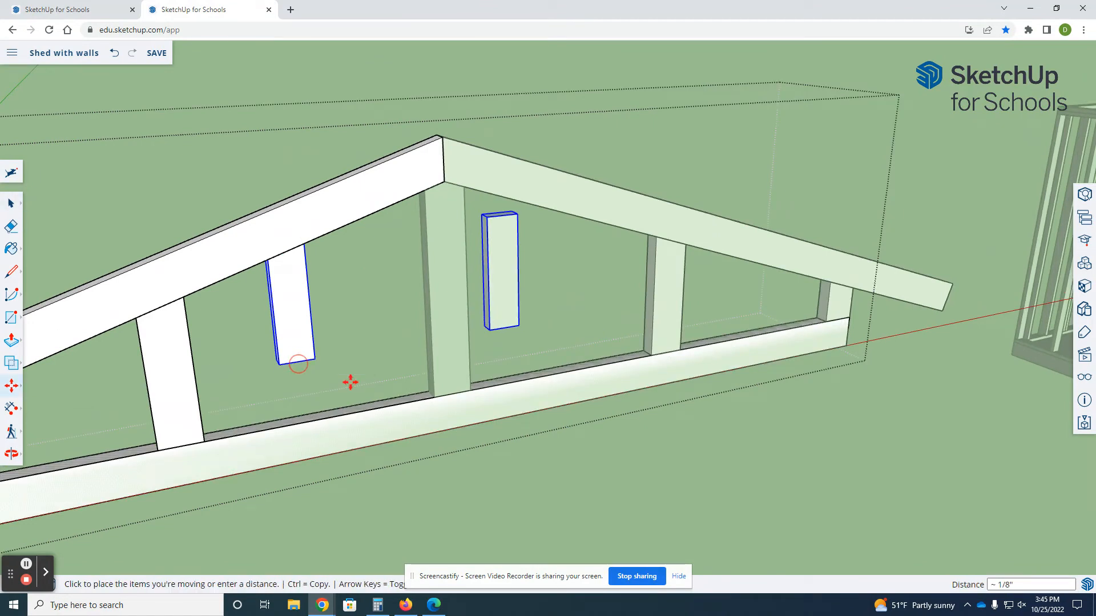
{"action": "left_click", "coordinate": [437, 397]}
- Try rotating the loose board about its bottom midpoint by about 57.8 degrees toward the neighbouring upright's top corner, and undo the rotation
{"action": "scroll", "coordinate": [442, 299], "scroll_direction": "up", "scroll_amount": 3}
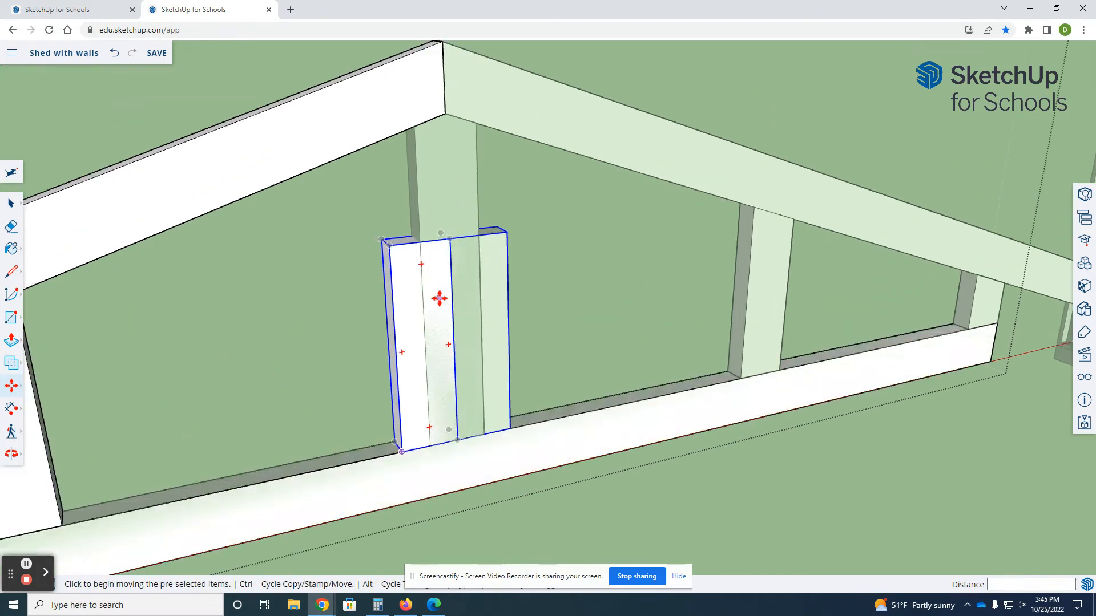
{"action": "scroll", "coordinate": [438, 299], "scroll_direction": "up", "scroll_amount": 1}
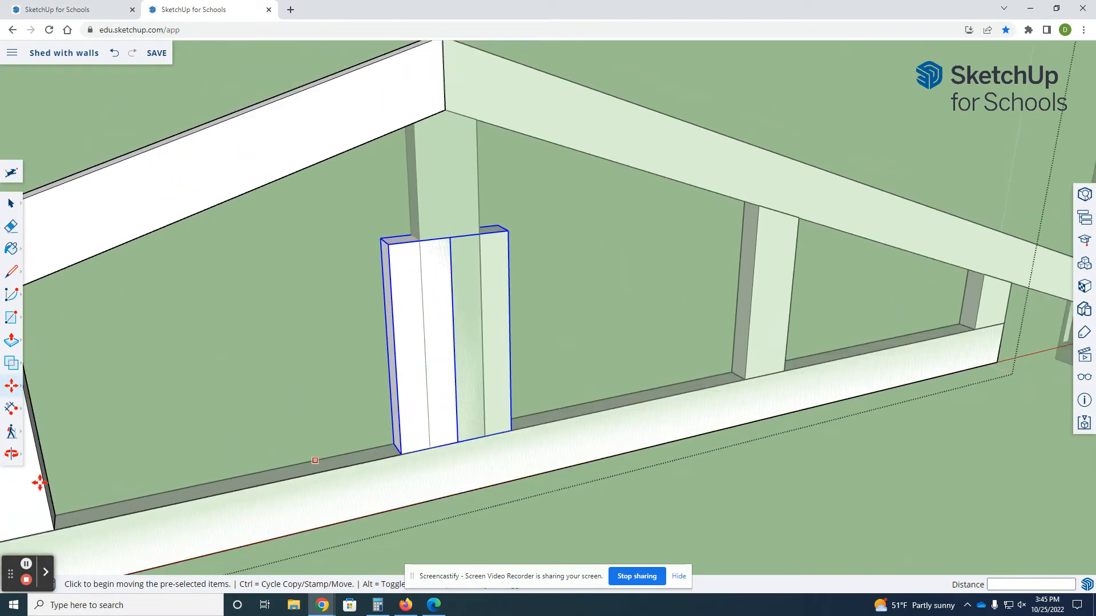
{"action": "left_click", "coordinate": [11, 386]}
{"action": "left_click", "coordinate": [57, 384]}
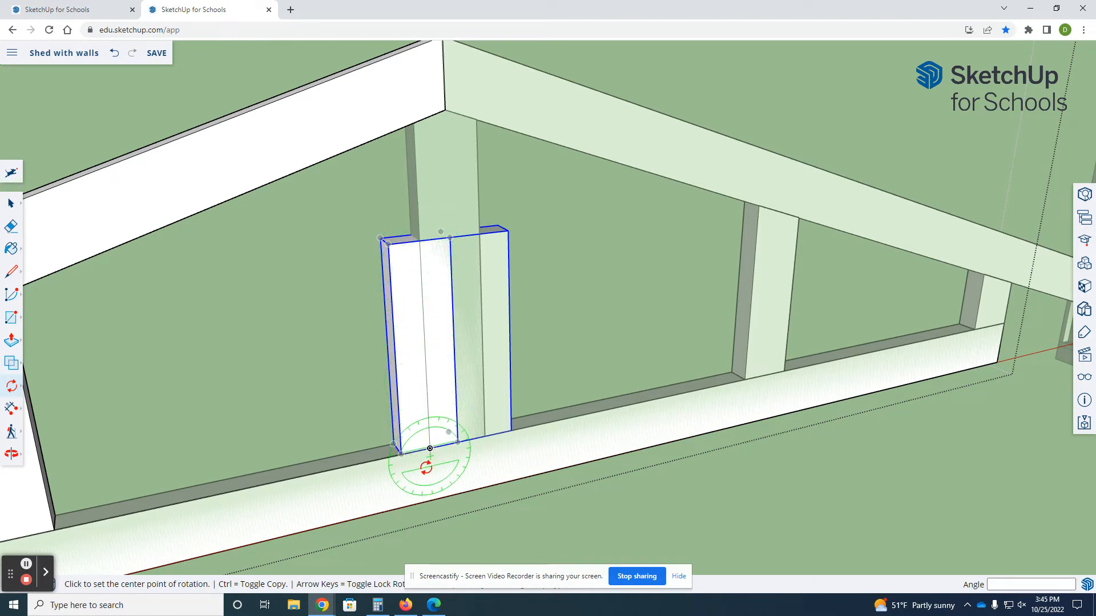
{"action": "scroll", "coordinate": [428, 452], "scroll_direction": "up", "scroll_amount": 3}
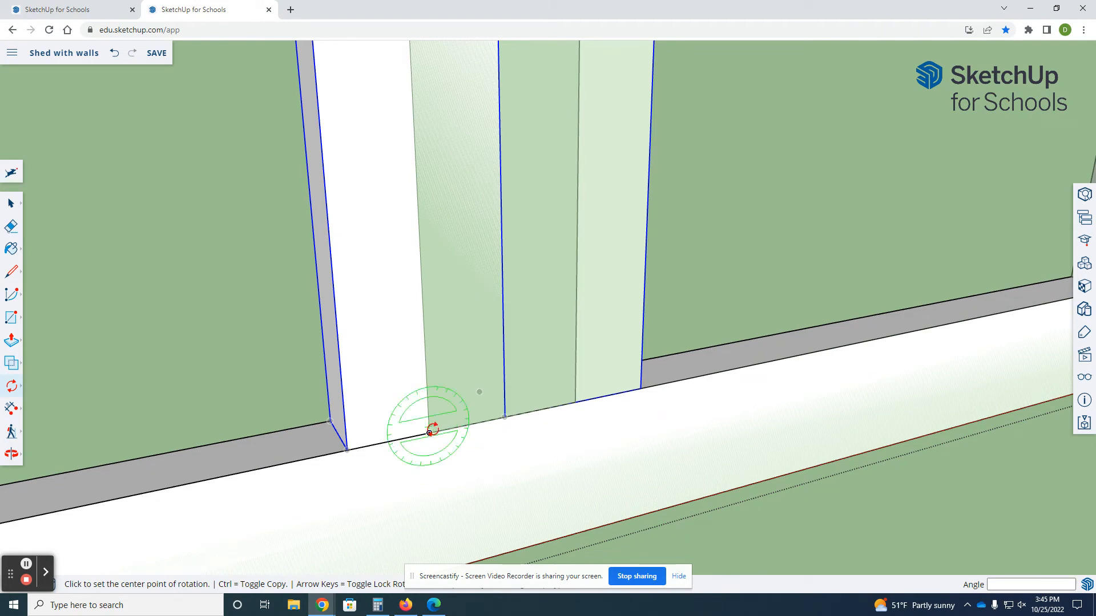
{"action": "middle_click_drag", "start_coordinate": [423, 420], "coordinate": [342, 263]}
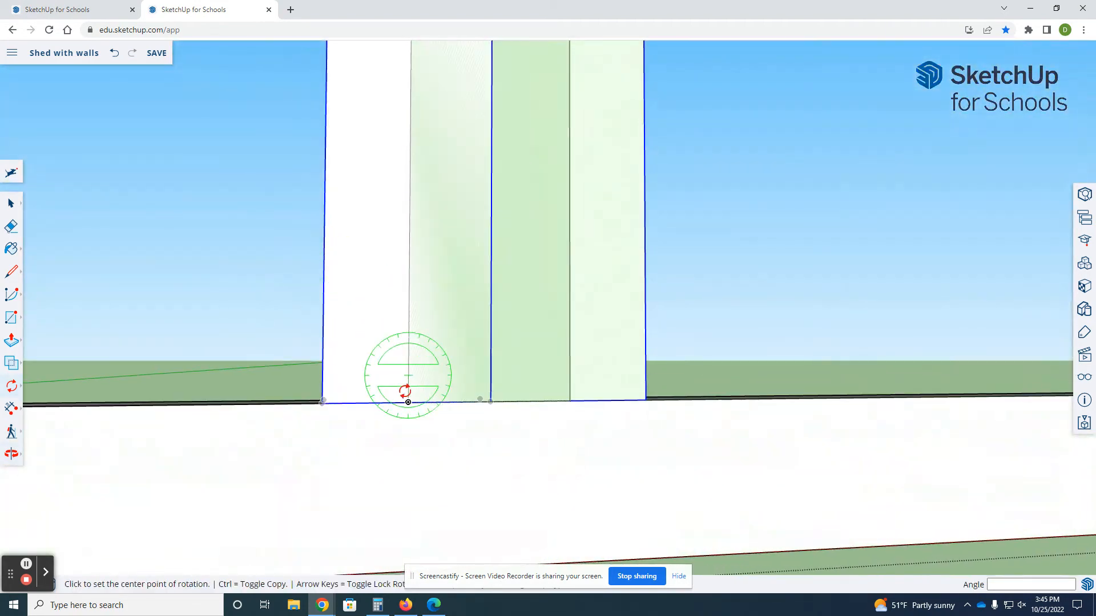
{"action": "left_click", "coordinate": [408, 403]}
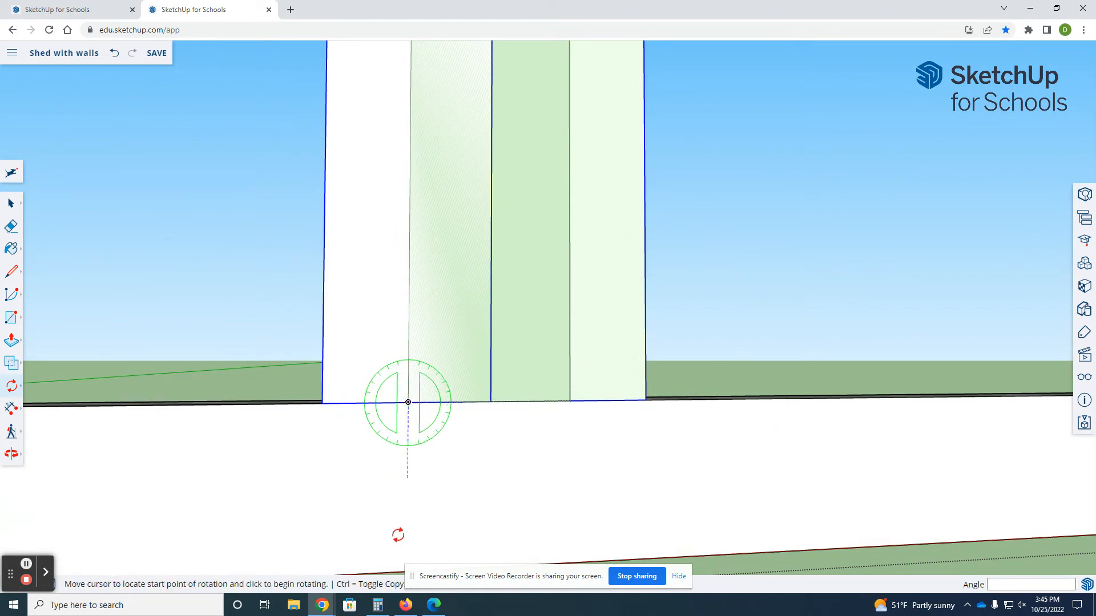
{"action": "scroll", "coordinate": [401, 526], "scroll_direction": "down", "scroll_amount": 5}
{"action": "scroll", "coordinate": [394, 365], "scroll_direction": "up", "scroll_amount": 3}
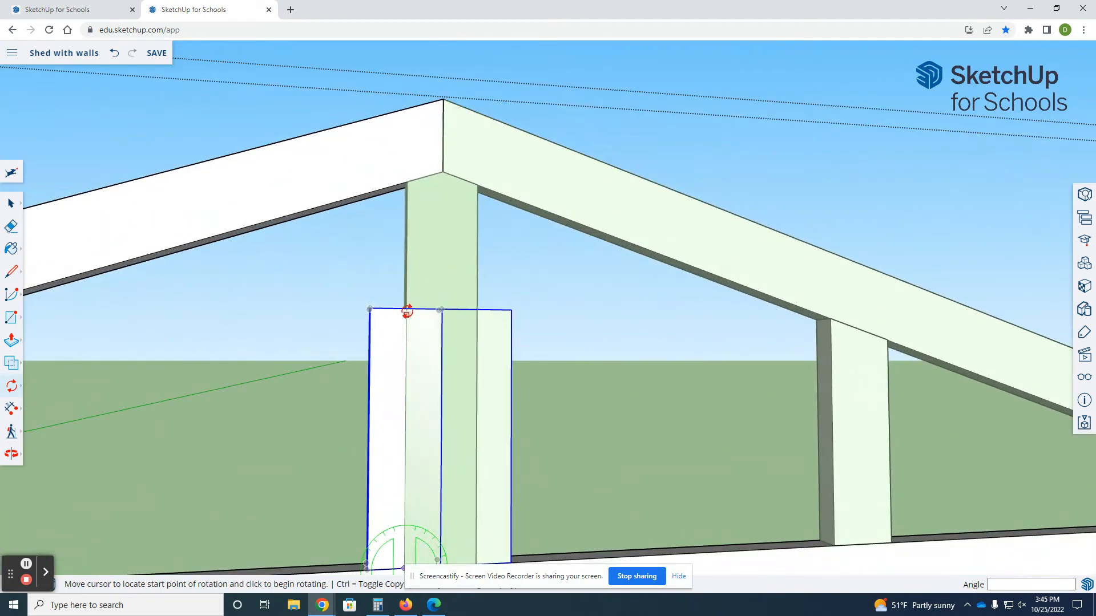
{"action": "left_click", "coordinate": [406, 312]}
{"action": "scroll", "coordinate": [279, 340], "scroll_direction": "down", "scroll_amount": 2}
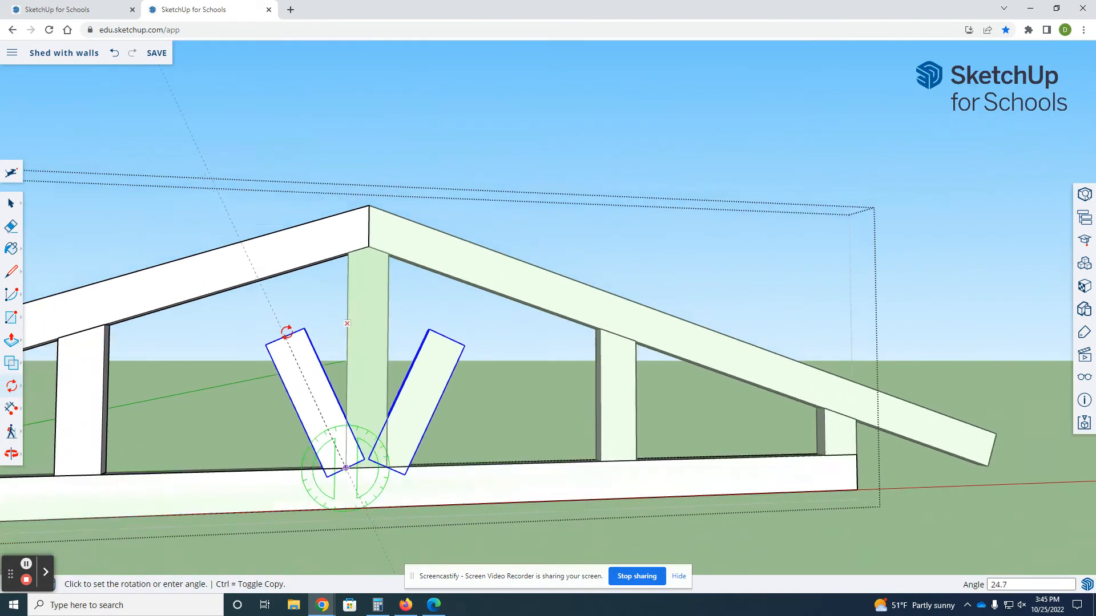
{"action": "scroll", "coordinate": [288, 333], "scroll_direction": "down", "scroll_amount": 2}
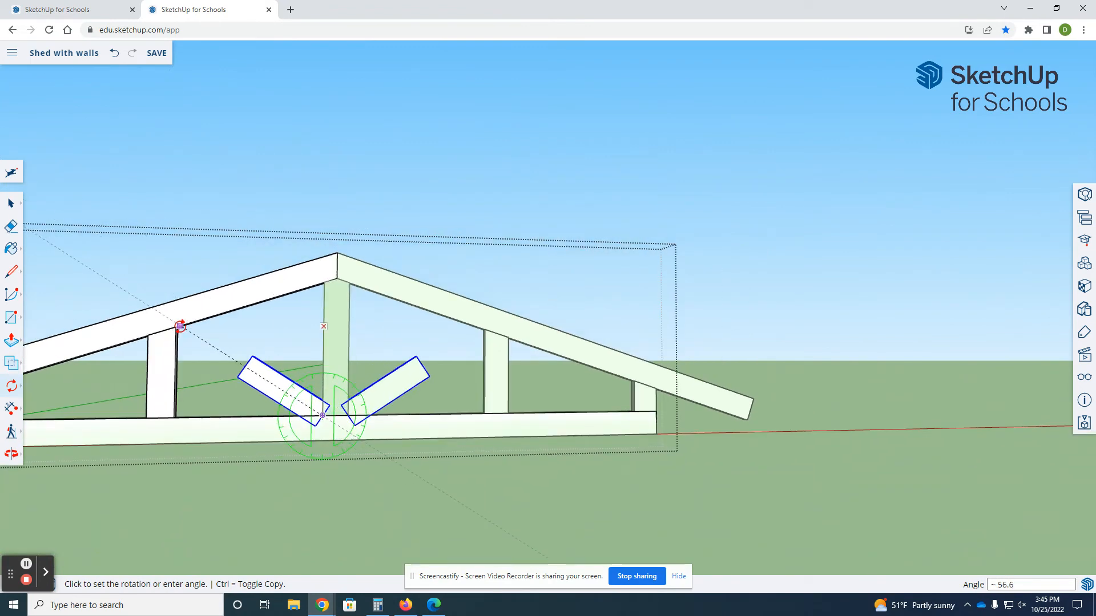
{"action": "scroll", "coordinate": [178, 328], "scroll_direction": "up", "scroll_amount": 4}
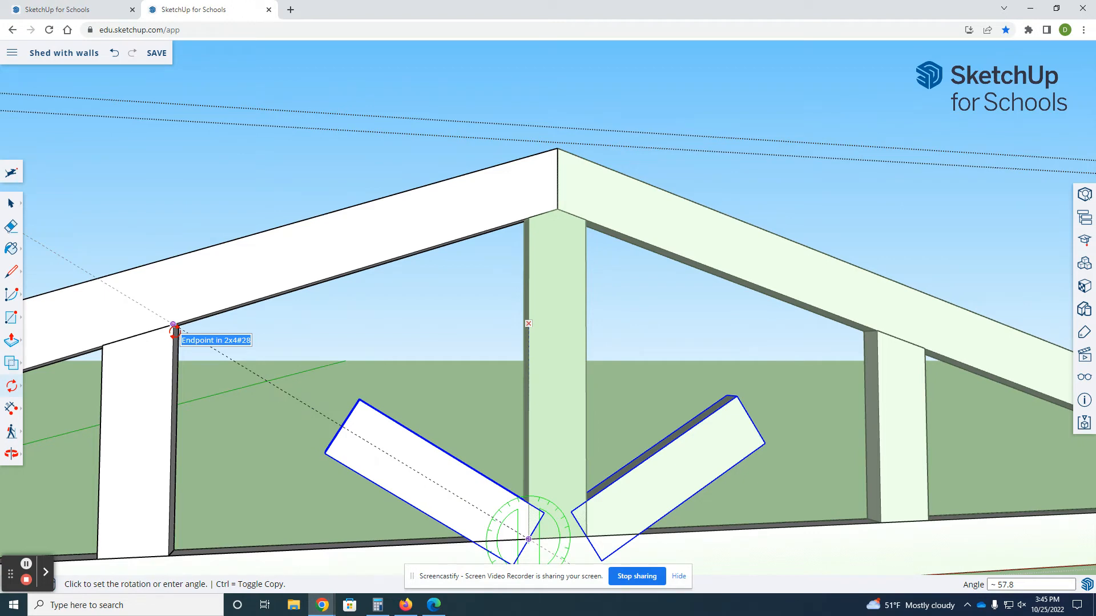
{"action": "left_click", "coordinate": [174, 330]}
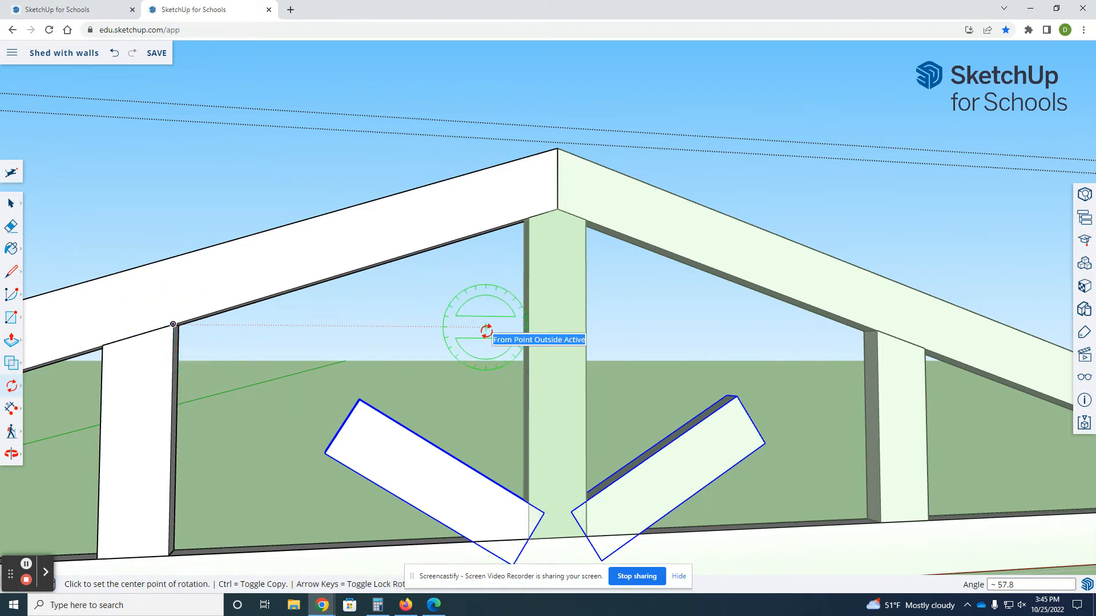
{"action": "scroll", "coordinate": [535, 320], "scroll_direction": "down", "scroll_amount": 3}
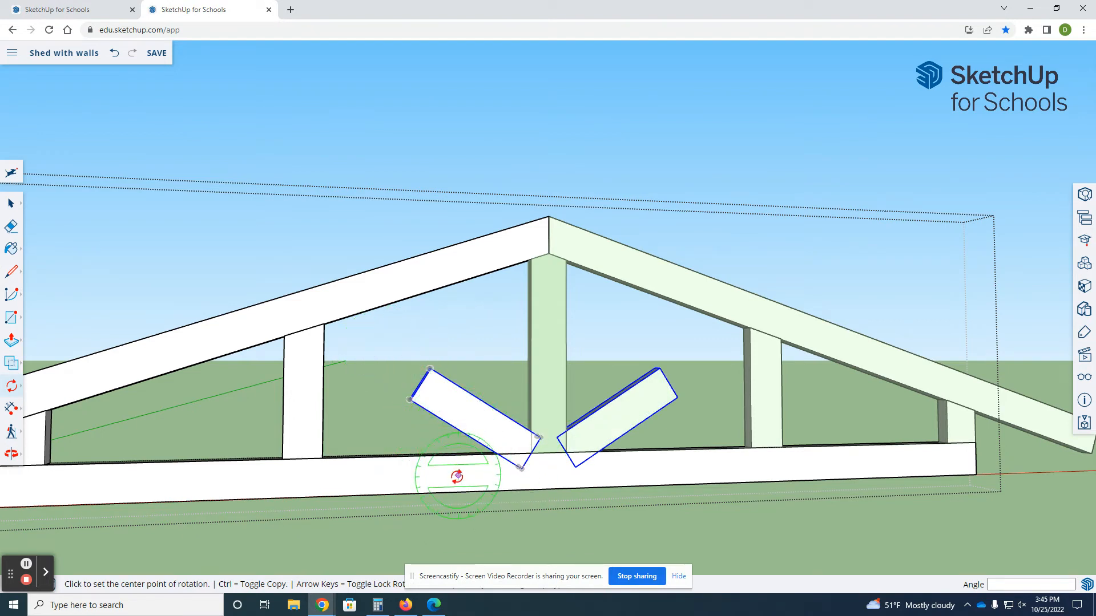
{"action": "key", "text": "ctrl+z"}
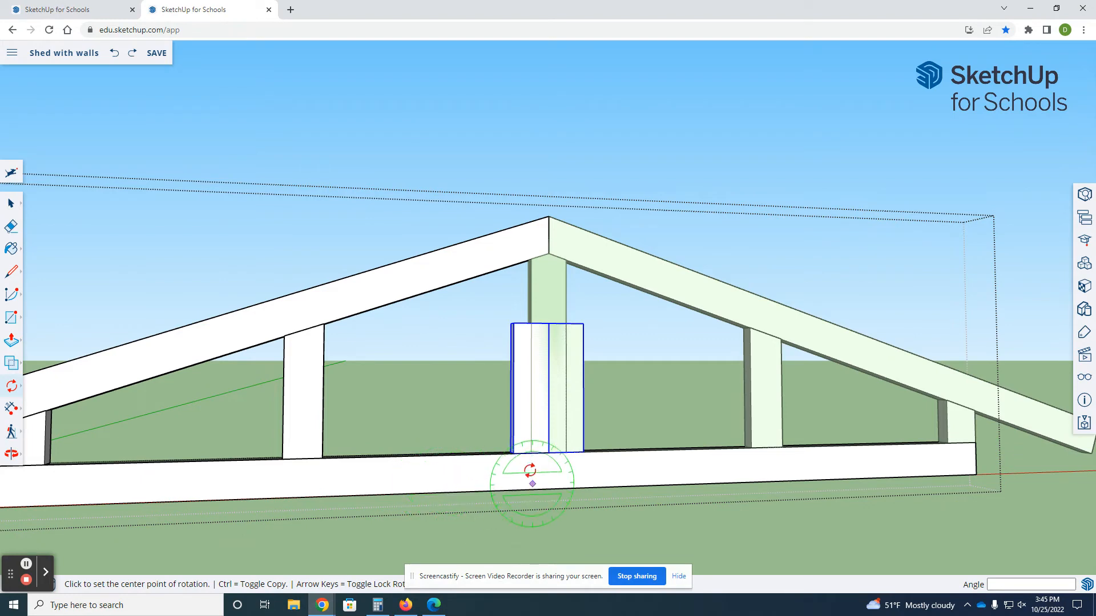
- Move the board 1 3/4" along the bottom chord so its bottom corner meets the center post's base corner
{"action": "scroll", "coordinate": [532, 481], "scroll_direction": "up", "scroll_amount": 4}
{"action": "key", "text": "m"}
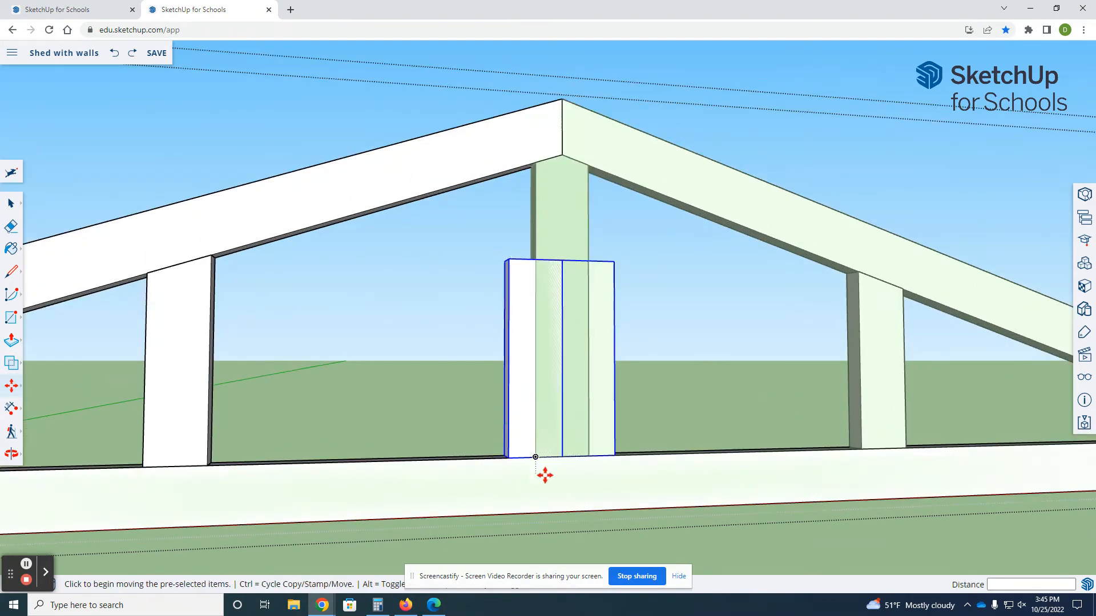
{"action": "left_click", "coordinate": [557, 456]}
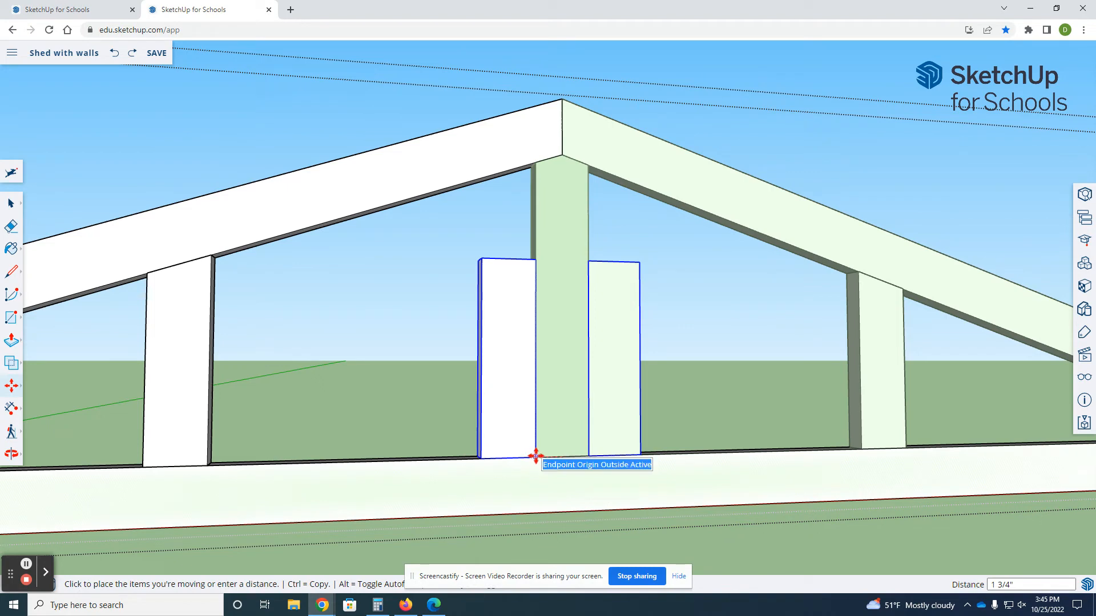
{"action": "left_click", "coordinate": [542, 482]}
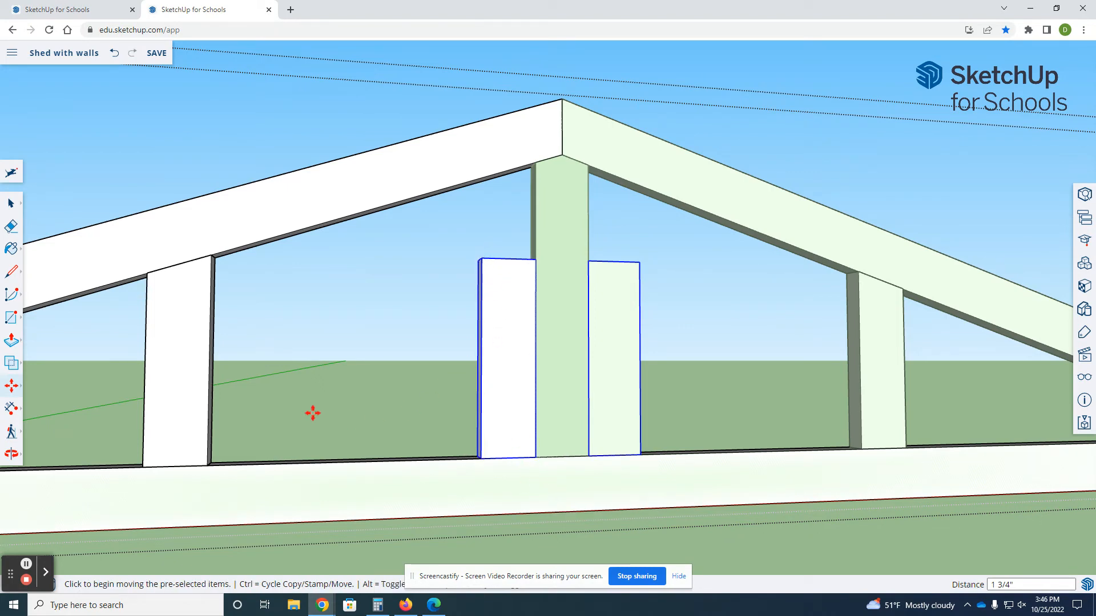
- Rotate the board about 57.8 degrees around its corner at the post's base so its long edge points at the neighbouring upright's top corner
{"action": "key", "text": "r"}
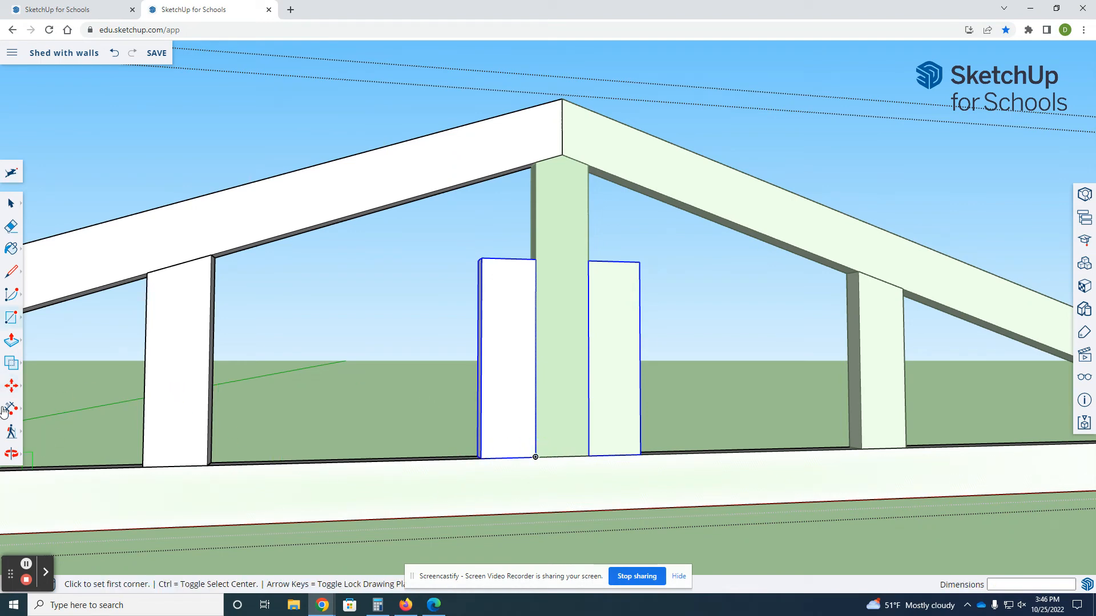
{"action": "left_click", "coordinate": [11, 386]}
{"action": "left_click", "coordinate": [39, 365]}
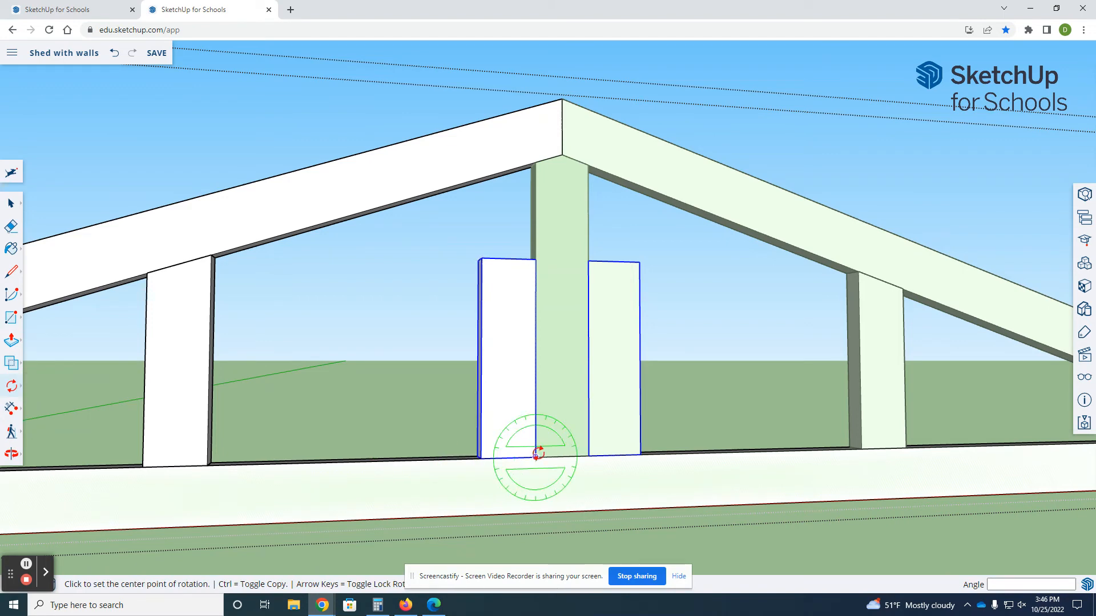
{"action": "left_click", "coordinate": [535, 457]}
{"action": "left_click", "coordinate": [536, 260]}
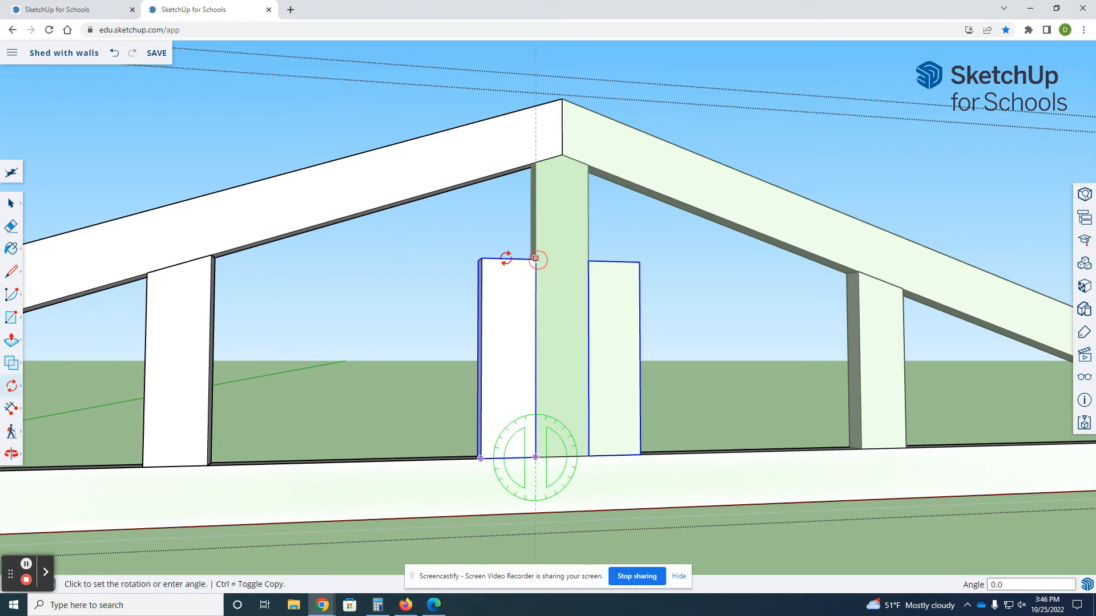
{"action": "left_click", "coordinate": [211, 255]}
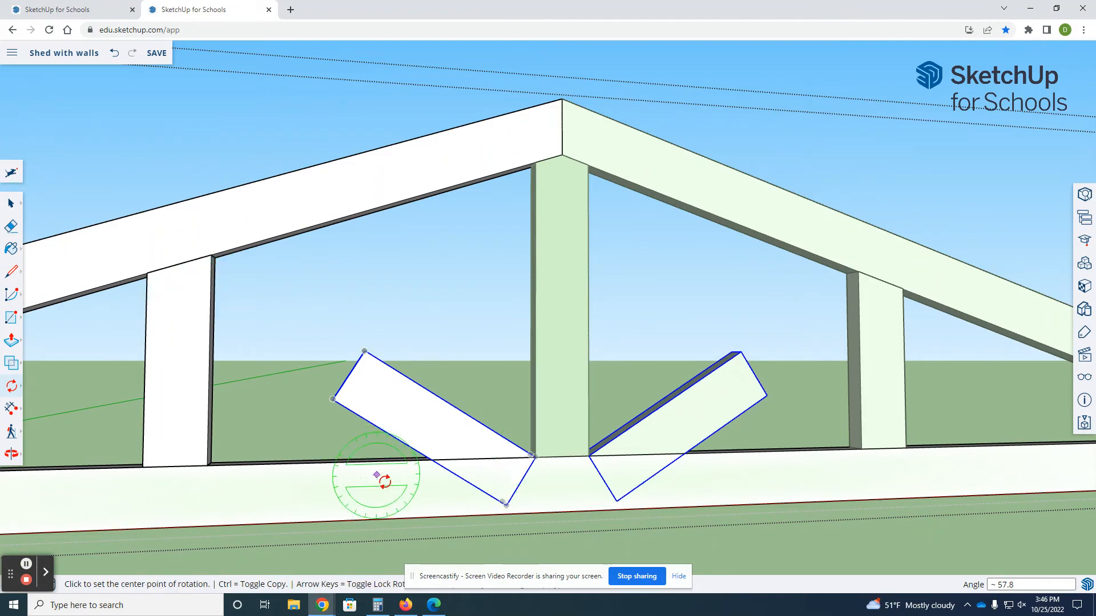
- Open the tilted board and extend its free end about 10 5/8" to the upright's top corner
{"action": "middle_click_drag", "start_coordinate": [306, 408], "coordinate": [513, 448]}
{"action": "key", "text": "space"}
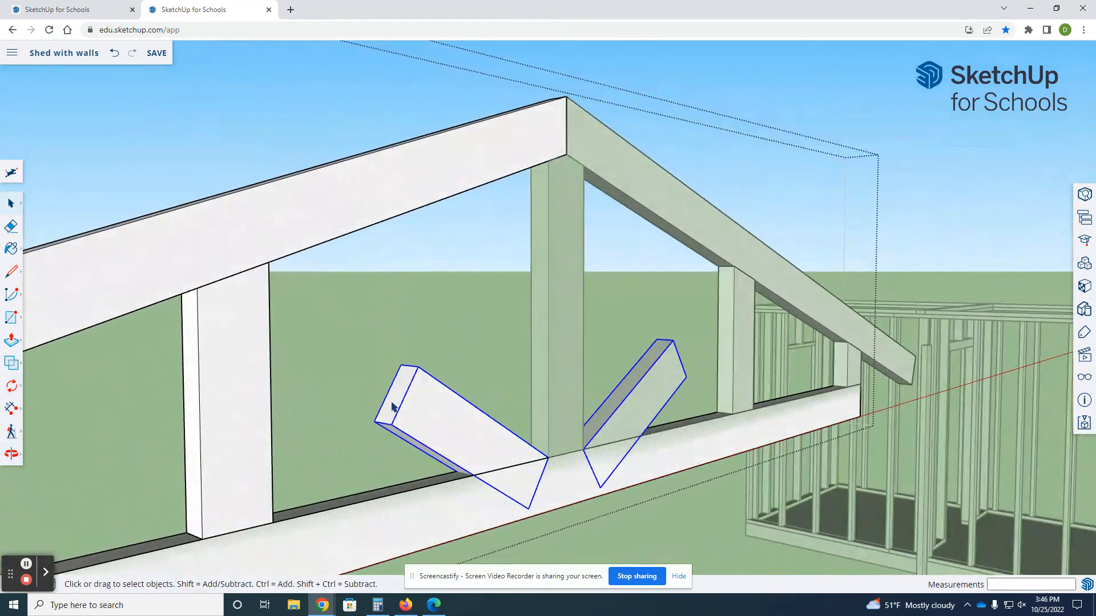
{"action": "double_click", "coordinate": [392, 406]}
{"action": "key", "text": "p"}
{"action": "left_click", "coordinate": [392, 407]}
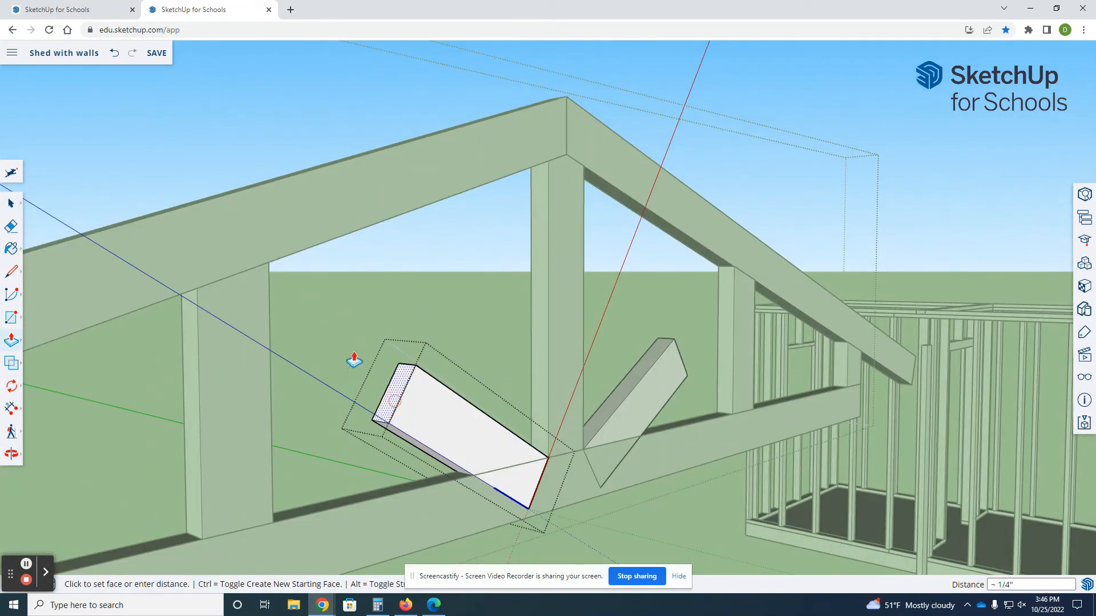
{"action": "left_click", "coordinate": [266, 268]}
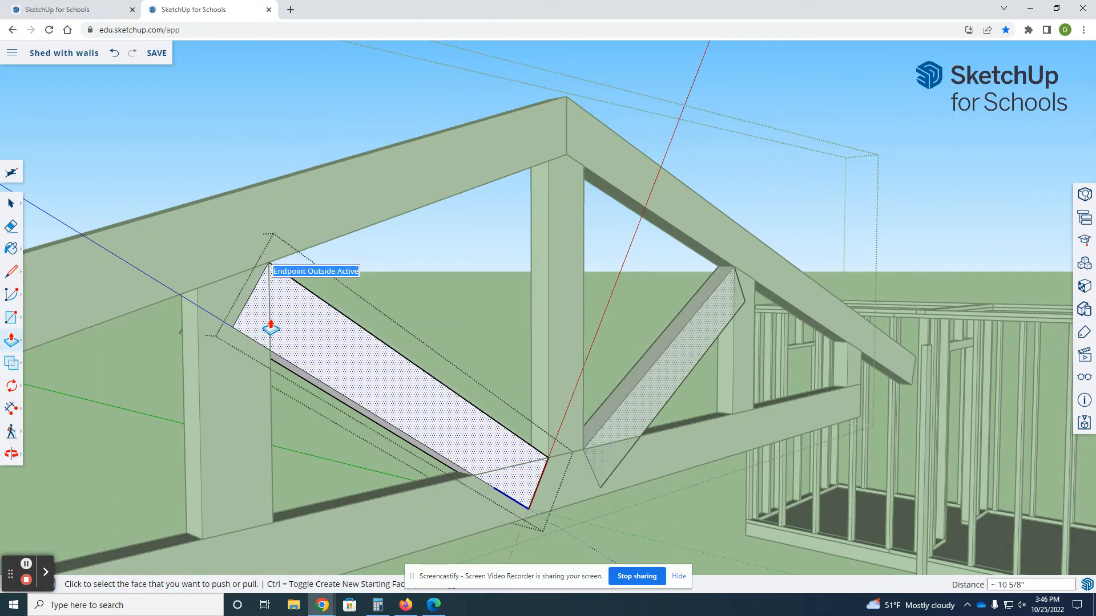
- Draw a line about 4 1/8" long across the diagonal board's face along the upright's inner edge
{"action": "scroll", "coordinate": [274, 326], "scroll_direction": "up", "scroll_amount": 3}
{"action": "key", "text": "l"}
{"action": "left_click", "coordinate": [264, 232]}
{"action": "left_click", "coordinate": [266, 365]}
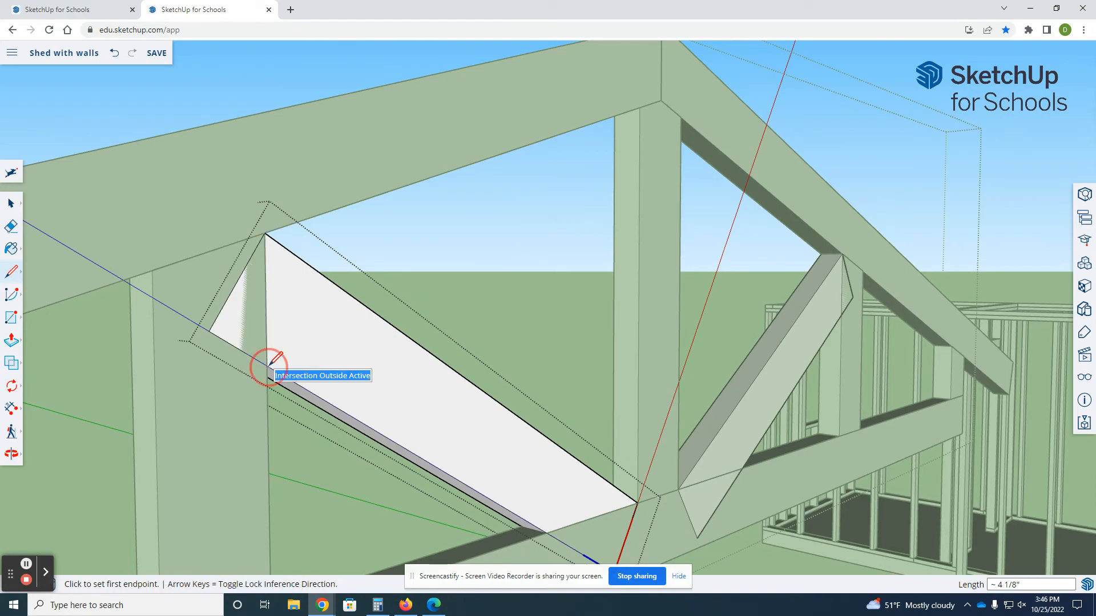
- Push the triangular end overlapping the upright 1 1/2" through the diagonal board's thickness to cut it away
{"action": "key", "text": "p"}
{"action": "middle_click_drag", "start_coordinate": [311, 364], "coordinate": [391, 367]}
{"action": "left_click", "coordinate": [403, 362]}
{"action": "middle_click_drag", "start_coordinate": [332, 411], "coordinate": [447, 452]}
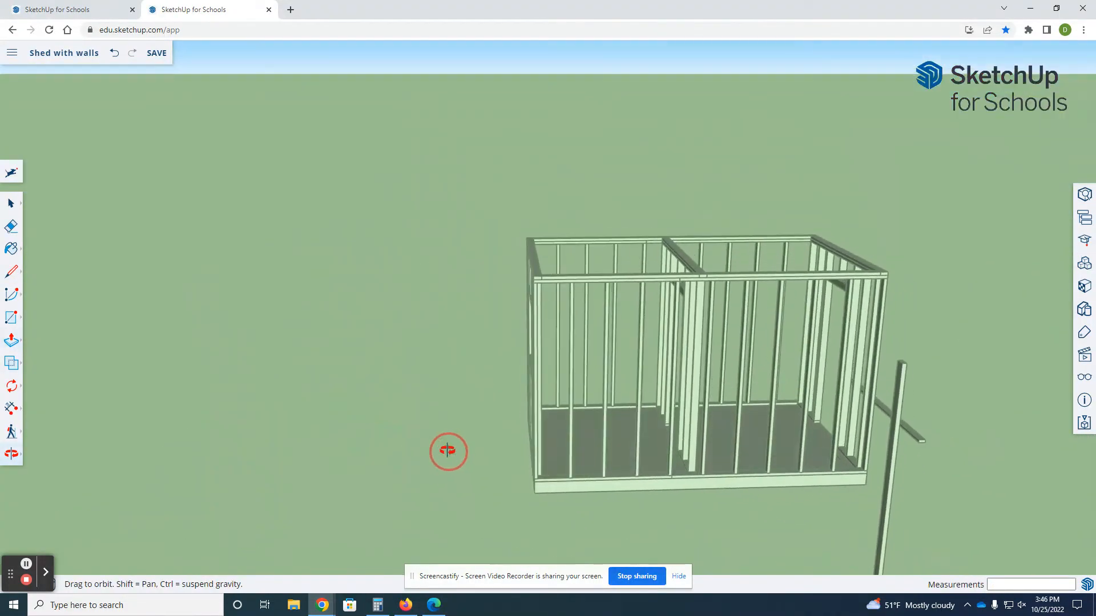
{"action": "scroll", "coordinate": [746, 418], "scroll_direction": "down", "scroll_amount": 4}
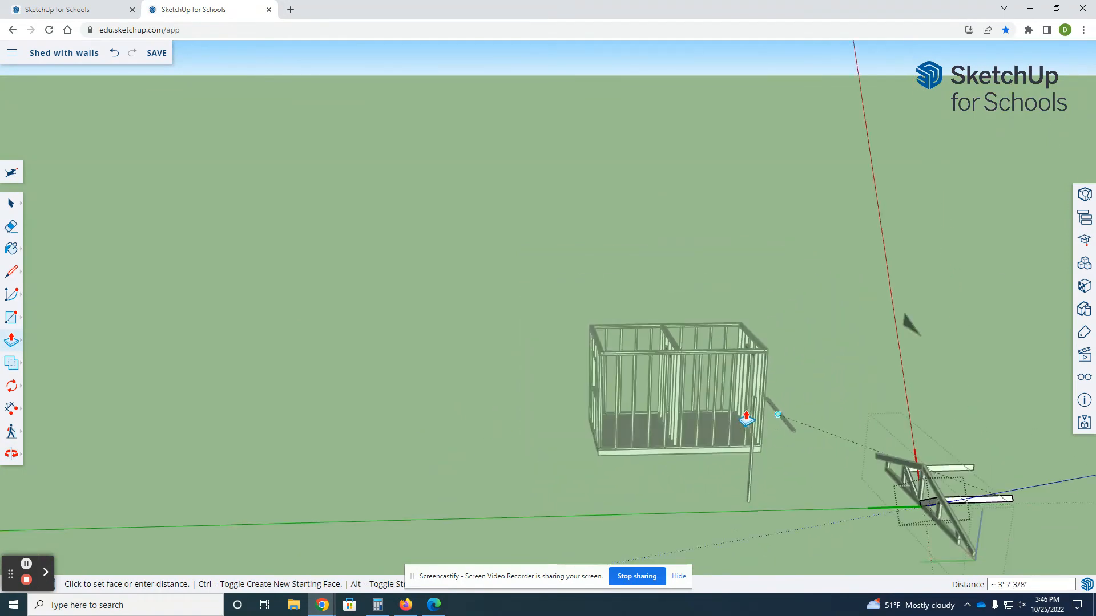
{"action": "scroll", "coordinate": [890, 479], "scroll_direction": "up", "scroll_amount": 2}
{"action": "scroll", "coordinate": [937, 513], "scroll_direction": "up", "scroll_amount": 2}
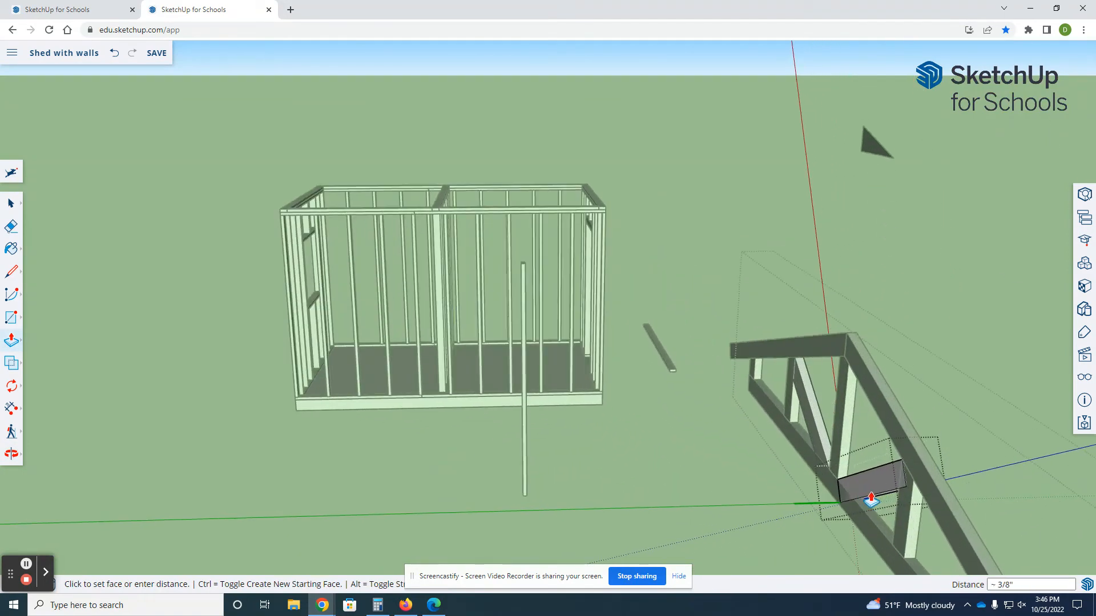
{"action": "scroll", "coordinate": [889, 484], "scroll_direction": "up", "scroll_amount": 2}
{"action": "left_click", "coordinate": [900, 491]}
- Draw a line about 6 1/2" long across the diagonal board's face along the bottom chord's top edge
{"action": "middle_click_drag", "start_coordinate": [965, 458], "coordinate": [713, 476]}
{"action": "scroll", "coordinate": [775, 411], "scroll_direction": "down", "scroll_amount": 5}
{"action": "scroll", "coordinate": [648, 291], "scroll_direction": "down", "scroll_amount": 3}
{"action": "scroll", "coordinate": [496, 308], "scroll_direction": "up", "scroll_amount": 8}
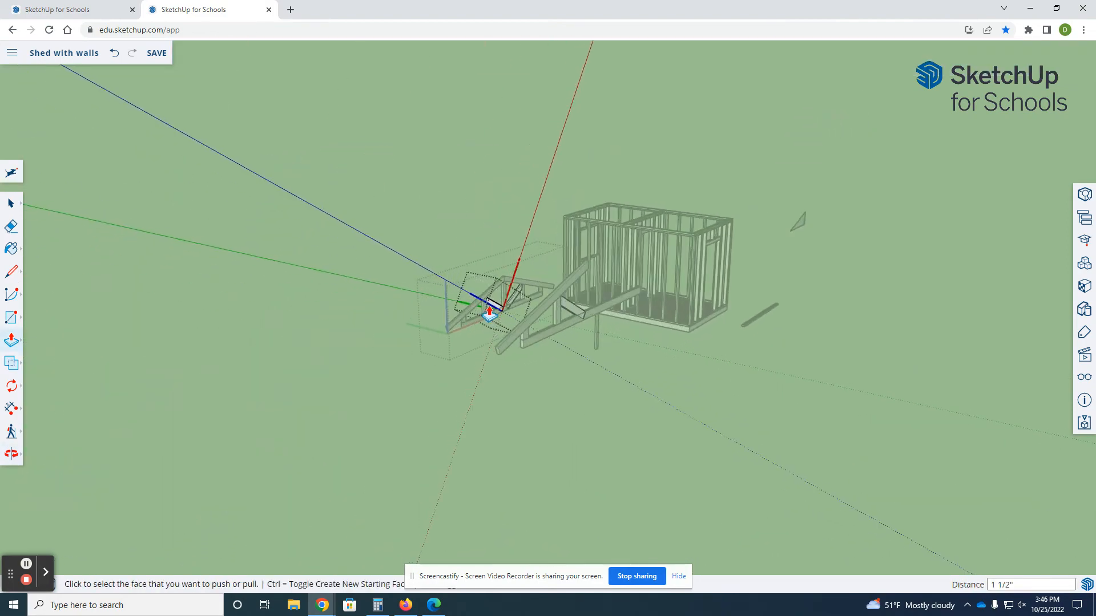
{"action": "scroll", "coordinate": [523, 330], "scroll_direction": "up", "scroll_amount": 3}
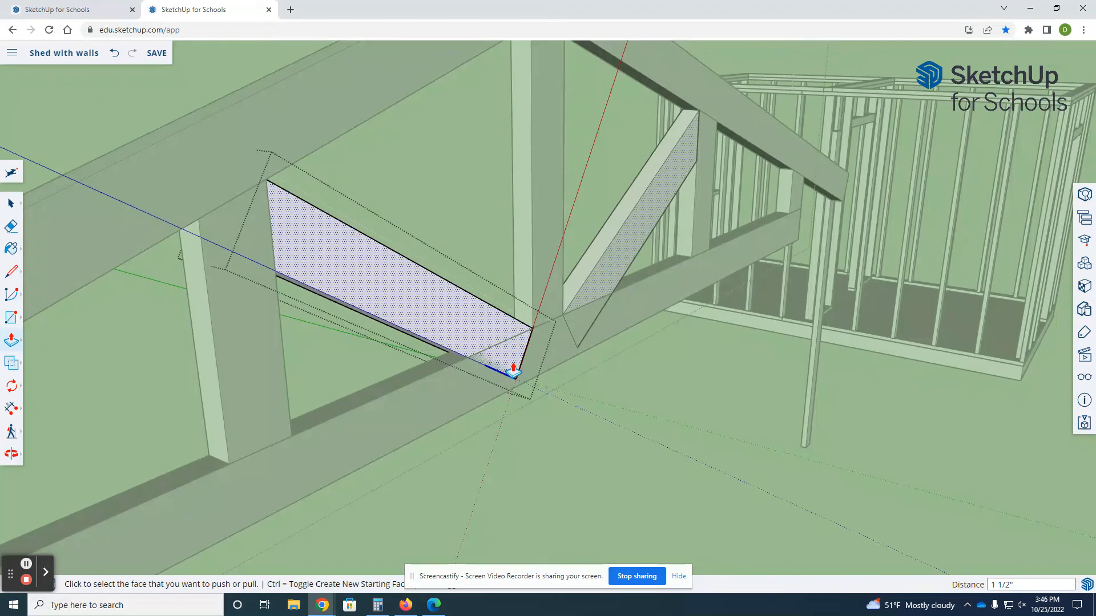
{"action": "key", "text": "l"}
{"action": "left_click", "coordinate": [476, 356]}
{"action": "left_click", "coordinate": [532, 328]}
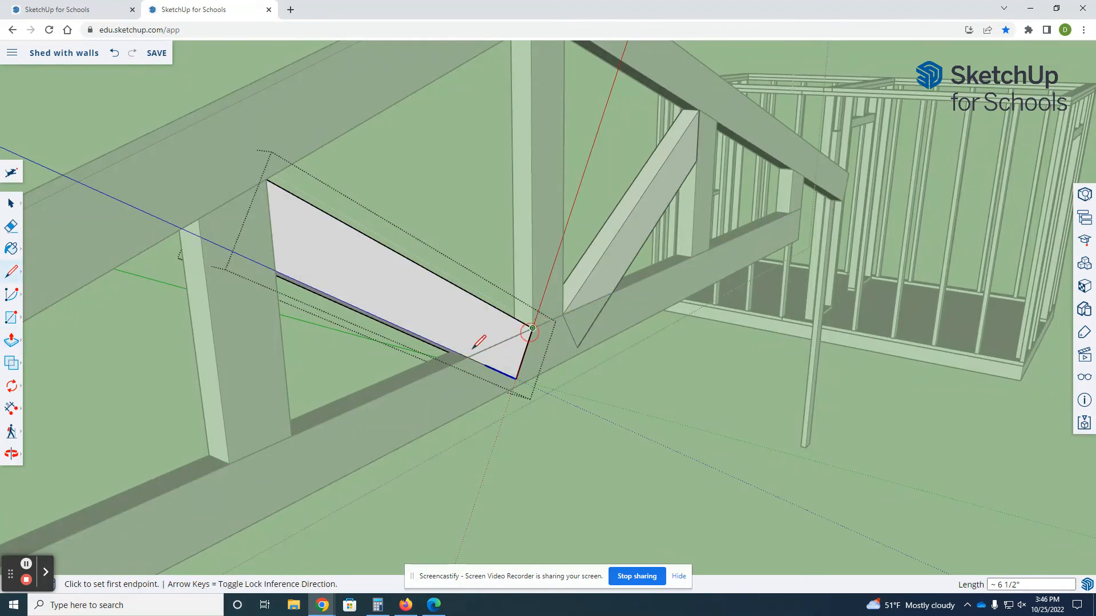
- Push the wedge overlapping the bottom chord 1 1/2" through the board's thickness to remove it, and close the board and the truss half
{"action": "key", "text": "p"}
{"action": "left_click", "coordinate": [487, 363]}
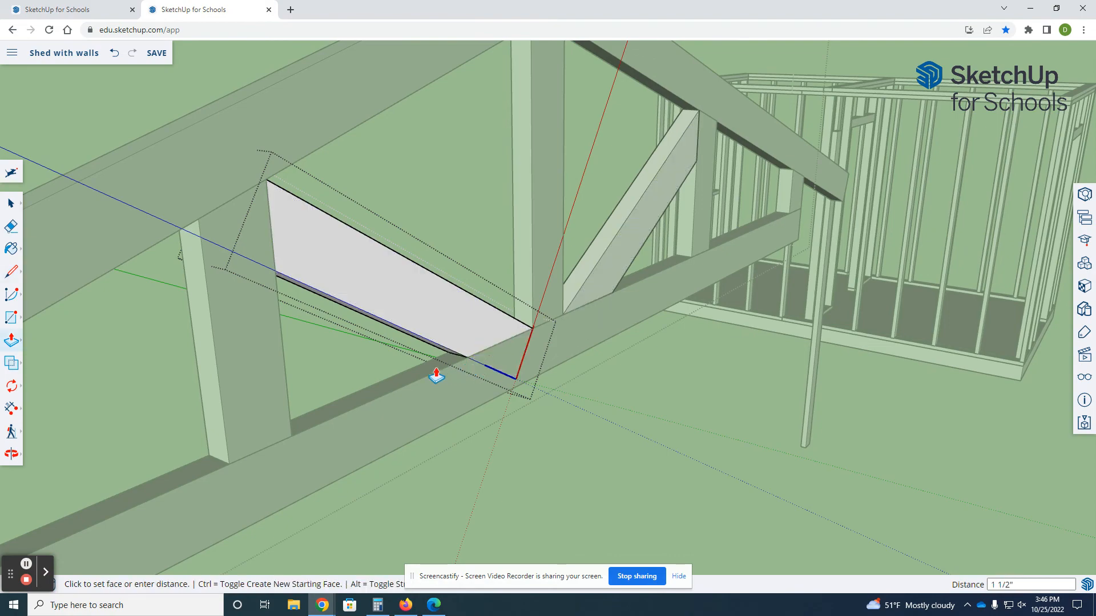
{"action": "left_click", "coordinate": [413, 373]}
{"action": "key", "text": "space"}
{"action": "left_click", "coordinate": [447, 260]}
{"action": "scroll", "coordinate": [446, 257], "scroll_direction": "down", "scroll_amount": 4}
{"action": "middle_click_drag", "start_coordinate": [660, 212], "coordinate": [562, 275]}
{"action": "scroll", "coordinate": [525, 195], "scroll_direction": "down", "scroll_amount": 3}
{"action": "left_click", "coordinate": [473, 181]}
- Select both halves of the finished truss and make them one component with the default name and options
{"action": "scroll", "coordinate": [604, 232], "scroll_direction": "down", "scroll_amount": 4}
{"action": "middle_click_drag", "start_coordinate": [604, 233], "coordinate": [321, 401]}
{"action": "scroll", "coordinate": [321, 401], "scroll_direction": "up", "scroll_amount": 6}
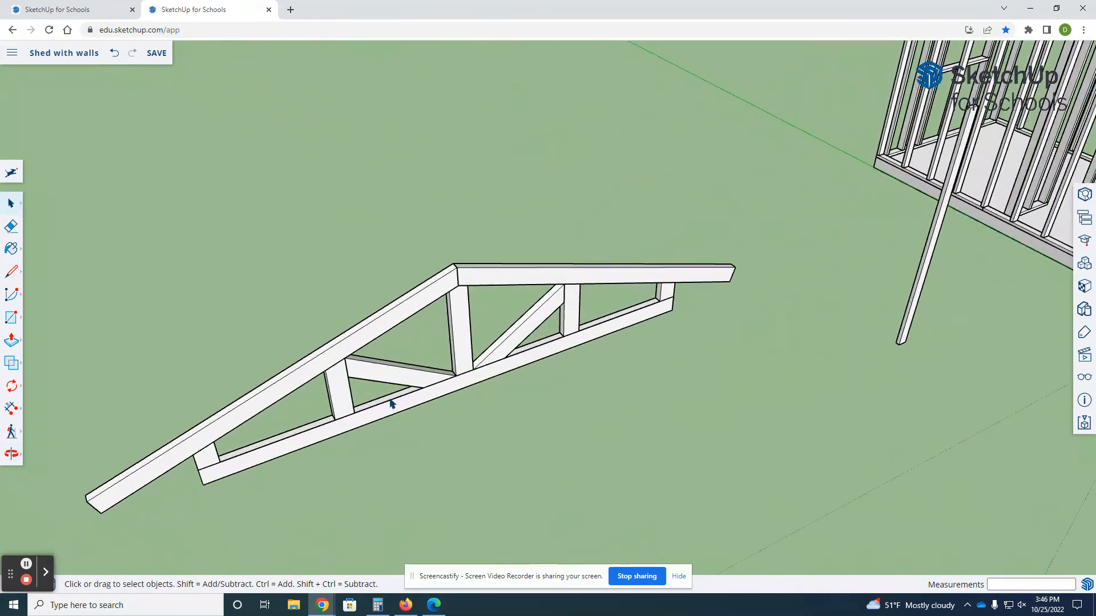
{"action": "scroll", "coordinate": [516, 237], "scroll_direction": "down", "scroll_amount": 4}
{"action": "scroll", "coordinate": [519, 247], "scroll_direction": "down", "scroll_amount": 2}
{"action": "left_click_drag", "start_coordinate": [298, 197], "coordinate": [675, 337]}
{"action": "right_click", "coordinate": [559, 264]}
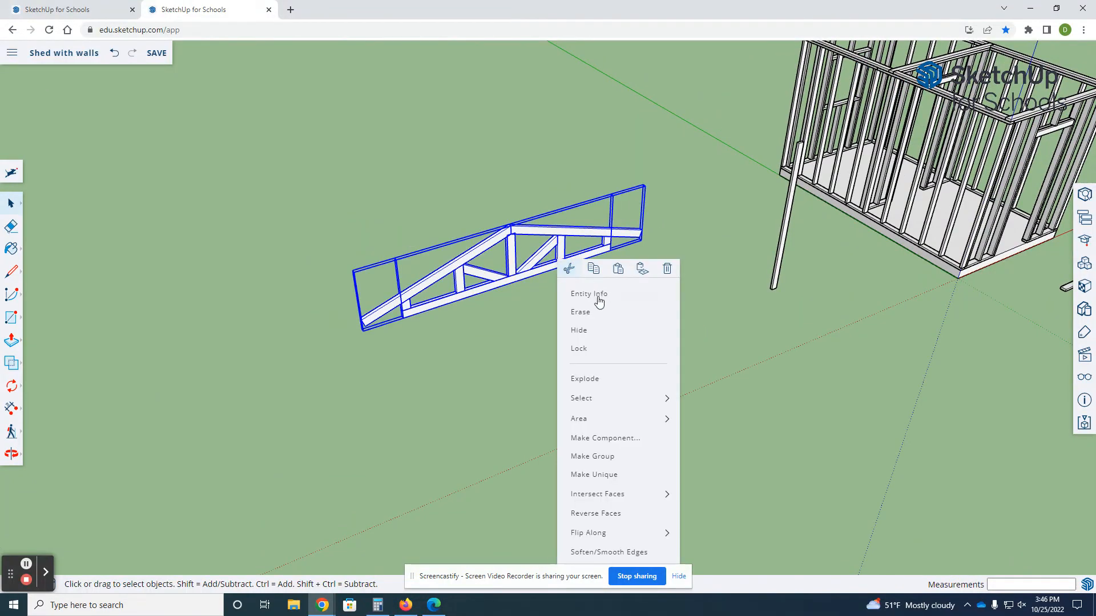
{"action": "left_click", "coordinate": [614, 443]}
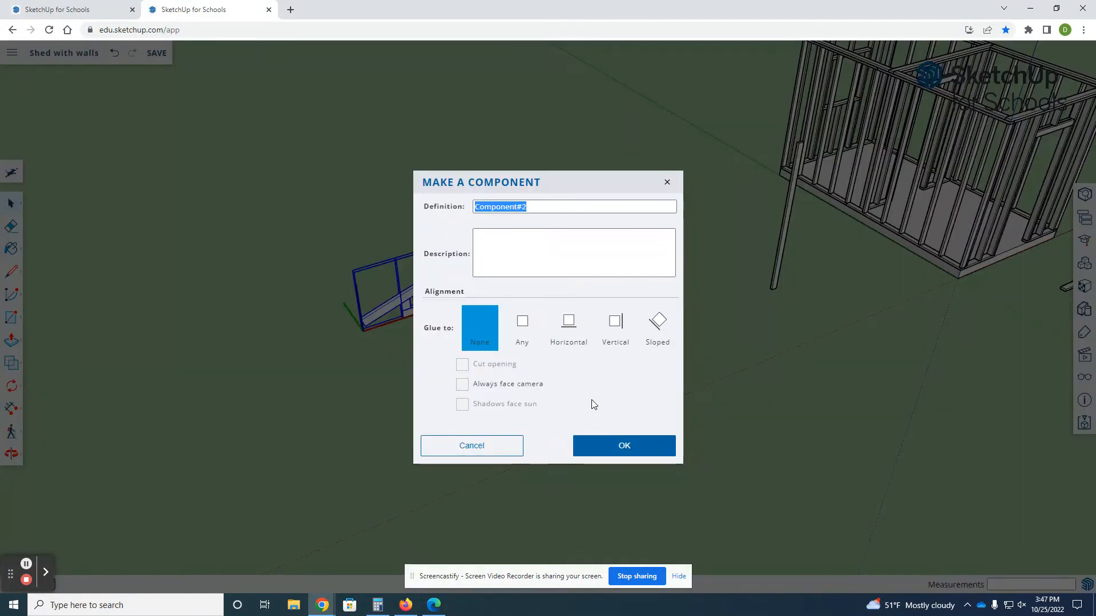
{"action": "left_click", "coordinate": [615, 455]}
{"action": "scroll", "coordinate": [460, 354], "scroll_direction": "down", "scroll_amount": 3}
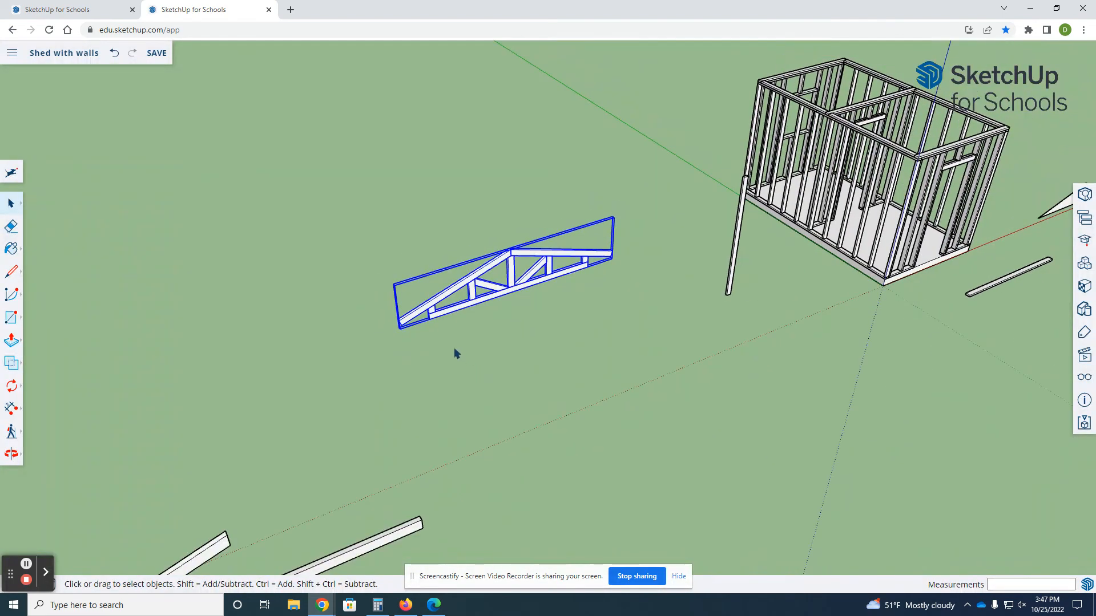
- Move the finished truss by its bottom corner onto the outer corner of the door-end wall's top plate
{"action": "scroll", "coordinate": [433, 317], "scroll_direction": "up", "scroll_amount": 5}
{"action": "key", "text": "m"}
{"action": "left_click", "coordinate": [425, 310]}
{"action": "scroll", "coordinate": [423, 299], "scroll_direction": "down", "scroll_amount": 3}
{"action": "scroll", "coordinate": [786, 153], "scroll_direction": "up", "scroll_amount": 5}
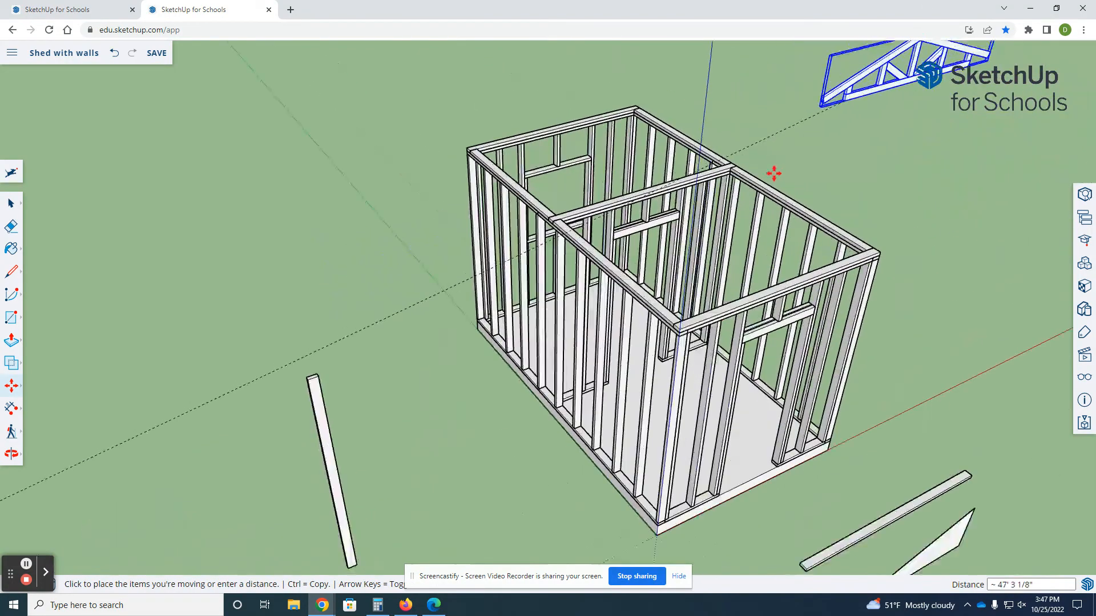
{"action": "left_click", "coordinate": [683, 330]}
{"action": "scroll", "coordinate": [682, 335], "scroll_direction": "up", "scroll_amount": 3}
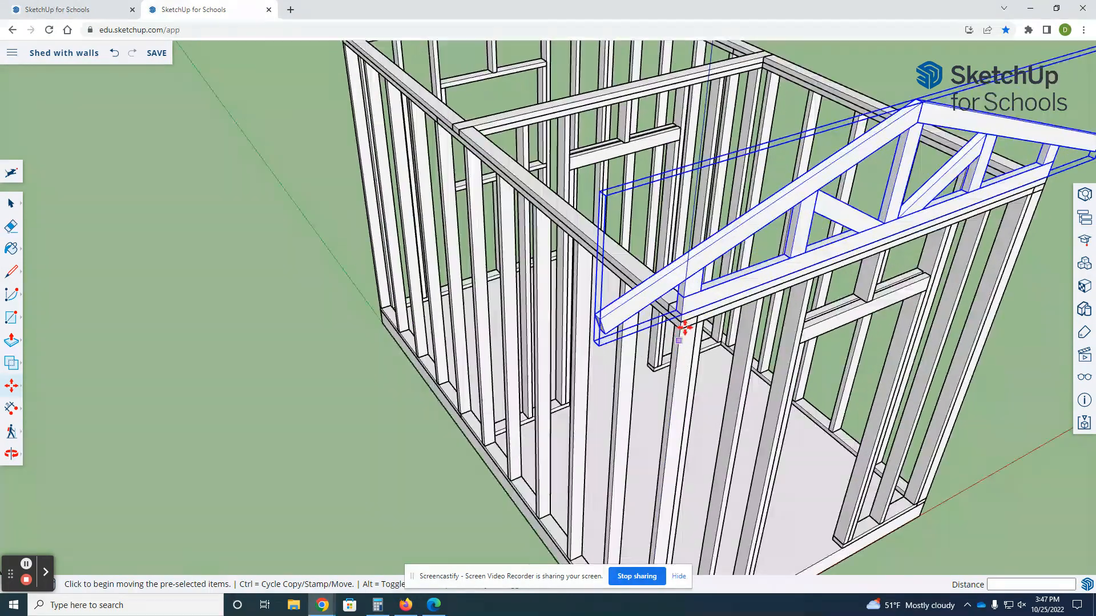
{"action": "scroll", "coordinate": [679, 331], "scroll_direction": "up", "scroll_amount": 2}
- Try to copy the truss 24" along the long wall's top plate and multiply the copy by 8
{"action": "scroll", "coordinate": [663, 321], "scroll_direction": "down", "scroll_amount": 6}
{"action": "middle_click_drag", "start_coordinate": [570, 318], "coordinate": [1044, 308]}
{"action": "middle_click_drag", "start_coordinate": [896, 321], "coordinate": [827, 242]}
{"action": "scroll", "coordinate": [685, 276], "scroll_direction": "up", "scroll_amount": 5}
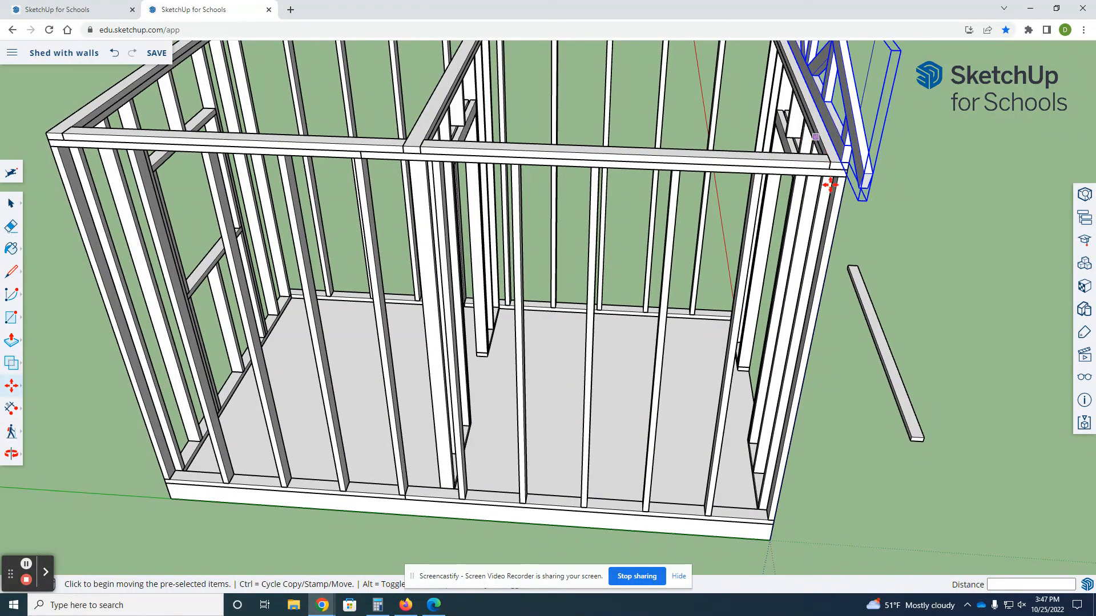
{"action": "scroll", "coordinate": [826, 175], "scroll_direction": "down", "scroll_amount": 2}
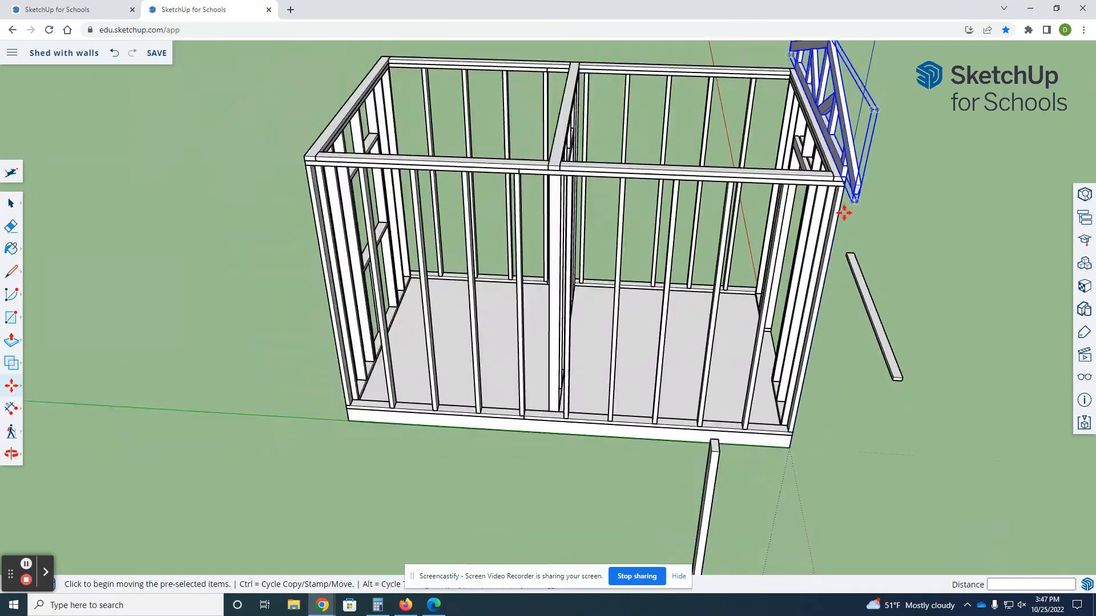
{"action": "key", "text": "ctrl"}
{"action": "left_click", "coordinate": [843, 181]}
{"action": "left_click", "coordinate": [843, 177]}
{"action": "left_click", "coordinate": [841, 176]}
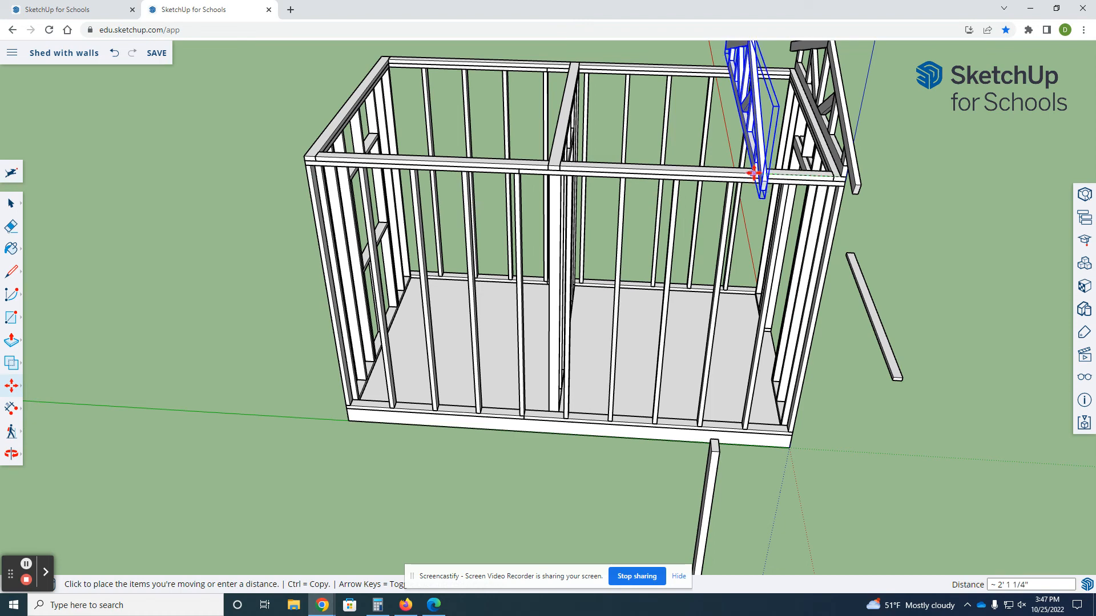
{"action": "scroll", "coordinate": [755, 178], "scroll_direction": "up", "scroll_amount": 3}
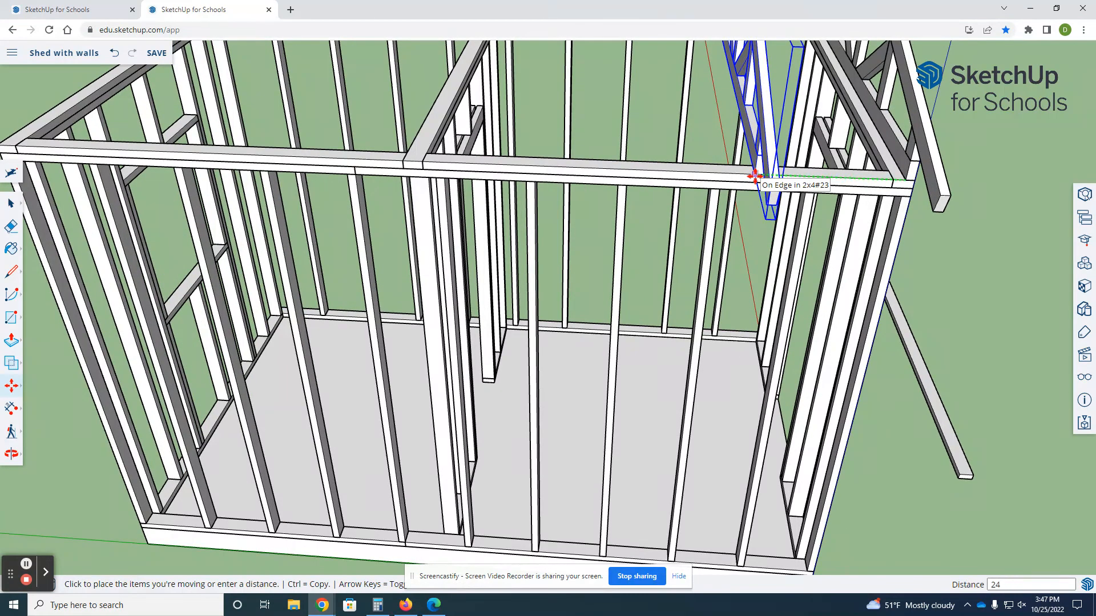
{"action": "key", "text": "Return"}
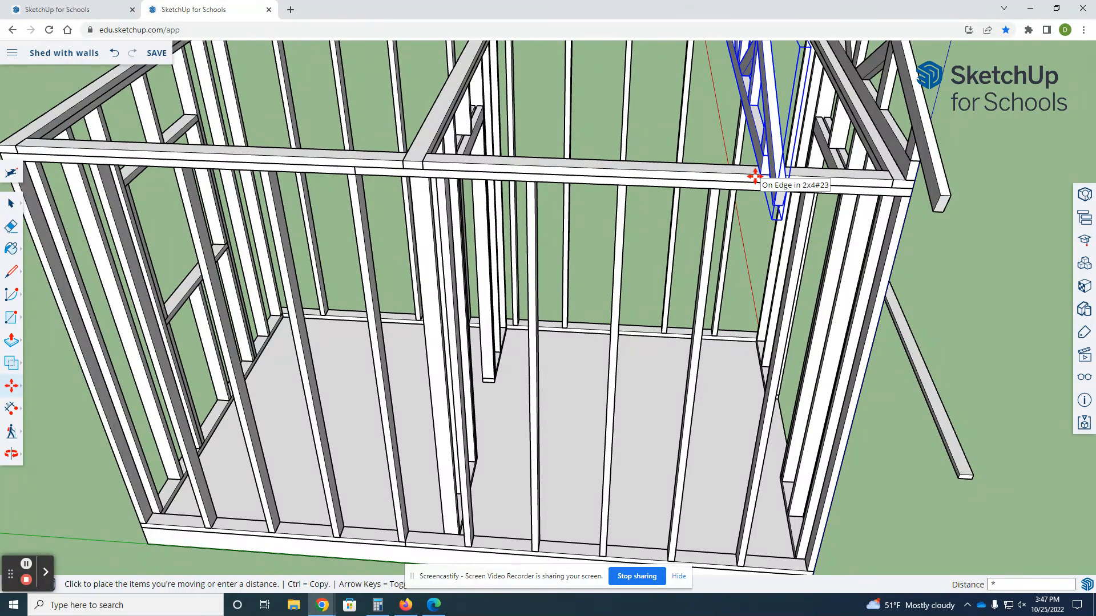
{"action": "key", "text": "Return"}
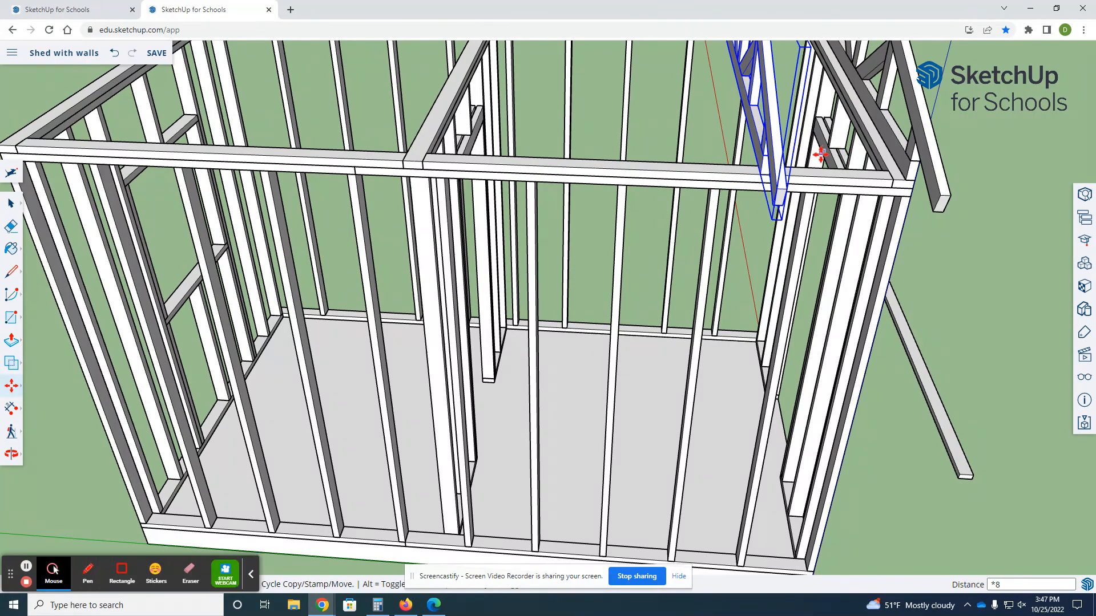
{"action": "key", "text": "ctrl+z"}
- Copy the door-end truss 24" along the long wall's top plate and repeat it as an array of 8 copies
{"action": "key", "text": "space"}
{"action": "left_click", "coordinate": [919, 165]}
{"action": "key", "text": "m"}
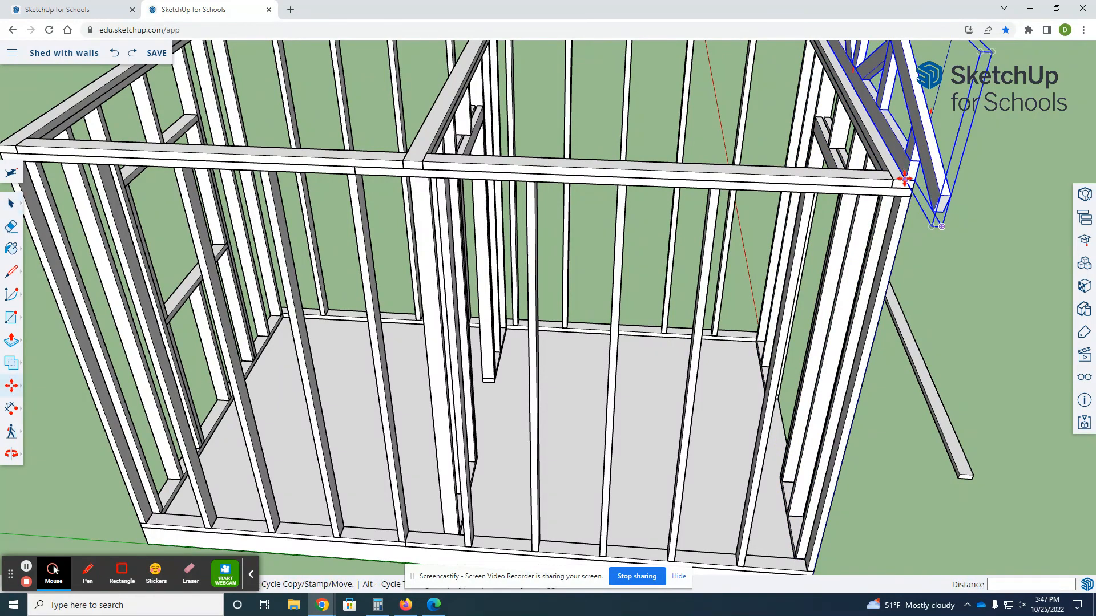
{"action": "left_click", "coordinate": [904, 179]}
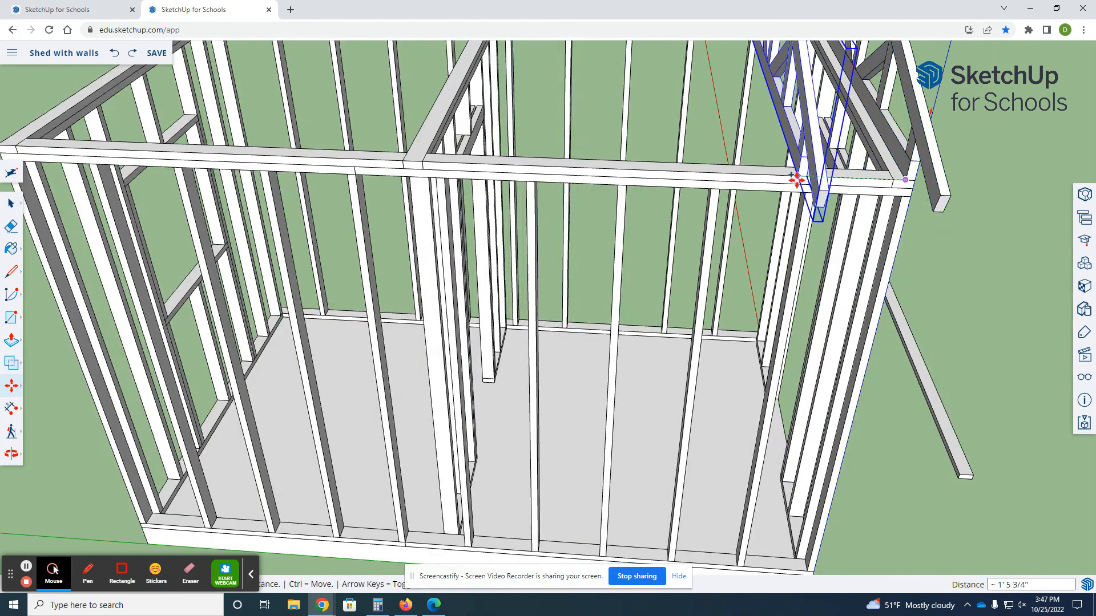
{"action": "type", "text": "24"}
{"action": "key", "text": "Return"}
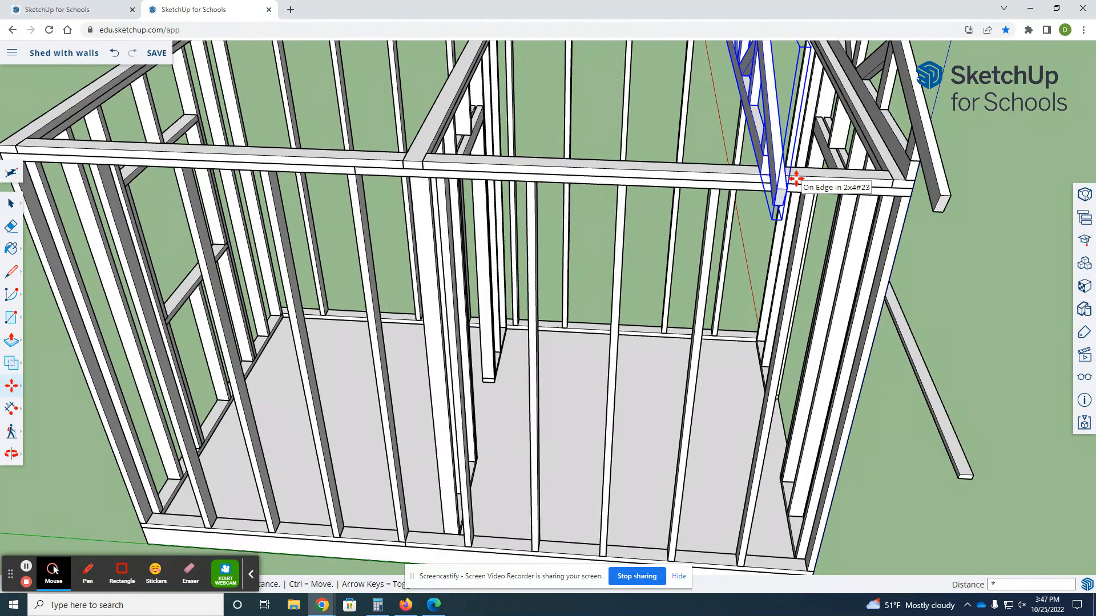
{"action": "type", "text": "*8"}
{"action": "key", "text": "Return"}
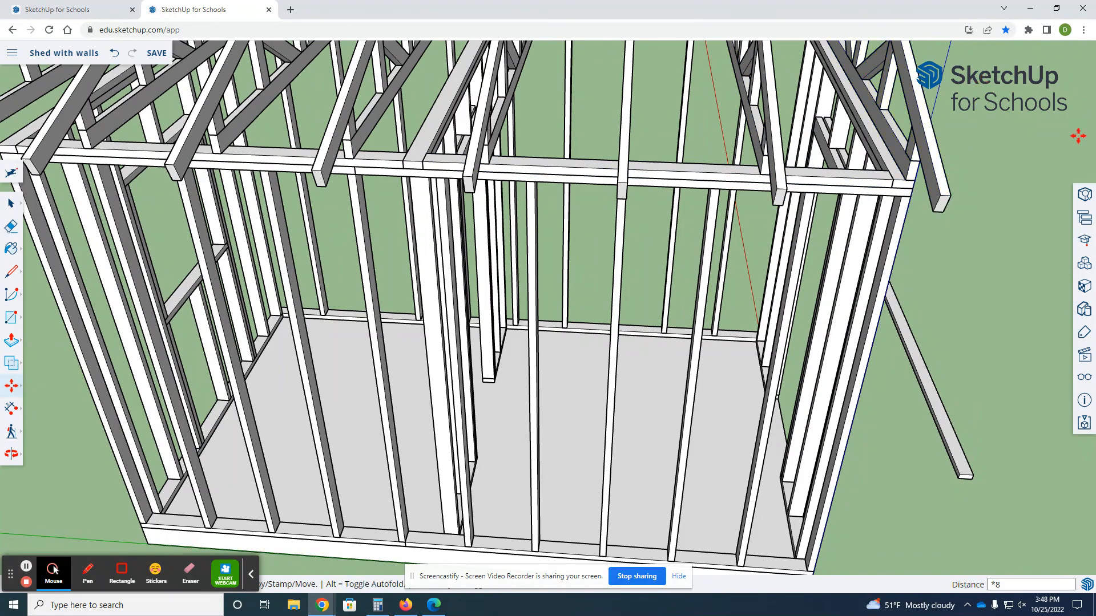
- Delete the two surplus trusses hanging beyond the far end wall of the shed
{"action": "scroll", "coordinate": [555, 231], "scroll_direction": "down", "scroll_amount": 5}
{"action": "middle_click_drag", "start_coordinate": [511, 232], "coordinate": [570, 196]}
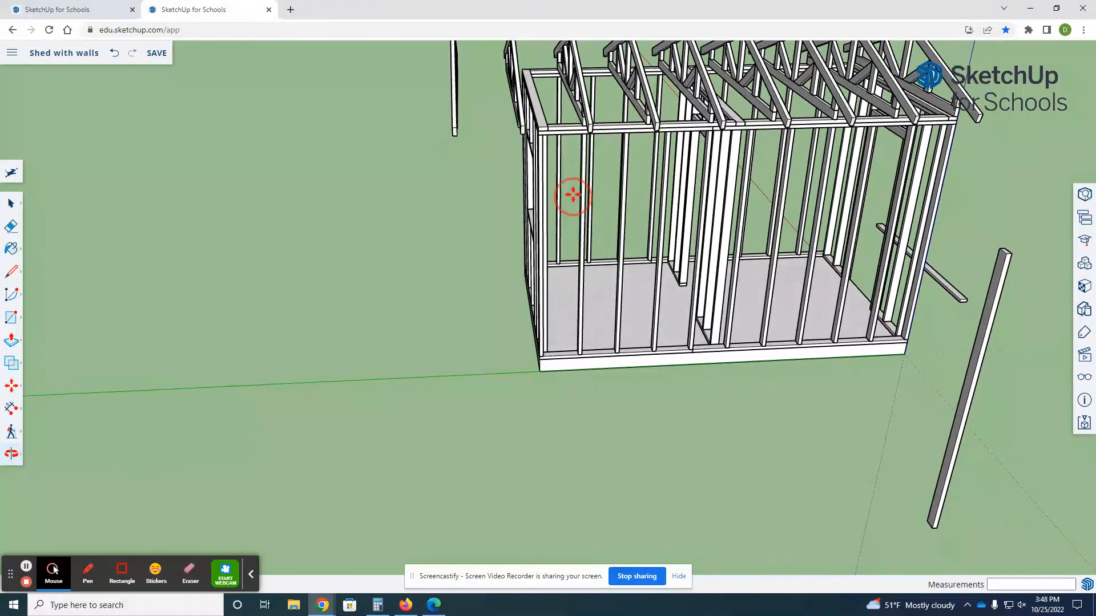
{"action": "scroll", "coordinate": [533, 134], "scroll_direction": "up", "scroll_amount": 2}
{"action": "scroll", "coordinate": [533, 140], "scroll_direction": "down", "scroll_amount": 1}
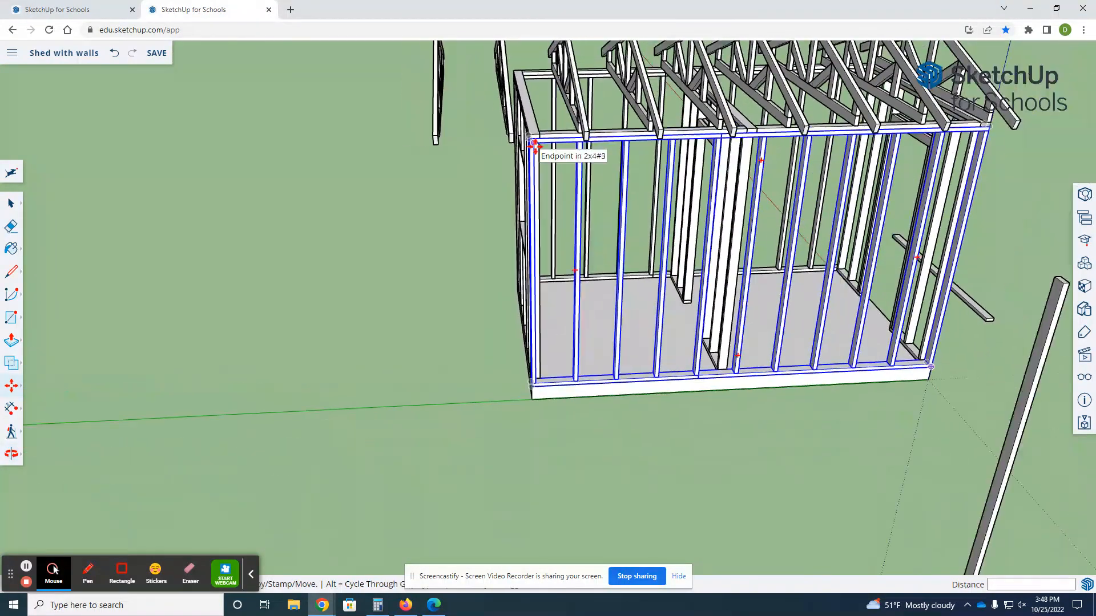
{"action": "scroll", "coordinate": [542, 152], "scroll_direction": "down", "scroll_amount": 2}
{"action": "middle_click_drag", "start_coordinate": [692, 142], "coordinate": [619, 202]}
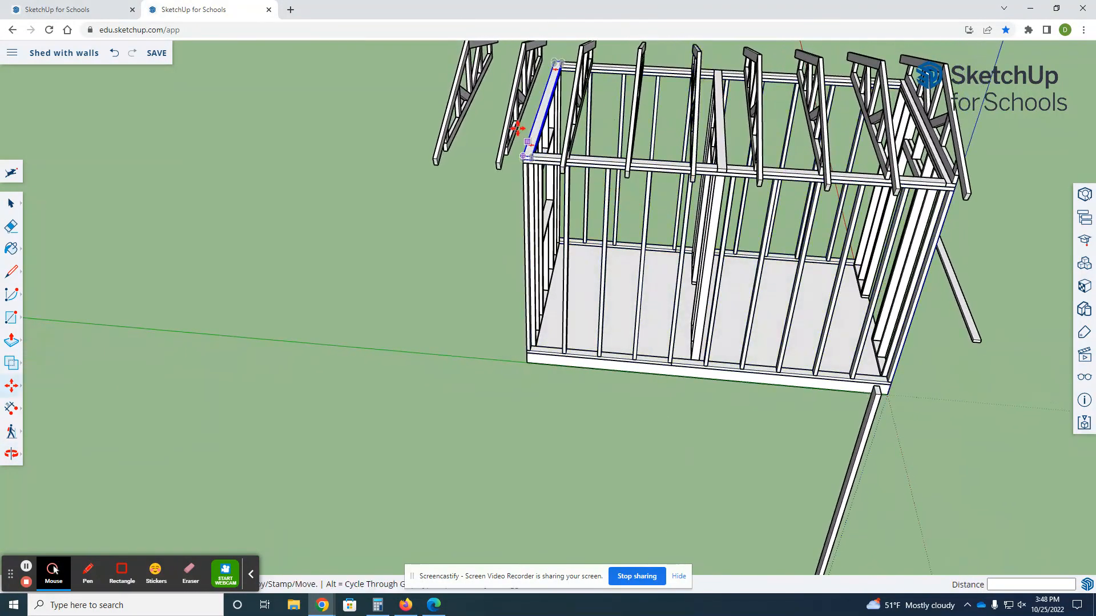
{"action": "key", "text": "space"}
{"action": "left_click", "coordinate": [506, 146]}
{"action": "key", "text": "Delete"}
{"action": "left_click", "coordinate": [446, 110]}
{"action": "key", "text": "Delete"}
- Delete the original truss sitting on the shed's door-end wall
{"action": "scroll", "coordinate": [500, 135], "scroll_direction": "up", "scroll_amount": 4}
{"action": "middle_click_drag", "start_coordinate": [574, 162], "coordinate": [636, 121]}
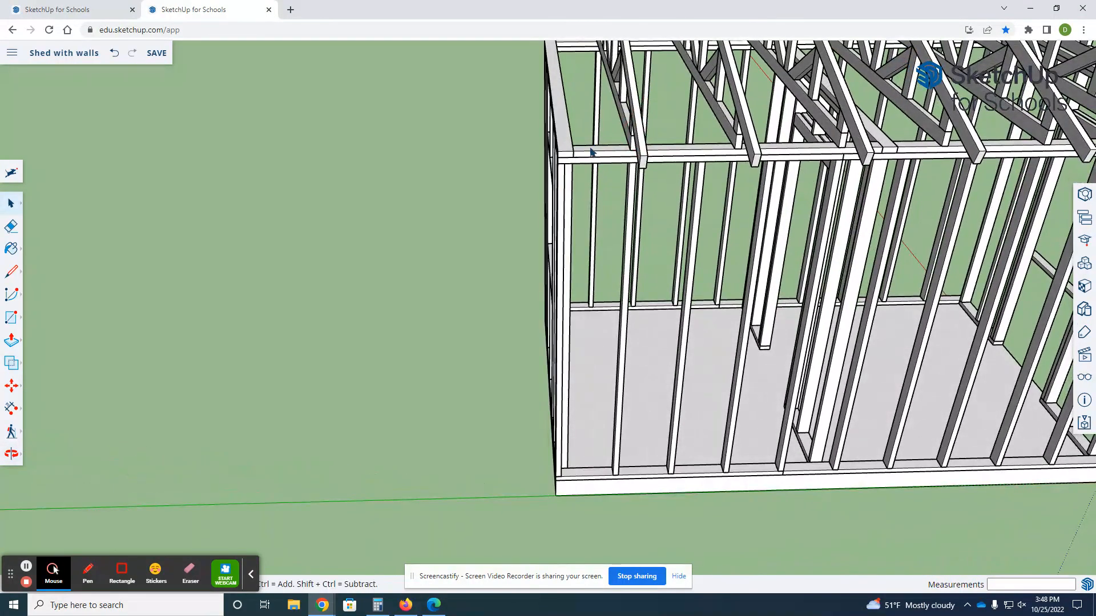
{"action": "scroll", "coordinate": [553, 163], "scroll_direction": "down", "scroll_amount": 3}
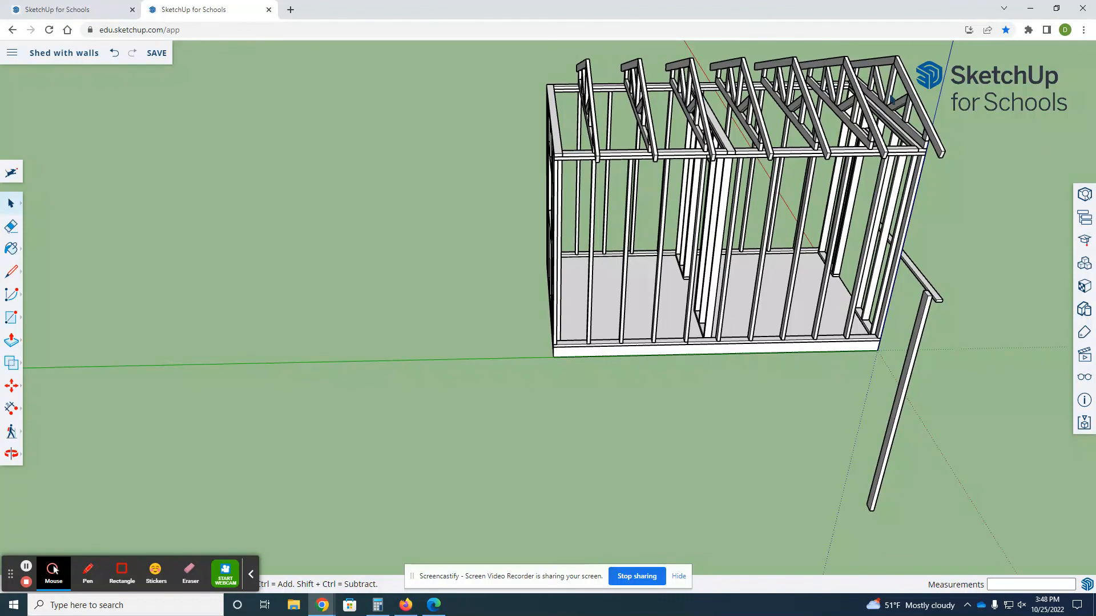
{"action": "left_click", "coordinate": [893, 117]}
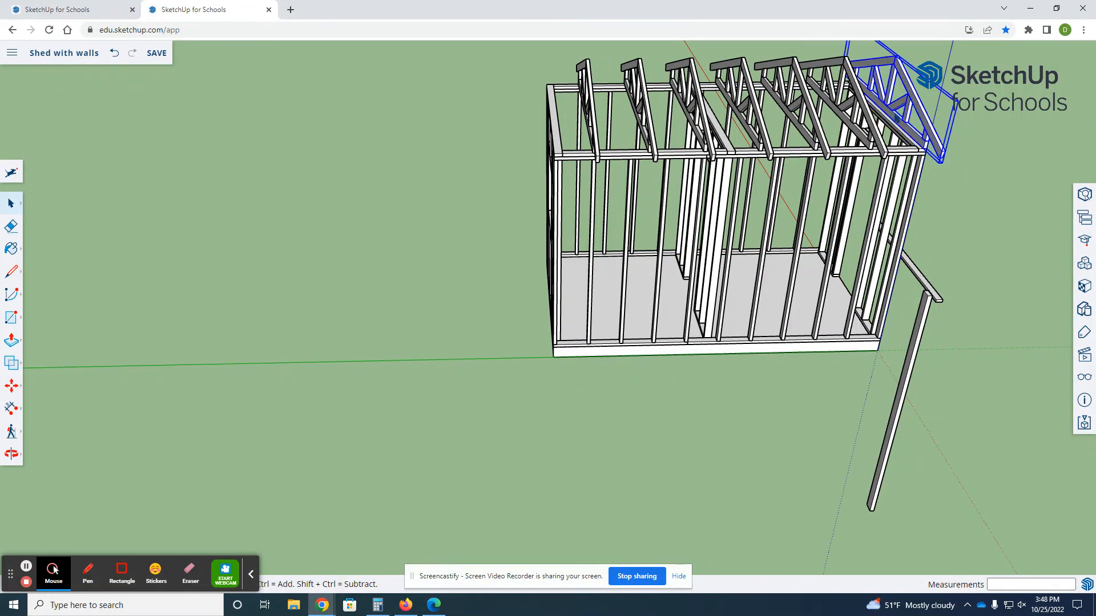
{"action": "key", "text": "Delete"}
- Inspect the remaining trusses from both ends of the shed and compare them with the Model Shed's gable and overhang framing
{"action": "middle_click_drag", "start_coordinate": [893, 121], "coordinate": [627, 140]}
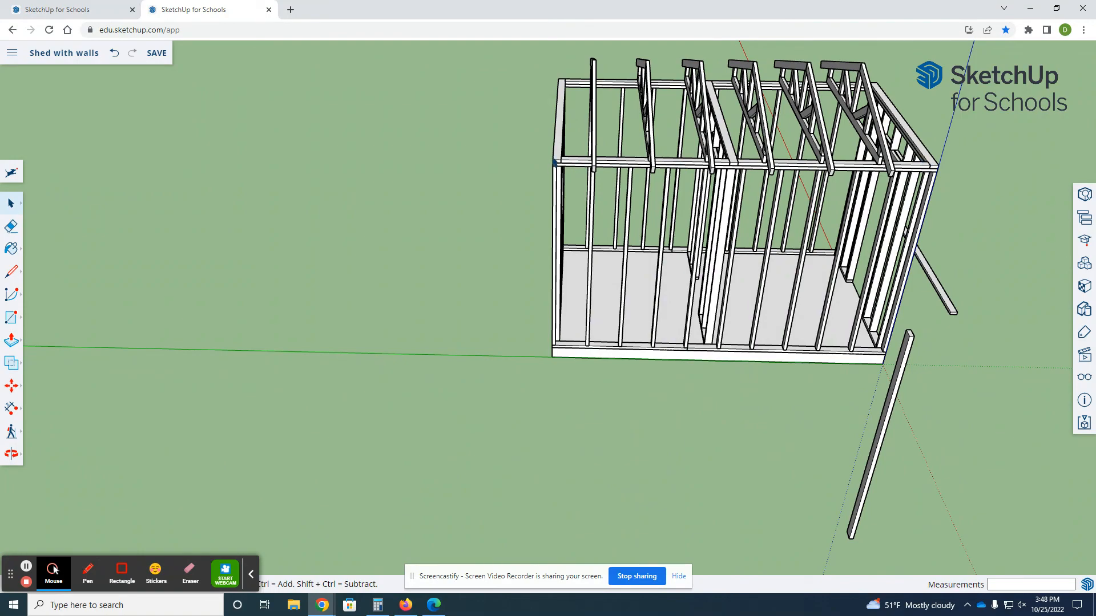
{"action": "middle_click_drag", "start_coordinate": [958, 160], "coordinate": [594, 91]}
{"action": "middle_click_drag", "start_coordinate": [753, 177], "coordinate": [529, 182]}
{"action": "scroll", "coordinate": [527, 170], "scroll_direction": "down", "scroll_amount": 3}
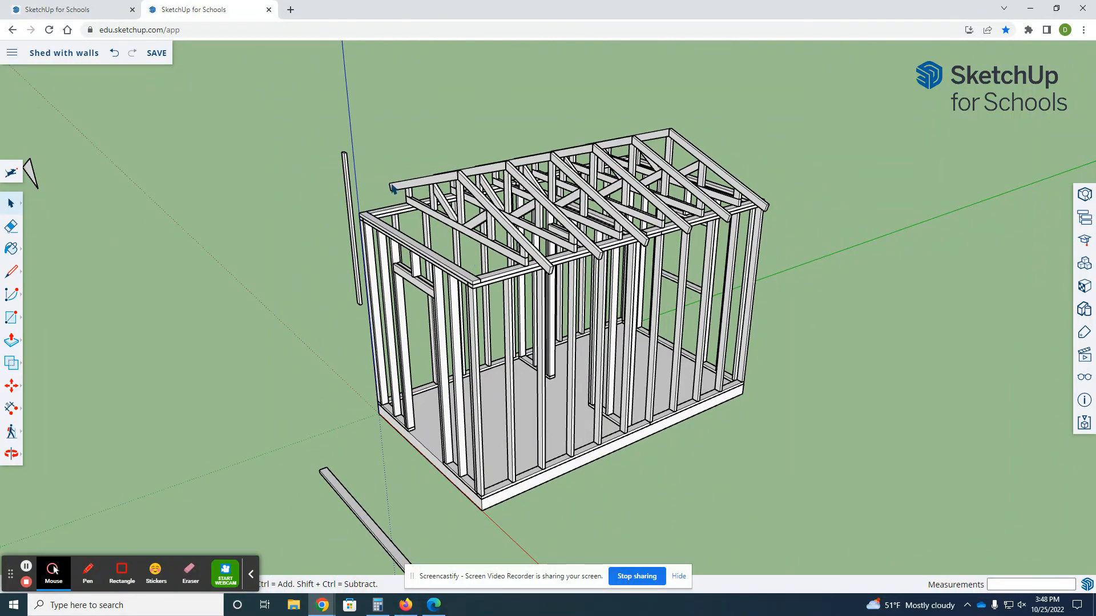
{"action": "middle_click_drag", "start_coordinate": [445, 259], "coordinate": [622, 212]}
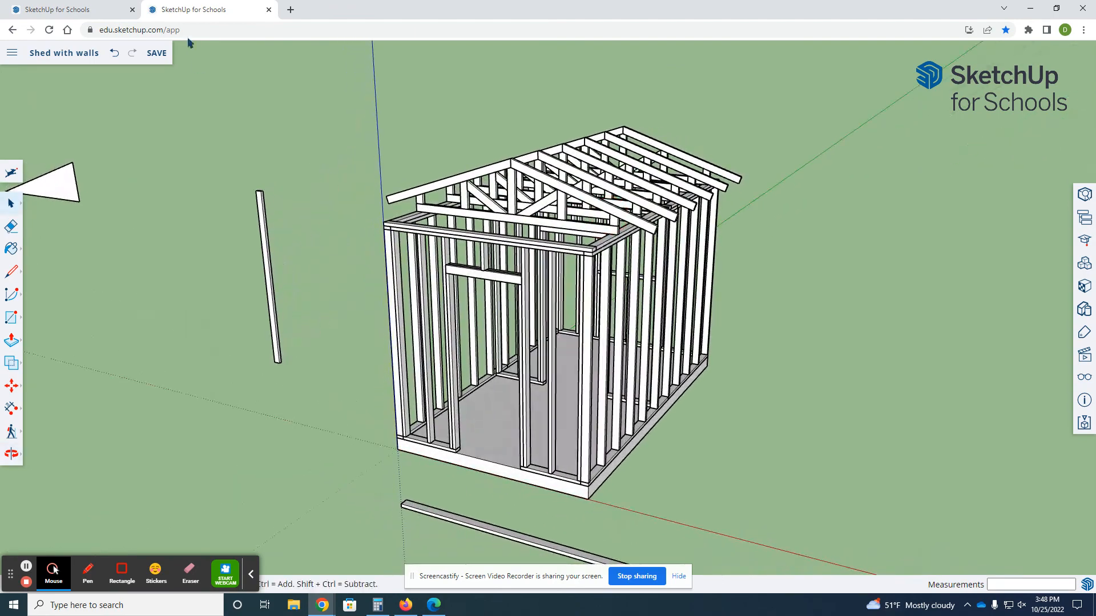
{"action": "left_click", "coordinate": [69, 10]}
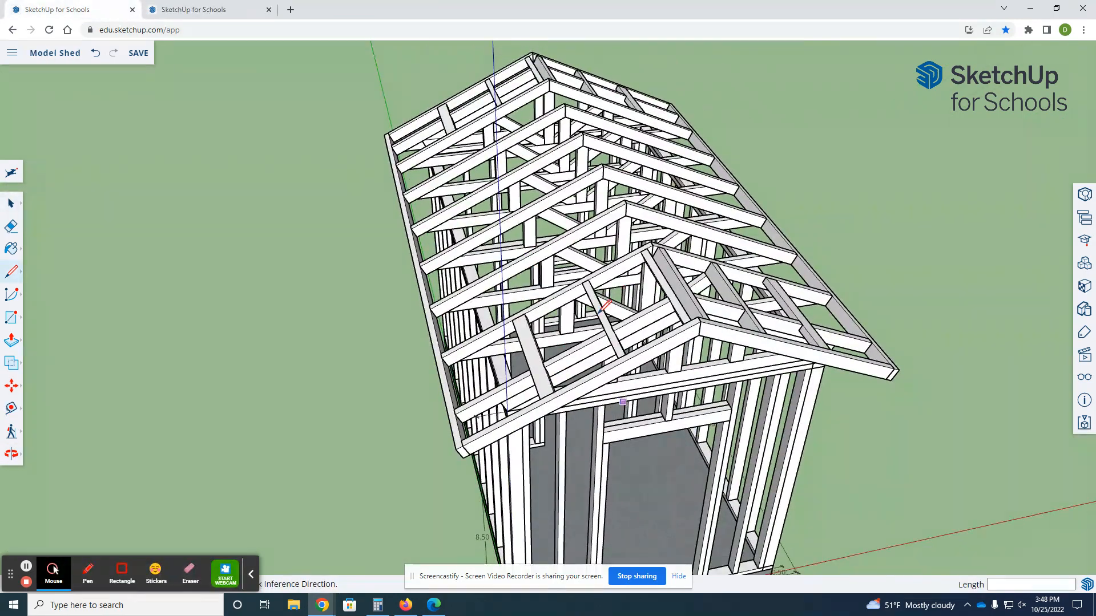
{"action": "mouse_move", "coordinate": [552, 394]}
{"action": "middle_mouse_down"}
{"action": "mouse_move", "coordinate": [685, 319]}
{"action": "mouse_move", "coordinate": [779, 191]}
{"action": "mouse_move", "coordinate": [787, 144]}
{"action": "middle_mouse_up"}
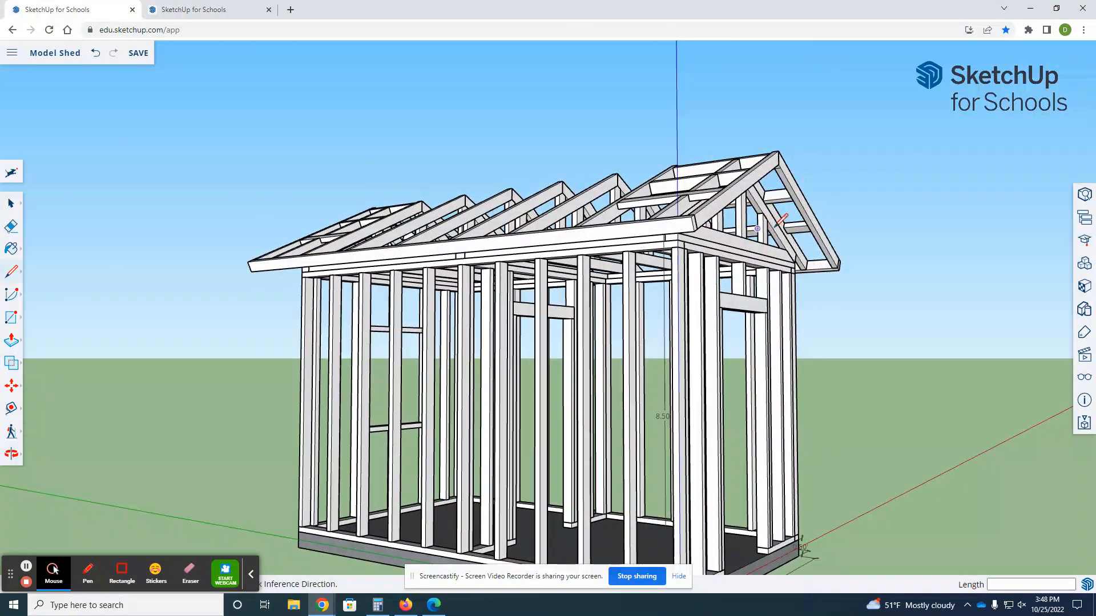
{"action": "mouse_move", "coordinate": [772, 219]}
{"action": "middle_mouse_down"}
{"action": "mouse_move", "coordinate": [778, 257]}
{"action": "mouse_move", "coordinate": [668, 299]}
{"action": "mouse_move", "coordinate": [545, 337]}
{"action": "mouse_move", "coordinate": [271, 376]}
{"action": "mouse_move", "coordinate": [597, 310]}
{"action": "mouse_move", "coordinate": [577, 337]}
{"action": "mouse_move", "coordinate": [361, 218]}
{"action": "middle_mouse_up"}
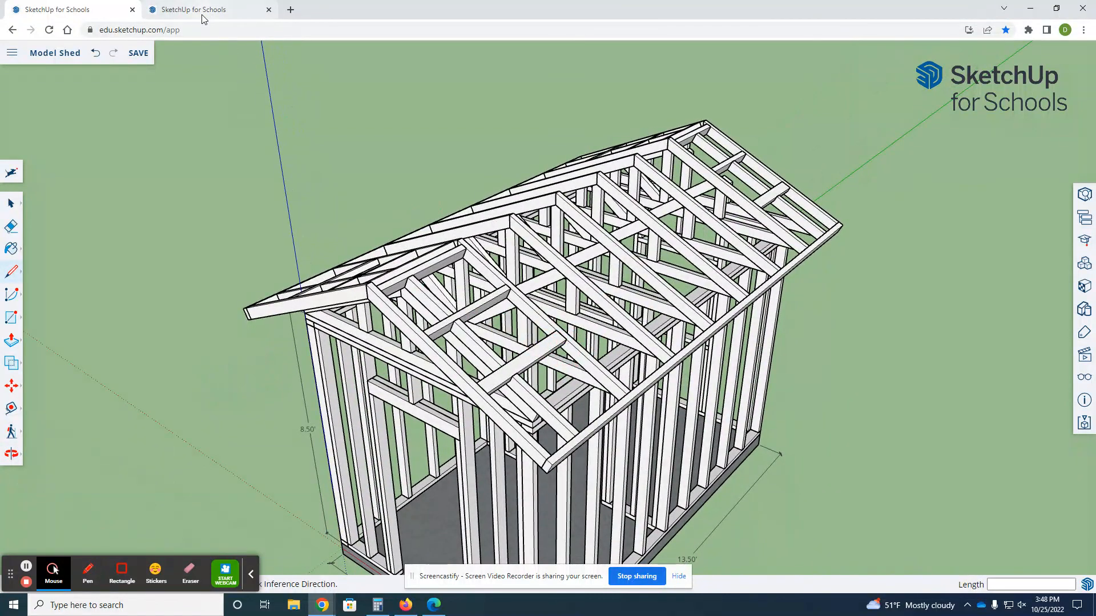